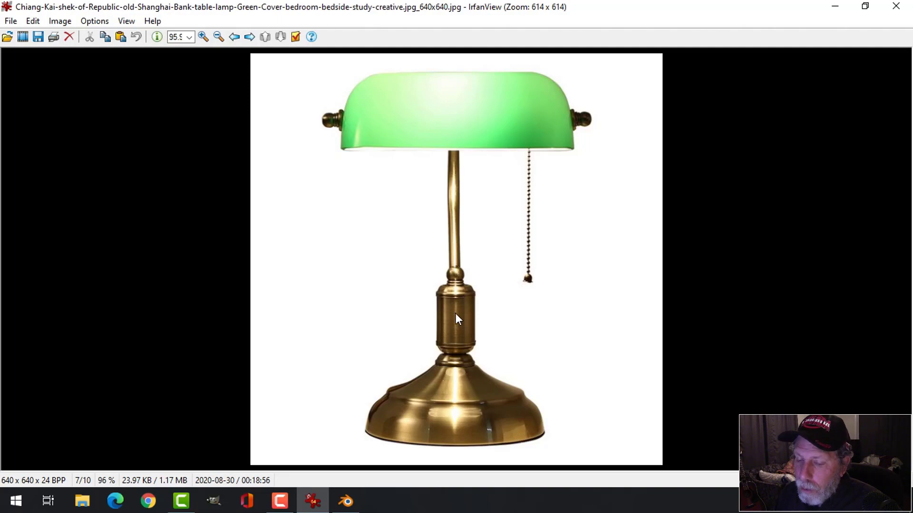
Step: Switch to Blender and hide every object in the subway scene
click(350, 502)
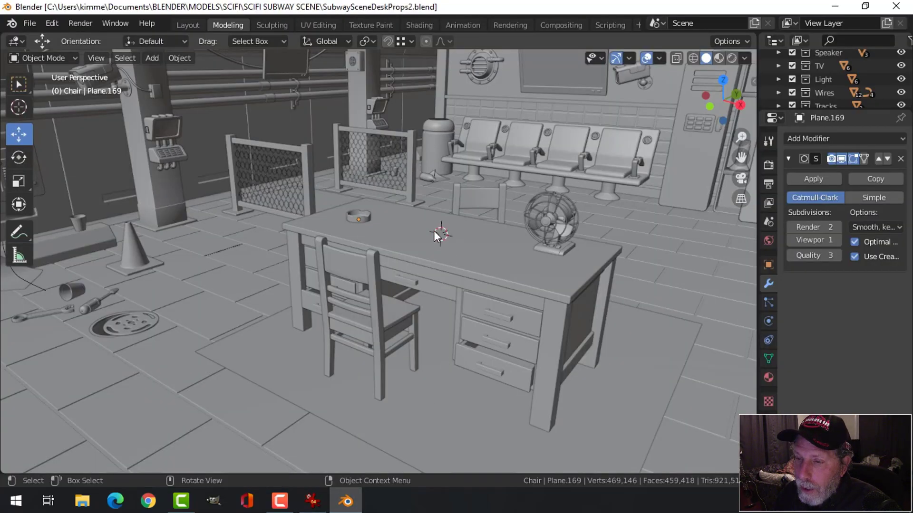
mouse_move(560, 261)
middle_down()
mouse_move(474, 247)
mouse_move(549, 275)
middle_up()
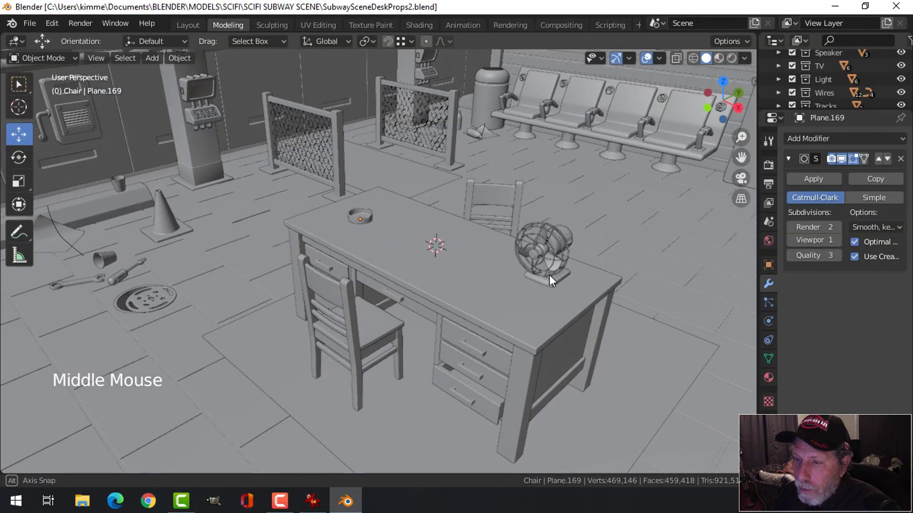
key(a)
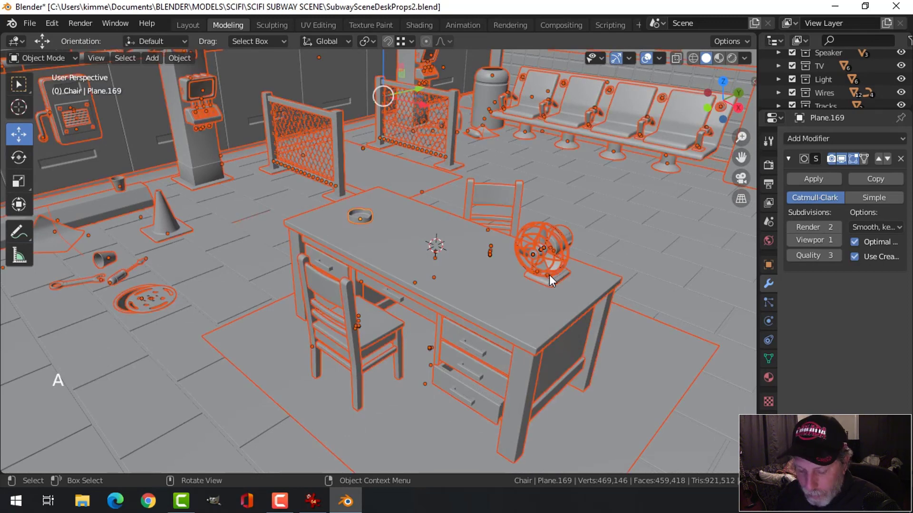
key(h)
Step: Add the green banker's lamp picture, the Chiang-Kai-shek 640x640.jpg file in the LAMPS folder, as a reference image facing front view
key(KP_1)
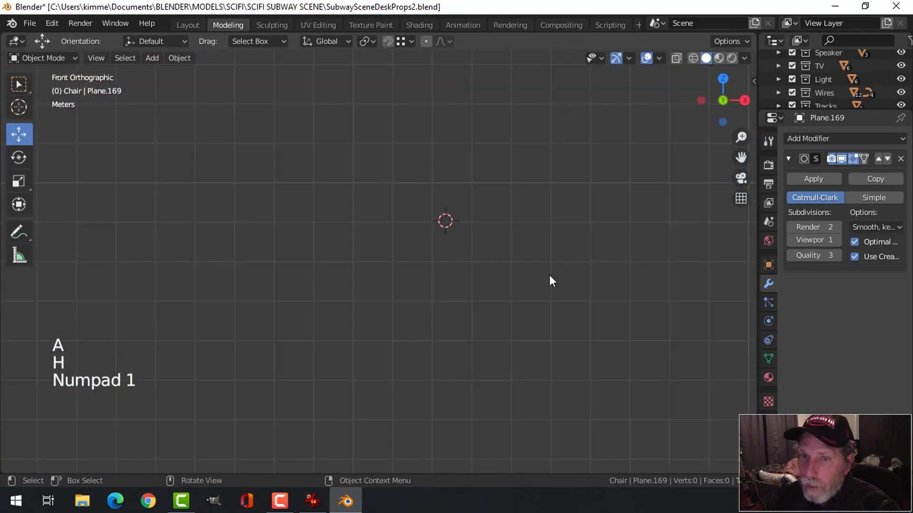
shift+middle_drag(540, 266, 509, 284)
key(shift+a)
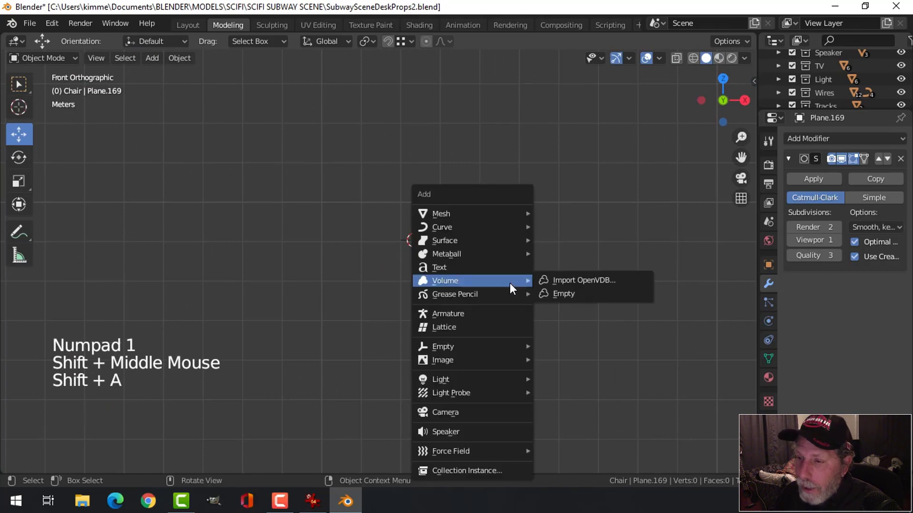
mouse_move(464, 358)
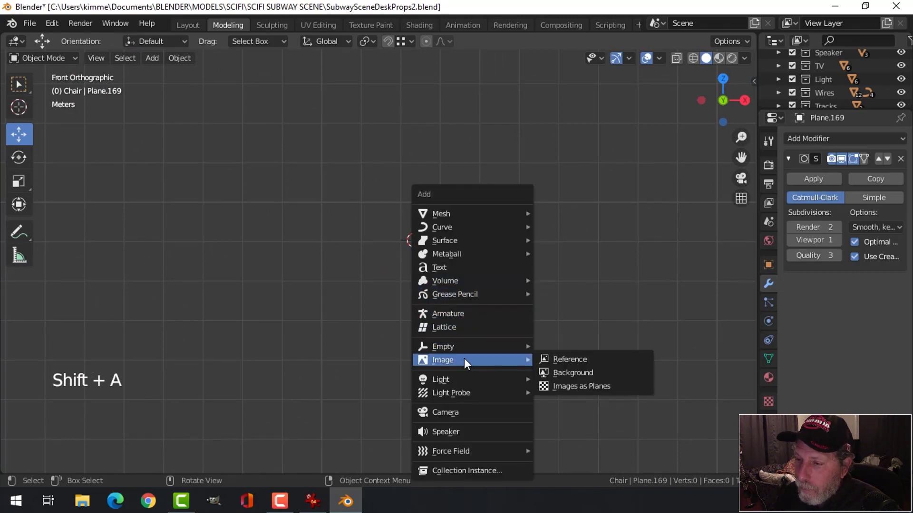
click(560, 359)
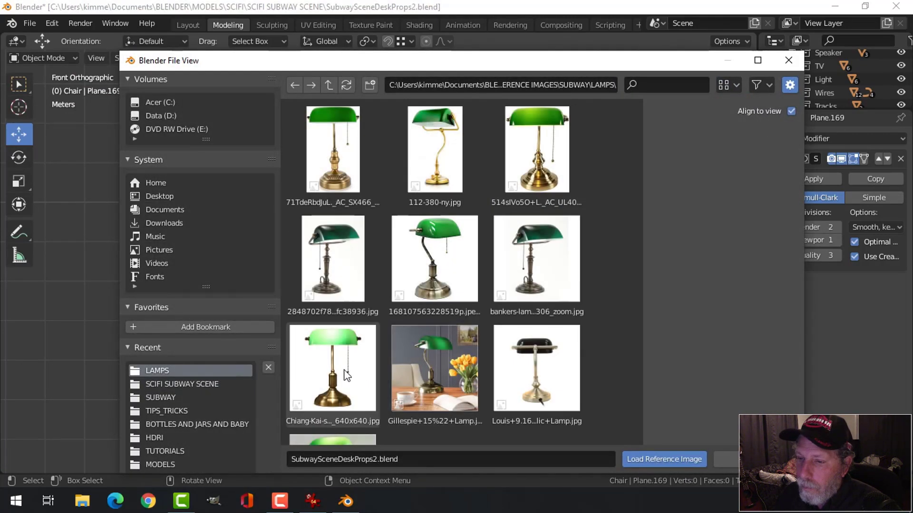
click(338, 370)
click(694, 463)
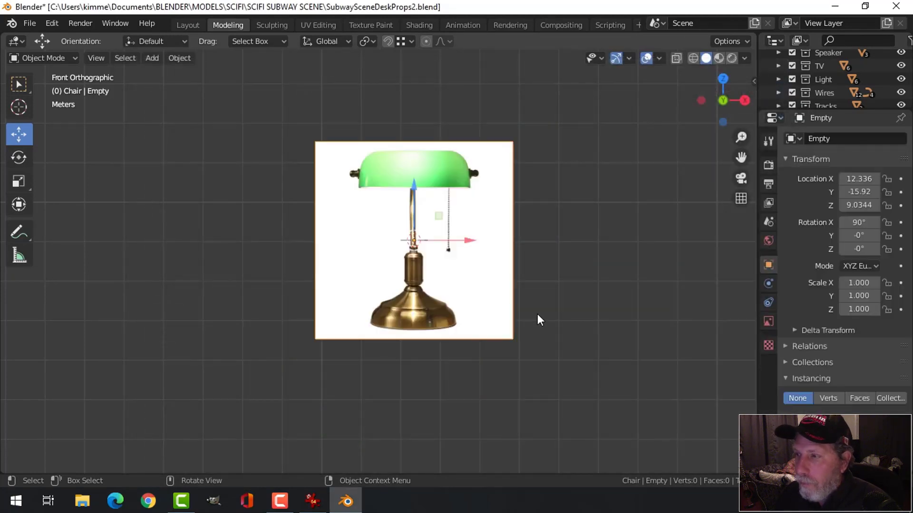
Step: Move the lamp reference image into a new collection named DeskLamp
drag(840, 111, 840, 229)
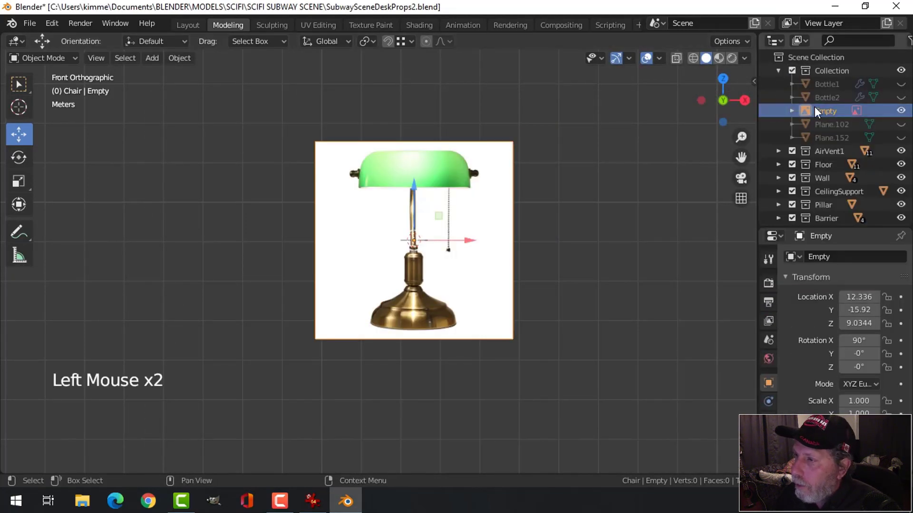
right_click(469, 186)
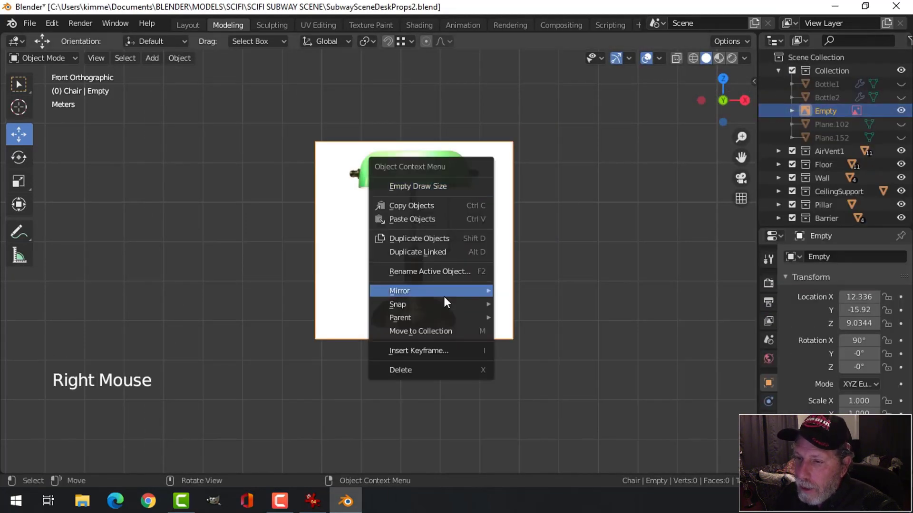
click(438, 330)
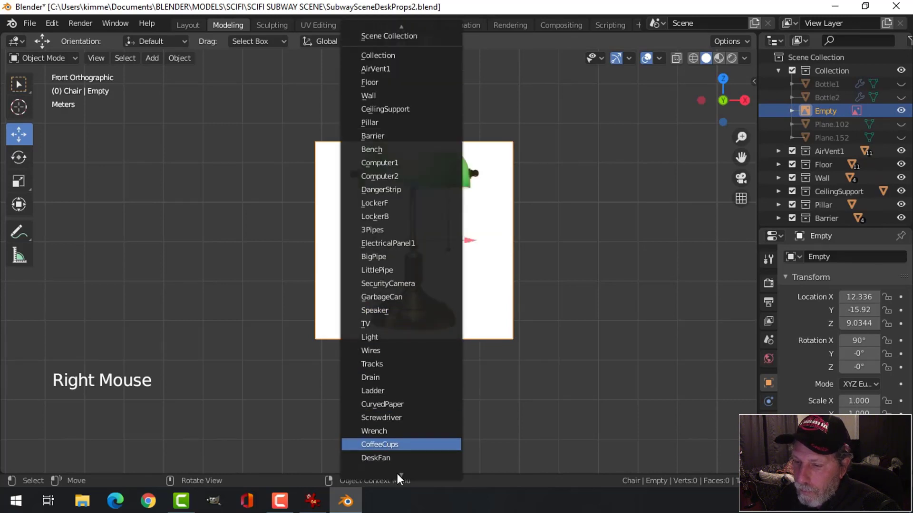
click(389, 469)
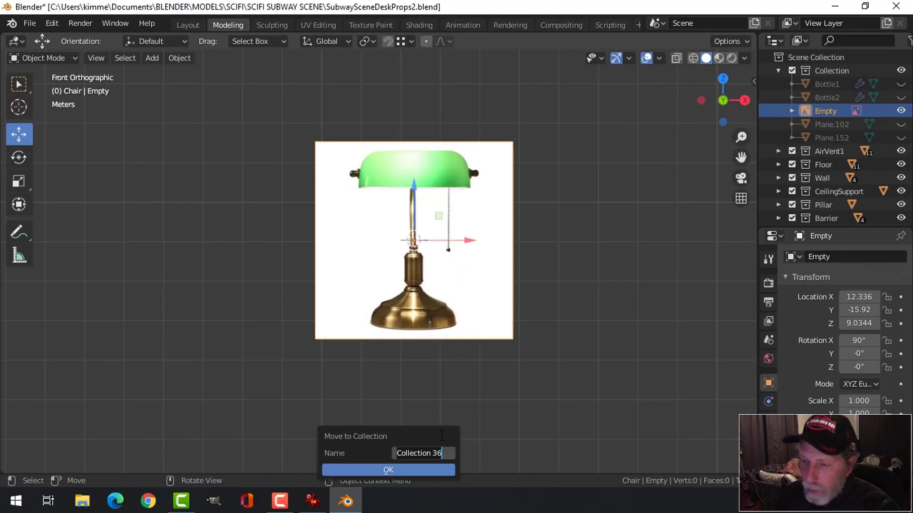
text(DeskLamp)
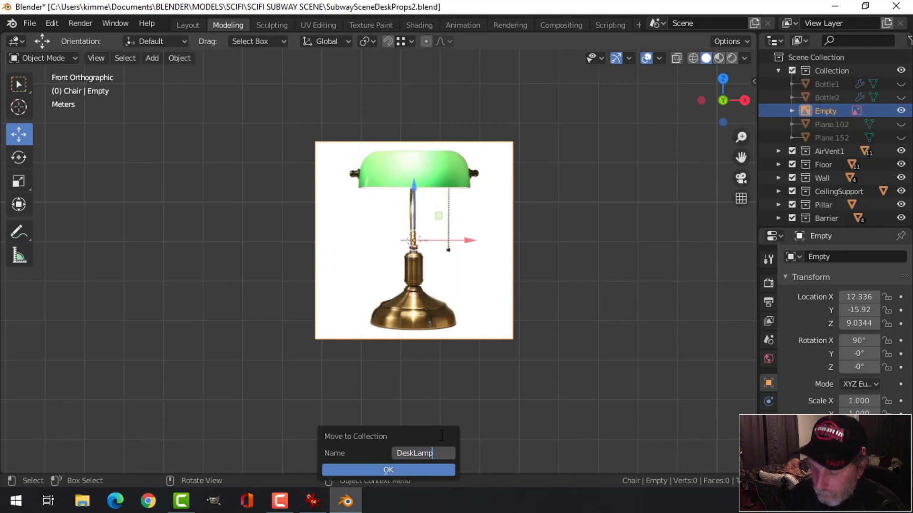
key(Return)
key(Return)
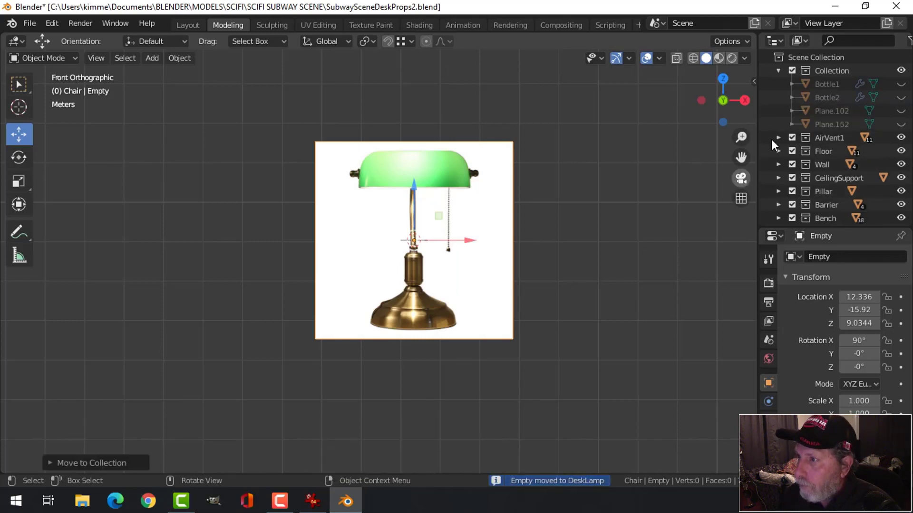
Step: Collapse the first Collection and the Chair collection in the outliner and bring the DeskLamp collection into view
click(776, 71)
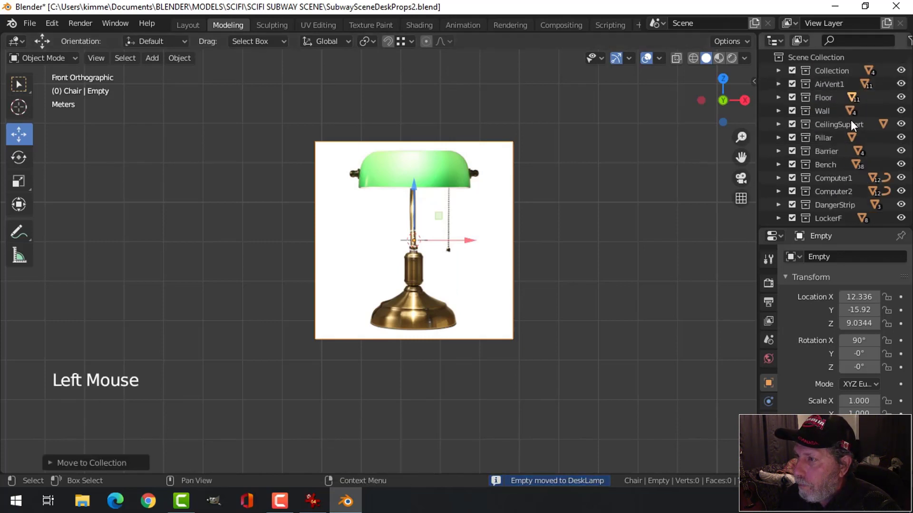
scroll(838, 161, down, 1)
scroll(837, 162, down, 11)
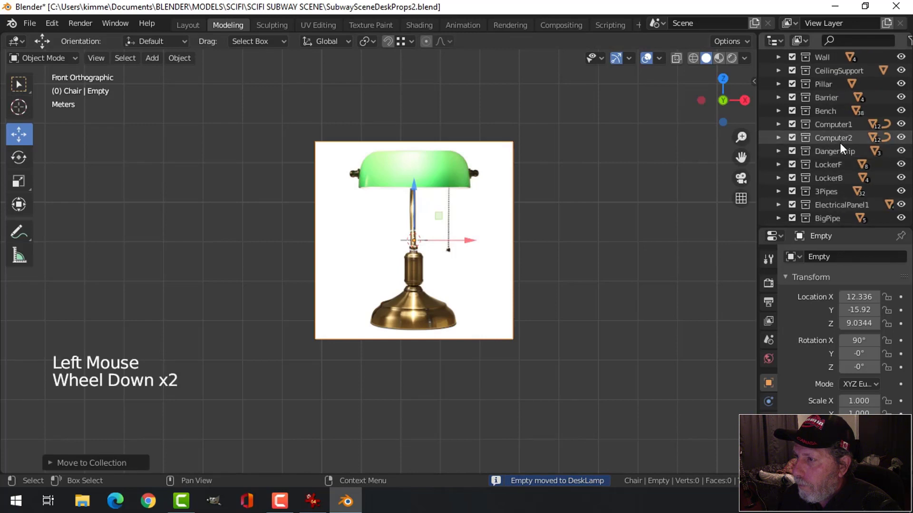
scroll(857, 165, down, 5)
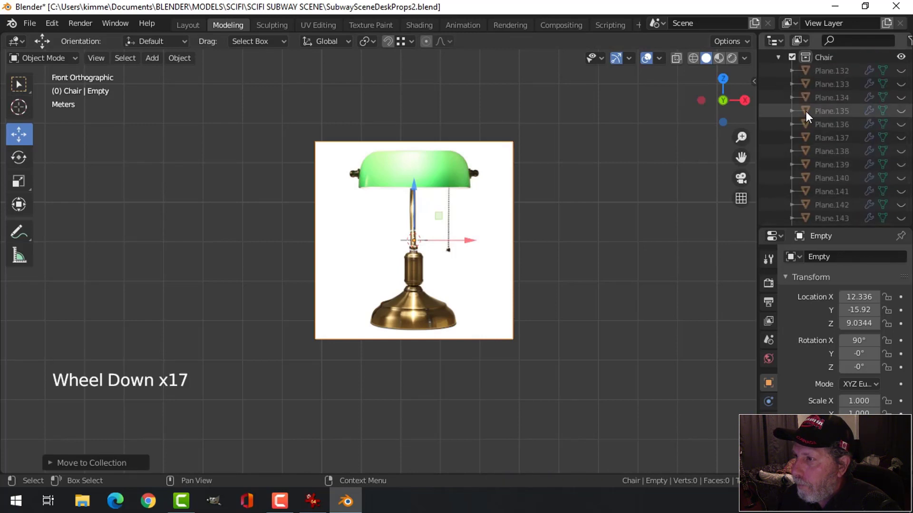
scroll(805, 133, up, 3)
click(778, 138)
scroll(850, 156, down, 4)
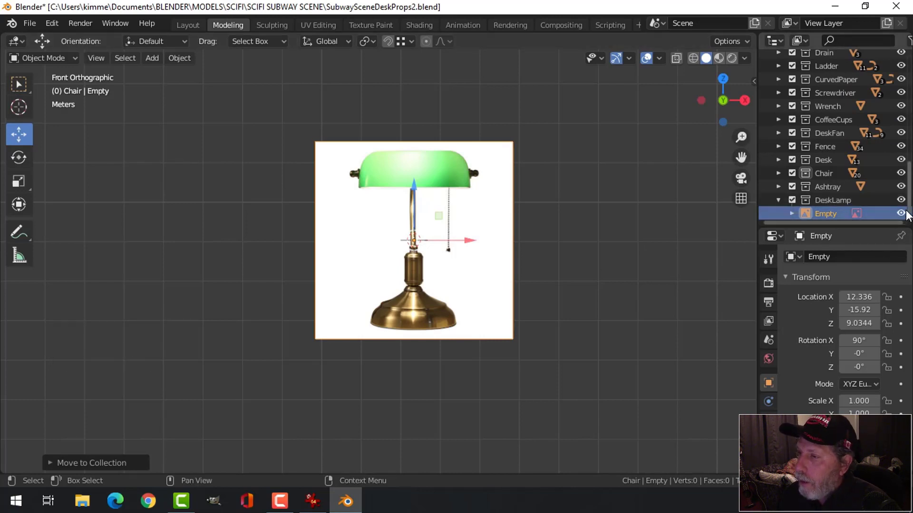
Step: Raise the reference image to about Z 11.29 m so the lamp's base sits at the 3D cursor, and save the file
scroll(466, 267, up, 2)
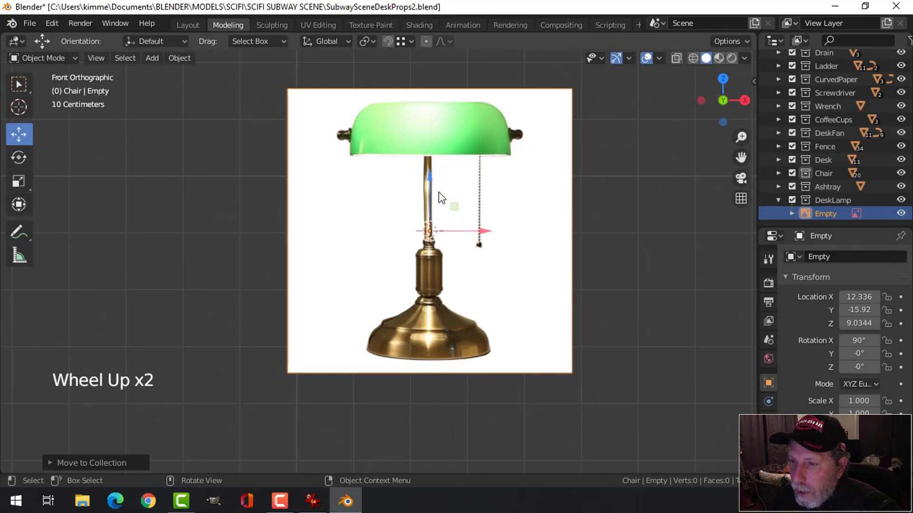
drag(431, 181, 431, 470)
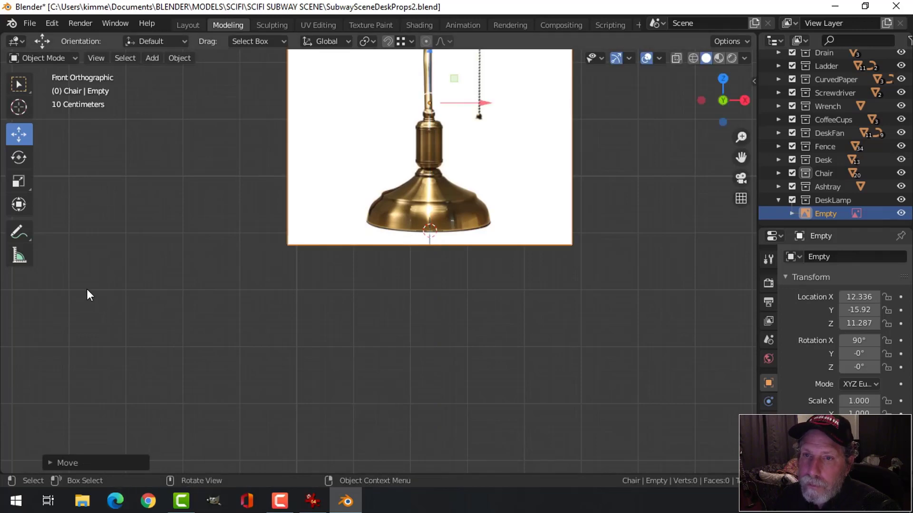
key(ctrl+s)
Step: Add a plane mesh at the 3D cursor beneath the lamp's base
scroll(477, 303, up, 3)
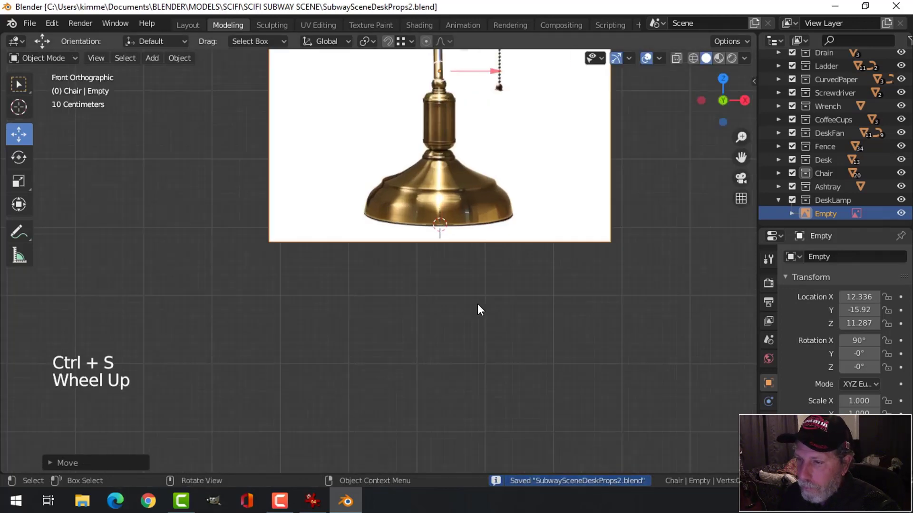
scroll(554, 284, down, 3)
shift+middle_drag(554, 284, 576, 355)
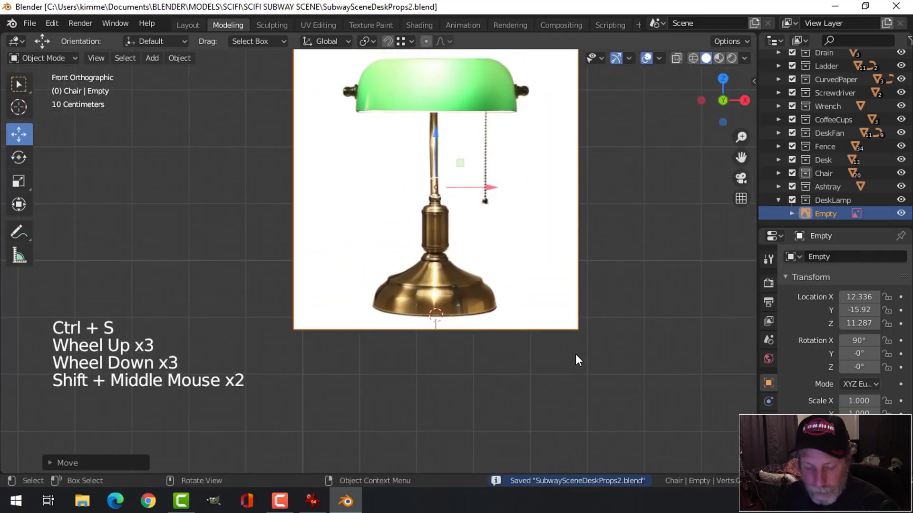
key(shift+a)
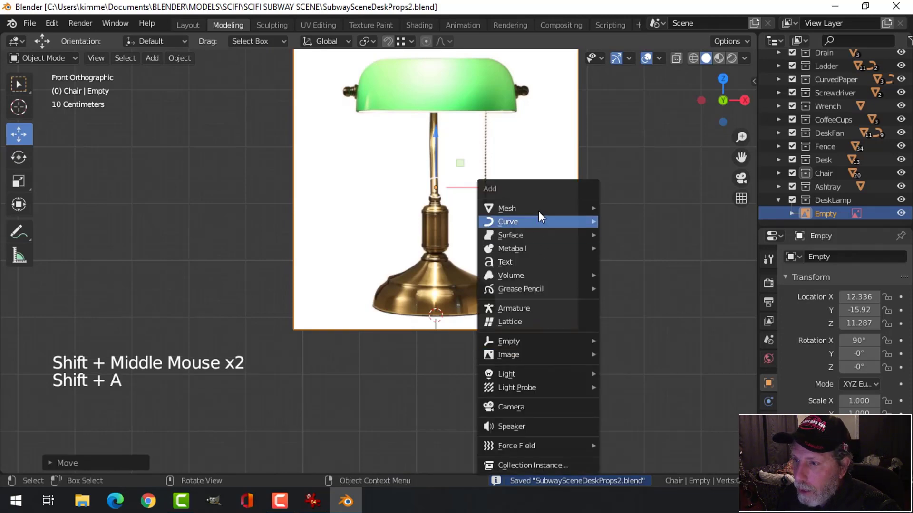
mouse_move(540, 209)
click(618, 206)
middle_drag(623, 265, 525, 330)
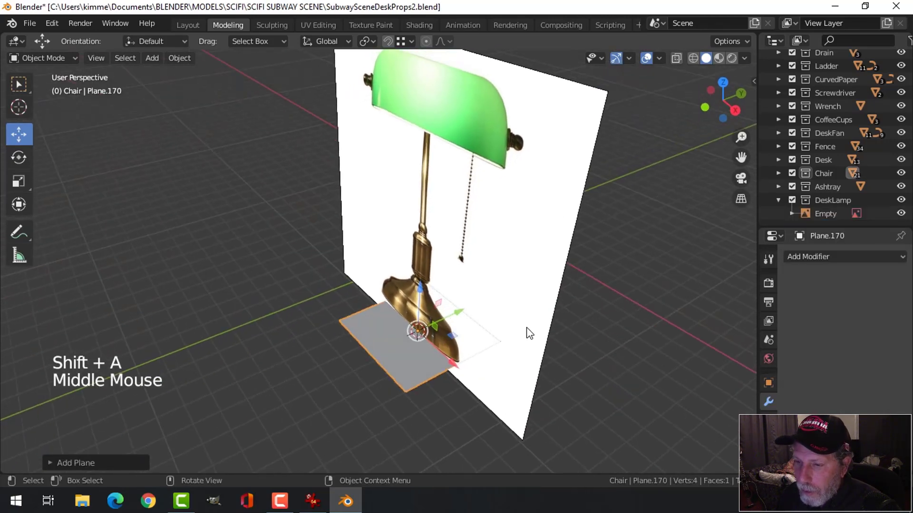
Step: Merge all of the new plane's vertices into a single vertex
key(Tab)
key(1)
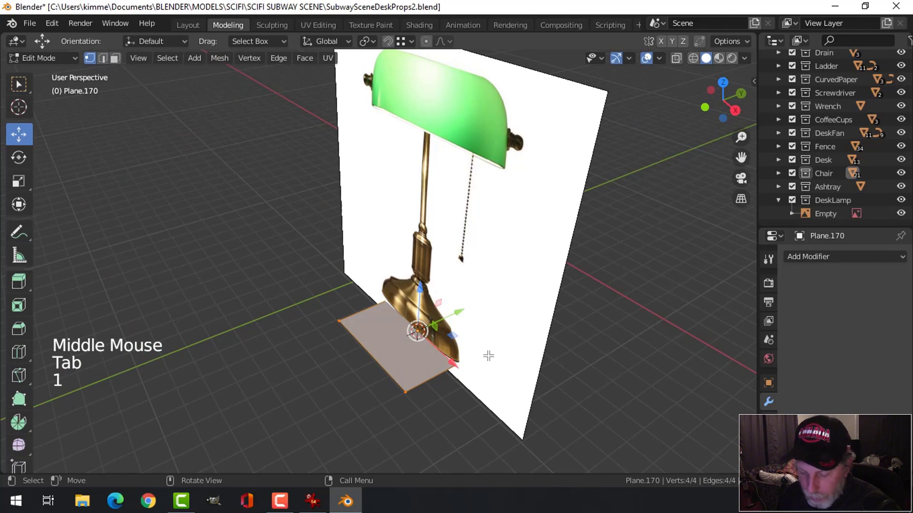
key(m)
click(489, 356)
Step: Extrude the vertex in front view about 1.13 m left to the outer rim of the lamp base
key(KP_1)
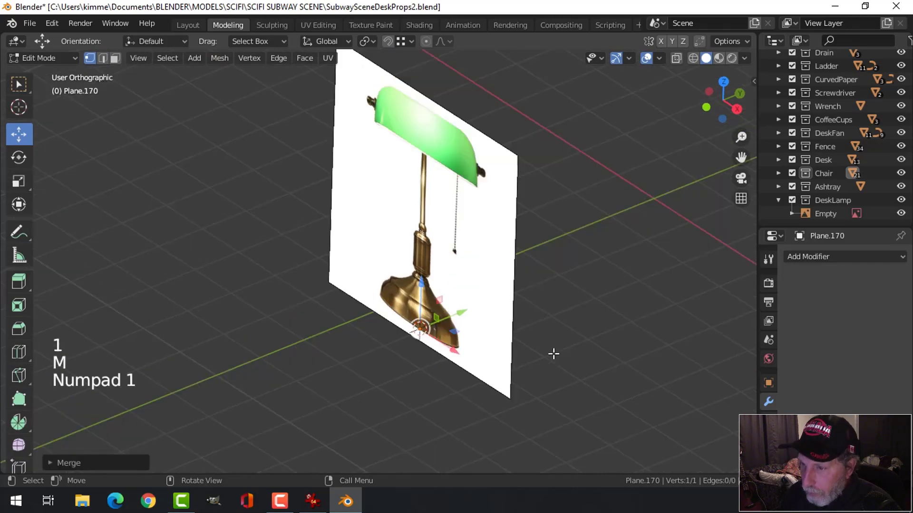
scroll(552, 355, up, 4)
shift+middle_drag(552, 355, 503, 312)
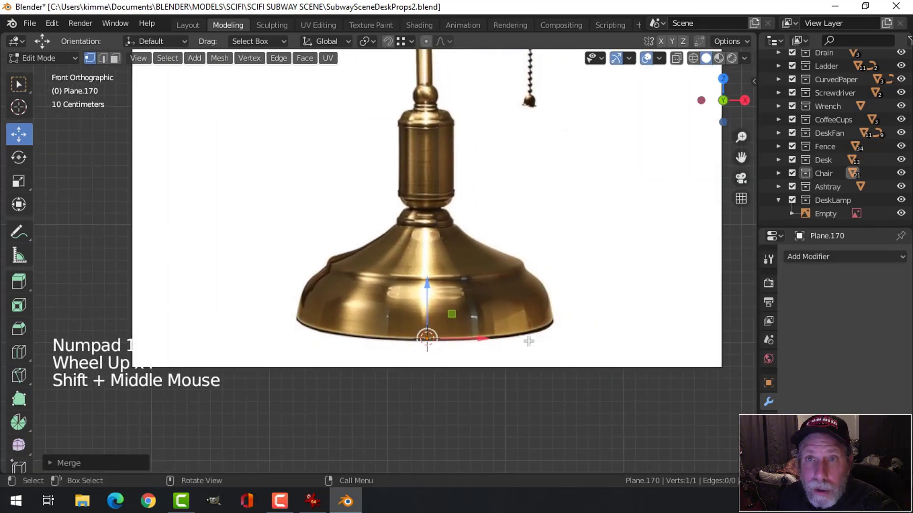
shift+middle_drag(529, 341, 558, 341)
scroll(542, 353, up, 1)
scroll(548, 353, down, 1)
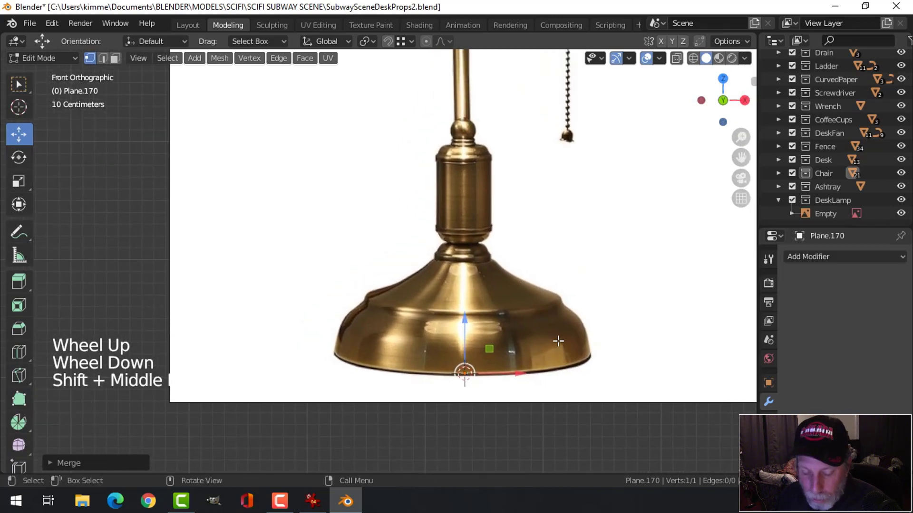
key(e)
key(g)
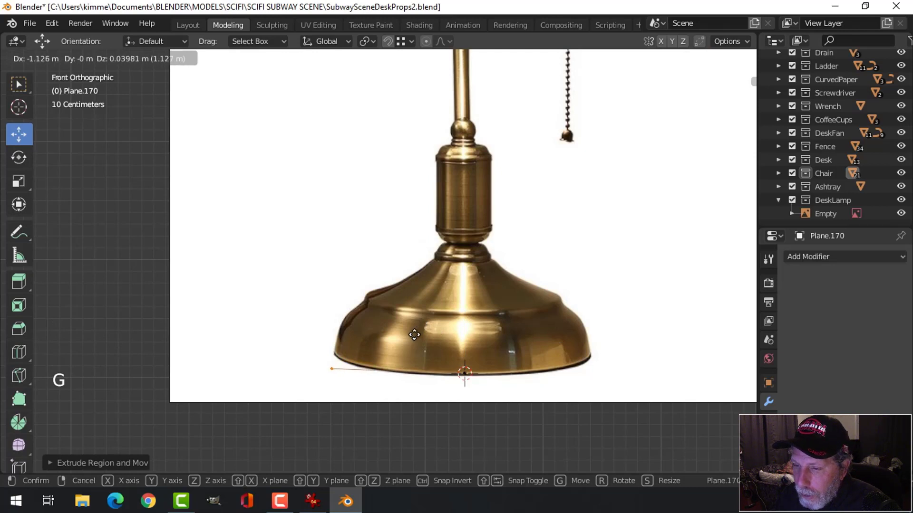
click(414, 335)
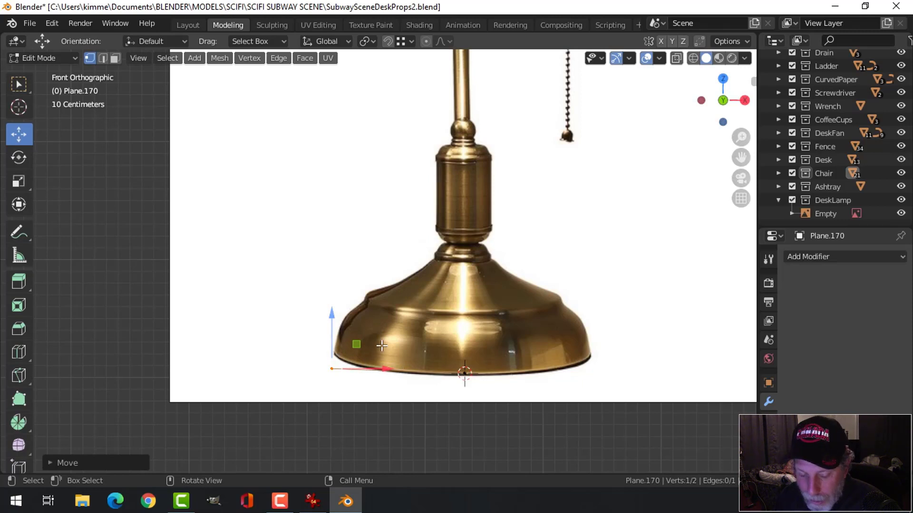
Step: Extrude the rim vertex about 0.2 m inward and 0.5 m up to the shoulder of the lamp base
key(e)
key(g)
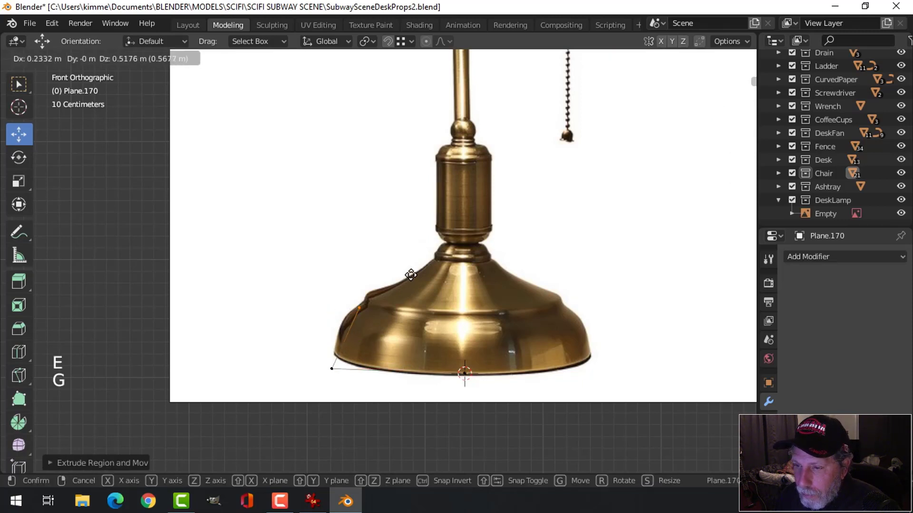
click(411, 273)
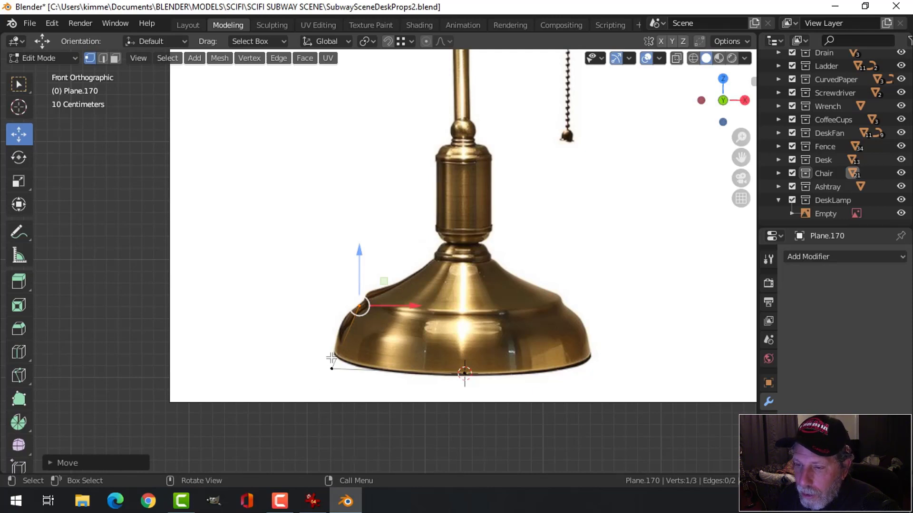
Step: Raise the two bottom vertices of the profile slightly so the bottom edge lies just above the base's curved lower outline
click(333, 375)
shift+click(464, 373)
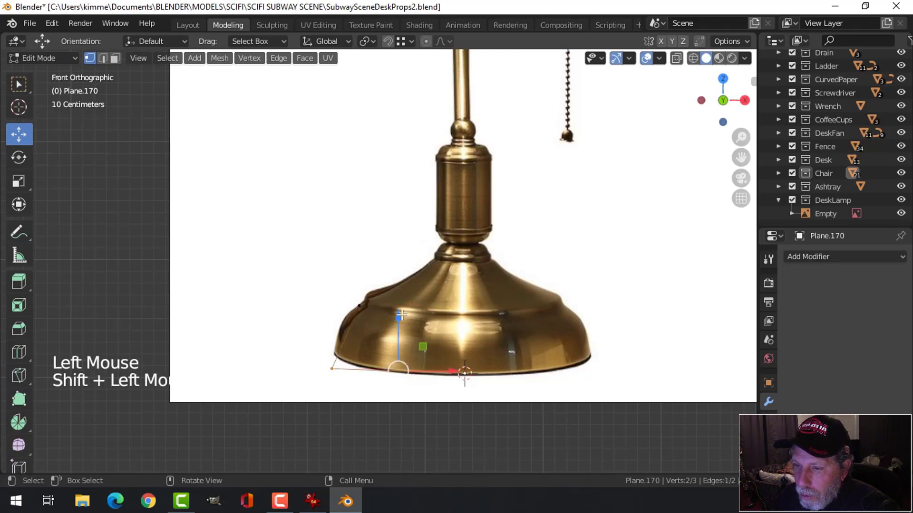
drag(400, 316, 404, 294)
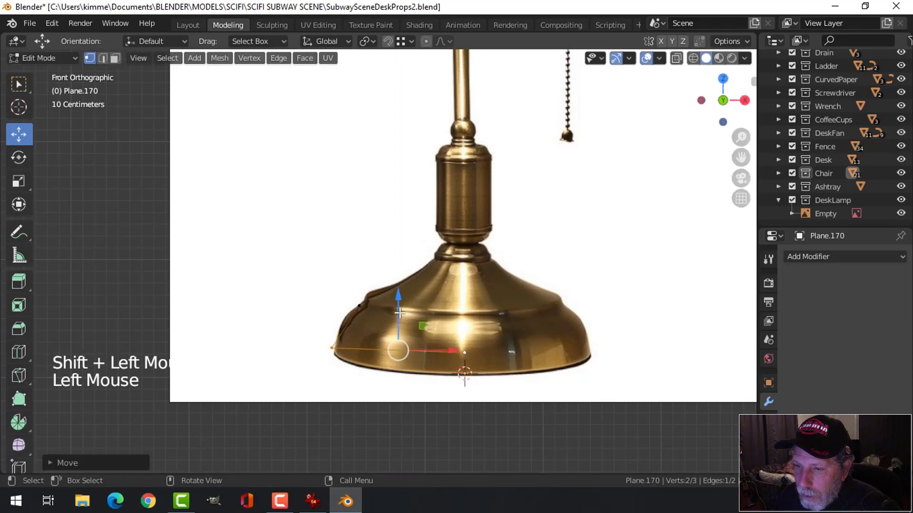
Step: Enable transparency on the lamp reference image and lower its opacity to about 0.24
scroll(381, 309, up, 4)
click(346, 356)
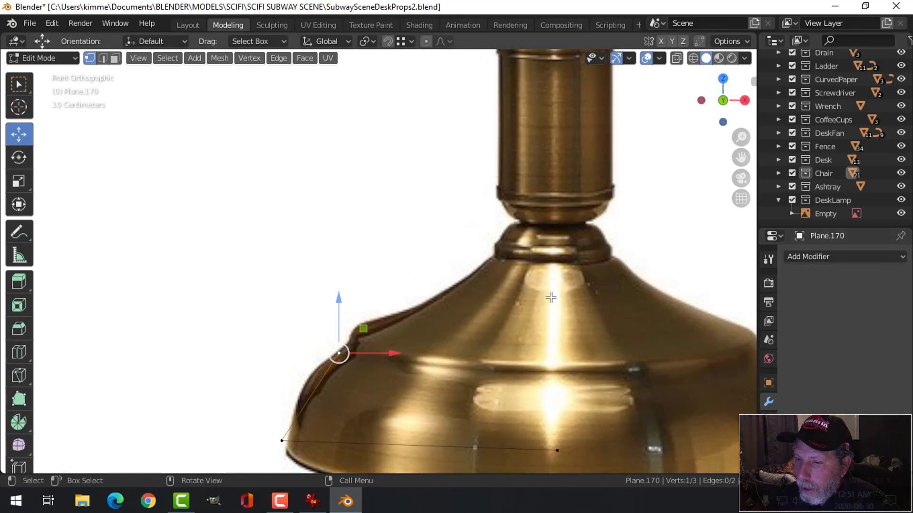
key(Tab)
click(566, 304)
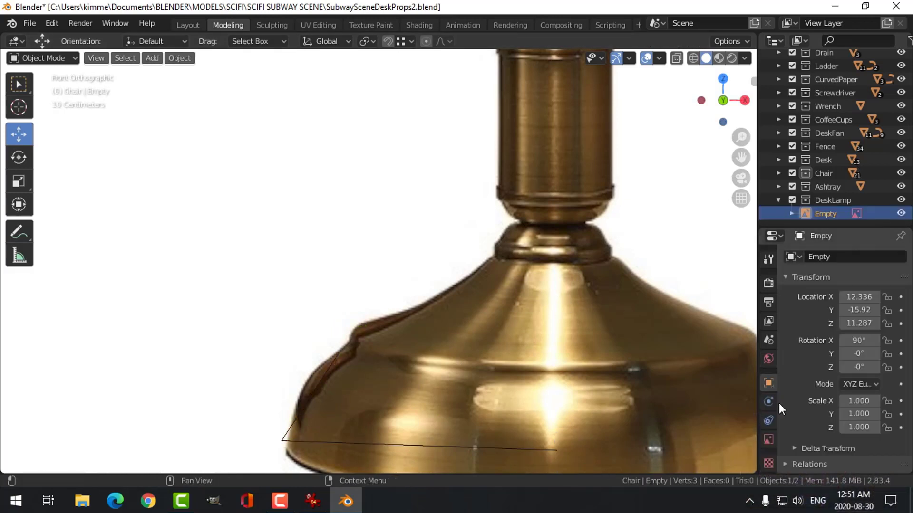
click(768, 439)
scroll(848, 392, down, 3)
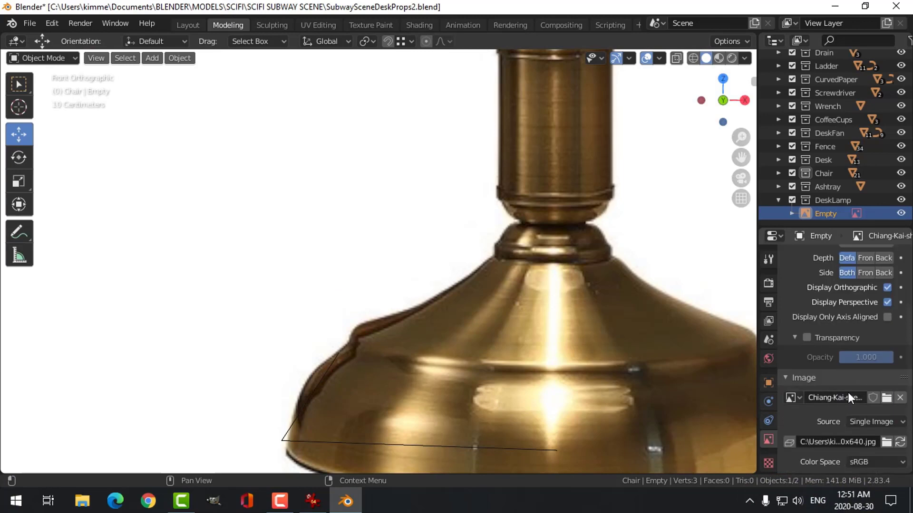
click(806, 337)
drag(872, 358, 830, 358)
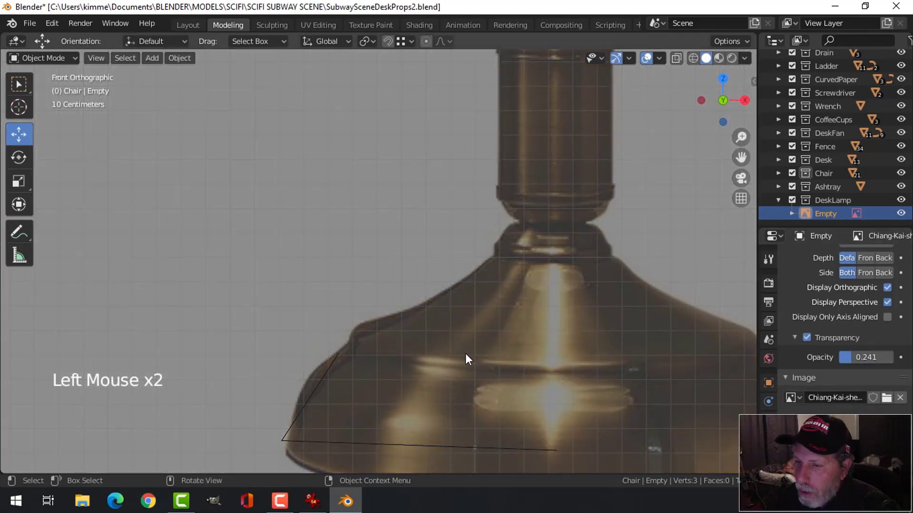
Step: Reopen the profile mesh for editing and extrude three vertices from the shoulder vertex around the small step in the base outline
click(333, 361)
key(Tab)
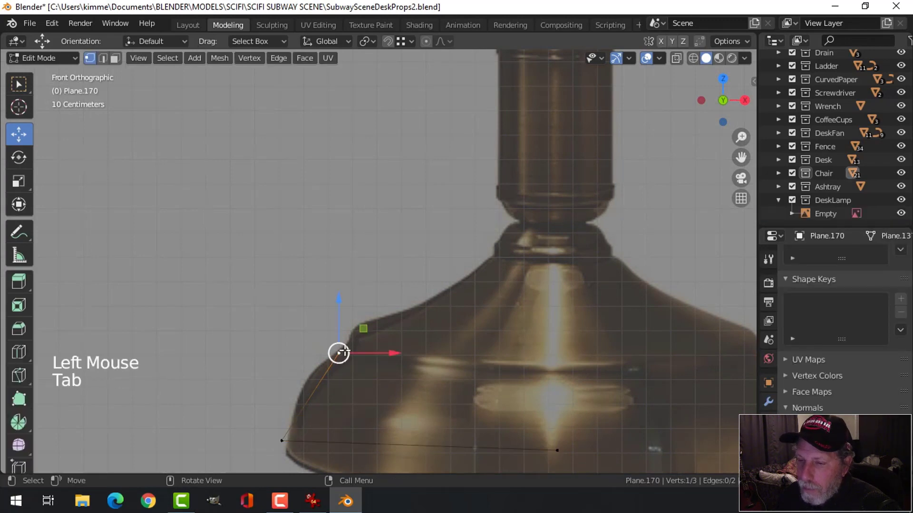
click(343, 353)
scroll(440, 350, up, 2)
shift+middle_drag(440, 350, 437, 282)
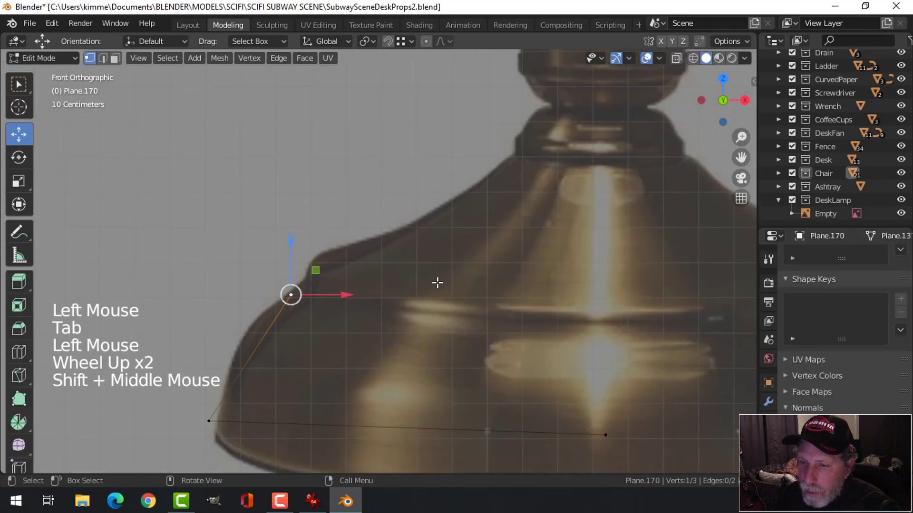
key(e)
key(g)
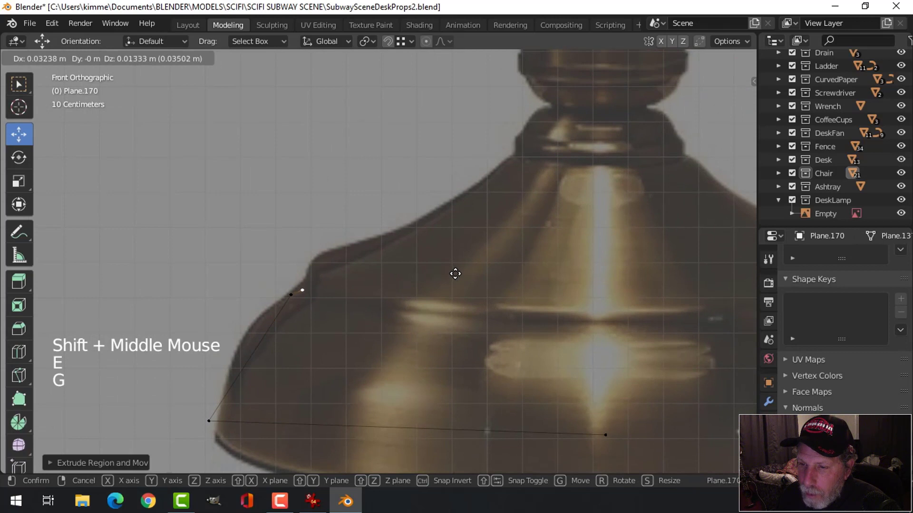
double_click(456, 266)
key(e)
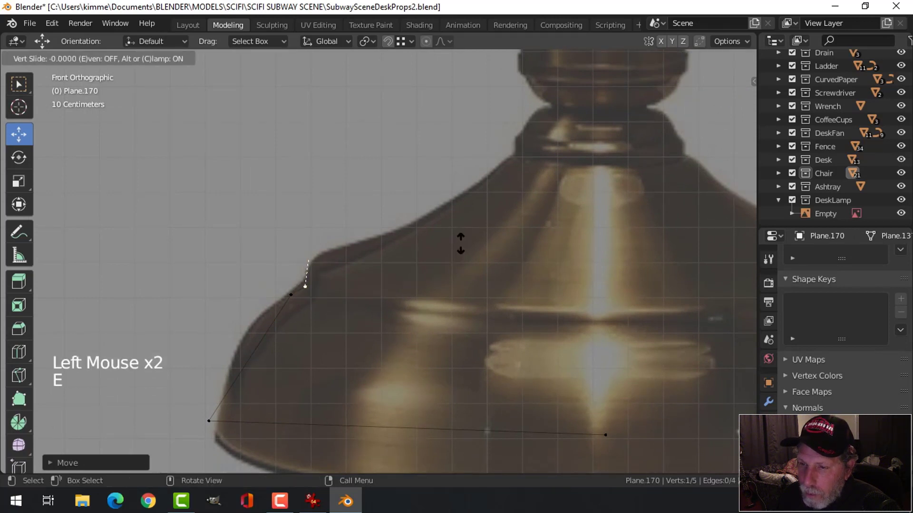
click(463, 243)
key(e)
key(g)
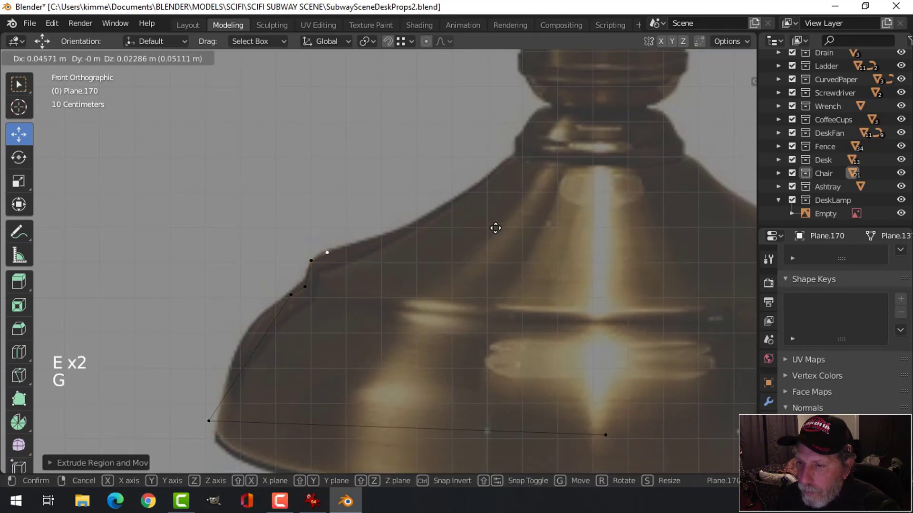
click(506, 224)
Step: Extrude two more vertices along the base's sloping upper curve and align the last one with the collar's lower corner
shift+middle_drag(506, 224, 414, 263)
key(e)
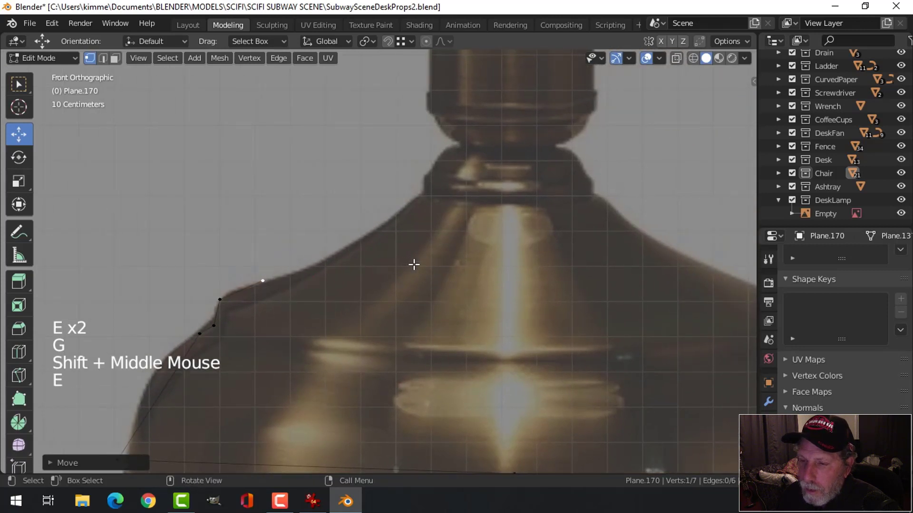
key(g)
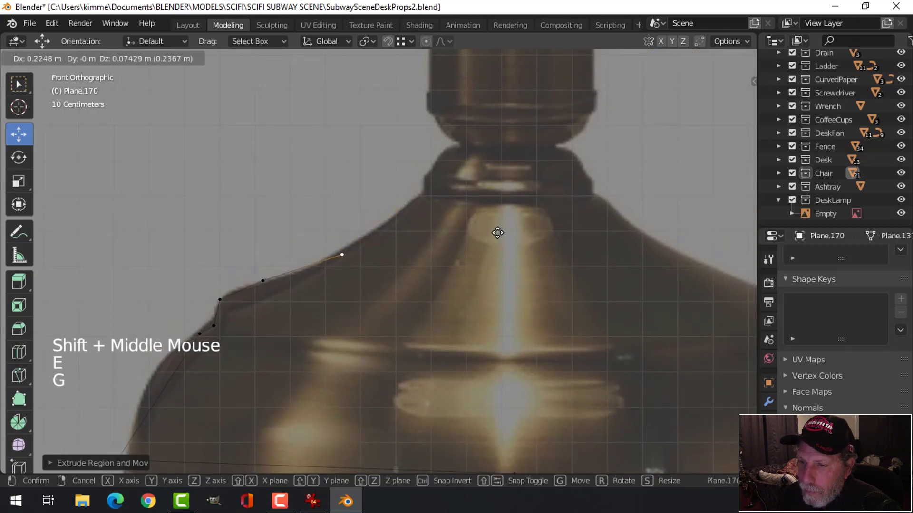
double_click(495, 231)
key(e)
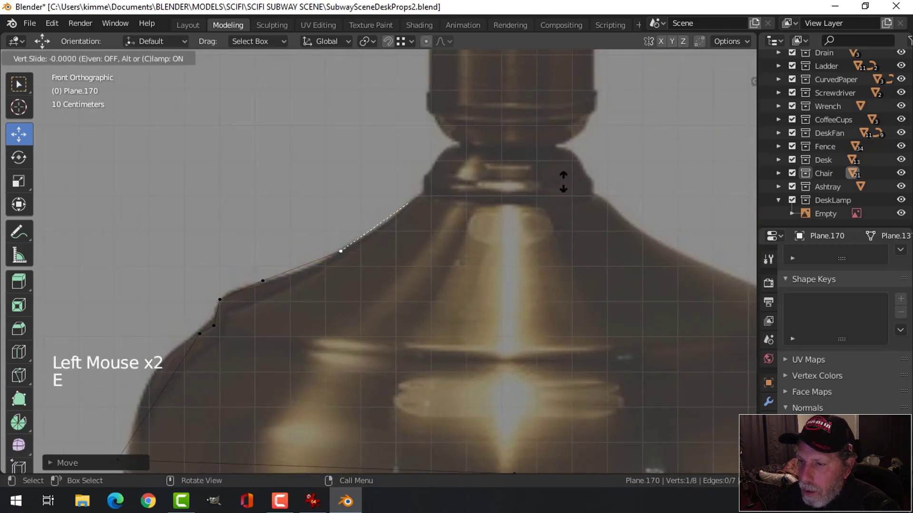
click(582, 195)
shift+middle_drag(583, 196, 517, 258)
scroll(474, 265, up, 2)
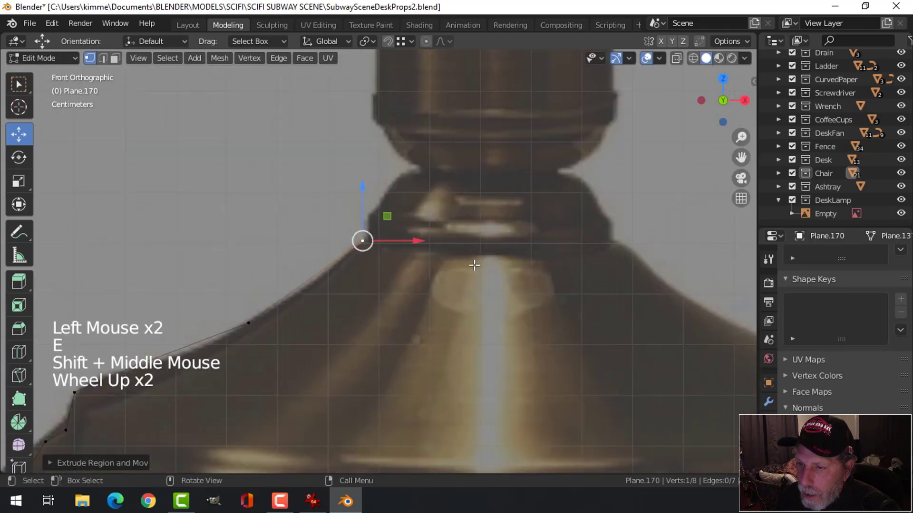
key(g)
click(464, 256)
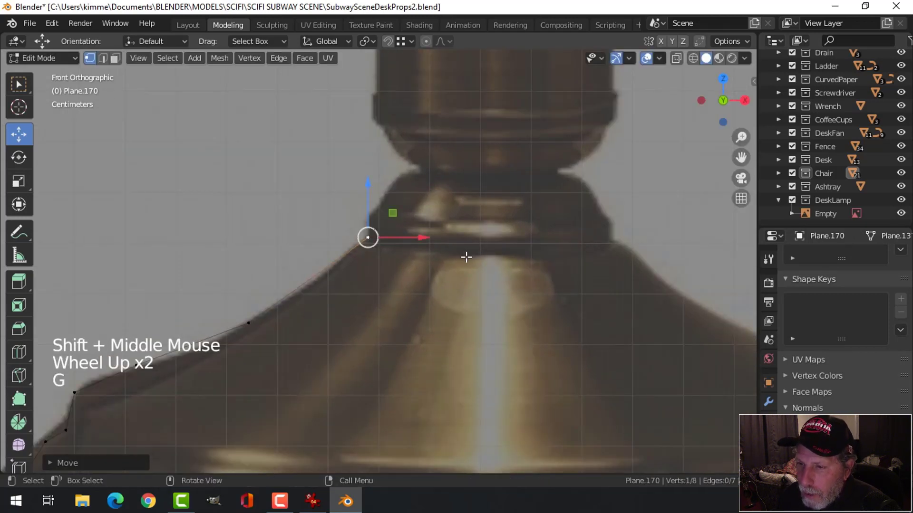
Step: Extrude three vertices up the collar's outer side to its upper edge, following the tapered outline
key(e)
click(465, 256)
key(g)
click(467, 232)
key(e)
key(g)
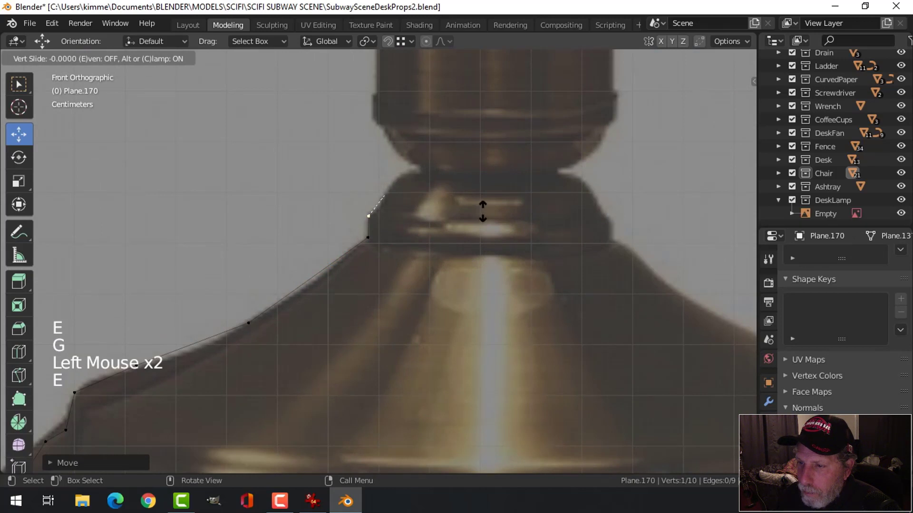
shift+middle_drag(505, 195, 497, 252)
key(e)
key(g)
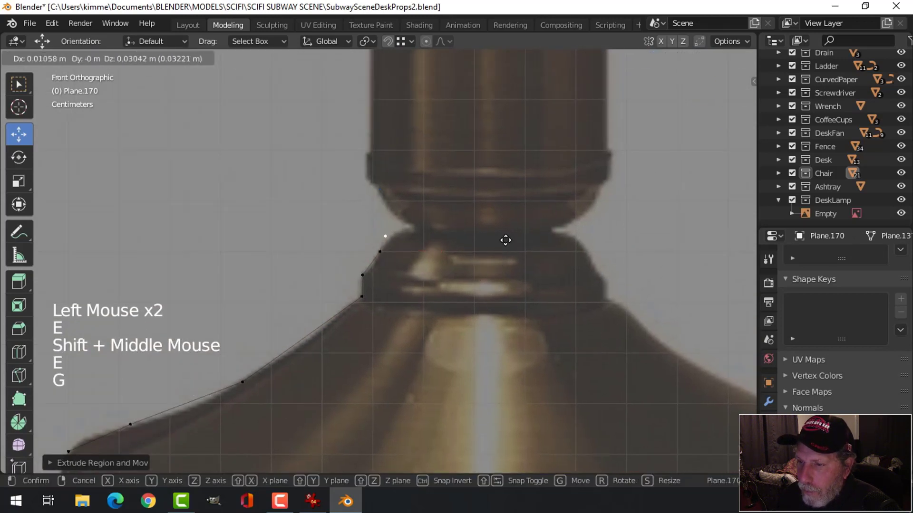
click(515, 238)
Step: Extrude the profile about 0.041 m inward into the neck groove, slightly up, and back out along the column's flared underside
key(e)
key(g)
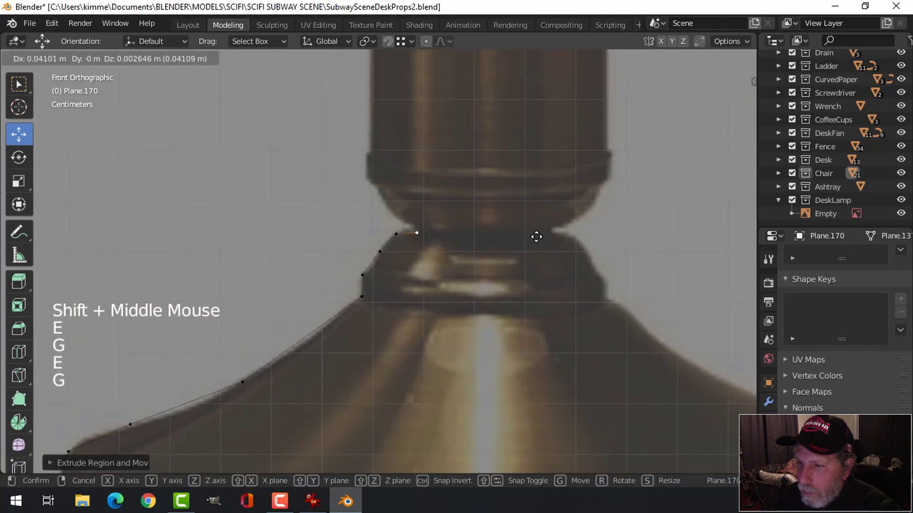
click(536, 238)
key(e)
key(g)
click(536, 228)
key(e)
key(g)
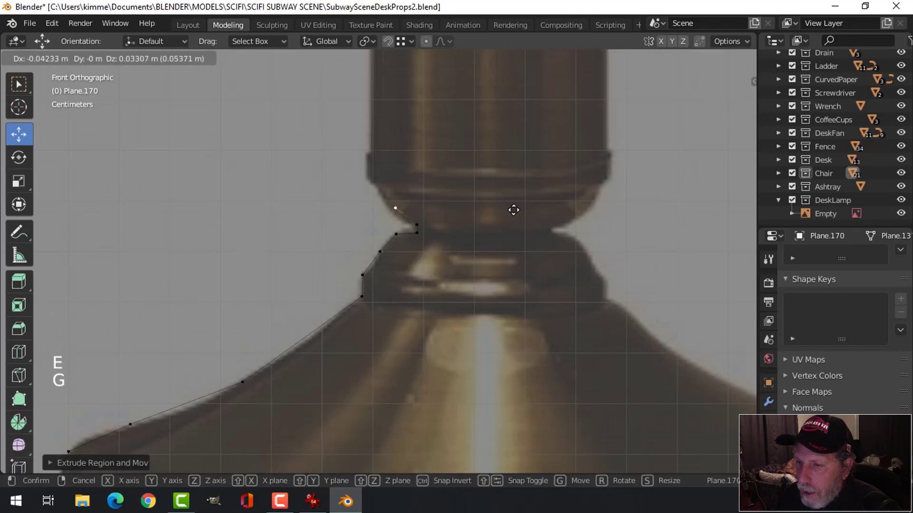
click(512, 216)
key(e)
click(493, 188)
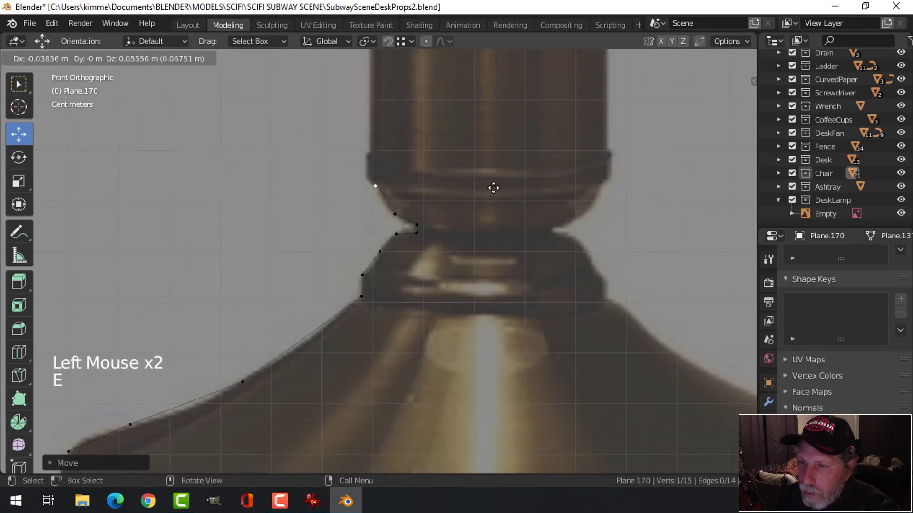
Step: Extrude the profile up the column's lower rim band and shift the band's two vertices slightly outward onto the outline
scroll(414, 299, down, 5)
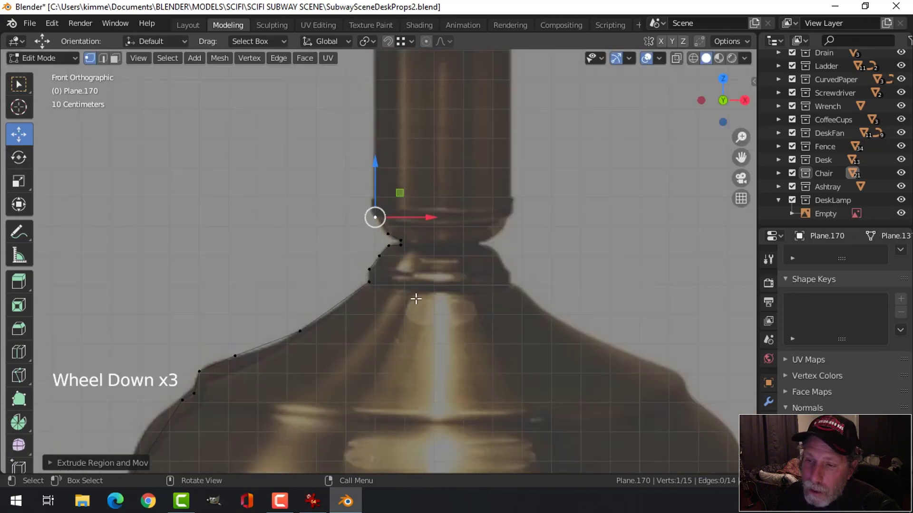
shift+middle_drag(442, 256, 462, 332)
scroll(489, 302, up, 5)
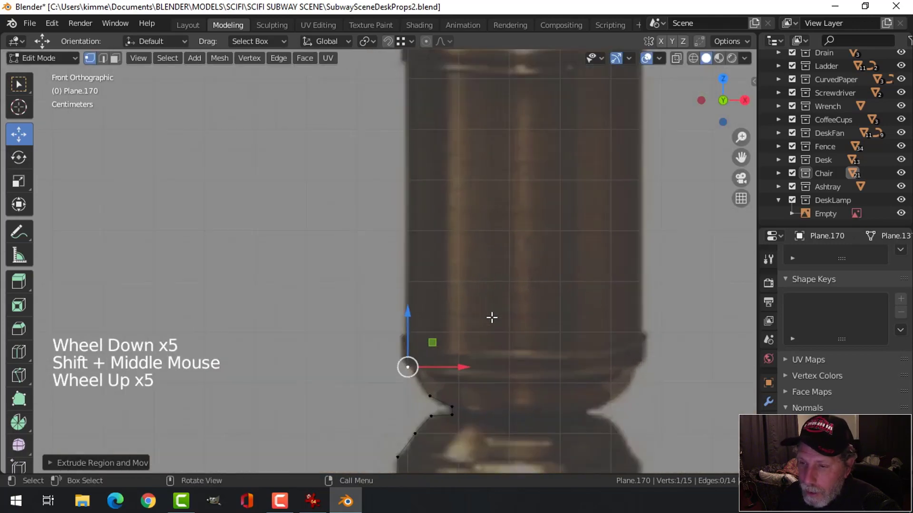
key(e)
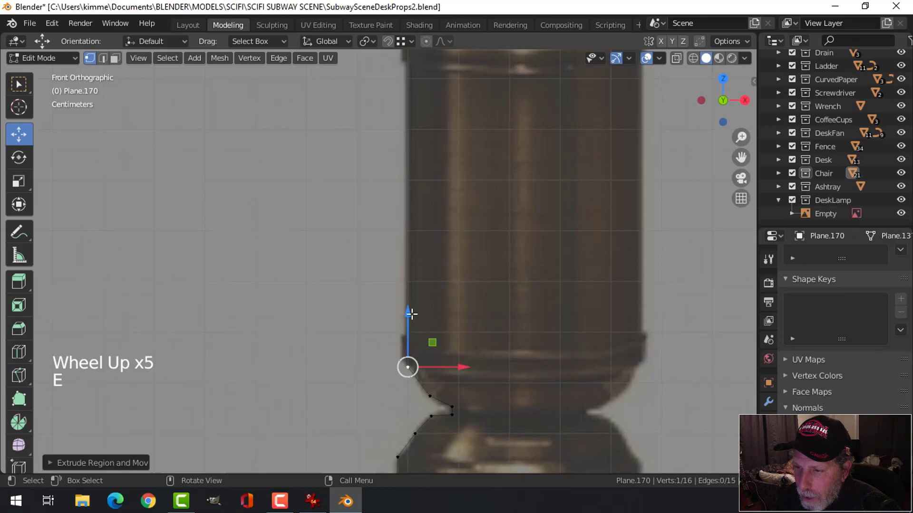
click(415, 292)
shift+click(408, 367)
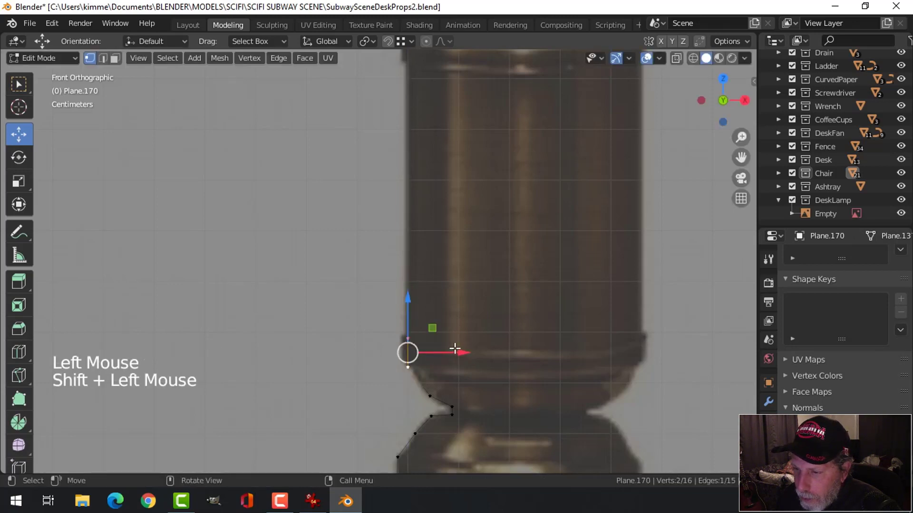
drag(460, 352, 449, 346)
key(alt+a)
click(403, 337)
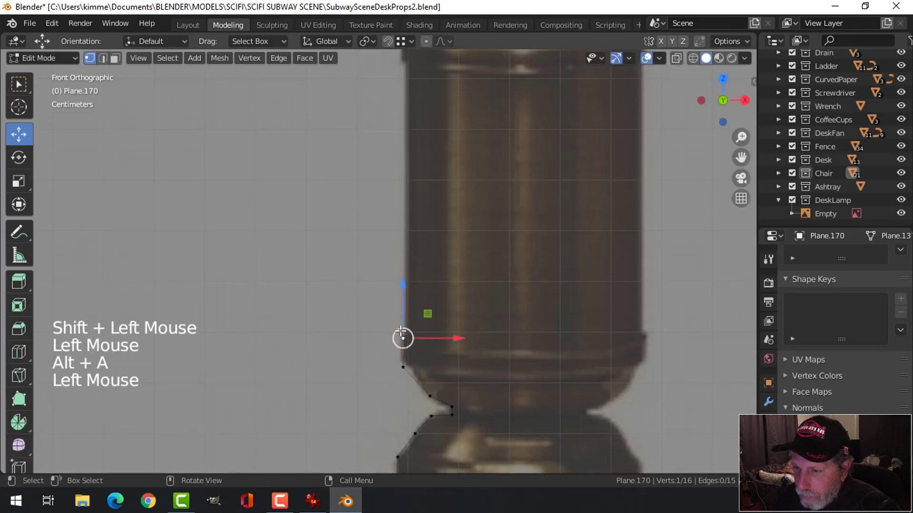
Step: Extrude the rim band's upper vertex inward to the column wall and extend the profile straight up to the upper rim
key(e)
key(g)
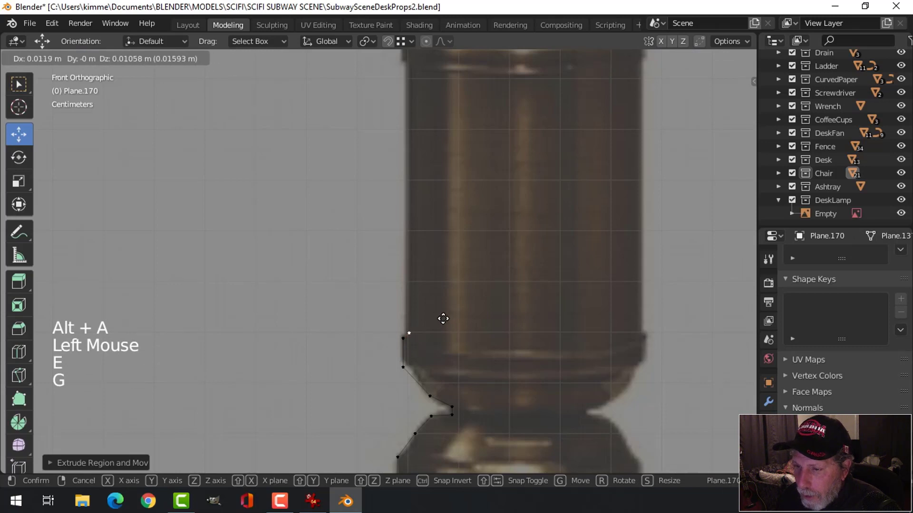
click(442, 320)
shift+middle_drag(477, 283, 499, 353)
key(e)
key(g)
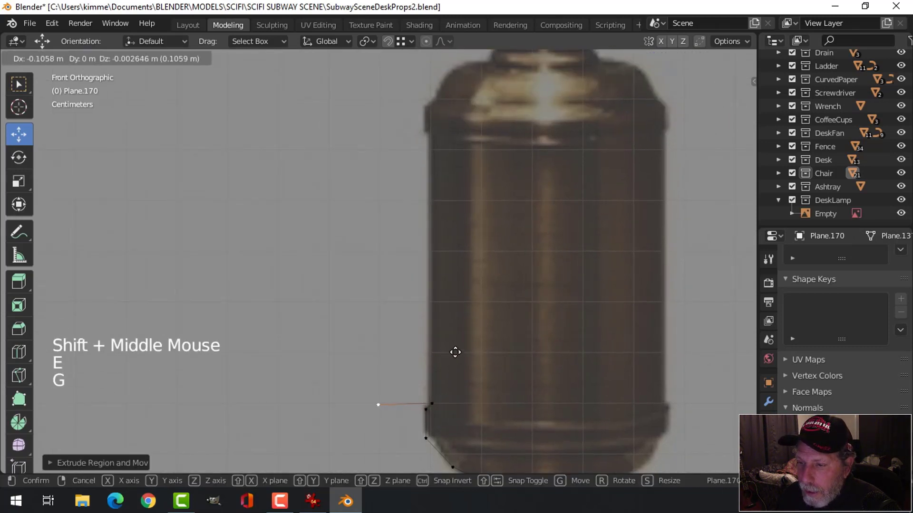
click(497, 84)
Step: Extrude the profile slightly outward at the column's upper rim and about 0.044 m up along the rim band
shift+middle_drag(496, 215, 503, 240)
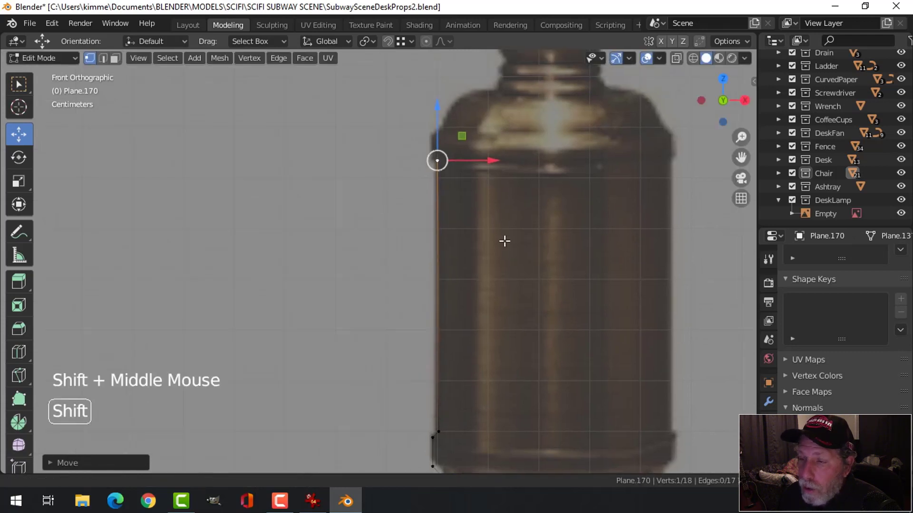
scroll(555, 299, up, 2)
key(e)
key(g)
click(547, 296)
key(e)
key(g)
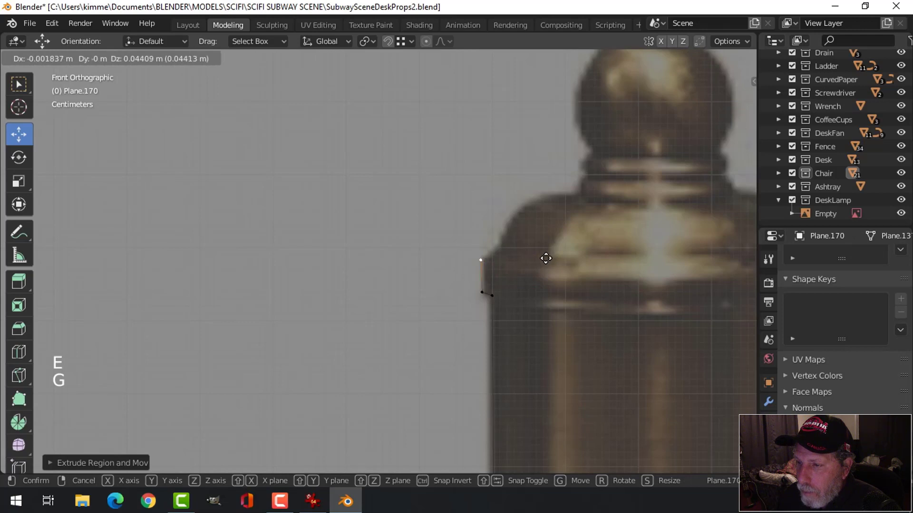
click(545, 258)
Step: Extrude three vertices around the rounded shoulder of the column's cap
key(e)
key(g)
click(564, 243)
key(e)
key(g)
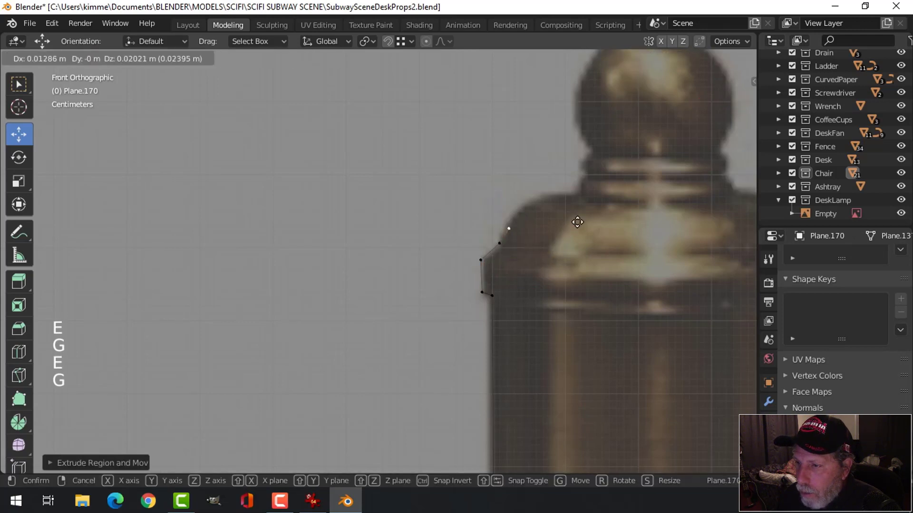
click(585, 210)
key(g)
click(611, 192)
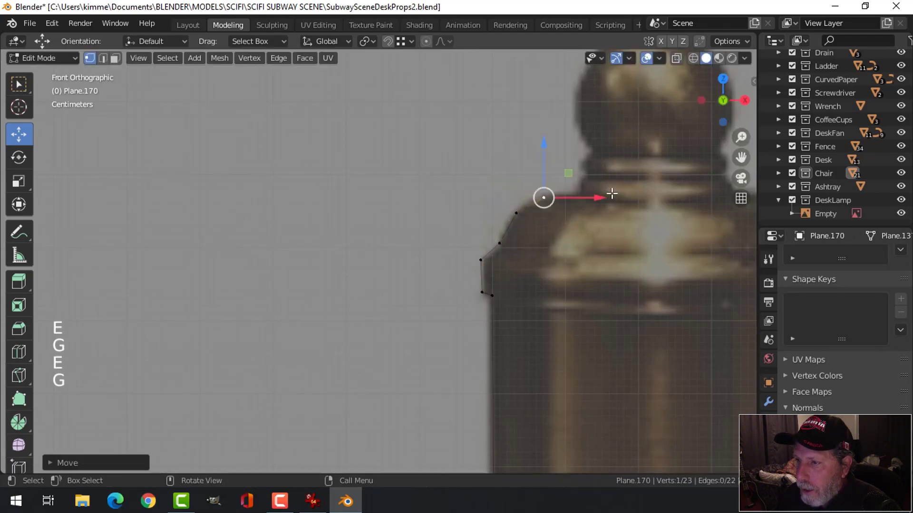
Step: Extrude the profile inward across the top of the column's cap to the base of the ring under the ball
shift+middle_drag(611, 194, 547, 260)
scroll(546, 260, up, 2)
key(e)
key(g)
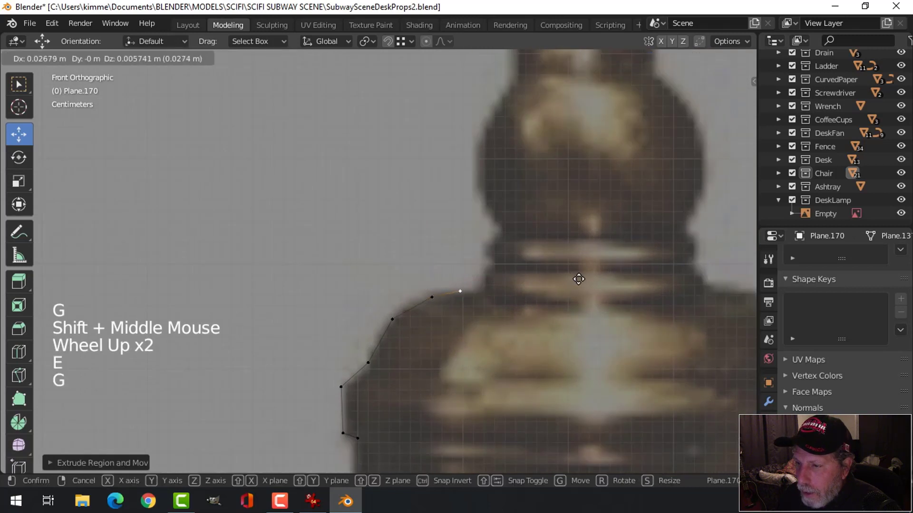
click(597, 281)
Step: Extrude the profile up the lower ring's side, inward, and up through the narrow groove between the two rings
key(e)
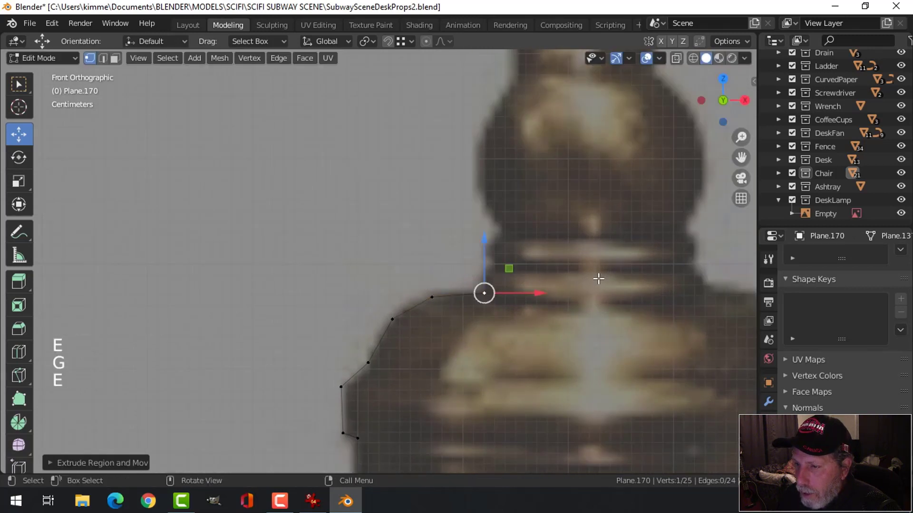
key(g)
click(598, 255)
key(e)
key(g)
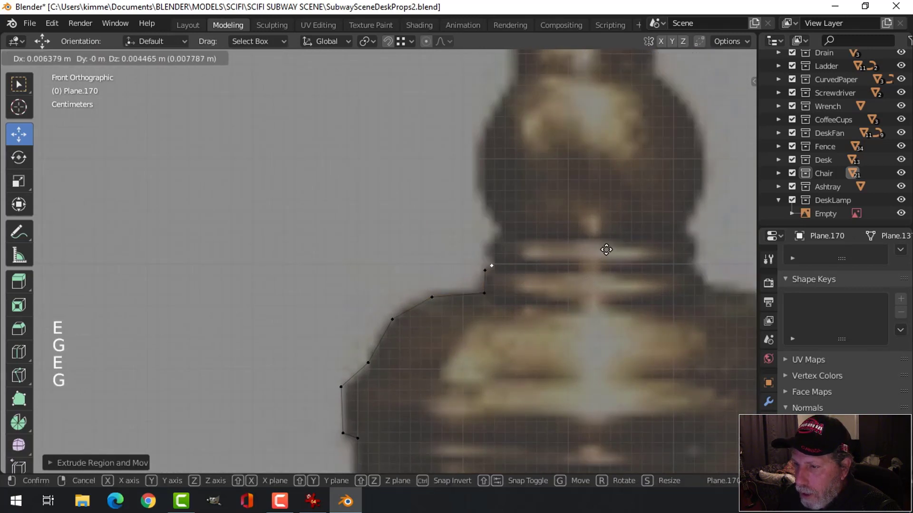
click(607, 248)
key(e)
key(g)
click(609, 232)
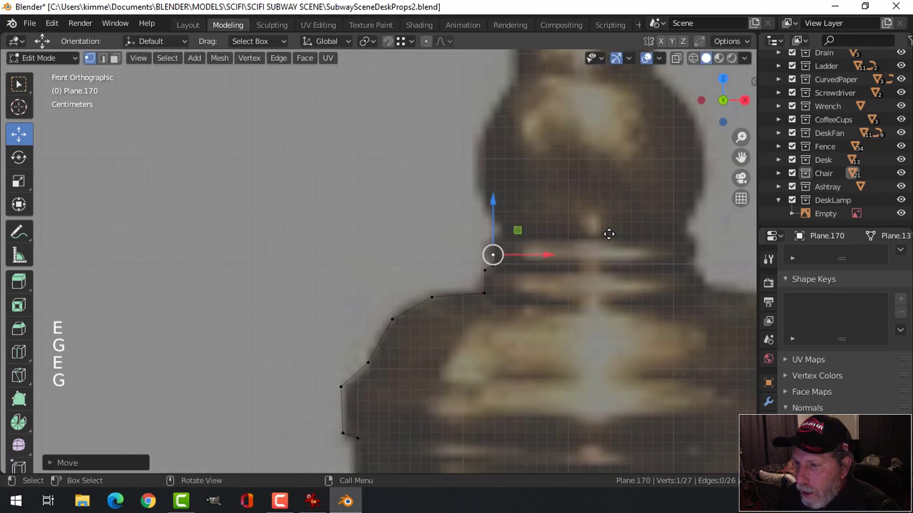
Step: Extrude the profile outward from the groove and up along the side of the upper ring below the ball
key(e)
key(g)
click(591, 229)
key(e)
key(g)
click(590, 217)
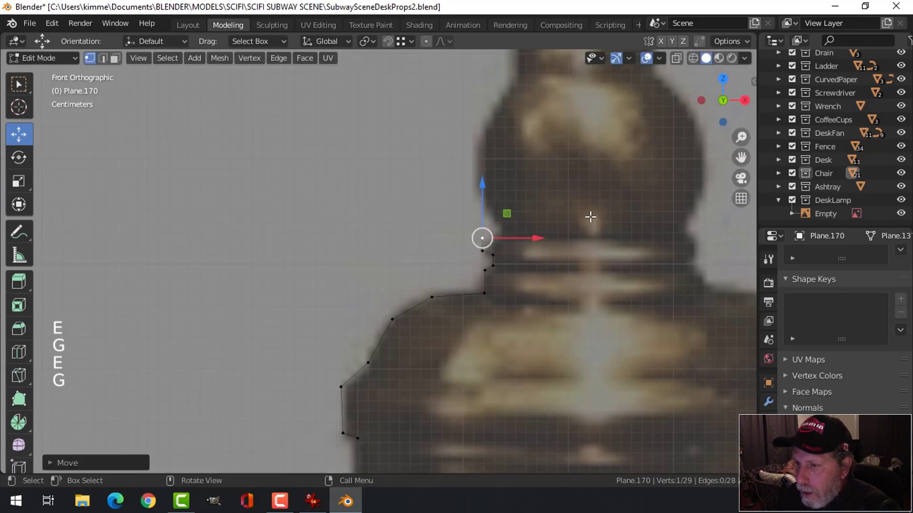
Step: Extrude the profile inward across the top of the upper ring and add a second vertex straight further inward beneath the ball
key(e)
key(g)
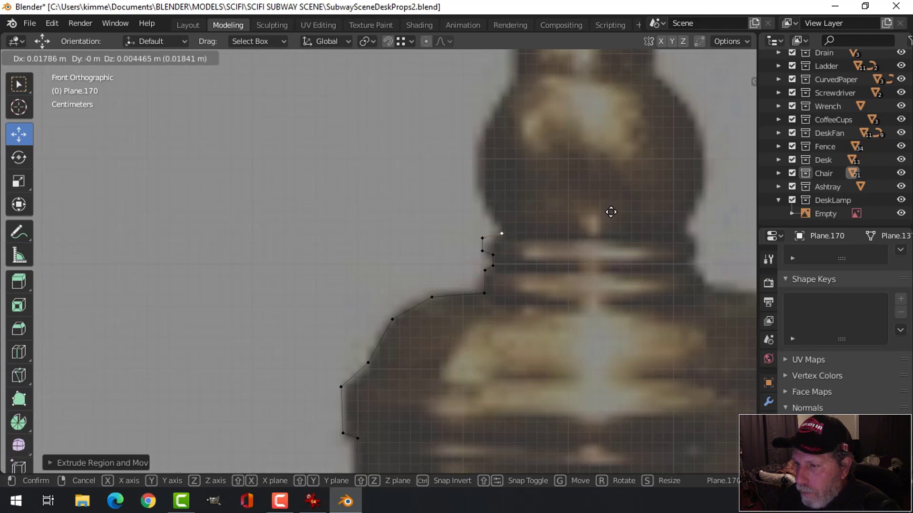
click(608, 214)
key(e)
click(590, 238)
click(549, 247)
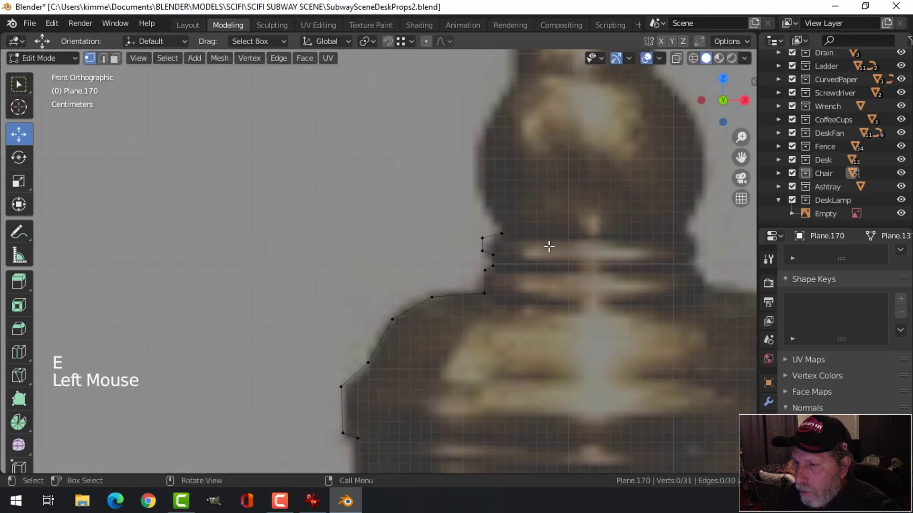
click(500, 234)
drag(547, 234, 584, 238)
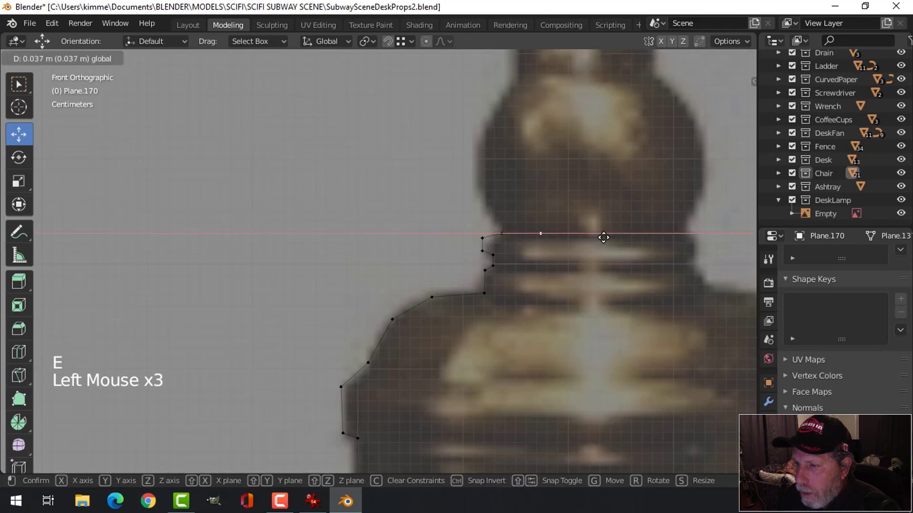
scroll(546, 306, down, 5)
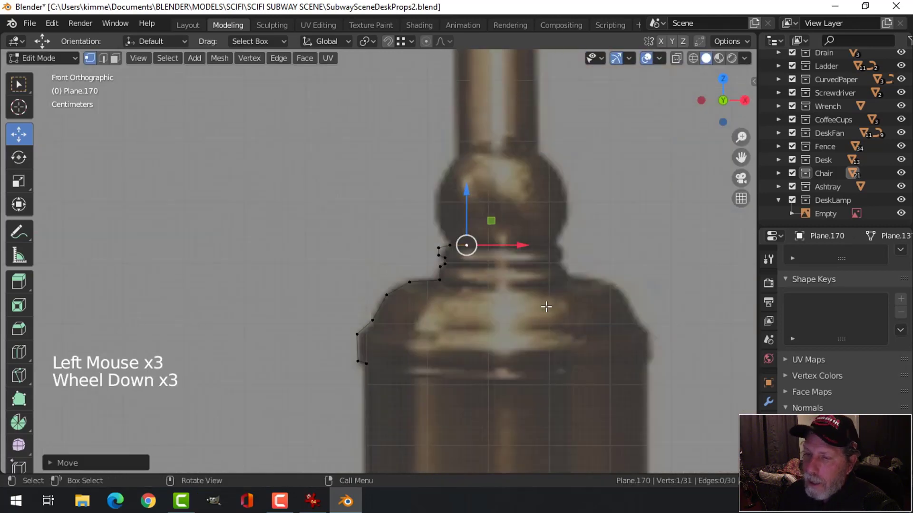
Step: Select the whole traced profile, check it along the base, return to Object Mode and hide the reference image
key(a)
scroll(522, 345, down, 3)
scroll(501, 328, down, 3)
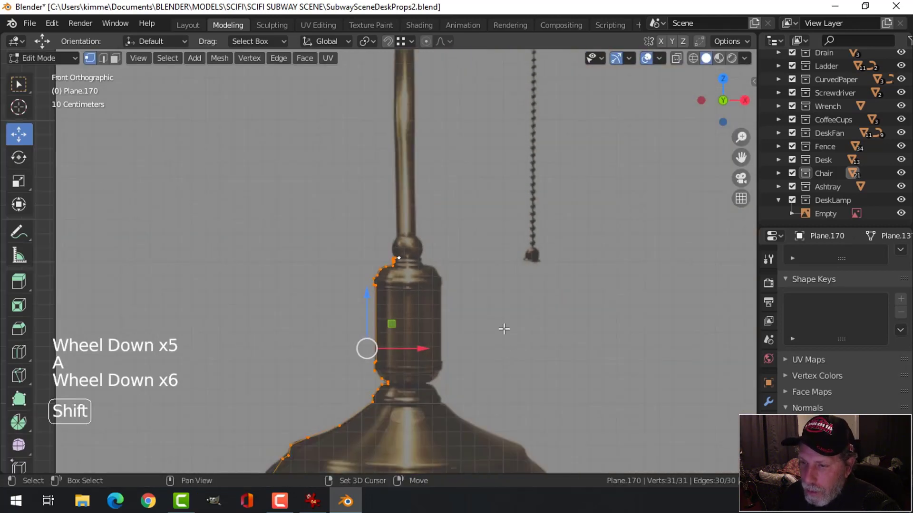
shift+middle_drag(501, 328, 501, 303)
scroll(495, 318, up, 2)
scroll(413, 343, up, 2)
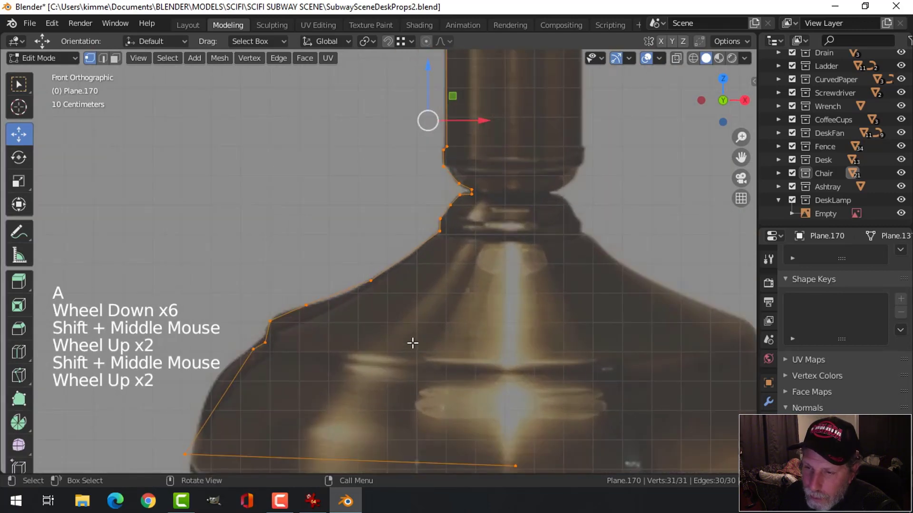
scroll(444, 331, down, 6)
key(Tab)
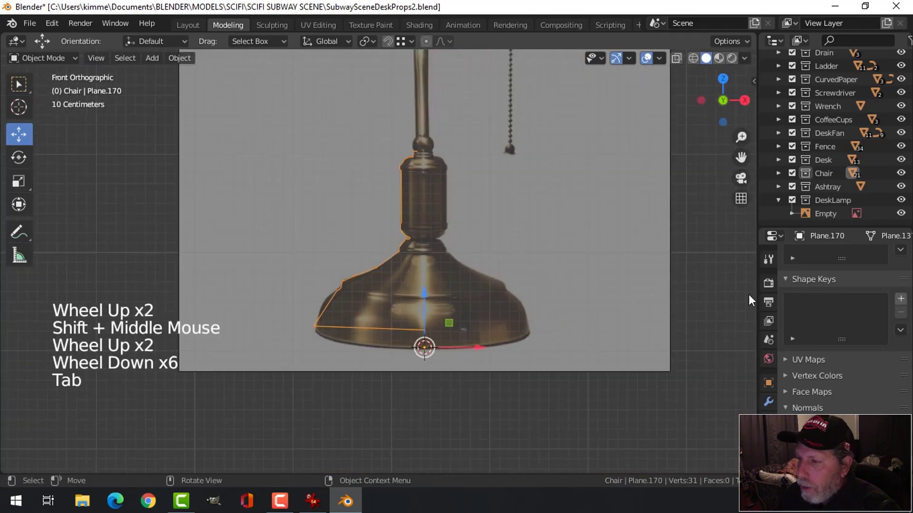
click(901, 215)
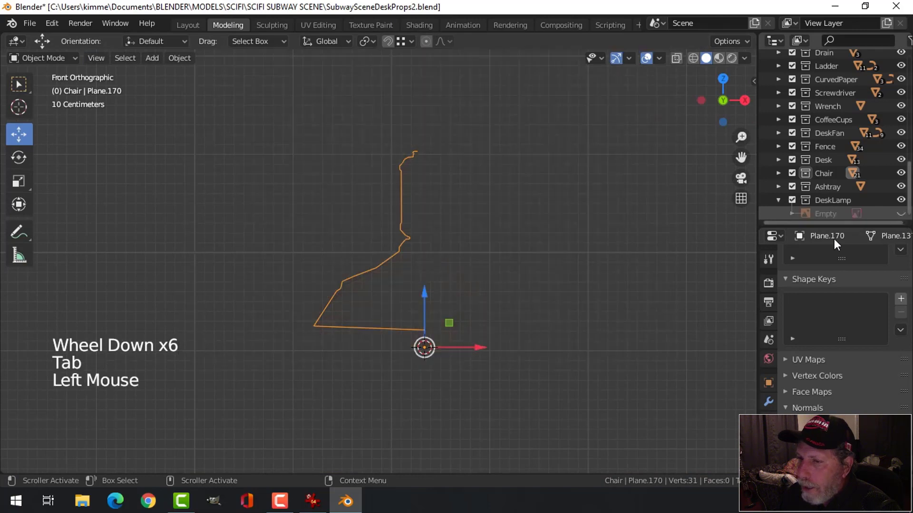
middle_drag(641, 275, 596, 290)
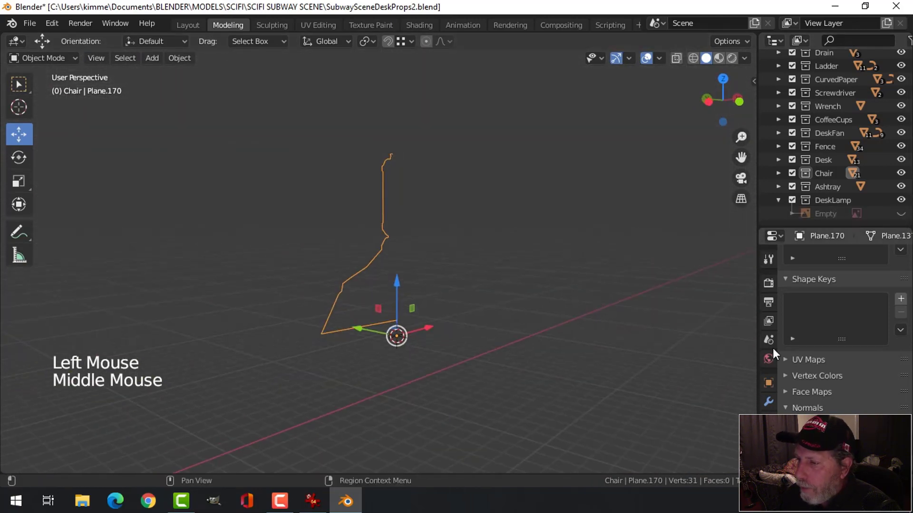
Step: Add a Screw modifier to the lamp profile, followed by a level 1 Subdivision Surface modifier
click(775, 400)
click(803, 256)
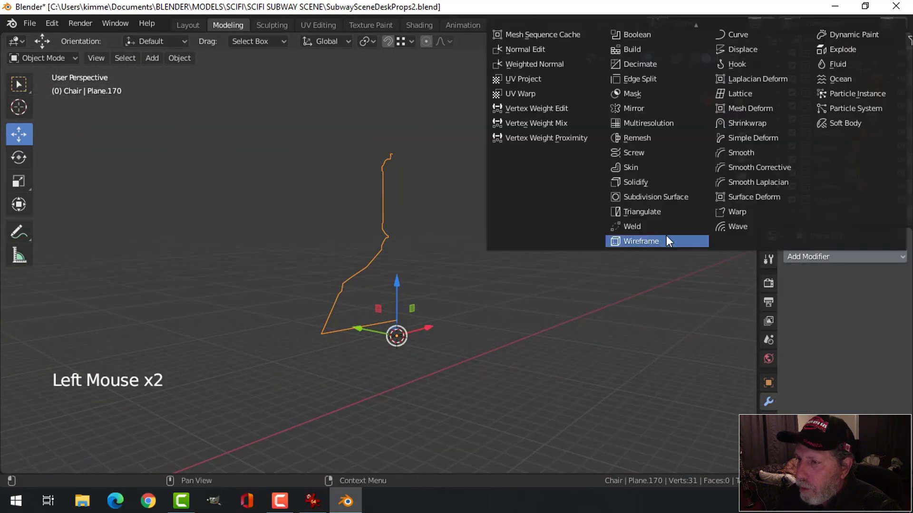
click(637, 153)
middle_drag(614, 191, 703, 290)
key(ctrl+1)
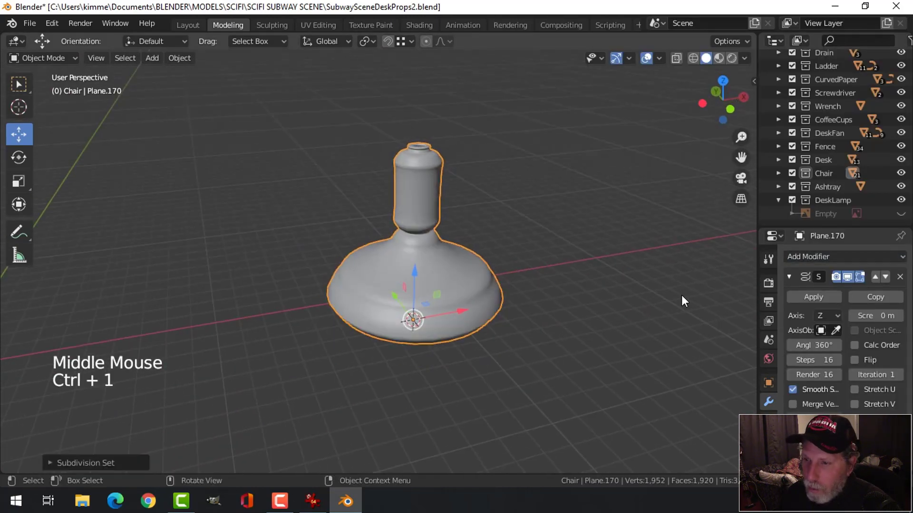
Step: Delete the profile vertex at the centre of the base's underside to leave the bottom open
scroll(515, 305, up, 3)
middle_drag(516, 306, 497, 321)
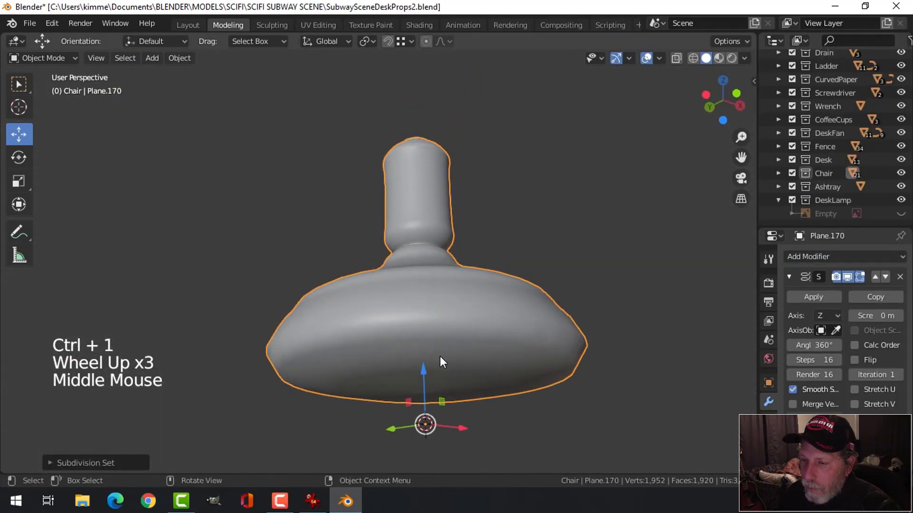
key(Tab)
click(499, 326)
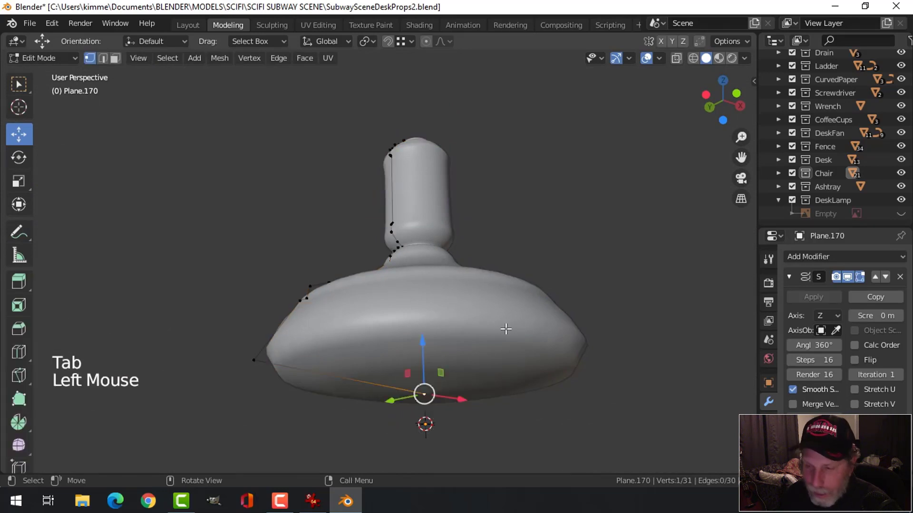
key(x)
click(498, 312)
middle_drag(497, 311, 491, 351)
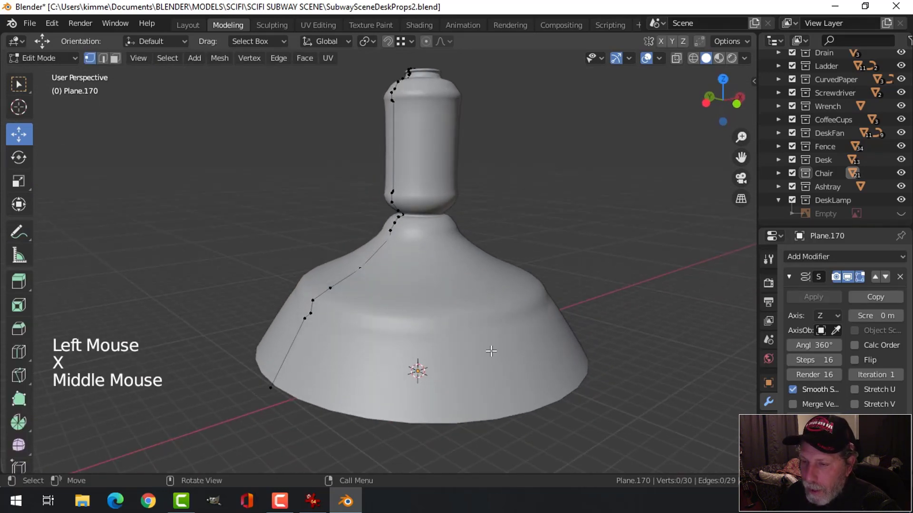
Step: In front view, move the profile's lowest outer vertex up and inward to shorten and round the base's rim
scroll(444, 360, down, 1)
click(289, 366)
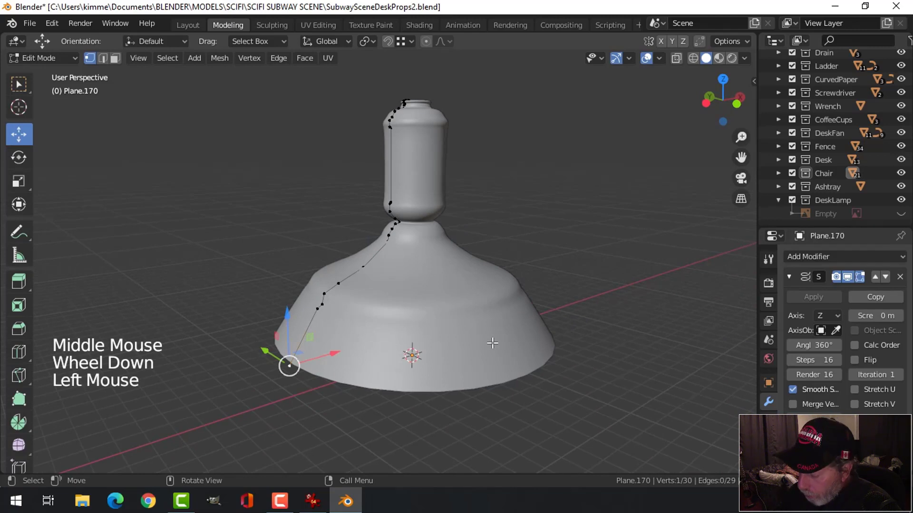
key(KP_1)
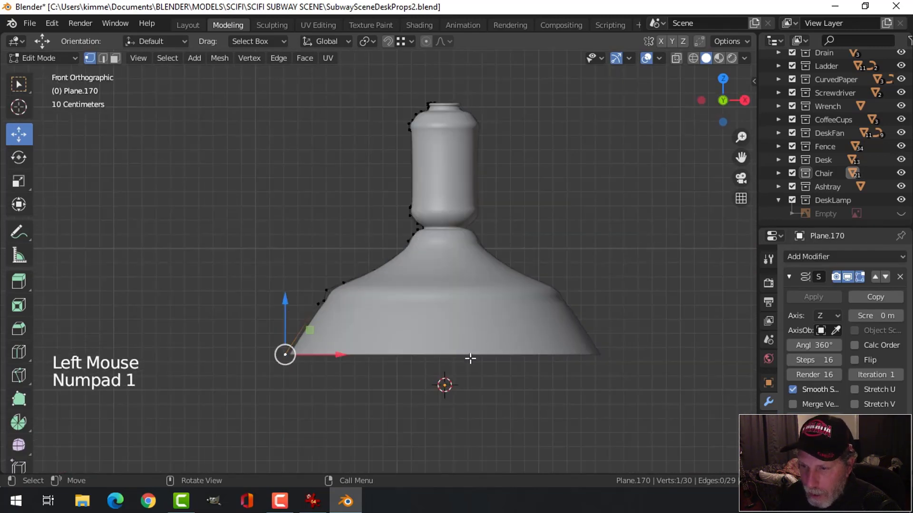
key(g)
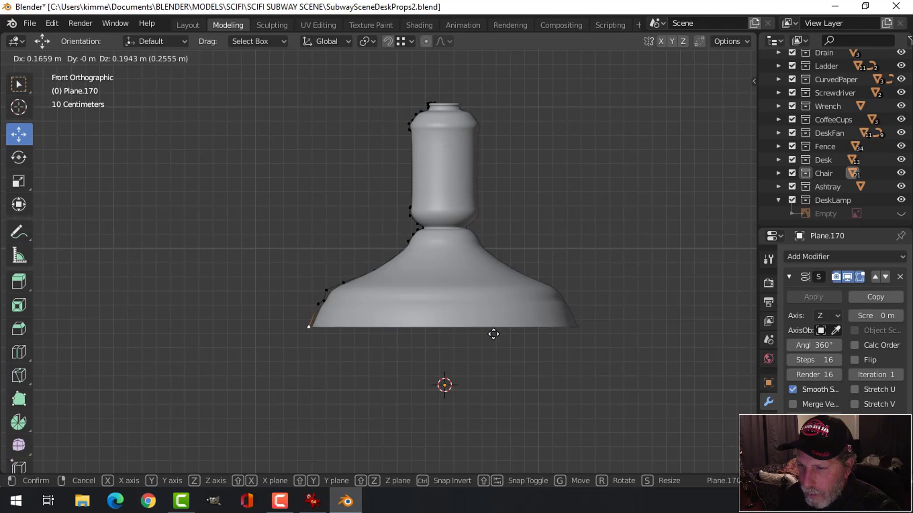
click(489, 337)
Step: Deepen the step around the base by moving its inner vertex inward and the vertex above it slightly down and outward
scroll(290, 333, up, 3)
shift+middle_drag(288, 331, 297, 316)
click(291, 312)
drag(348, 313, 356, 313)
click(289, 277)
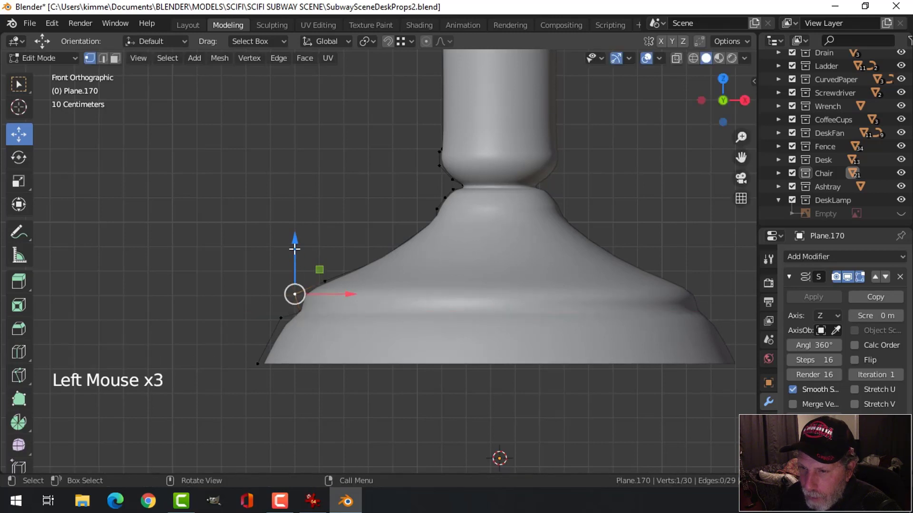
drag(291, 248, 289, 253)
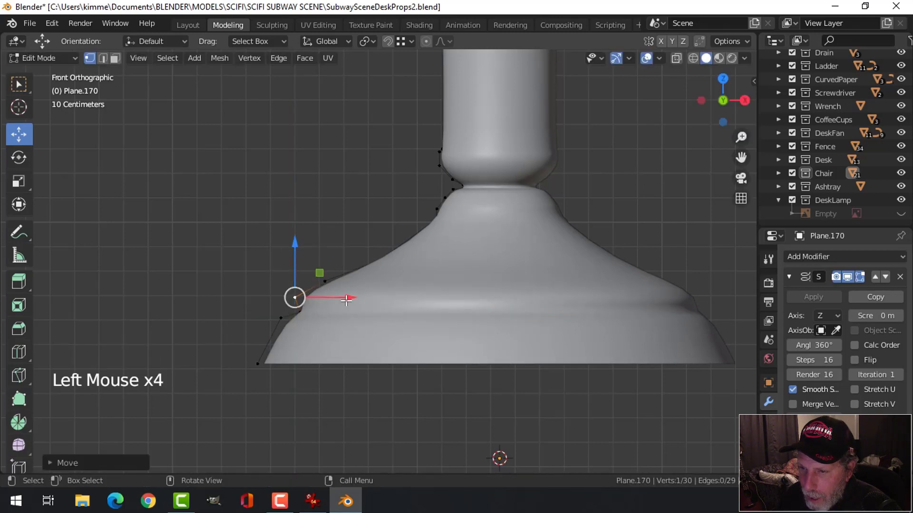
drag(346, 299, 328, 309)
Step: Raise the profile vertex just below the base's step and return to Object Mode with nothing selected
click(264, 322)
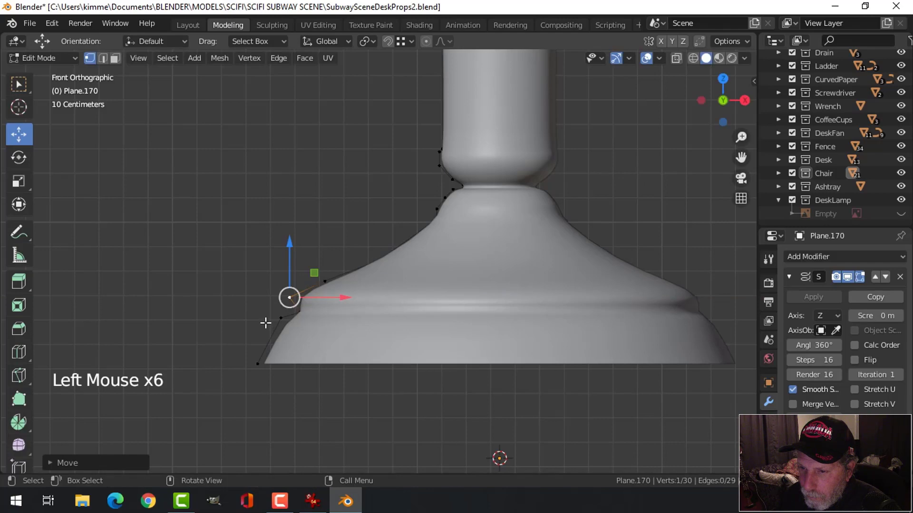
drag(285, 275, 288, 263)
middle_drag(503, 255, 540, 295)
scroll(484, 290, down, 3)
key(alt+a)
key(Tab)
middle_drag(530, 236, 566, 263)
key(alt+a)
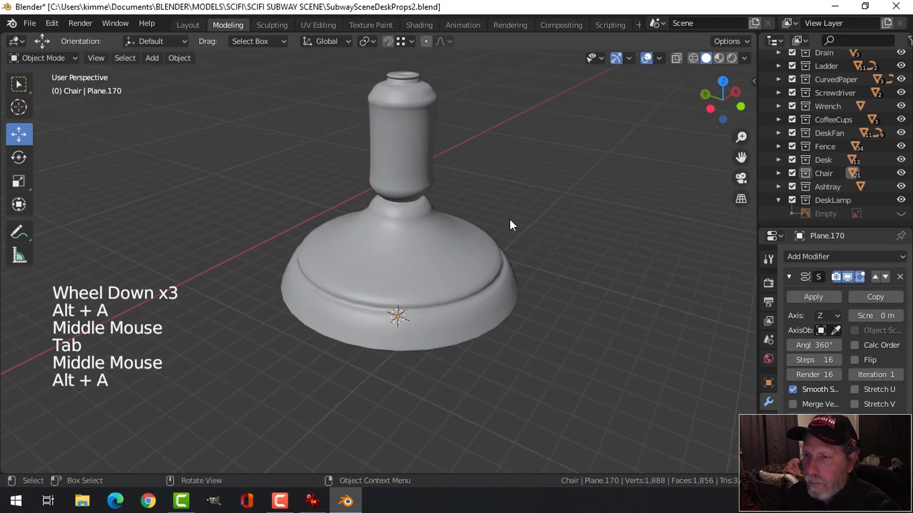
Step: Check the neck between the base and column, and apply the Screw modifier
shift+middle_drag(510, 221, 421, 292)
scroll(404, 287, up, 5)
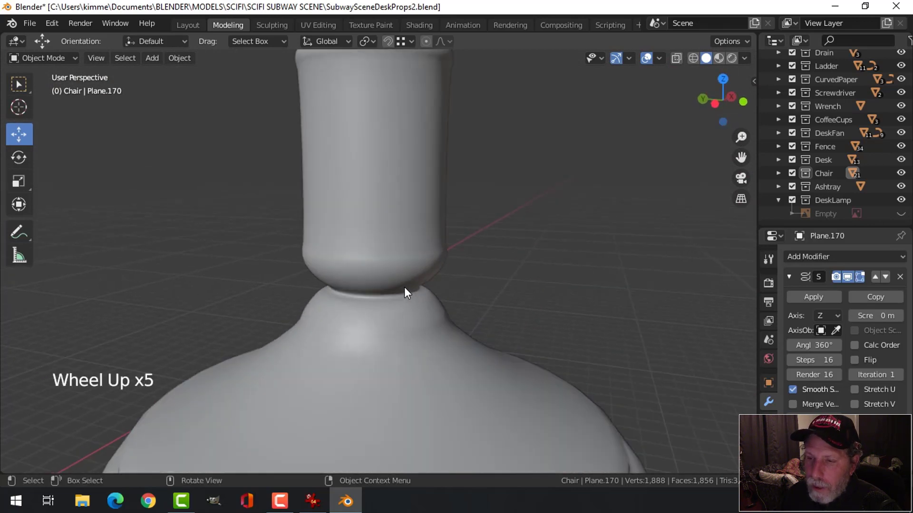
scroll(401, 300, down, 5)
middle_drag(407, 335, 461, 317)
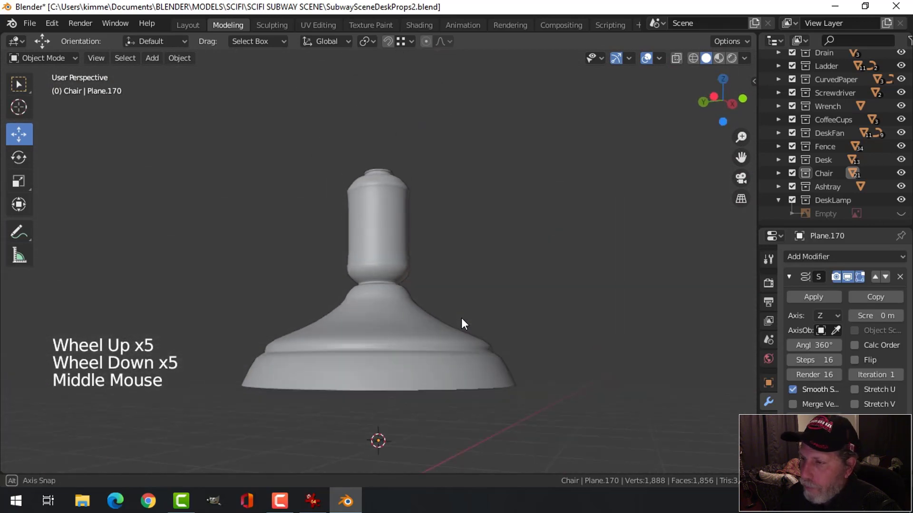
click(815, 295)
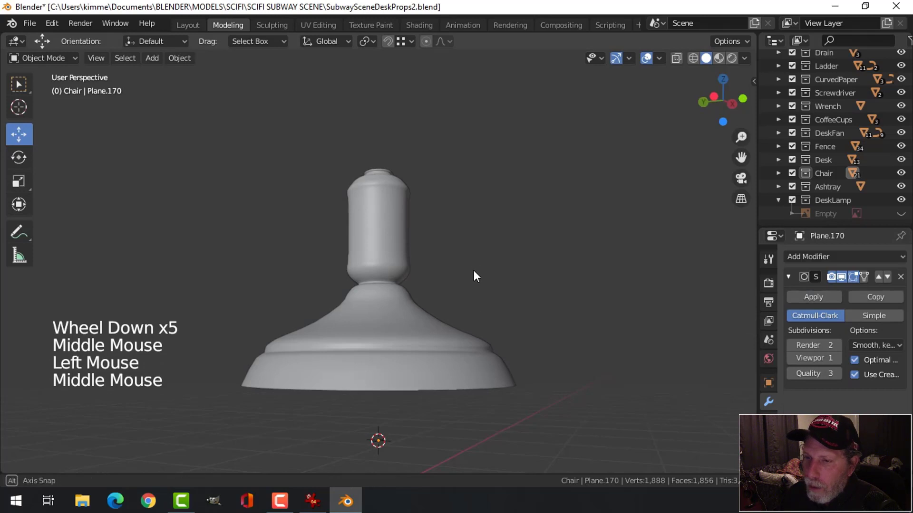
middle_drag(474, 270, 464, 298)
Step: Apply the location transform and save the file
key(ctrl+a)
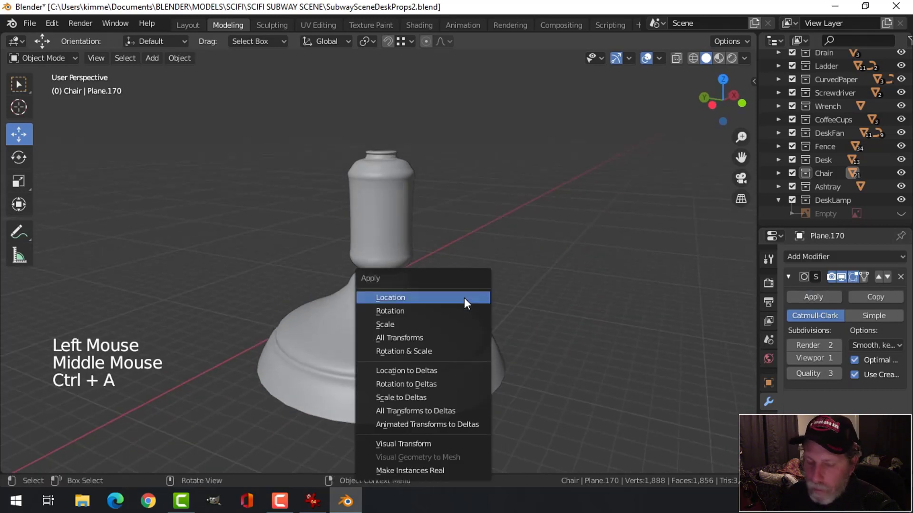
click(464, 298)
key(ctrl+s)
Step: Select the lamp base and open its mesh for editing around the step above the rim
click(394, 241)
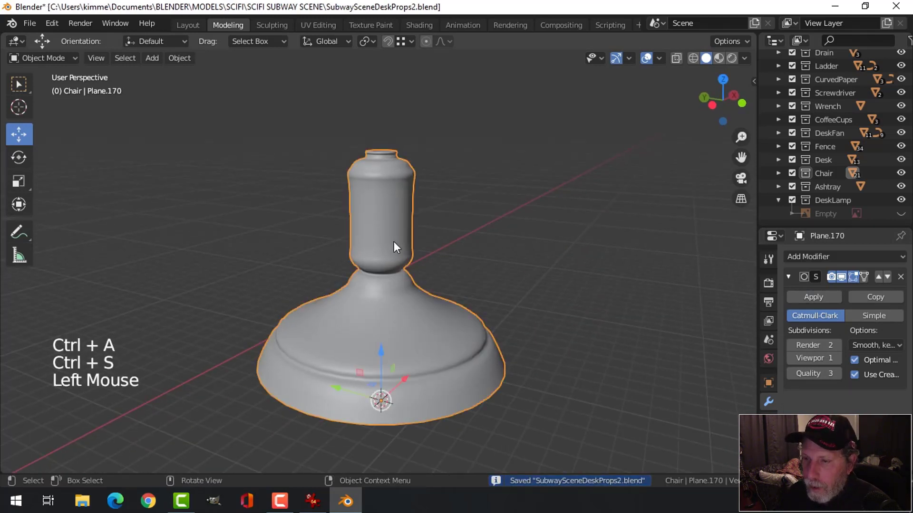
key(Tab)
scroll(394, 243, up, 3)
scroll(430, 290, down, 3)
shift+middle_drag(417, 316, 417, 343)
scroll(450, 309, up, 3)
scroll(418, 342, up, 1)
key(ctrl+r)
click(416, 333)
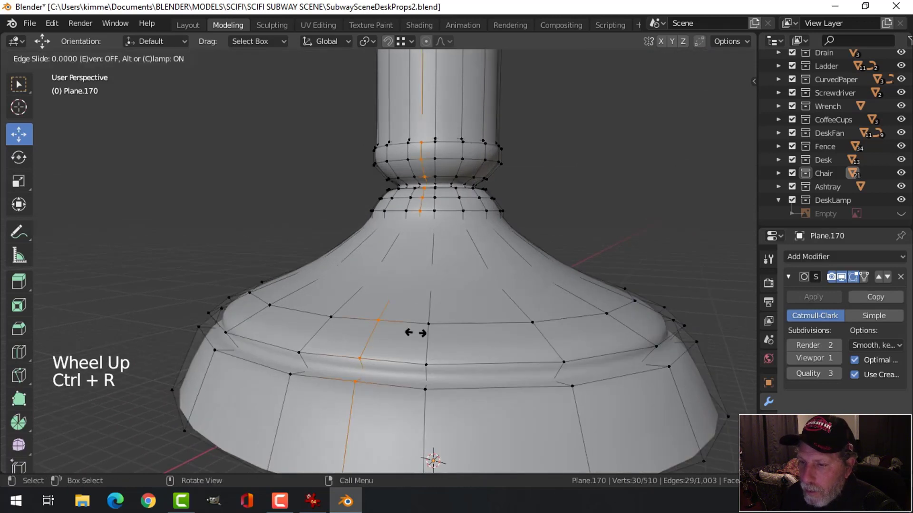
click(418, 336)
key(ctrl+z)
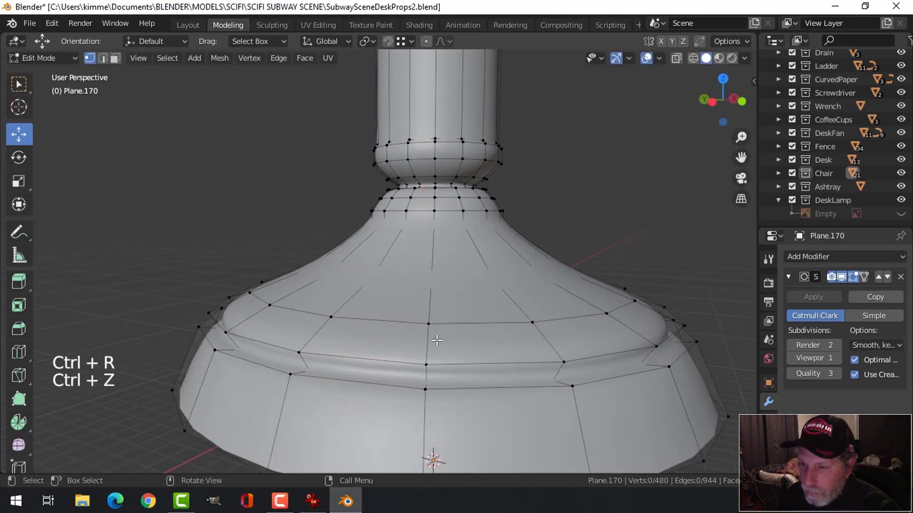
Step: Add a horizontal edge loop midway across the band just above the base's step and view the result in Object Mode
key(ctrl+r)
click(433, 341)
click(434, 341)
key(Tab)
scroll(512, 332, down, 2)
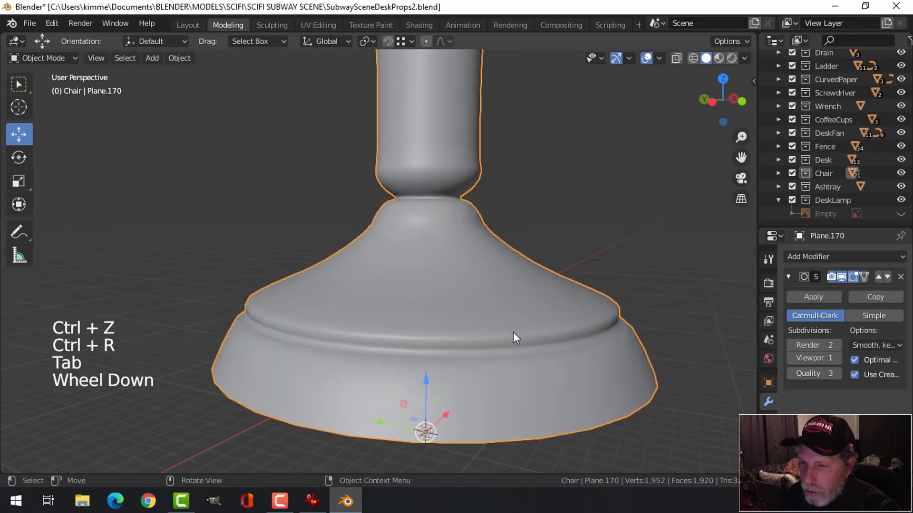
middle_drag(512, 332, 477, 320)
Step: Add two horizontal edge loops to the collar at the column's lower end, one near its upper edge and one near its lower edge
key(Tab)
shift+middle_drag(485, 257, 433, 388)
key(alt+a)
scroll(485, 312, up, 3)
scroll(433, 389, up, 2)
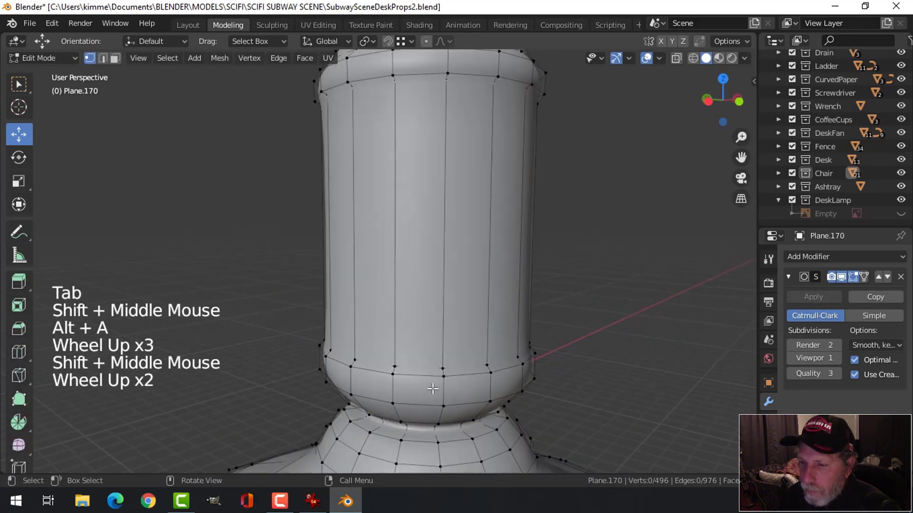
key(ctrl+r)
click(441, 389)
click(441, 380)
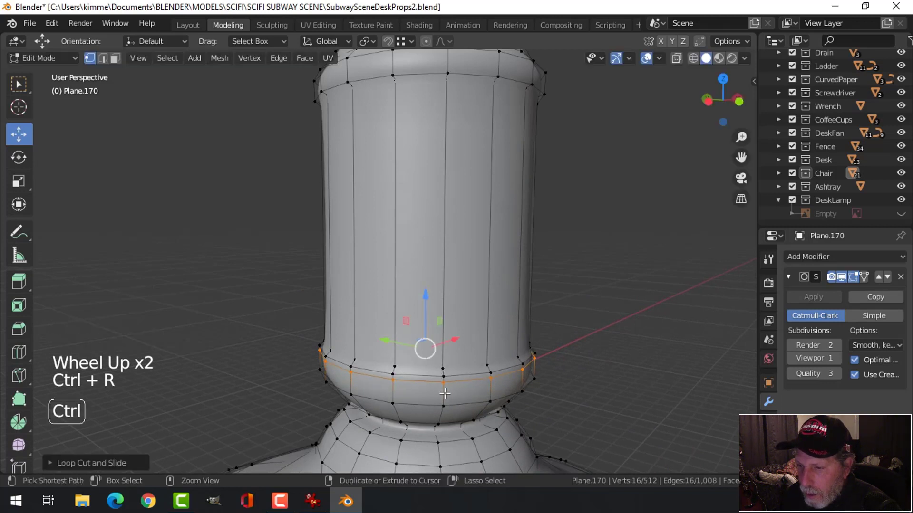
key(ctrl+r)
click(444, 392)
click(445, 399)
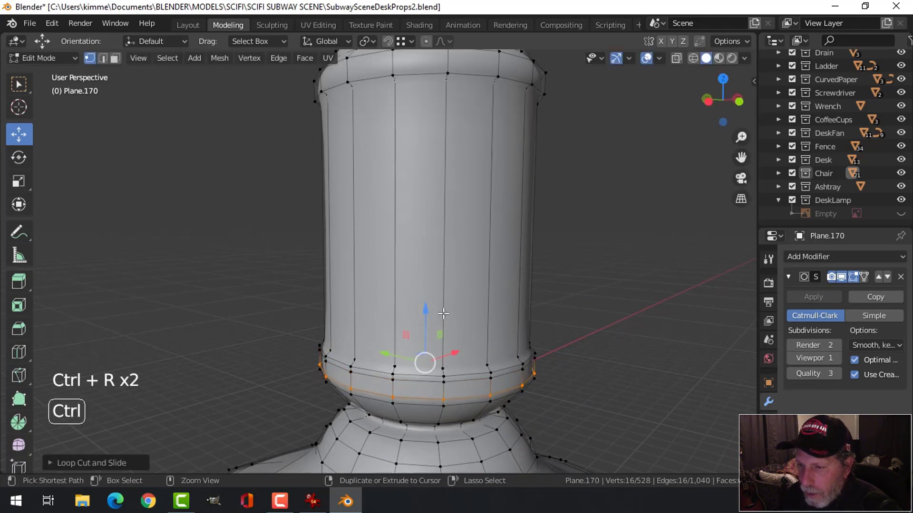
Step: Add two horizontal edge loops to the column's straight shaft, one close to the lower collar and one just beneath the cap
key(ctrl+r)
click(444, 328)
click(464, 443)
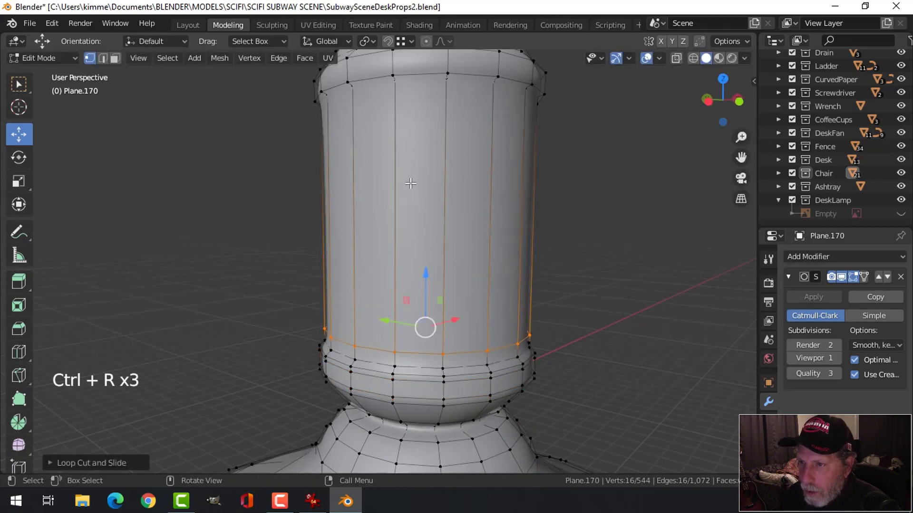
key(ctrl+r)
click(426, 171)
click(450, 59)
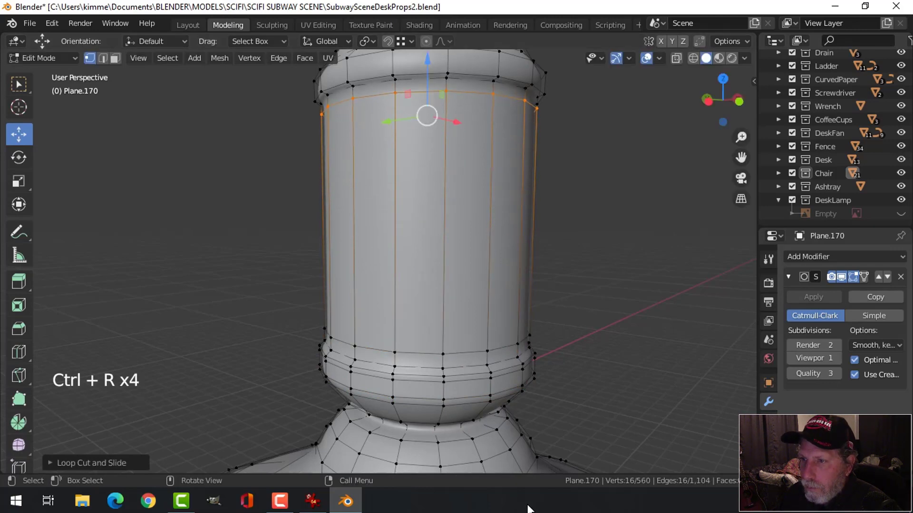
scroll(507, 196, down, 2)
shift+middle_drag(507, 195, 499, 314)
scroll(459, 275, up, 3)
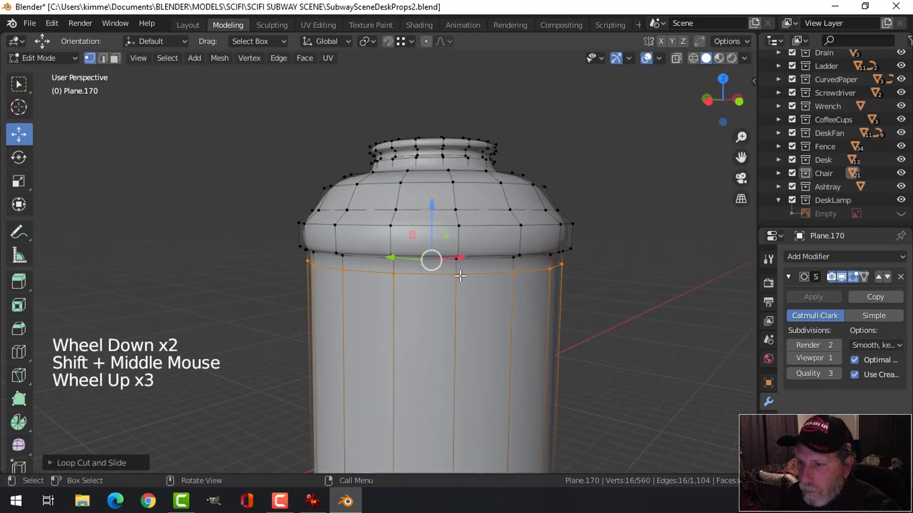
Step: Add two horizontal edge loops to the cap's lower band, one near its lower edge and one near its upper edge
key(ctrl+r)
click(460, 241)
click(460, 255)
key(ctrl+r)
click(462, 245)
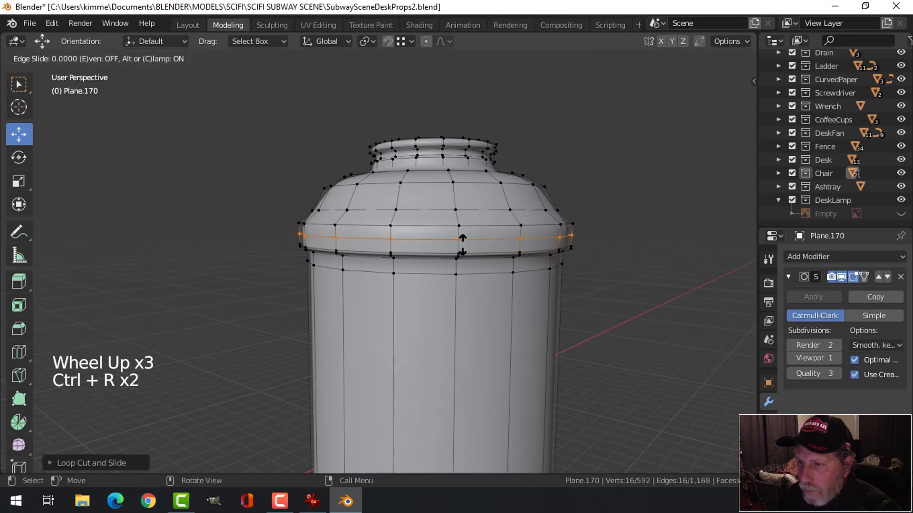
click(463, 238)
key(Tab)
key(alt+a)
middle_drag(487, 205, 452, 236)
scroll(475, 182, up, 2)
scroll(450, 247, up, 2)
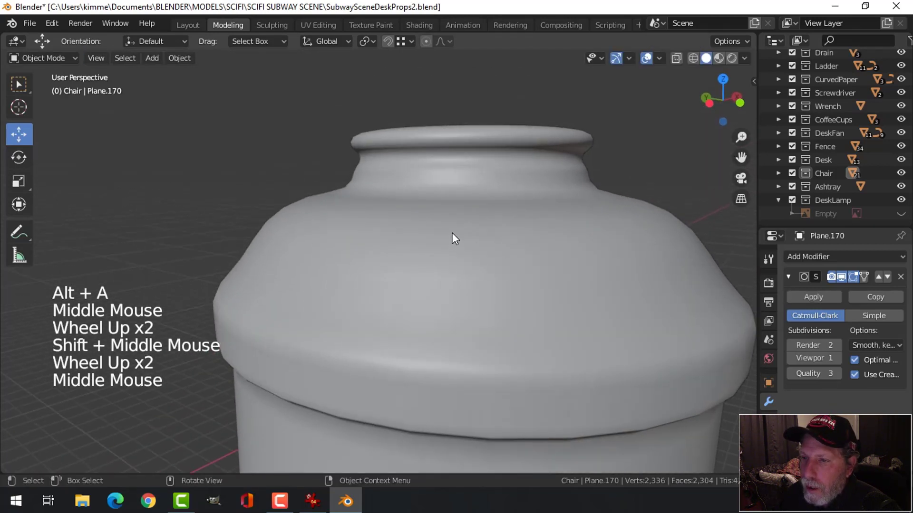
Step: Add two horizontal edge loops to the neck band above the cap's dome, one near its upper edge and one near its lower edge
key(Tab)
scroll(458, 195, up, 1)
scroll(457, 195, up, 1)
shift+middle_drag(458, 194, 327, 191)
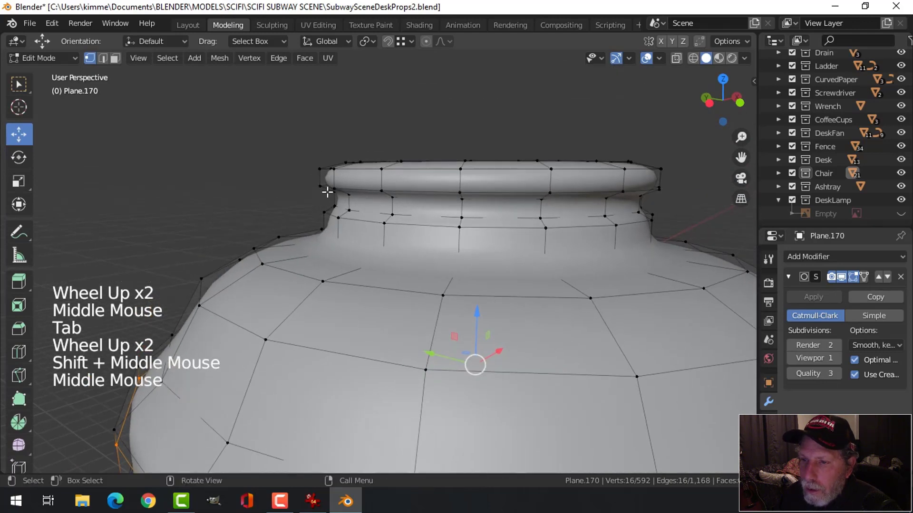
key(KP_1)
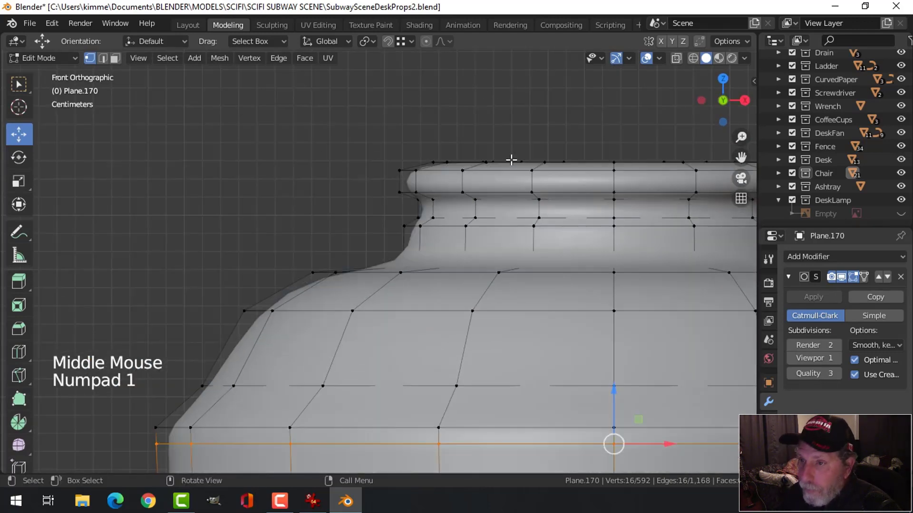
shift+middle_drag(578, 168, 356, 204)
scroll(349, 214, up, 2)
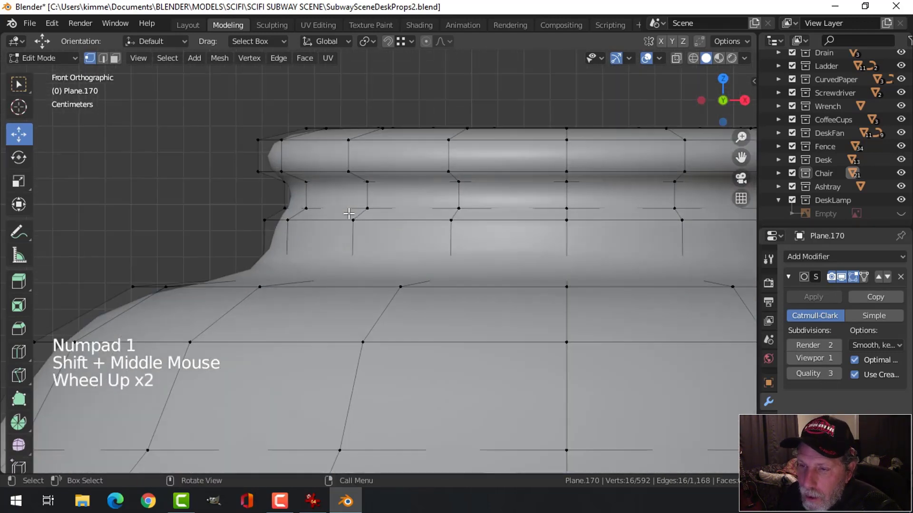
key(alt+a)
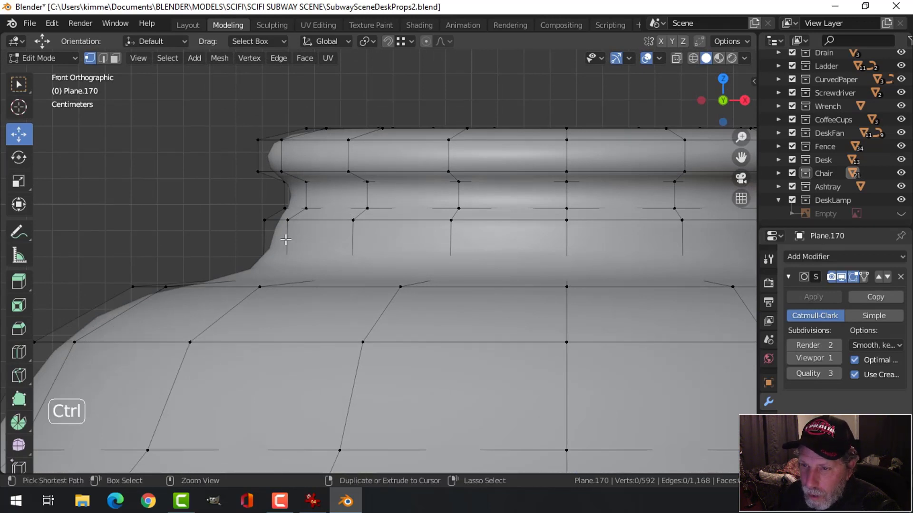
key(ctrl+r)
click(285, 238)
click(284, 218)
key(ctrl+r)
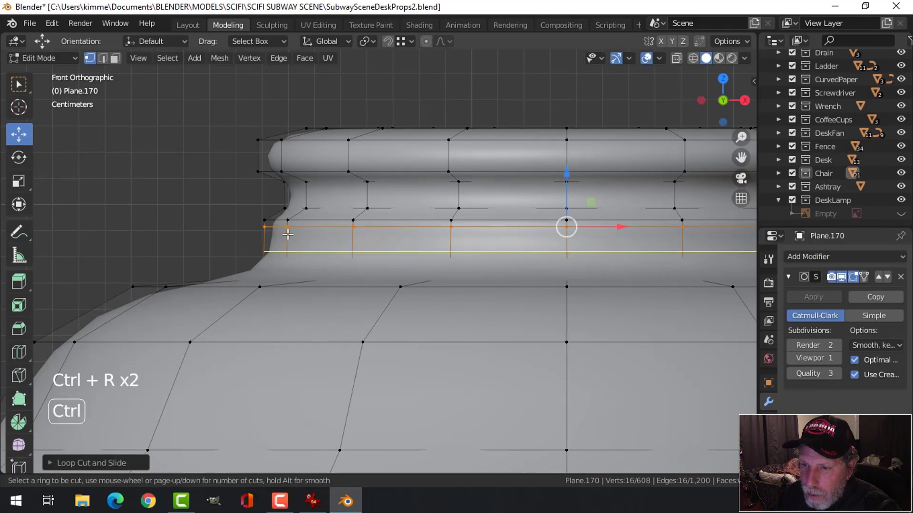
click(288, 240)
click(292, 245)
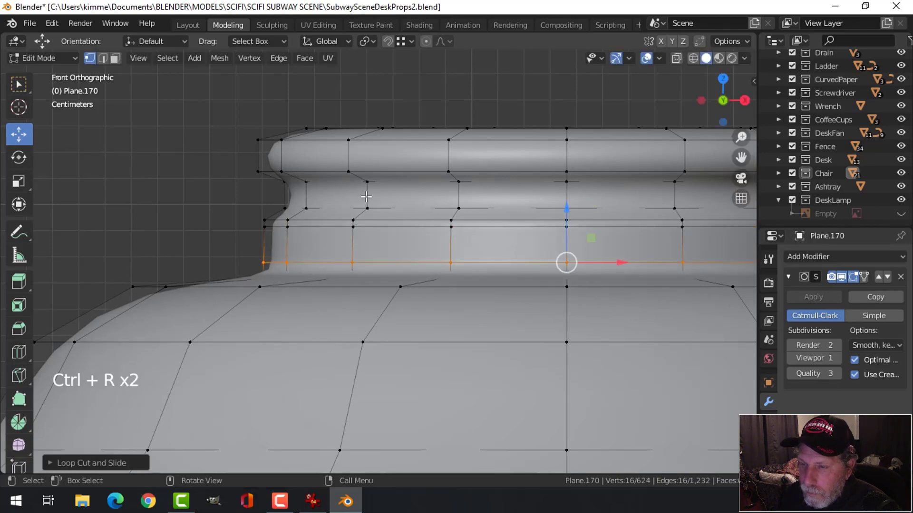
Step: Check the neck in Object Mode and raise the upper edge loop of the top ring slightly
key(Tab)
scroll(399, 223, down, 3)
middle_drag(401, 226, 442, 290)
scroll(442, 278, down, 1)
scroll(442, 279, down, 1)
key(Tab)
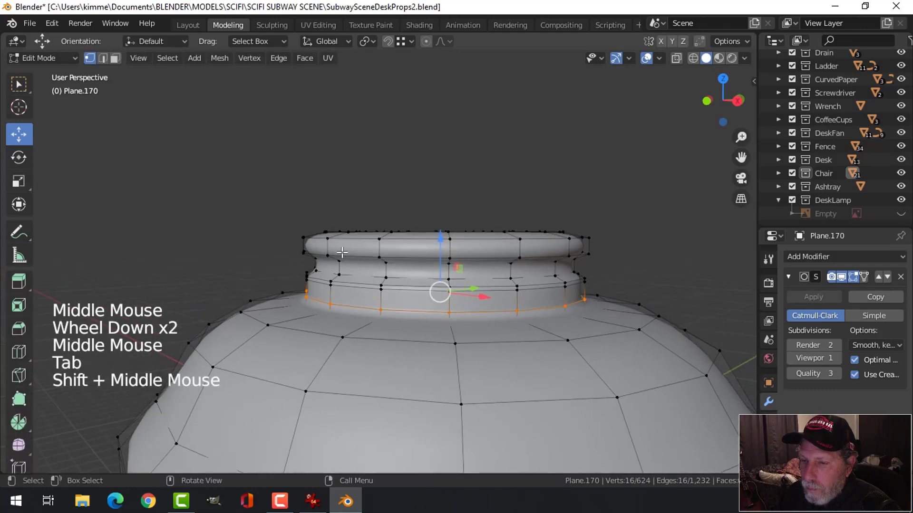
scroll(308, 234, up, 2)
key(alt+a)
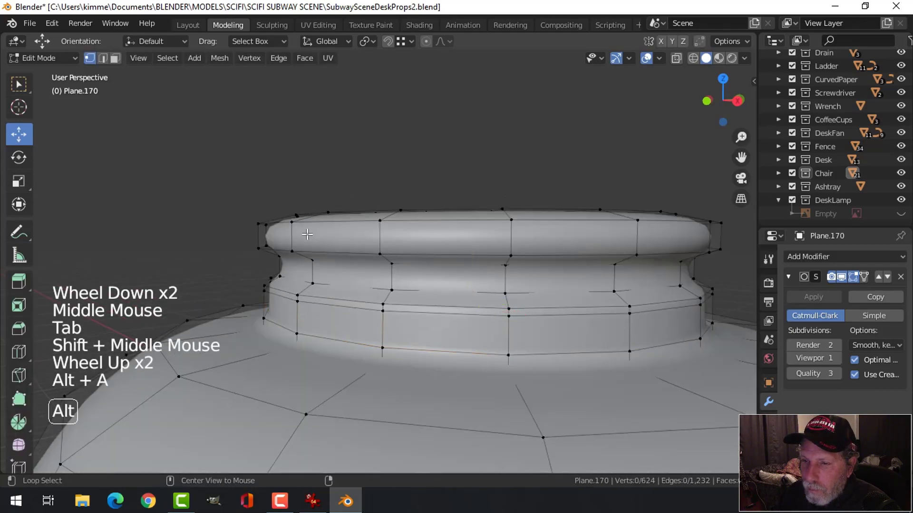
alt+shift+click(359, 219)
drag(473, 199, 473, 164)
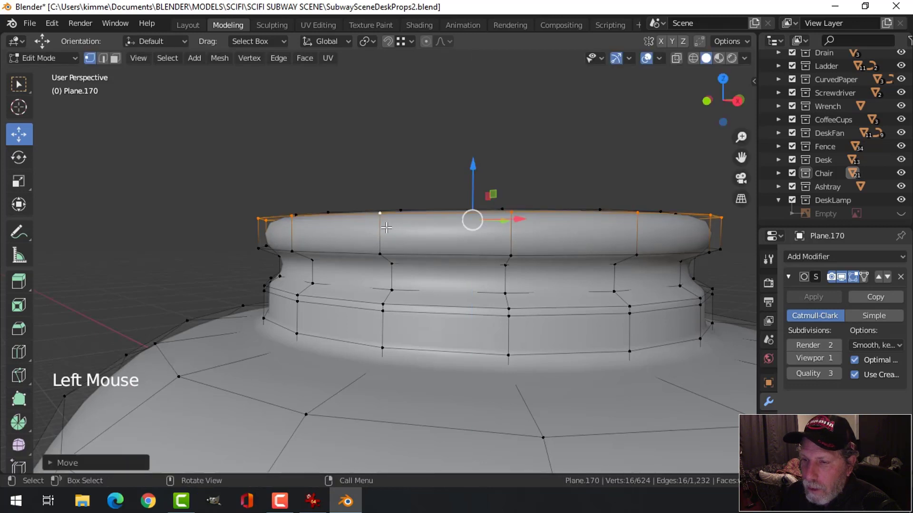
Step: Add two horizontal edge loops to the top ring, one near its upper edge and one near its lower edge
key(ctrl+r)
click(387, 228)
click(389, 230)
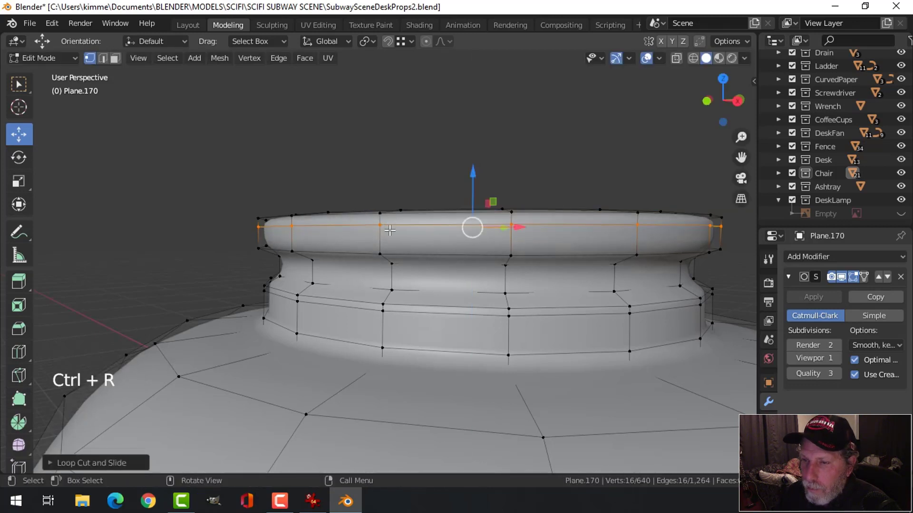
key(ctrl+r)
click(389, 231)
click(371, 244)
key(Tab)
scroll(588, 301, down, 3)
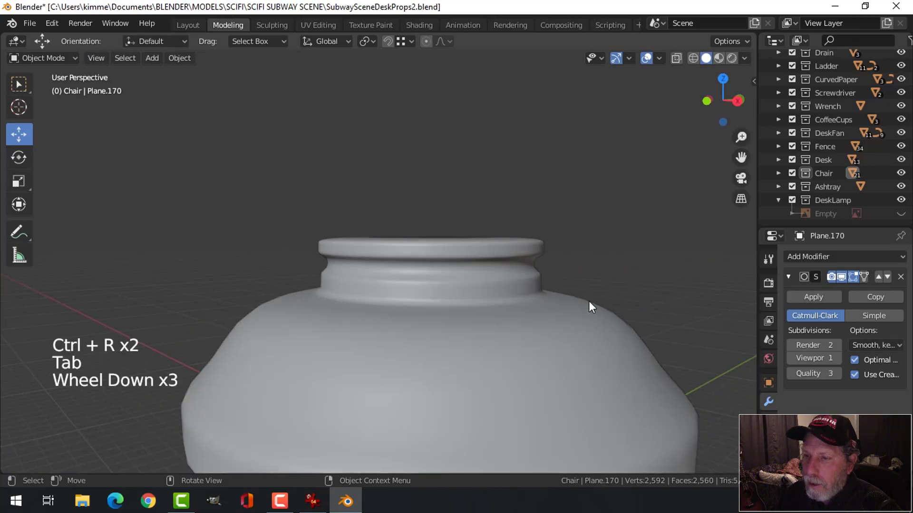
Step: Inspect the lamp column and dissolve the two supporting edge loops on the side of the top ring
middle_drag(589, 301, 525, 318)
scroll(521, 318, down, 11)
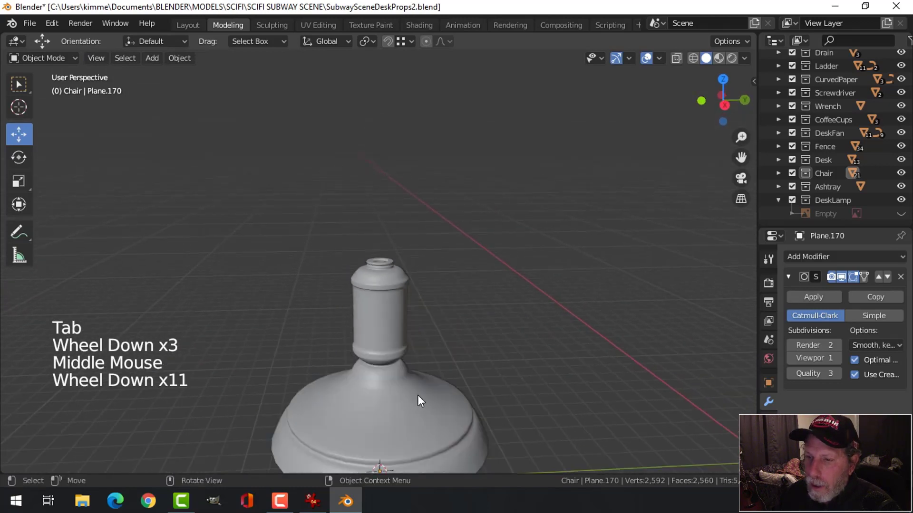
middle_drag(417, 395, 429, 381)
scroll(405, 350, up, 9)
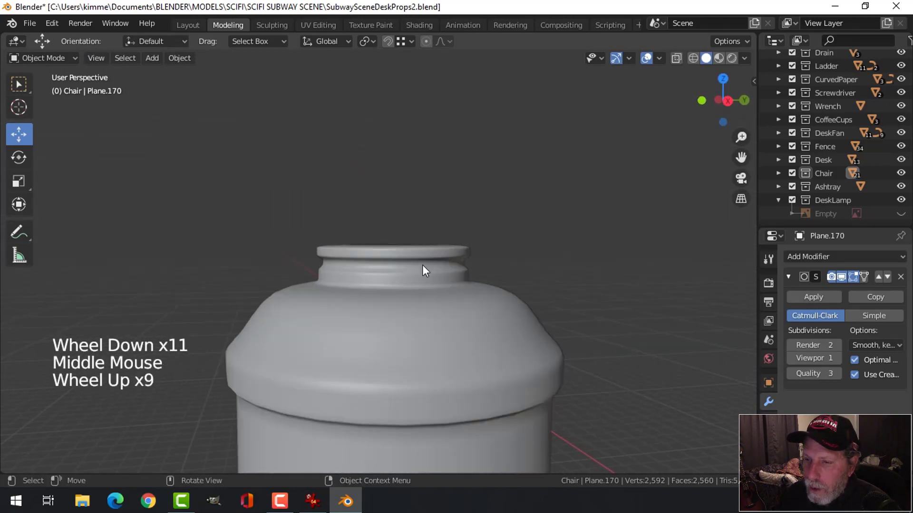
click(443, 268)
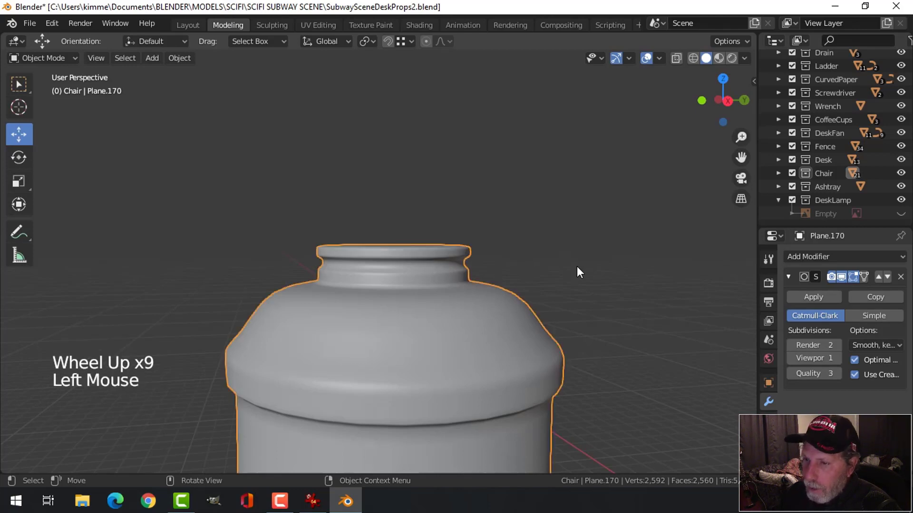
key(KP_1)
key(Tab)
scroll(570, 264, up, 4)
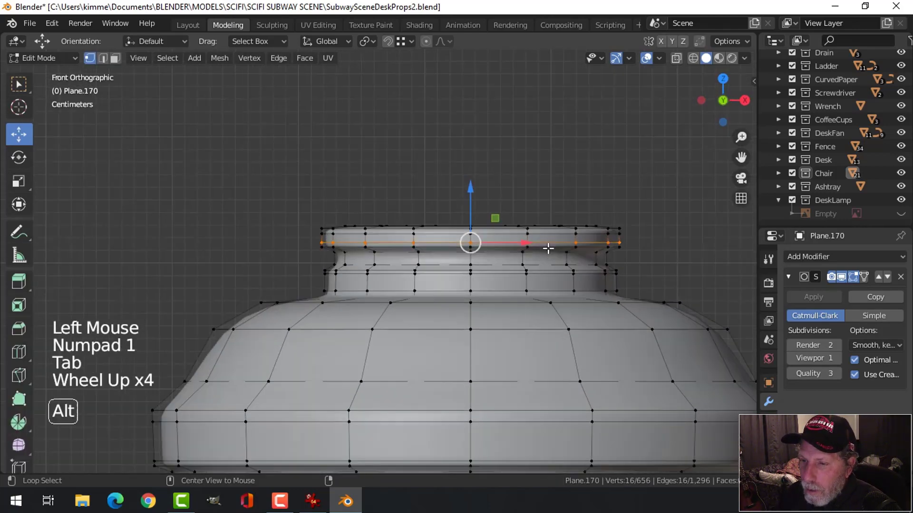
key(alt+a)
shift+middle_drag(550, 261, 498, 265)
scroll(498, 265, up, 3)
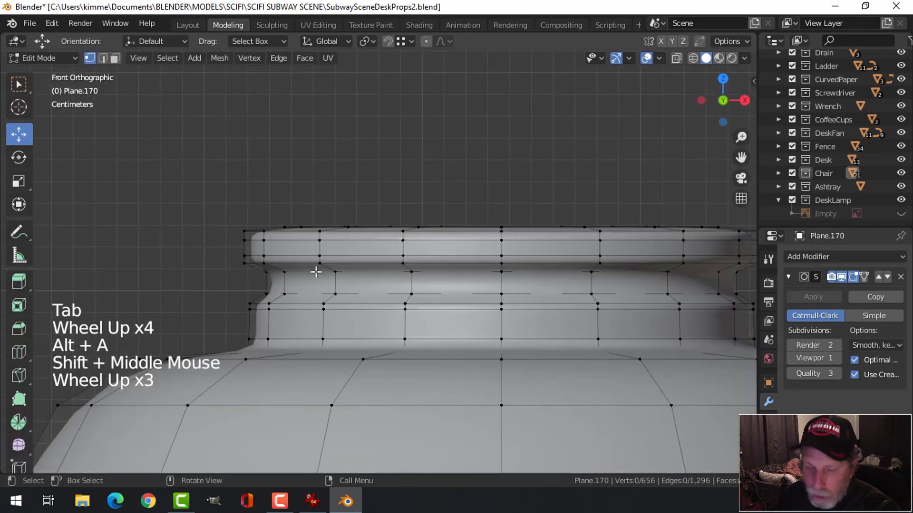
key(2)
alt+shift+click(339, 244)
alt+shift+click(346, 255)
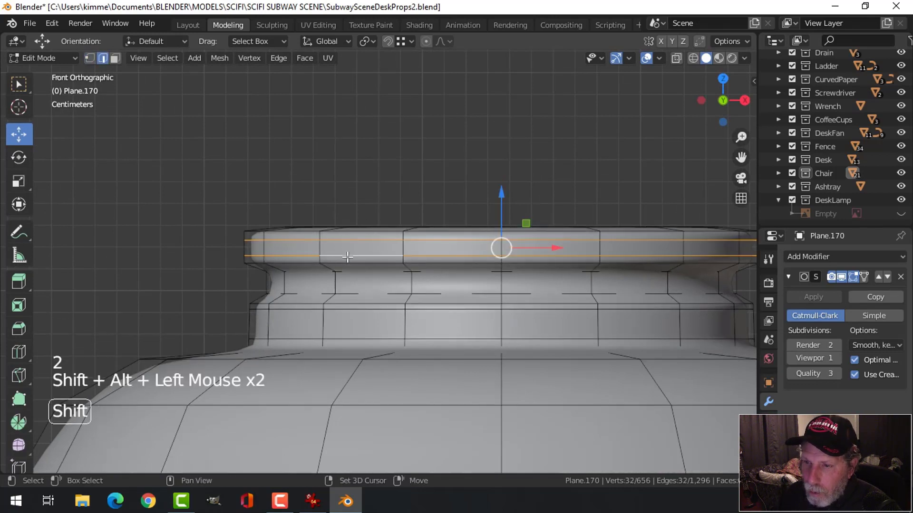
key(x)
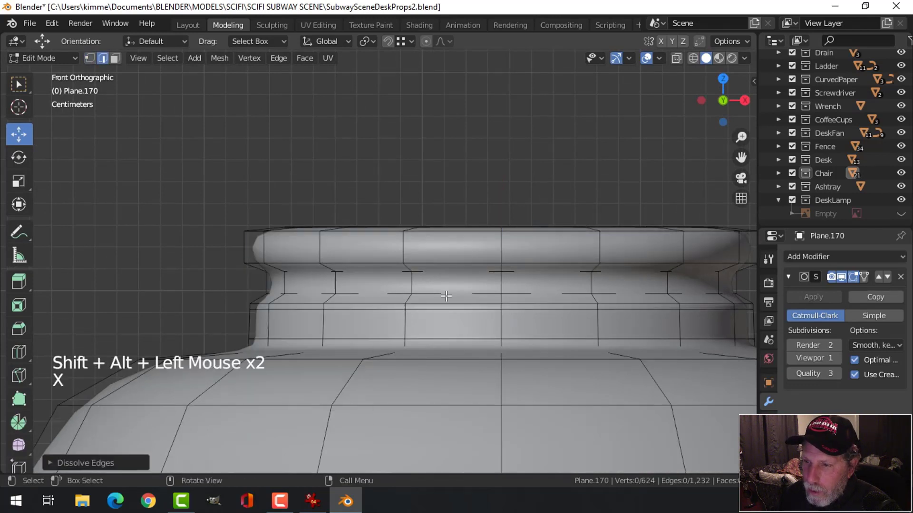
click(322, 349)
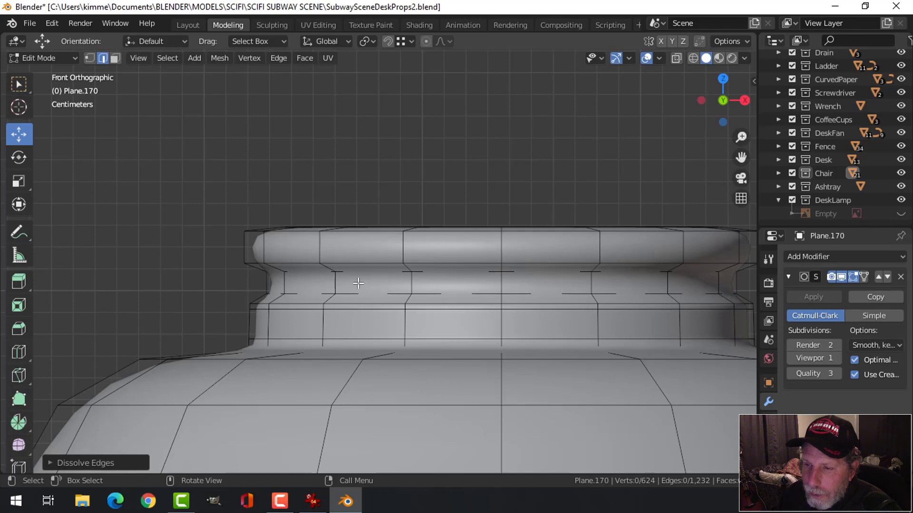
Step: Dissolve the edge loop along the lower edge of the top ring
alt+shift+click(352, 260)
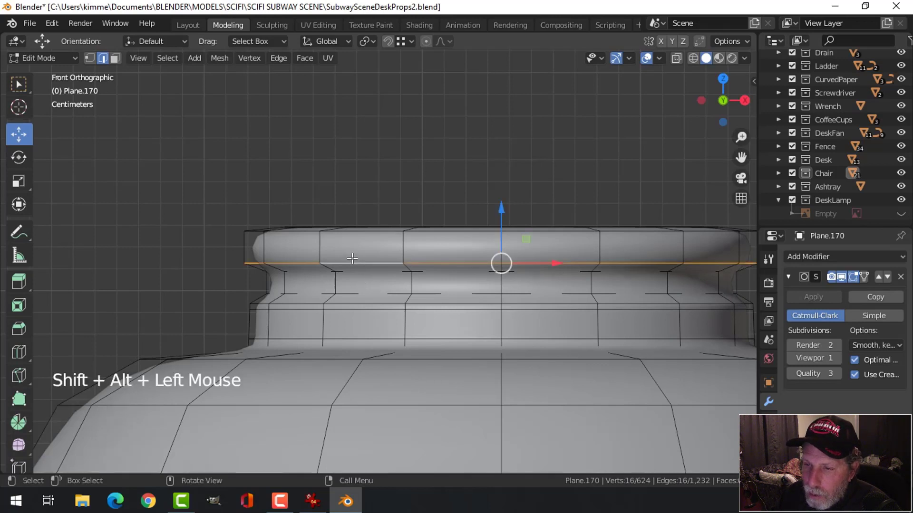
key(x)
click(353, 259)
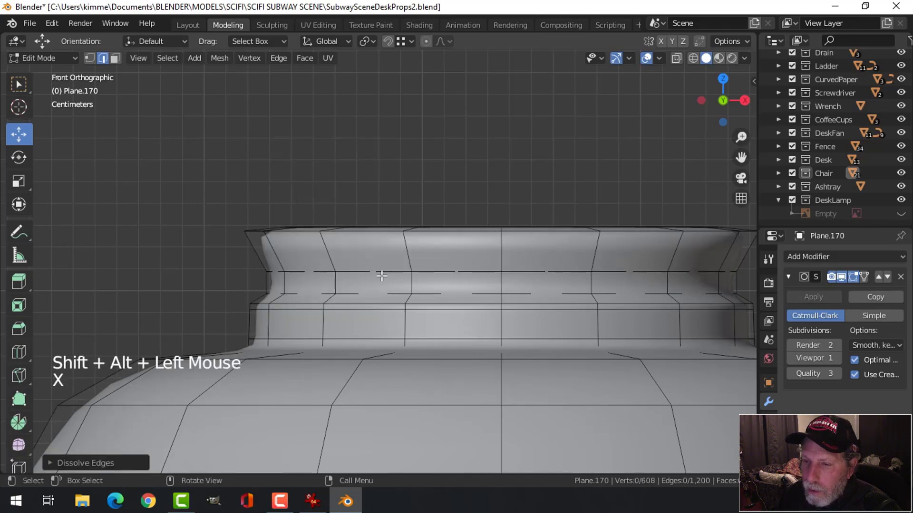
Step: Move the outer edge loop of the top rim slightly down and check the shape in Object Mode
alt+shift+click(361, 232)
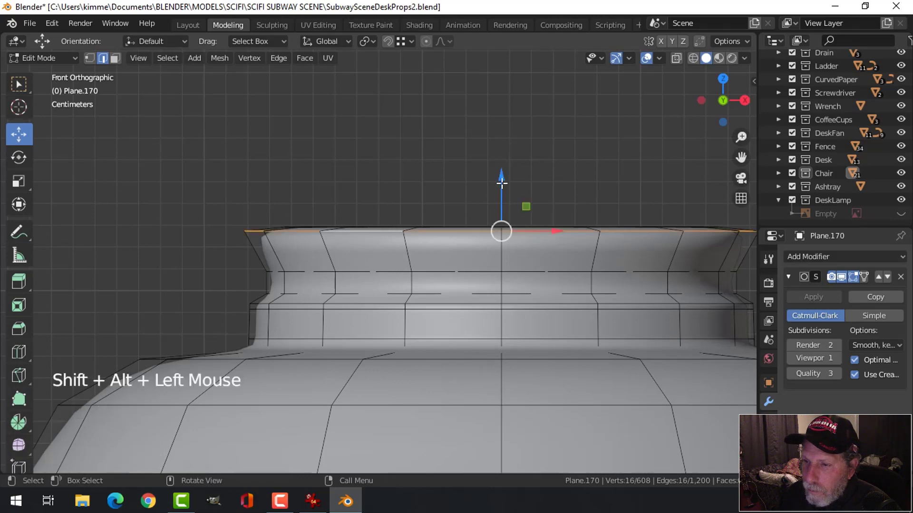
drag(502, 183, 497, 207)
scroll(496, 294, down, 2)
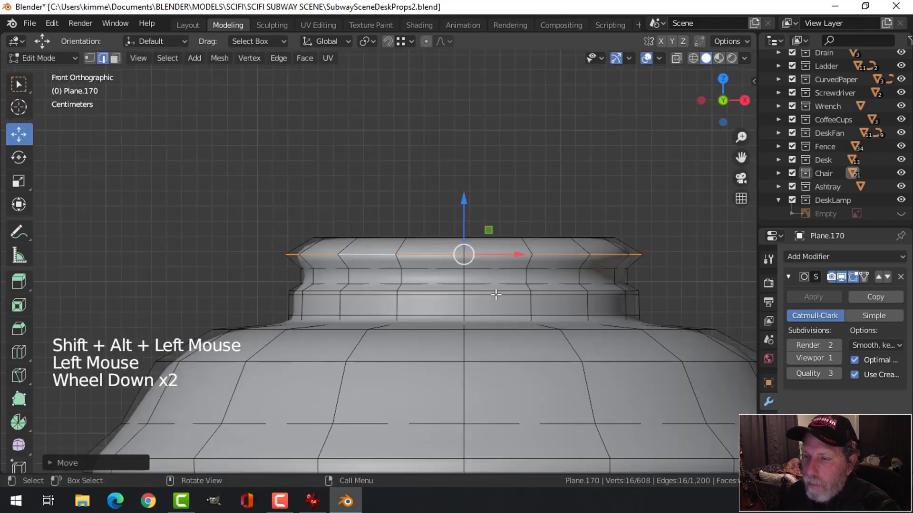
key(Tab)
scroll(496, 297, down, 3)
key(alt+a)
scroll(528, 302, down, 9)
middle_drag(520, 303, 469, 315)
scroll(473, 313, up, 4)
scroll(472, 310, up, 3)
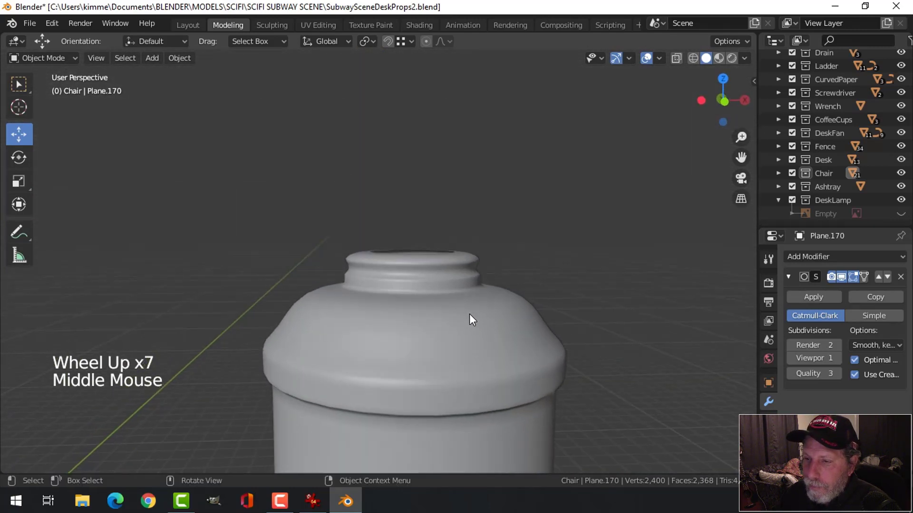
Step: Dissolve the two closely spaced edge loops at the upper edge of the neck band
scroll(409, 284, down, 2)
scroll(421, 287, up, 4)
click(423, 289)
key(Tab)
scroll(438, 297, up, 3)
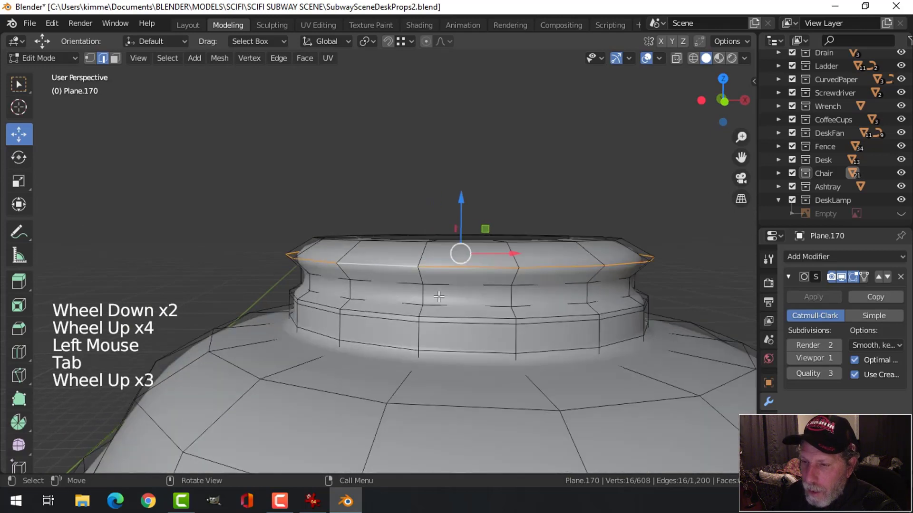
key(alt+a)
alt+shift+click(435, 319)
alt+shift+click(438, 313)
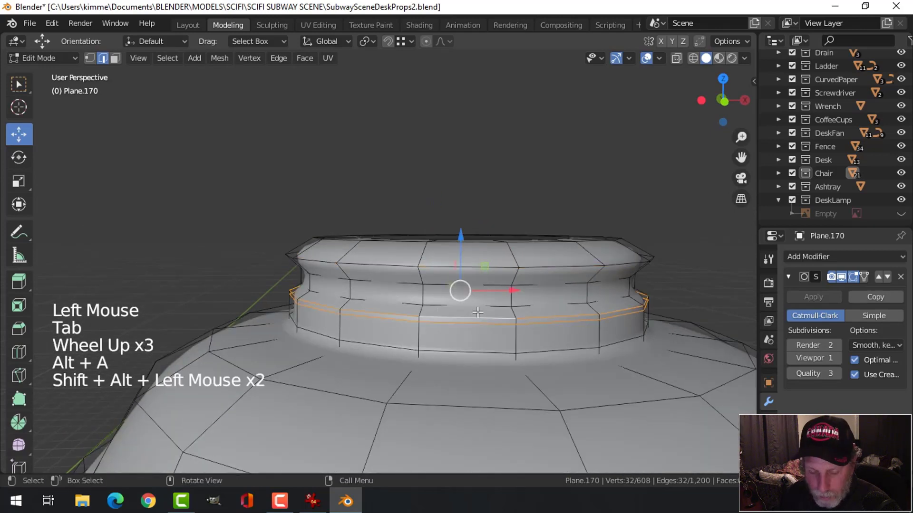
key(x)
click(477, 368)
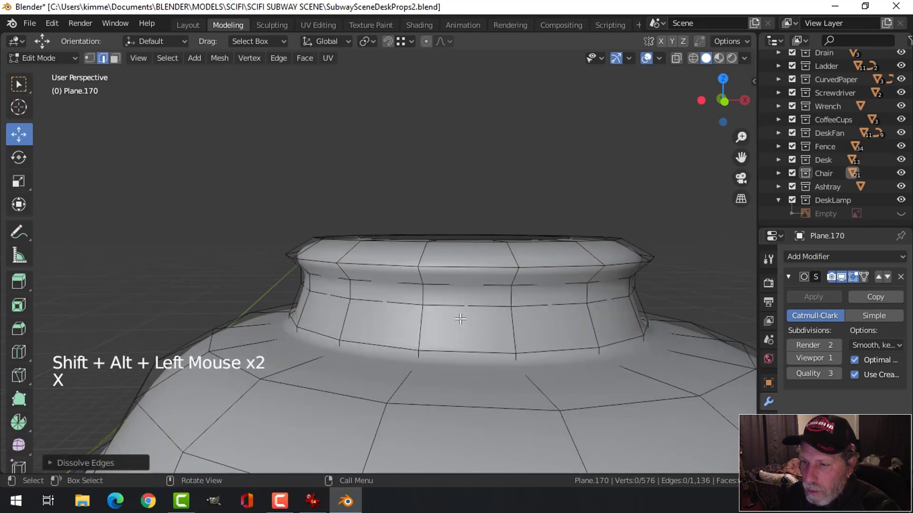
Step: Dissolve the lower edge loop of the groove beneath the top rim
alt+shift+click(454, 285)
key(x)
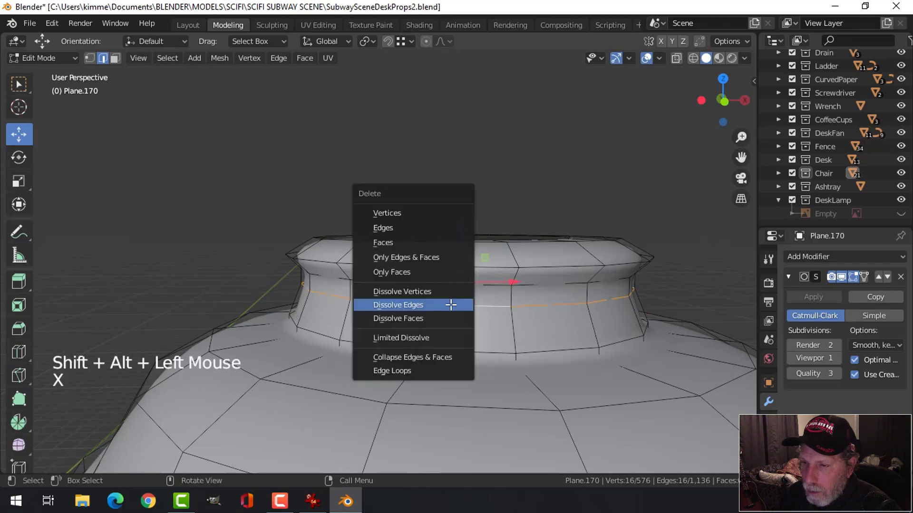
click(454, 301)
scroll(473, 300, down, 4)
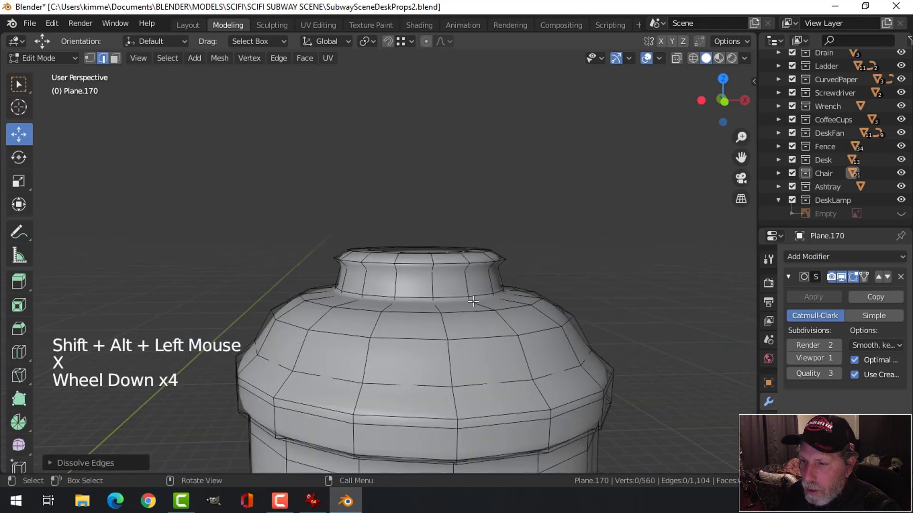
Step: Scale the remaining neck edge loop beneath the top rim outward by about 1.06 to straighten the neck
scroll(456, 296, up, 4)
middle_drag(457, 295, 428, 285)
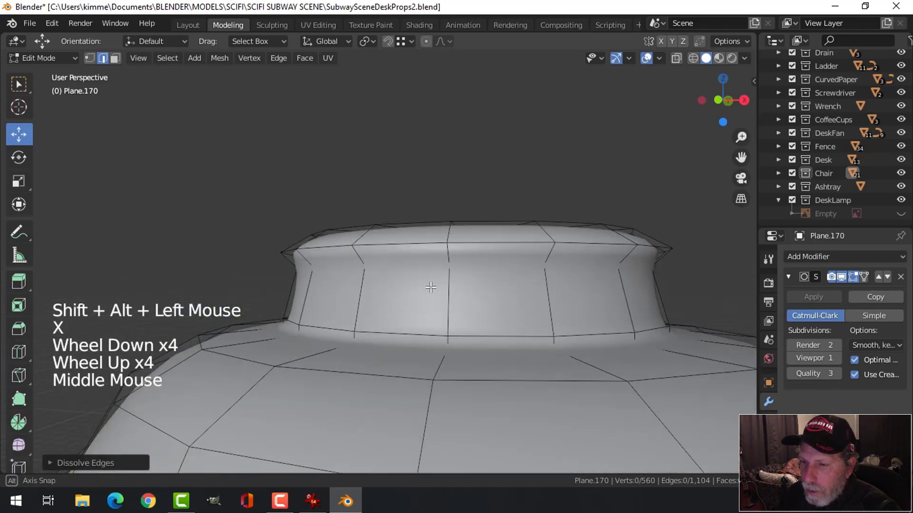
key(2)
alt+shift+click(465, 266)
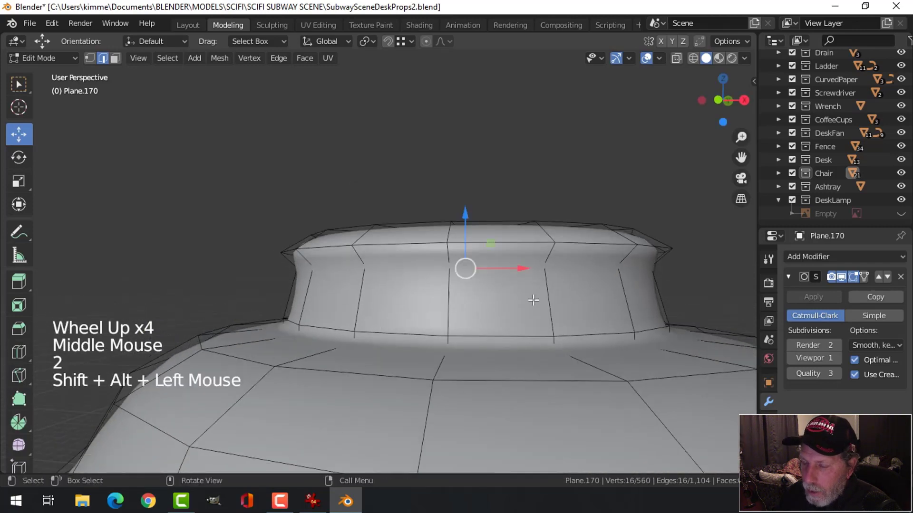
key(s)
key(shift)
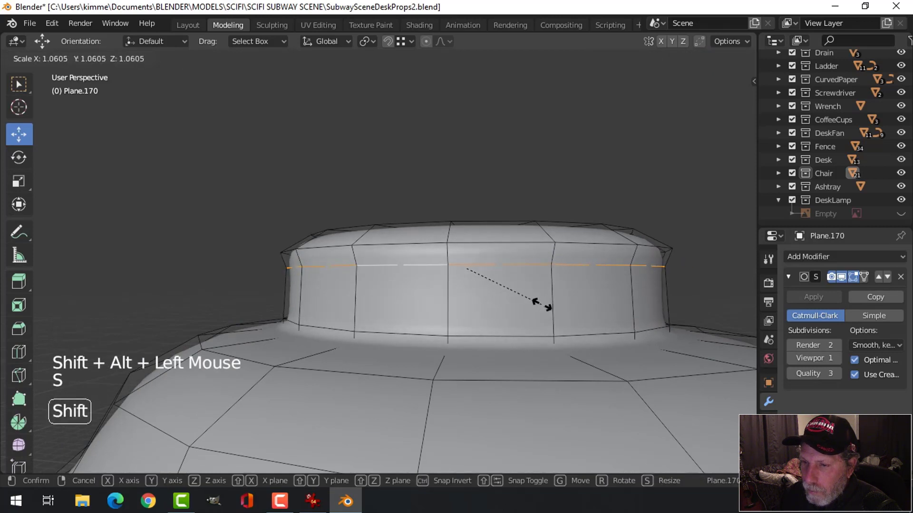
click(547, 304)
key(alt+a)
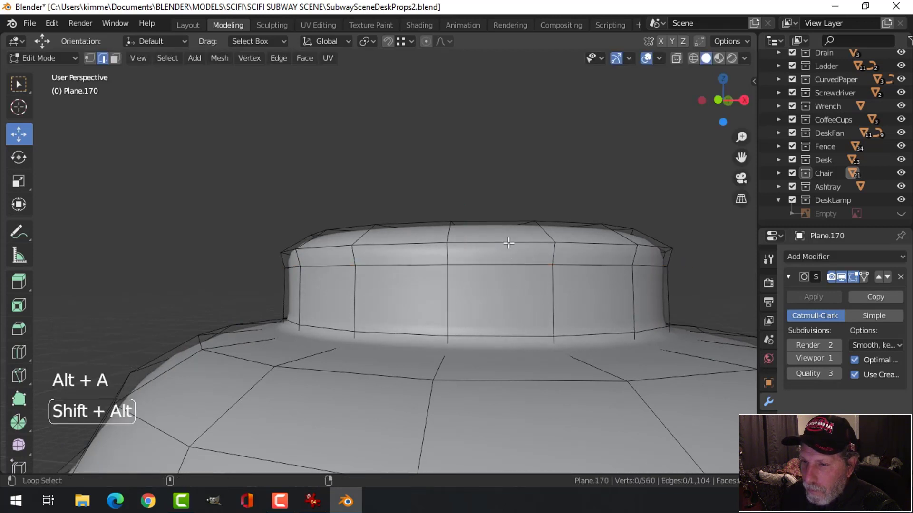
Step: Dissolve the edge loop just under the rim of the small neck atop the column and check the shape in Object Mode
alt+shift+click(511, 244)
key(x)
click(508, 243)
scroll(508, 243, down, 4)
middle_drag(518, 266, 532, 309)
key(Tab)
scroll(533, 310, down, 3)
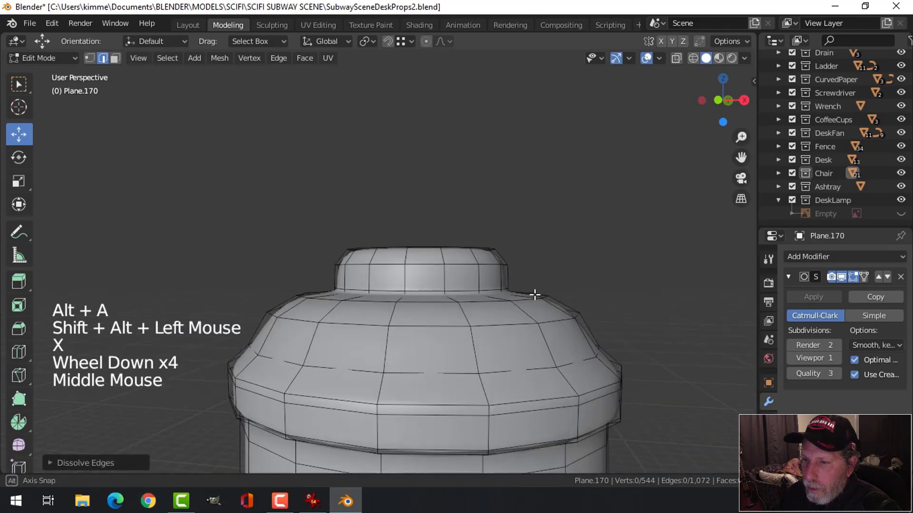
scroll(530, 304, down, 3)
key(alt+a)
middle_drag(493, 336, 531, 333)
scroll(507, 310, down, 4)
Step: Dissolve the upper edge loop of the flared collar between the base and the column and check the result in Object Mode
scroll(529, 369, up, 3)
shift+middle_drag(529, 370, 459, 302)
scroll(546, 343, up, 2)
scroll(450, 345, up, 2)
click(437, 359)
key(Tab)
scroll(438, 358, up, 3)
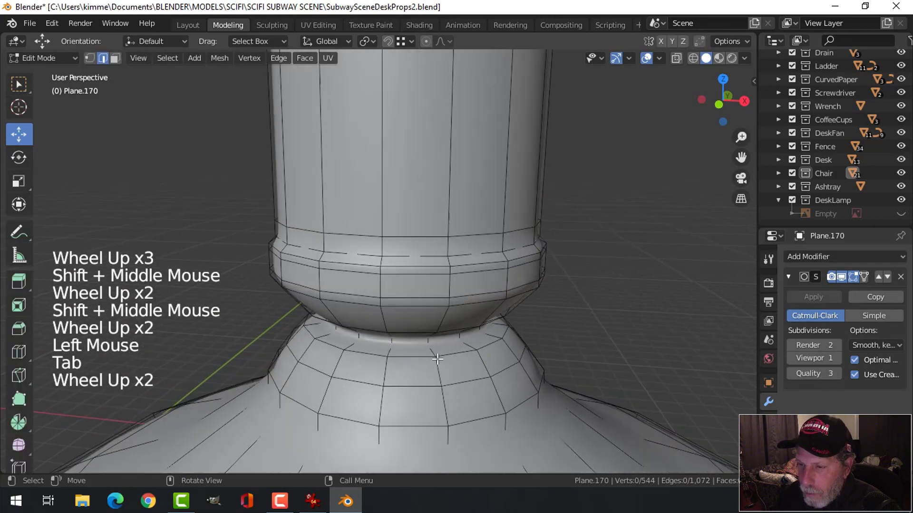
alt+shift+click(451, 376)
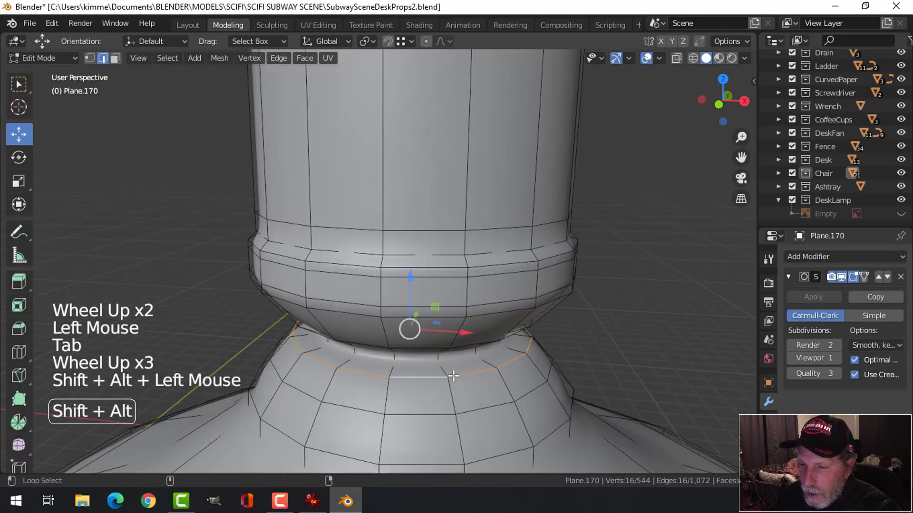
key(x)
click(489, 373)
scroll(492, 371, down, 3)
key(Tab)
scroll(494, 369, down, 3)
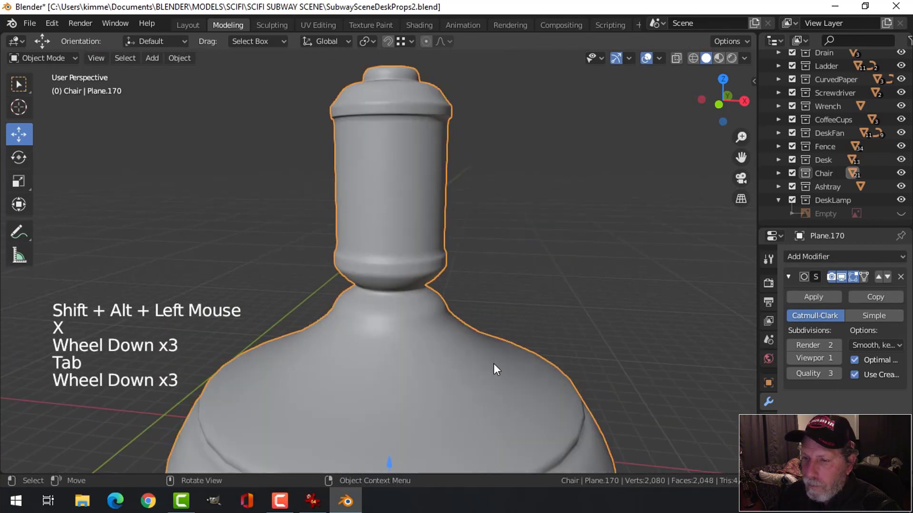
key(alt+a)
middle_drag(465, 319, 452, 358)
Step: Move the collar's upper edge loop slightly down, scale it outward by about 1.14, and review the lamp in Object Mode
click(395, 332)
key(Tab)
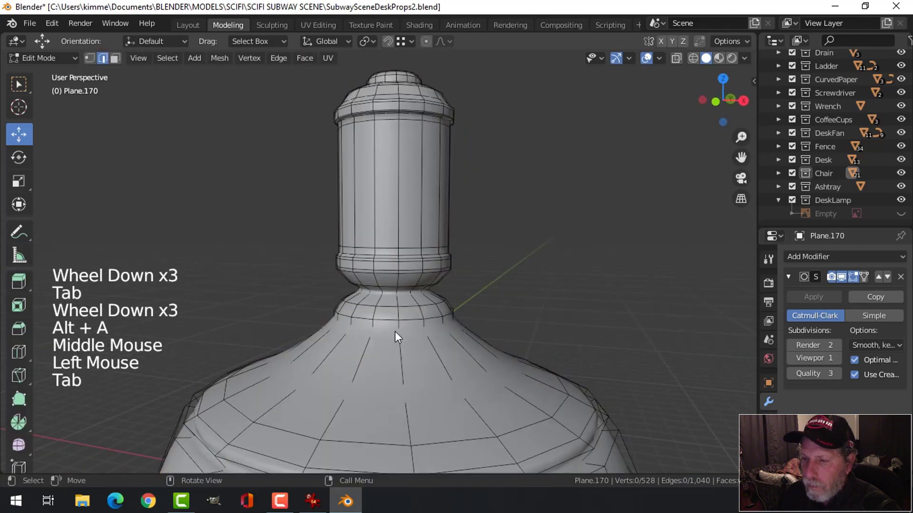
scroll(395, 332, up, 2)
key(alt+a)
alt+shift+click(410, 301)
drag(411, 301, 408, 299)
key(alt+a)
alt+shift+click(427, 328)
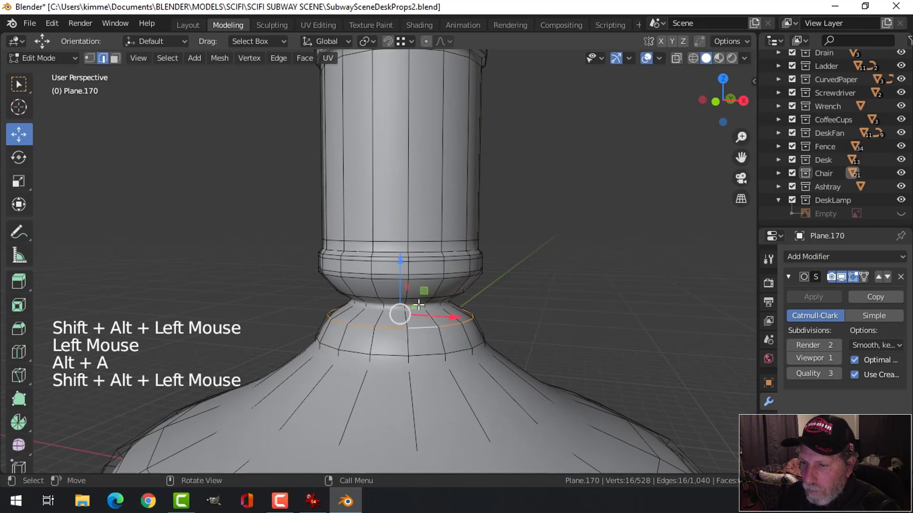
drag(399, 266, 399, 268)
key(s)
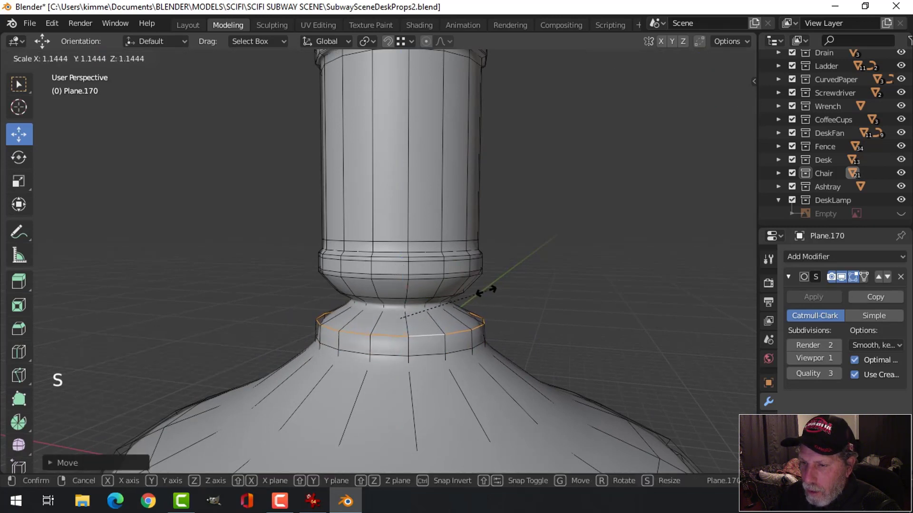
click(487, 291)
key(alt+a)
key(Tab)
scroll(532, 317, down, 4)
key(alt+a)
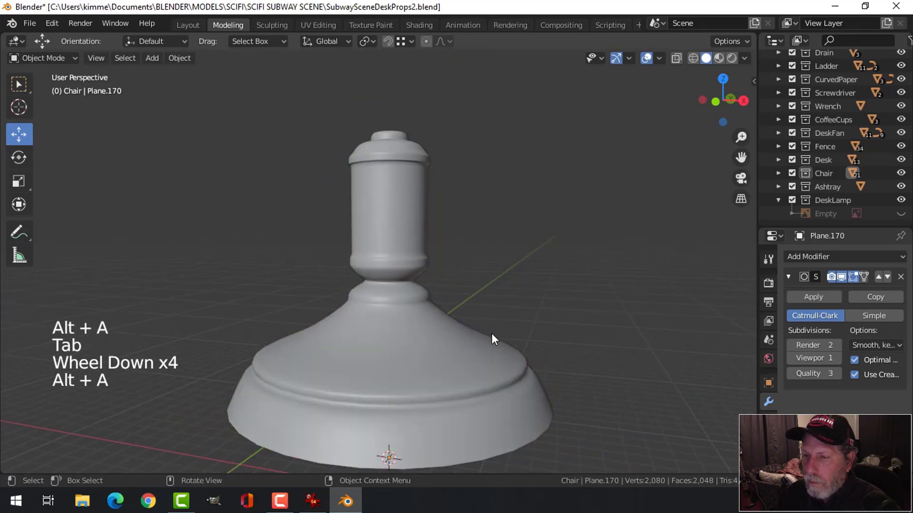
scroll(491, 333, down, 3)
middle_drag(476, 309, 441, 318)
Step: Inspect the collar's mesh beneath the column in Edit Mode, return to Object Mode and save the file
scroll(435, 314, up, 5)
scroll(437, 322, up, 3)
key(Tab)
middle_drag(418, 285, 434, 306)
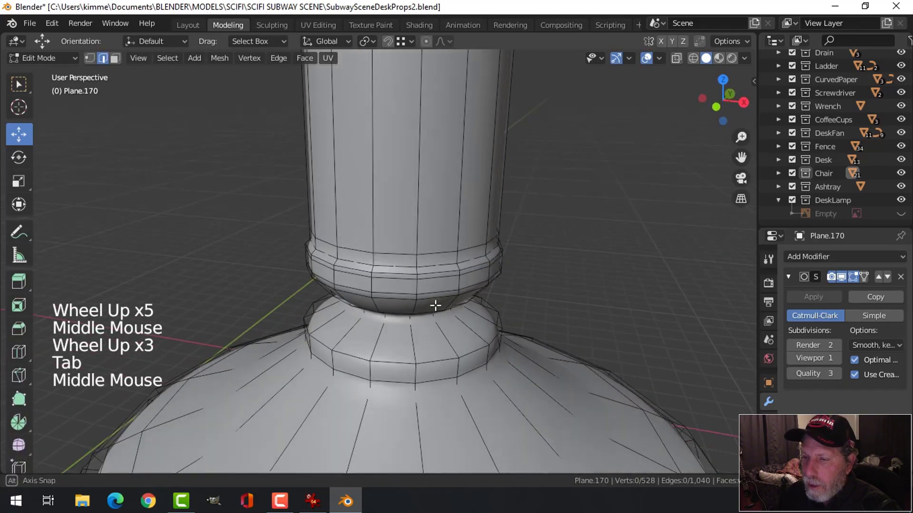
scroll(429, 303, up, 2)
key(alt+a)
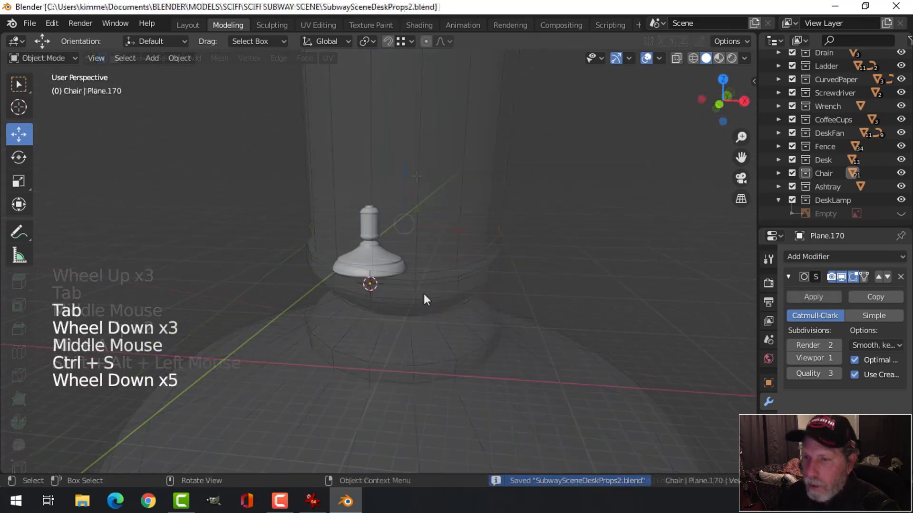
shift+middle_drag(423, 294, 612, 304)
scroll(503, 320, up, 4)
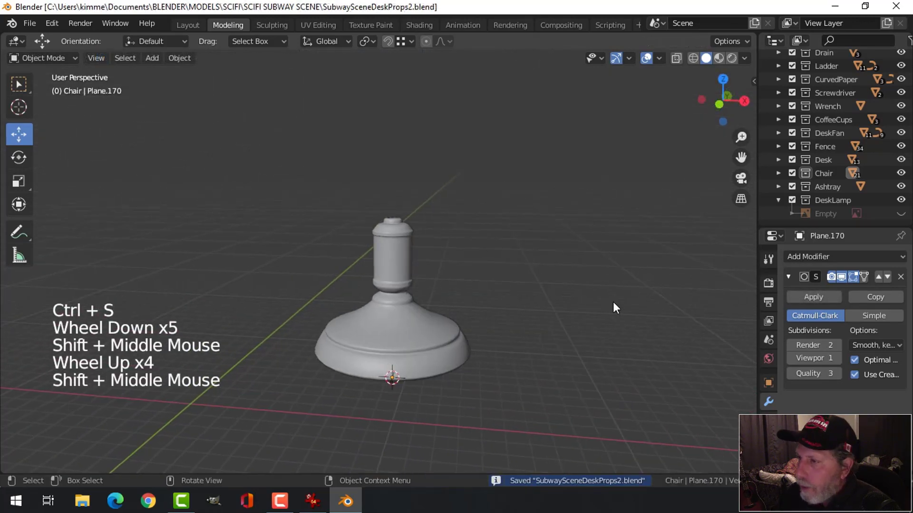
Step: Show the lamp reference image and compare the modelled base and column with it in front view
click(900, 213)
key(KP_1)
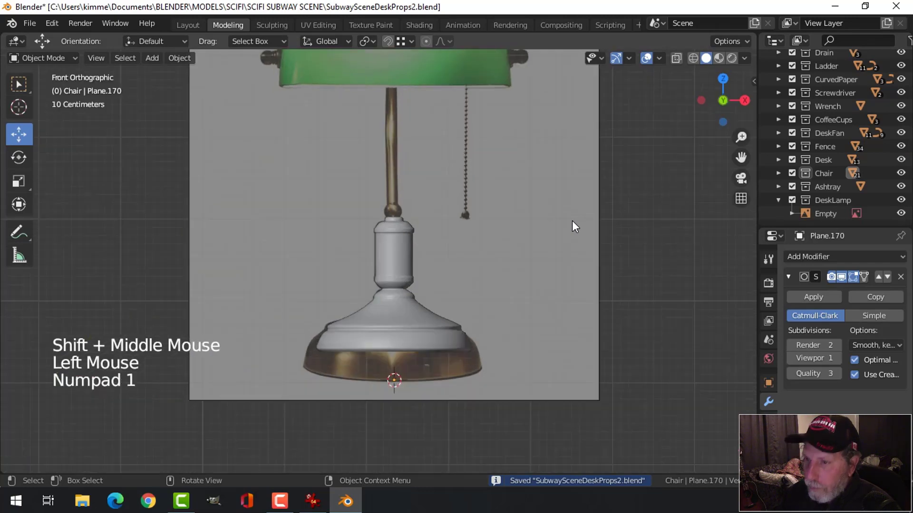
scroll(429, 368, up, 3)
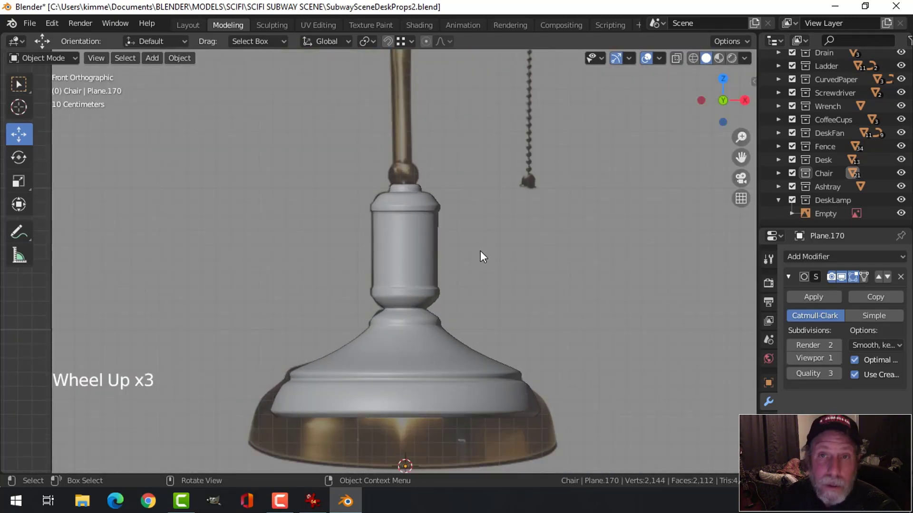
scroll(475, 259, down, 2)
shift+middle_drag(475, 260, 441, 352)
Step: Snap the 3D cursor to the centre of the edge loop around the column's top opening
scroll(452, 298, up, 3)
click(429, 305)
key(Tab)
scroll(429, 296, up, 4)
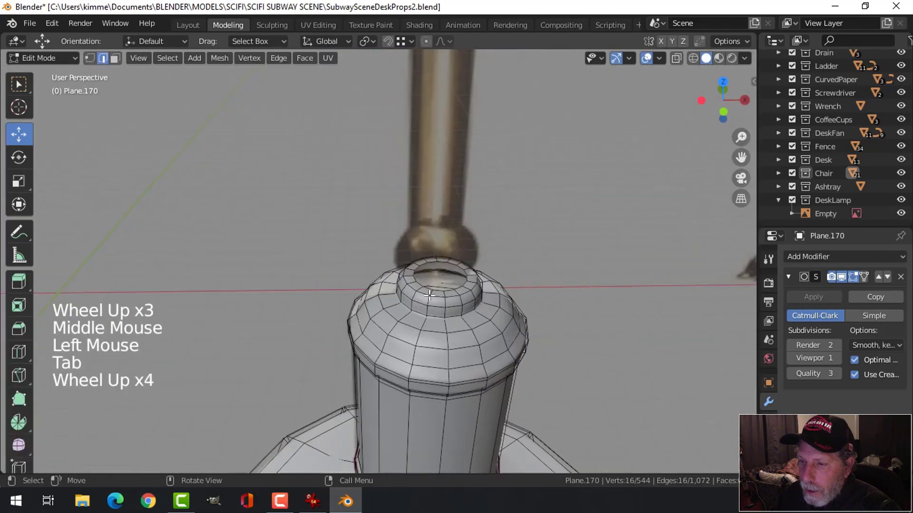
scroll(430, 295, up, 1)
key(alt+a)
alt+shift+click(437, 296)
key(shift+s)
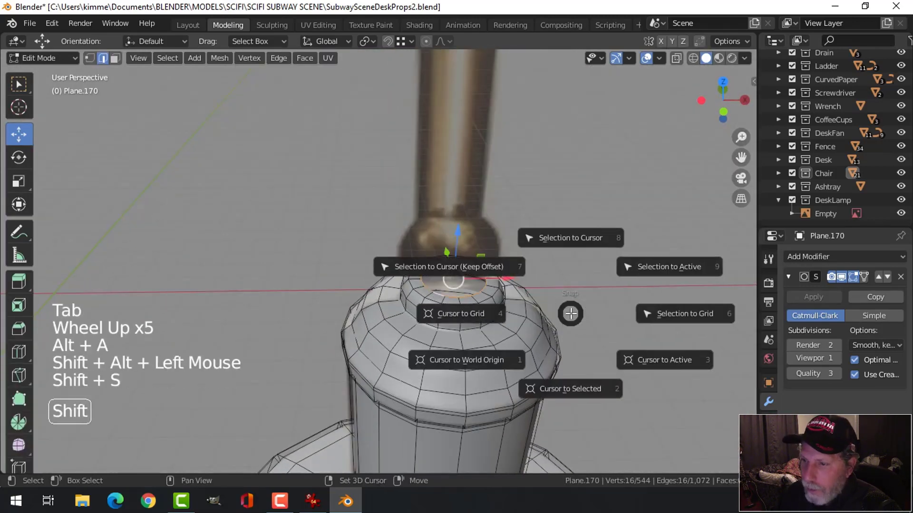
click(577, 391)
key(alt+a)
key(Tab)
Step: Add a UV sphere with 12 segments and 6 rings at the 3D cursor
scroll(569, 332, down, 3)
middle_drag(569, 332, 528, 298)
key(shift+a)
mouse_move(510, 219)
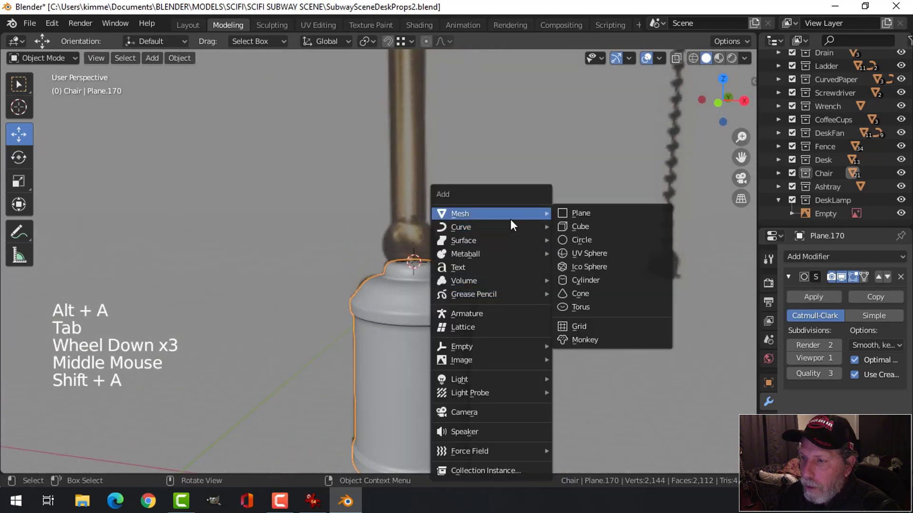
click(589, 253)
click(95, 462)
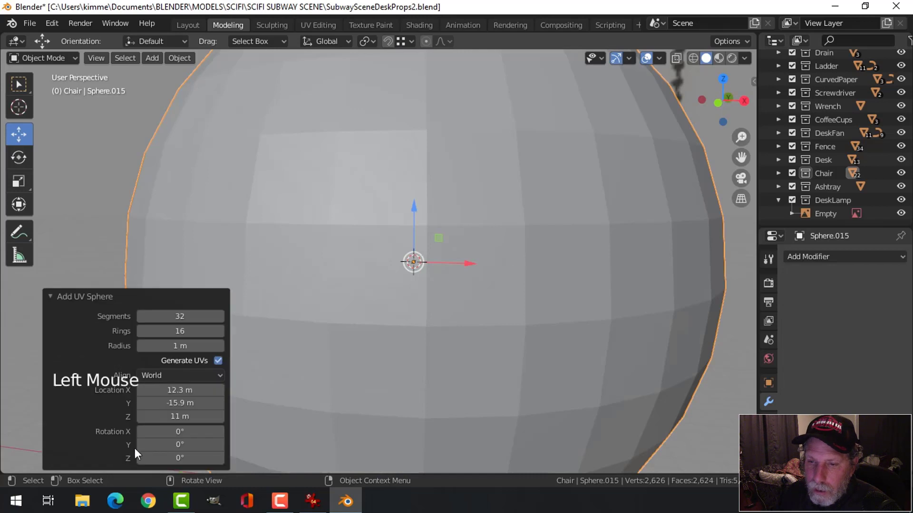
double_click(180, 317)
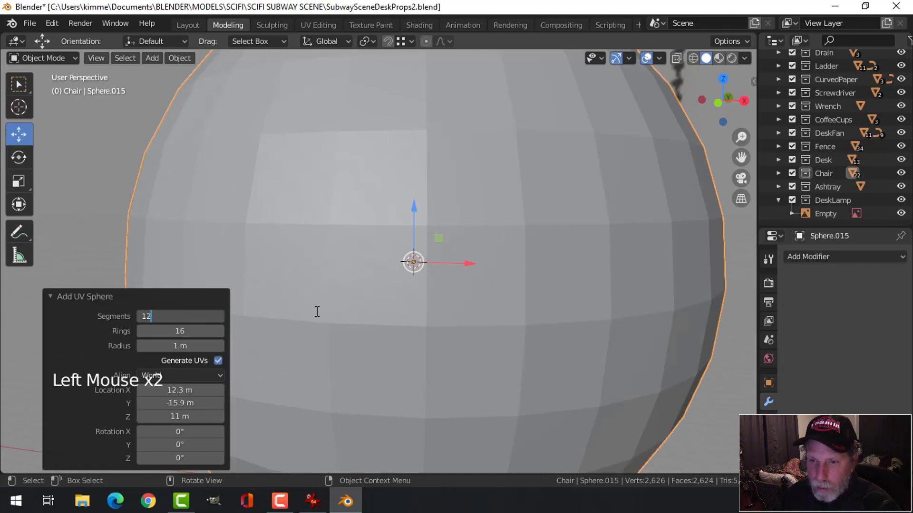
key(Tab)
text(6)
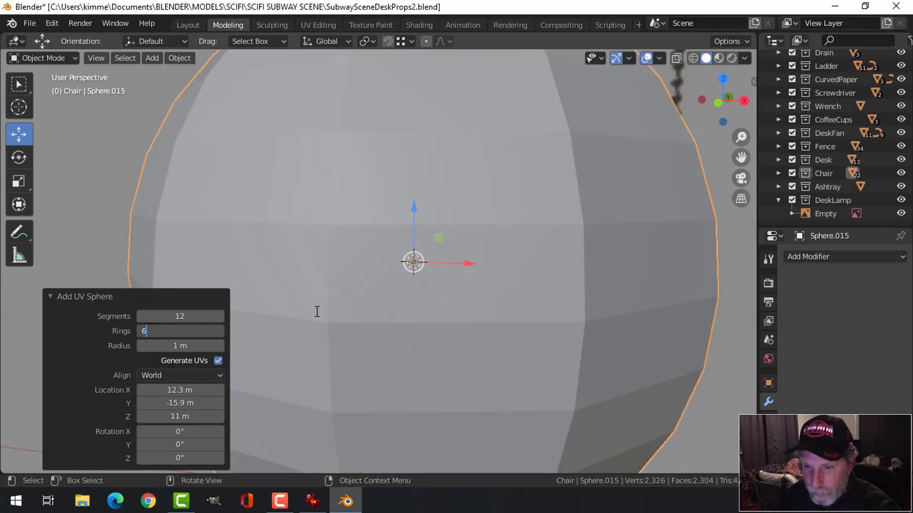
key(Return)
Step: Scale the sphere's whole mesh down to about 0.121 in Edit Mode to match the reference ball joint
key(Tab)
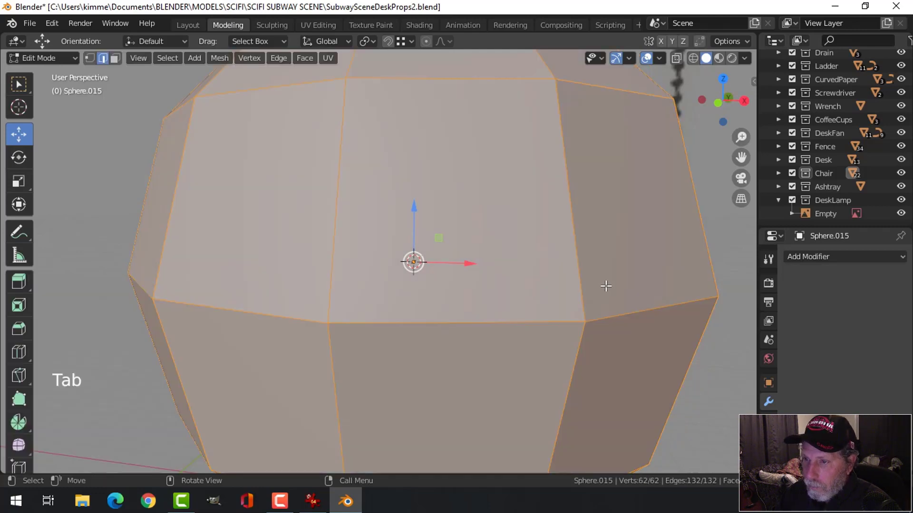
scroll(665, 283, down, 4)
key(s)
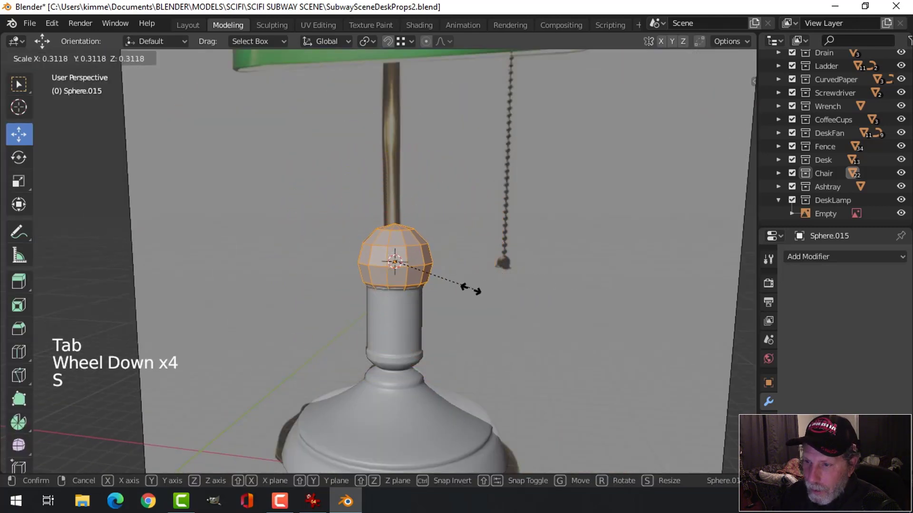
click(408, 285)
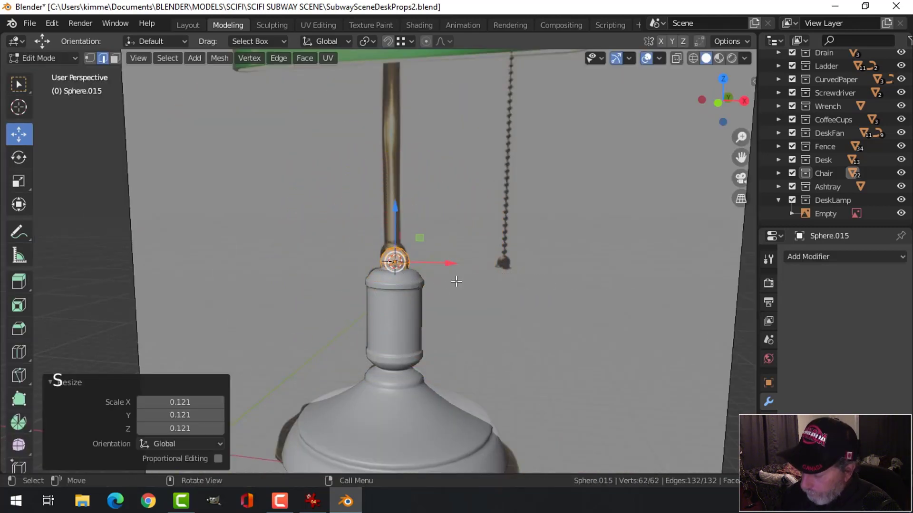
Step: In front view, raise the sphere's mesh by about 0.061 m onto the neck and enlarge it by about 1.036
key(KP_1)
scroll(466, 282, up, 1)
scroll(466, 281, up, 5)
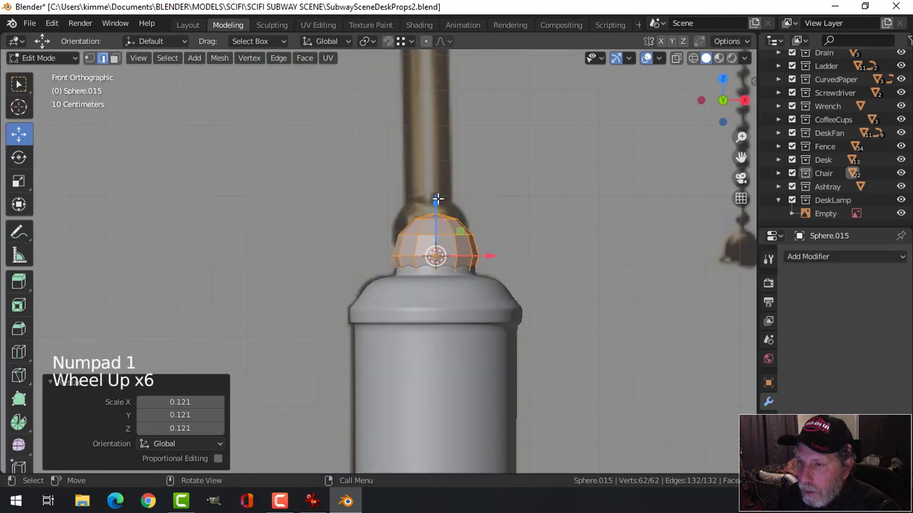
drag(438, 198, 438, 175)
key(s)
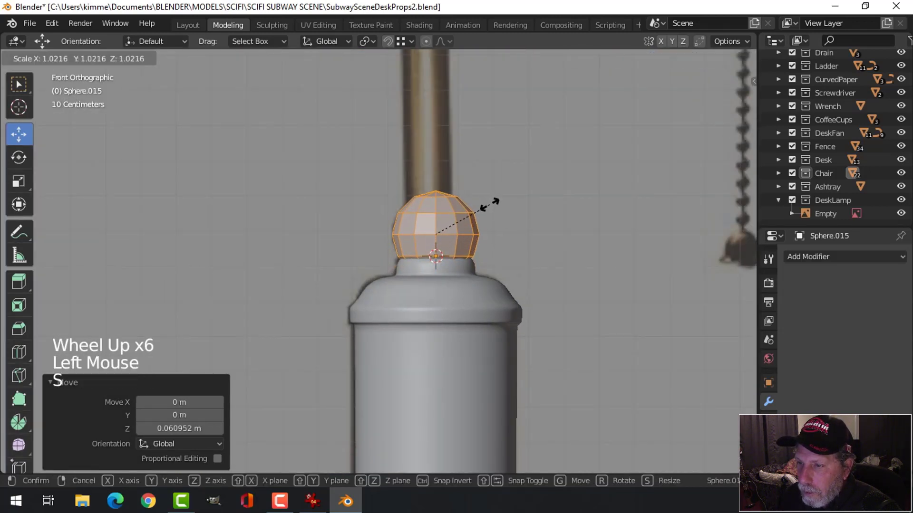
click(490, 203)
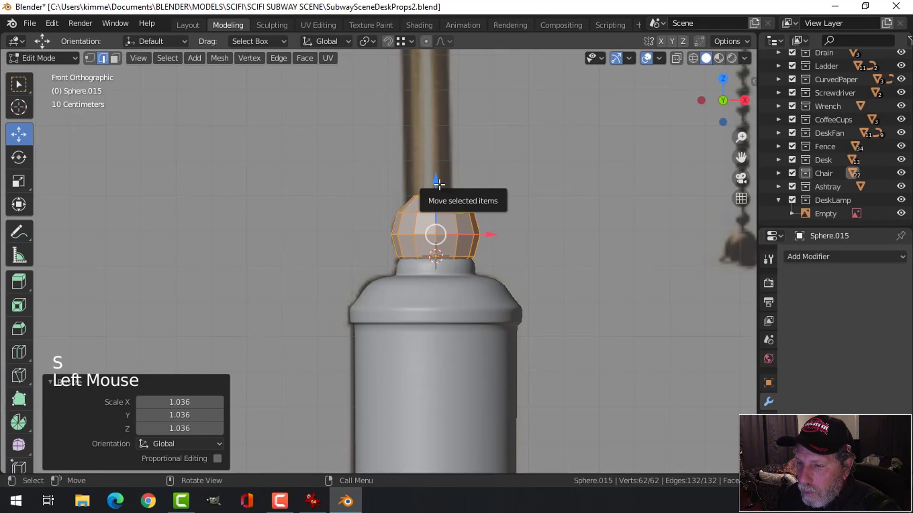
Step: Give the sphere a level 1 subdivision and smooth shading, then check how it sits on the neck
key(Tab)
key(ctrl+1)
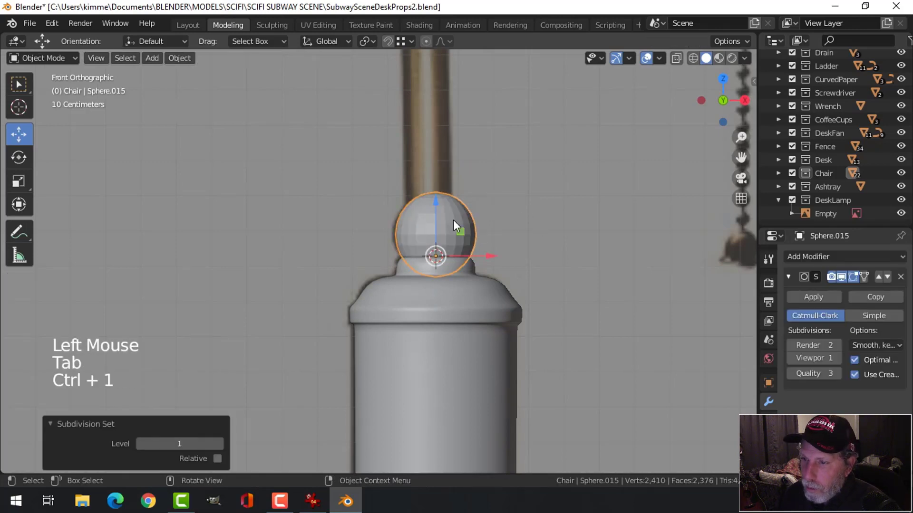
right_click(452, 220)
scroll(539, 243, down, 4)
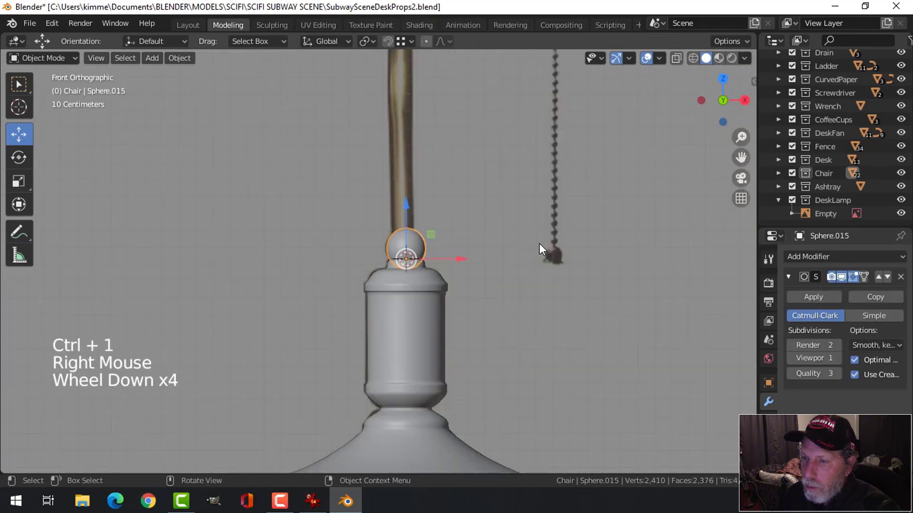
key(alt+a)
middle_drag(539, 243, 469, 258)
scroll(494, 339, up, 4)
scroll(486, 334, up, 2)
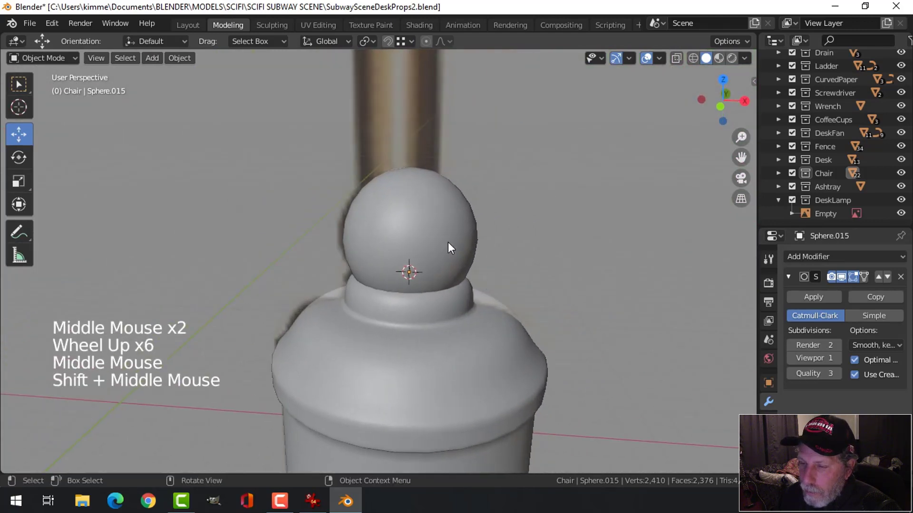
scroll(504, 278, down, 8)
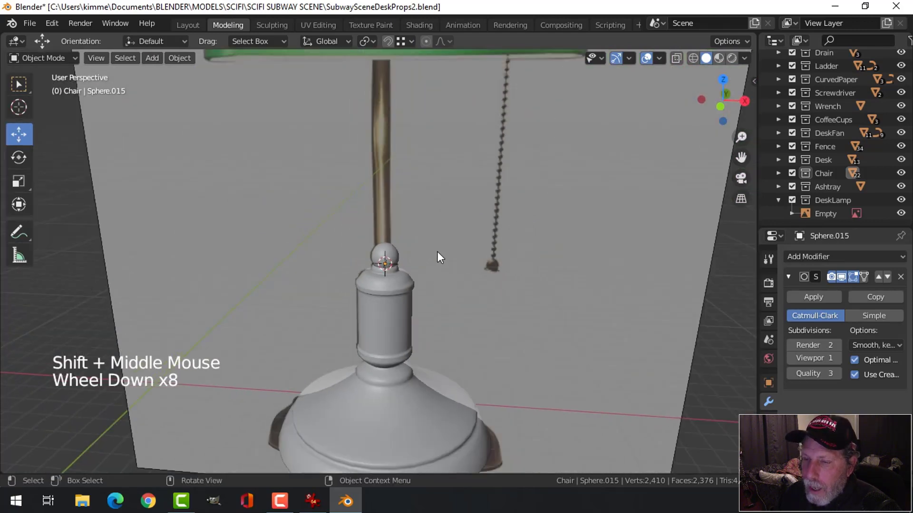
scroll(436, 253, down, 3)
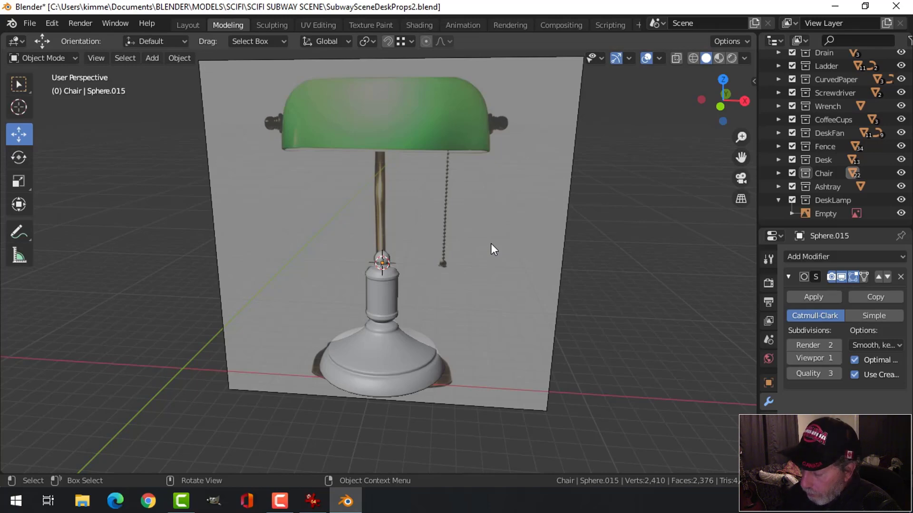
Step: Hide the reference image and select the sphere atop the column in front view
key(KP_1)
scroll(494, 244, up, 4)
scroll(500, 242, down, 2)
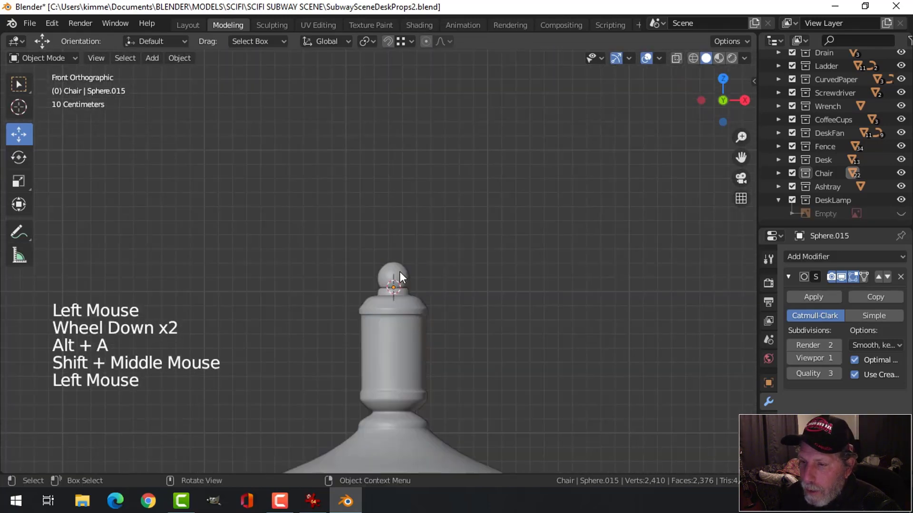
scroll(400, 272, down, 3)
shift+middle_drag(447, 276, 456, 321)
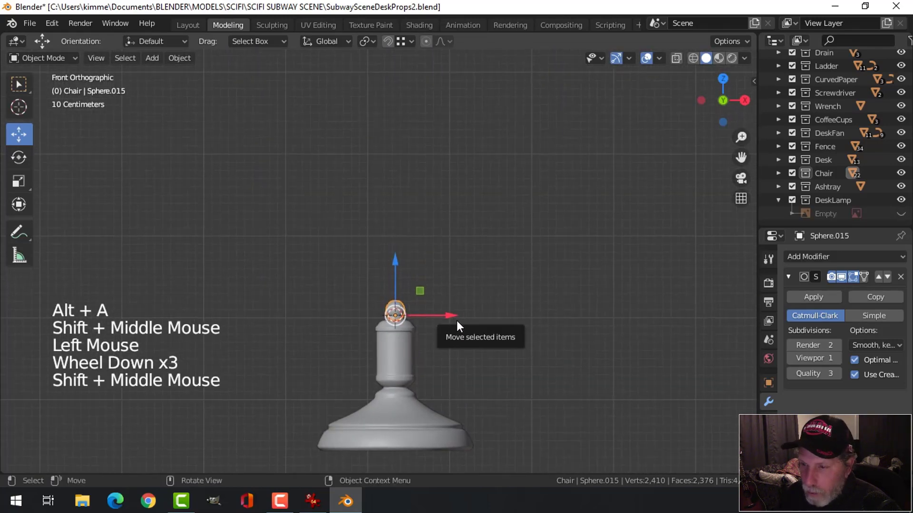
Step: Add a 12-vertex cylinder at the 3D cursor
key(shift+a)
mouse_move(429, 221)
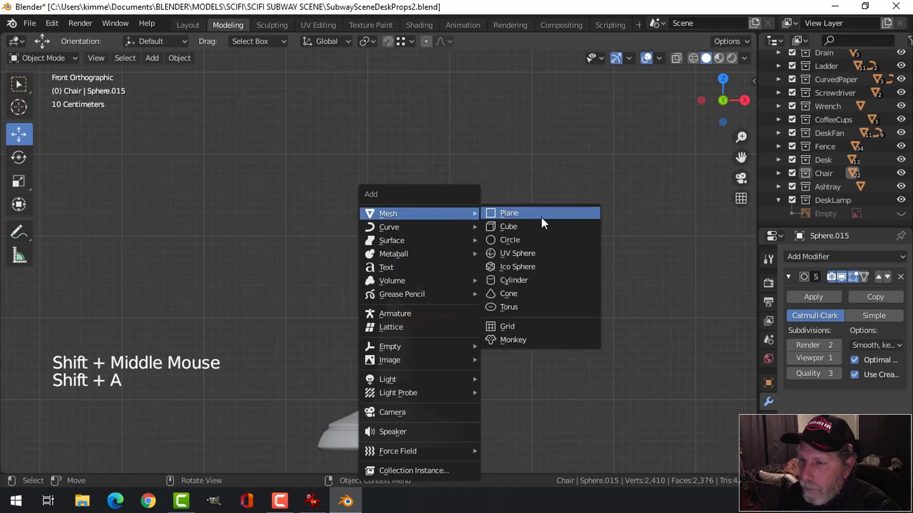
click(532, 281)
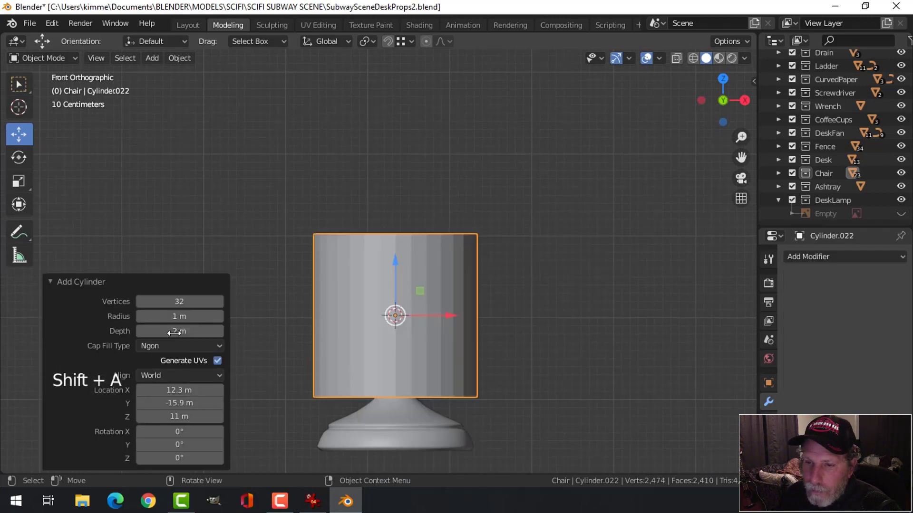
click(190, 301)
key(Return)
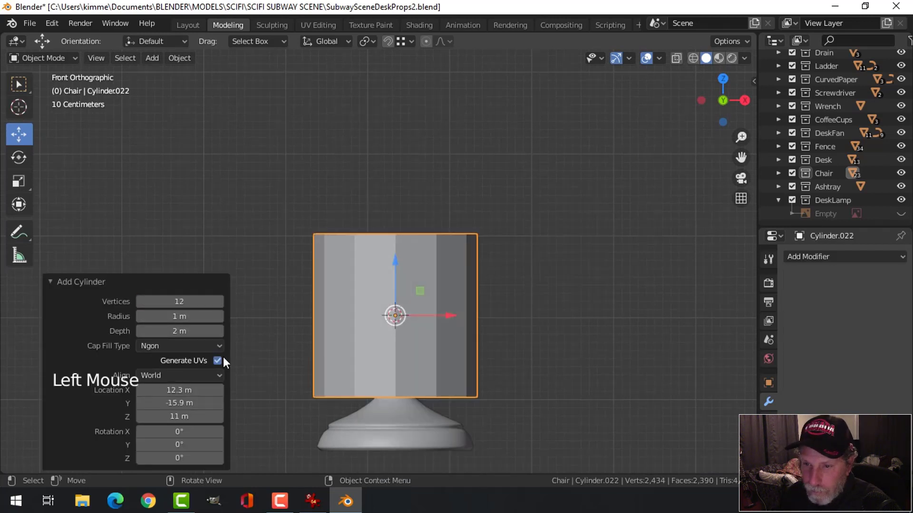
Step: Set the new cylinder's cap fill type to Nothing so it has no end faces, leaving UV generation enabled
click(201, 359)
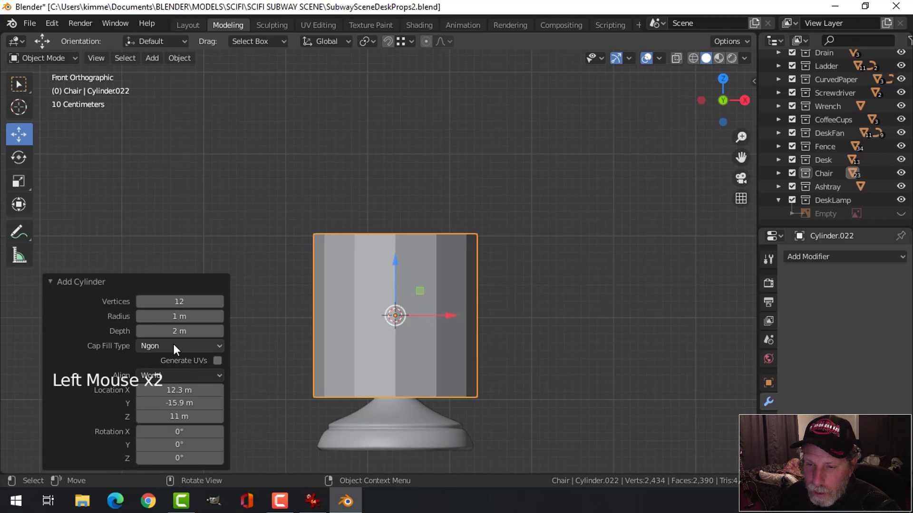
click(199, 360)
click(190, 347)
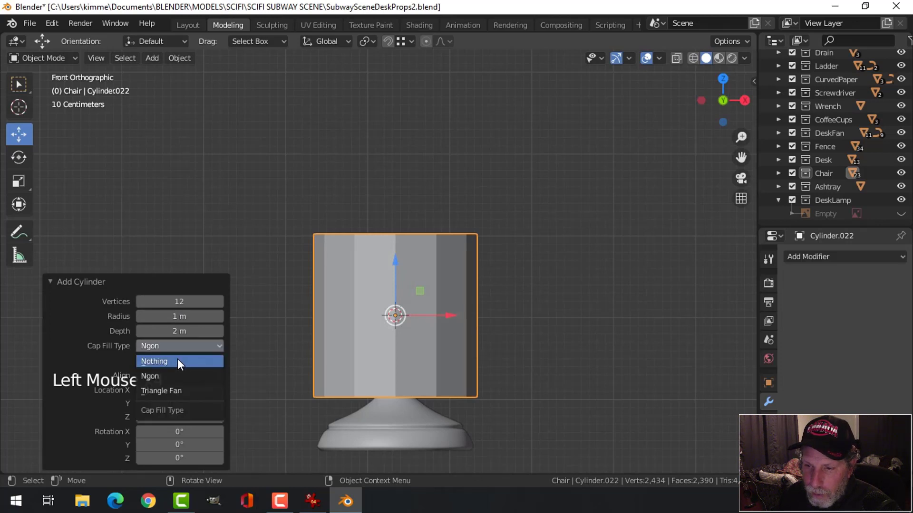
click(178, 359)
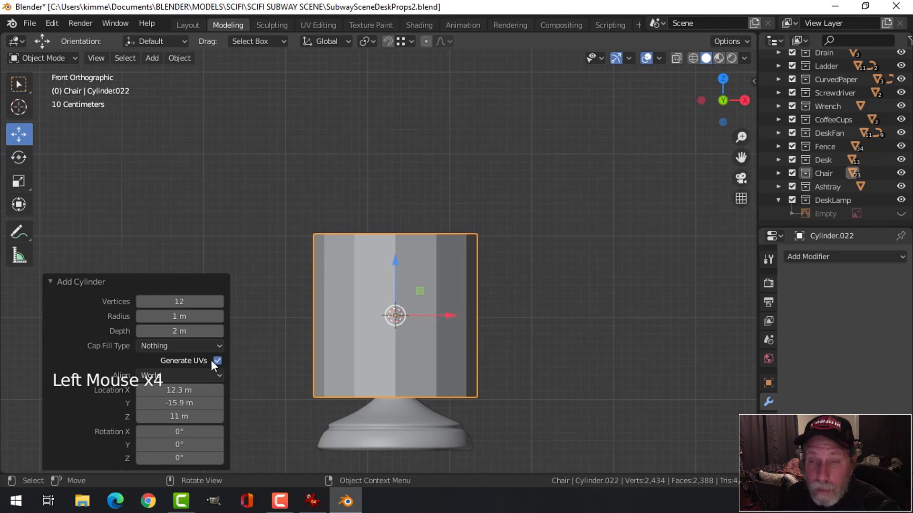
Step: Scale the cylinder's whole mesh down to about 0.086 and raise it about 0.197 m onto the sphere
key(Tab)
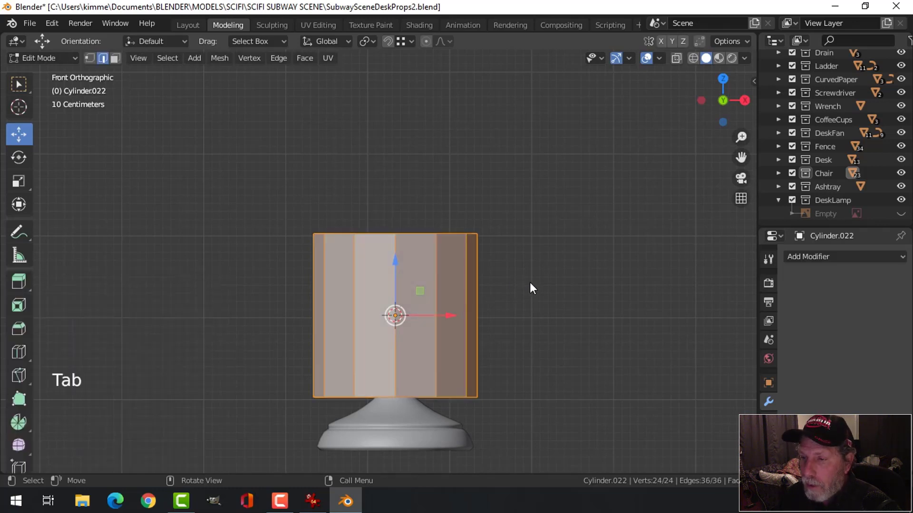
key(a)
key(s)
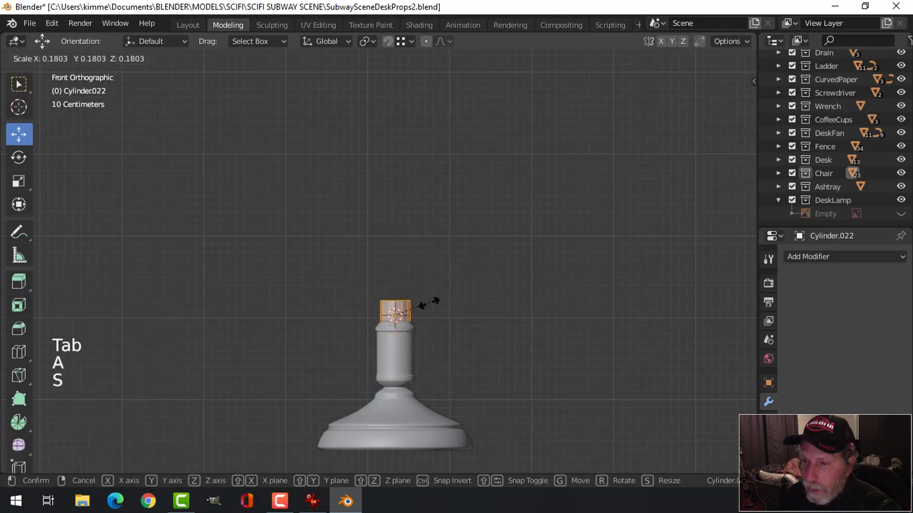
click(411, 313)
drag(395, 270, 395, 243)
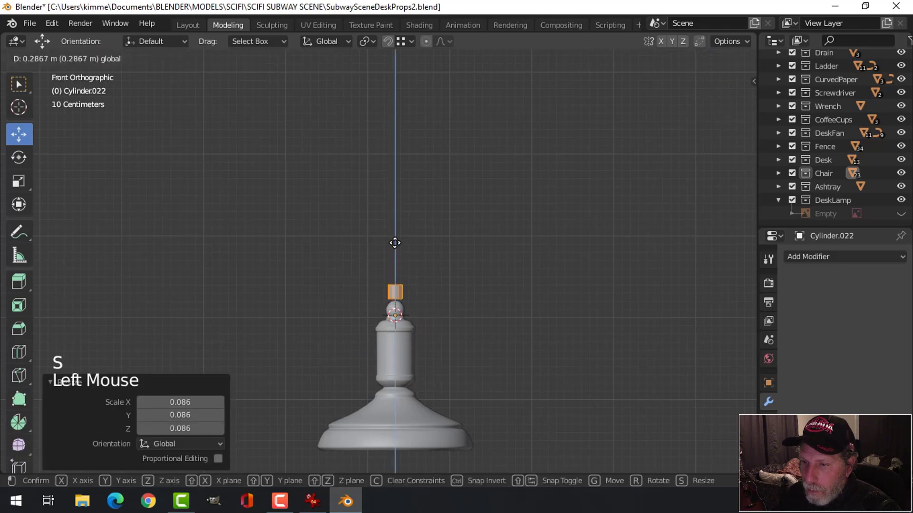
click(395, 246)
Step: Show the reference image and narrow the cylinder's mesh to about 0.97 on X and Y, keeping its height
click(901, 214)
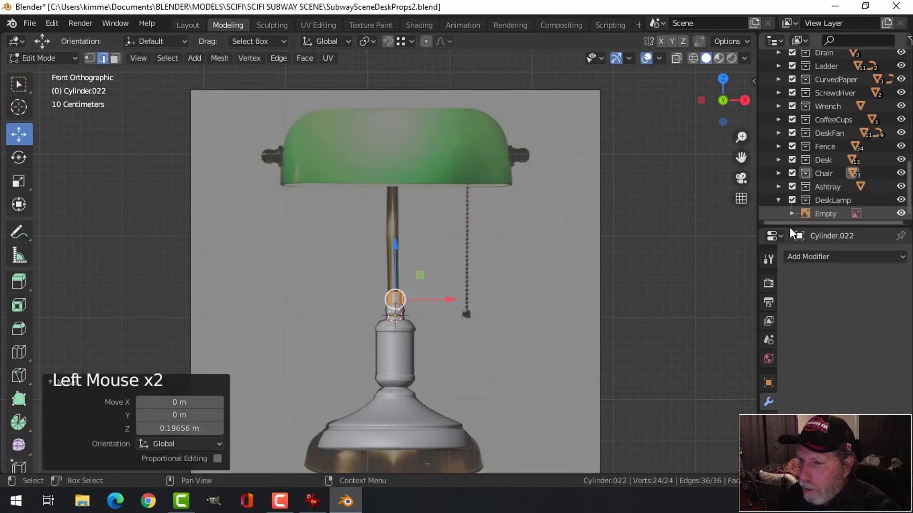
scroll(523, 280, up, 1)
scroll(524, 280, up, 6)
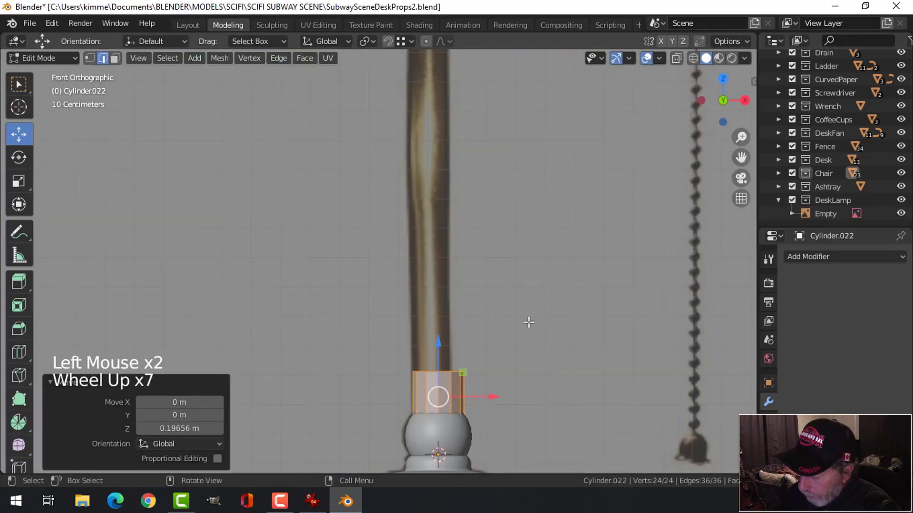
key(KP_1)
scroll(528, 319, down, 4)
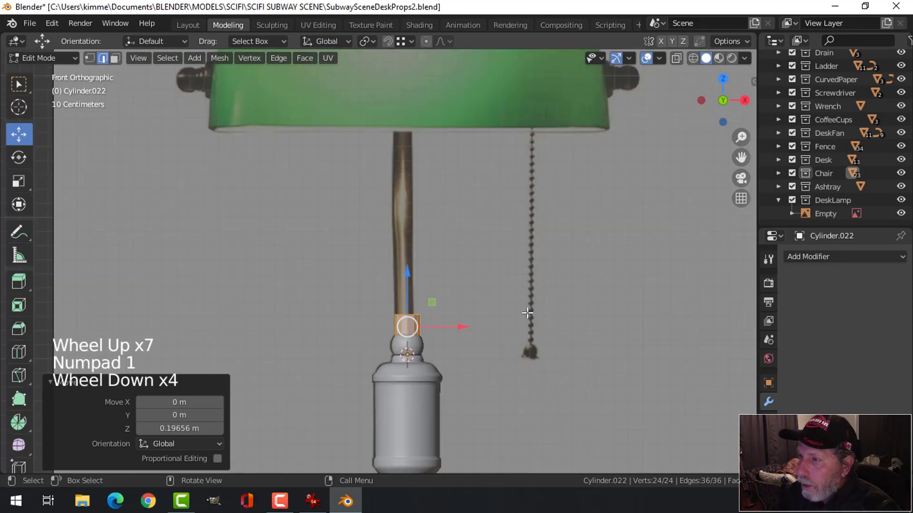
scroll(528, 313, up, 1)
scroll(528, 344, up, 1)
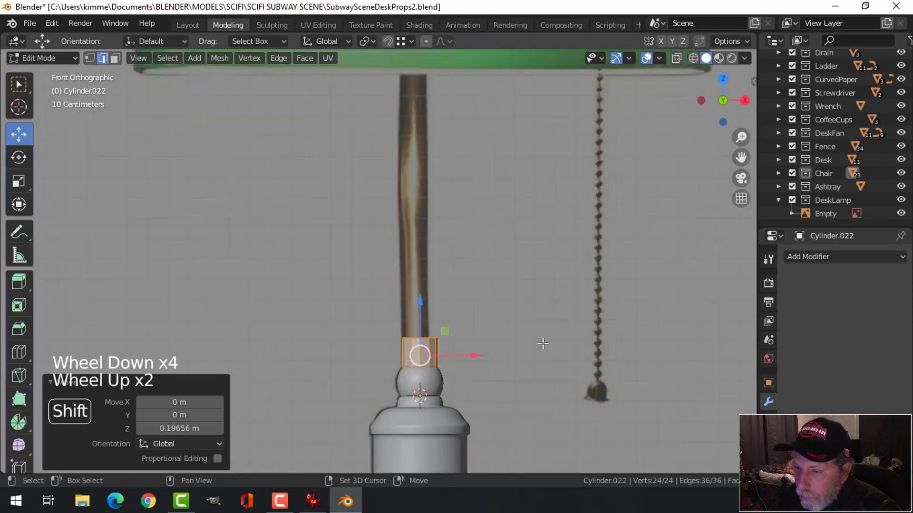
shift+middle_drag(539, 342, 536, 312)
scroll(536, 312, up, 1)
key(s)
key(shift+z)
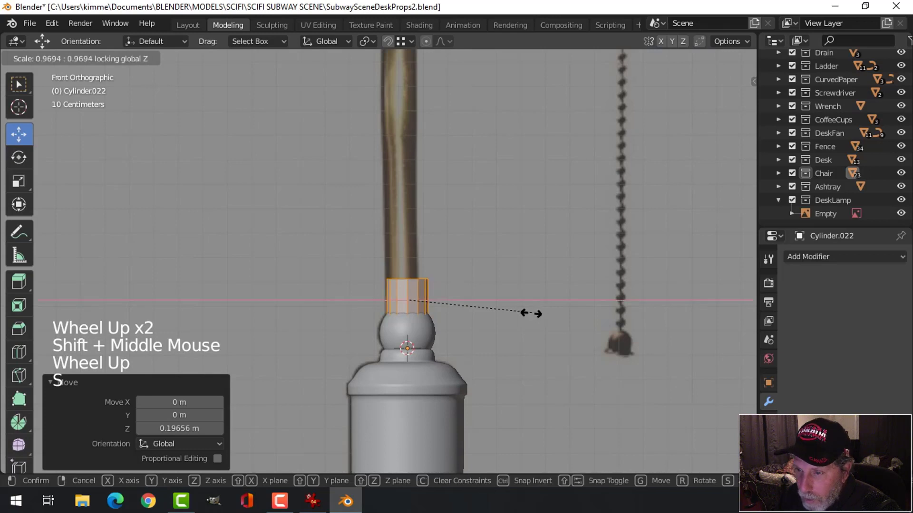
click(529, 313)
key(alt+a)
key(Tab)
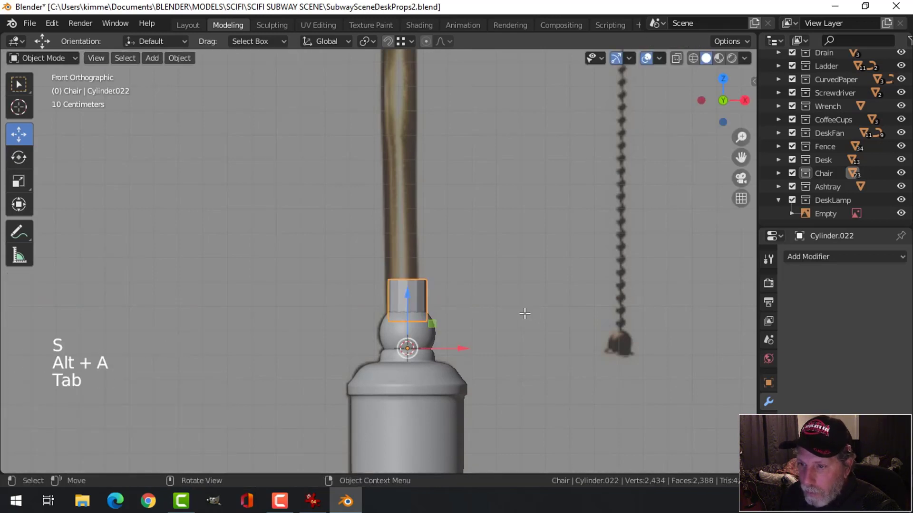
Step: Move the lamp base and sphere from the Chair collection into DeskLamp, then toggle DeskLamp off and on to check its contents
scroll(523, 318, down, 2)
scroll(524, 323, down, 1)
key(alt+a)
scroll(490, 328, down, 1)
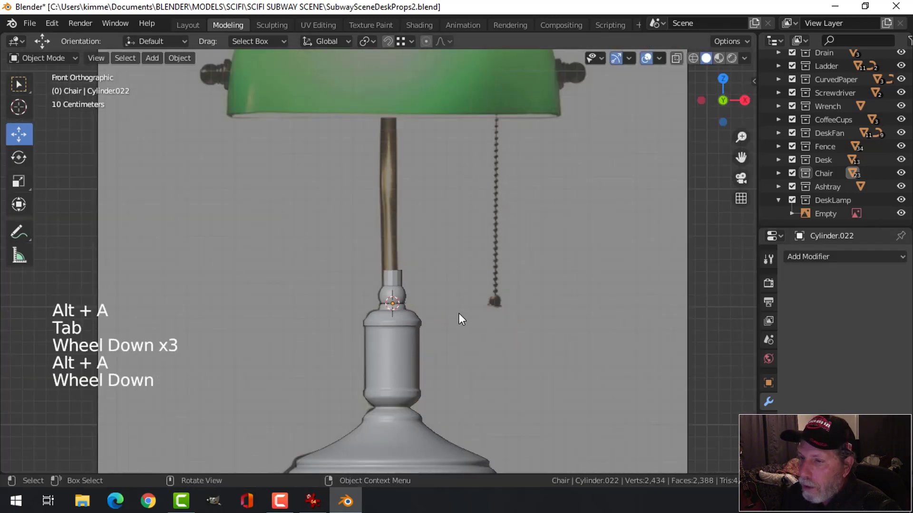
click(395, 282)
shift+click(399, 323)
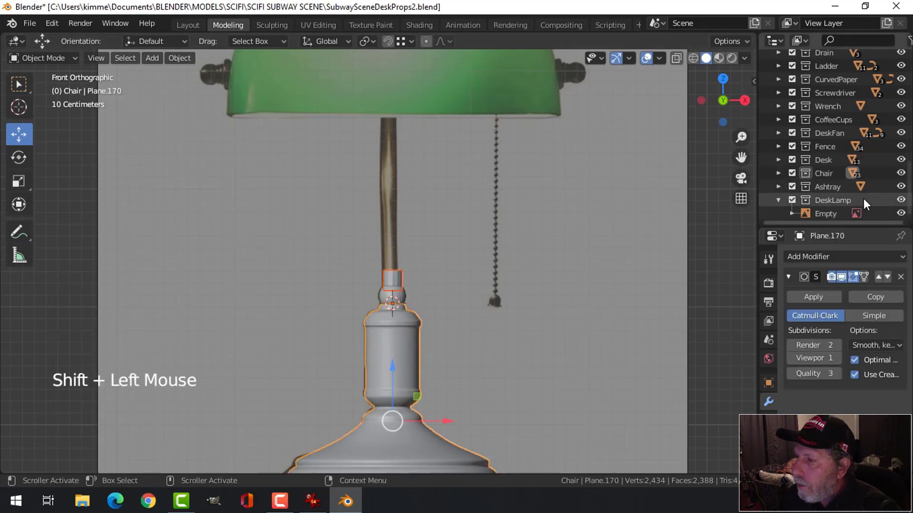
scroll(819, 202, down, 2)
click(781, 170)
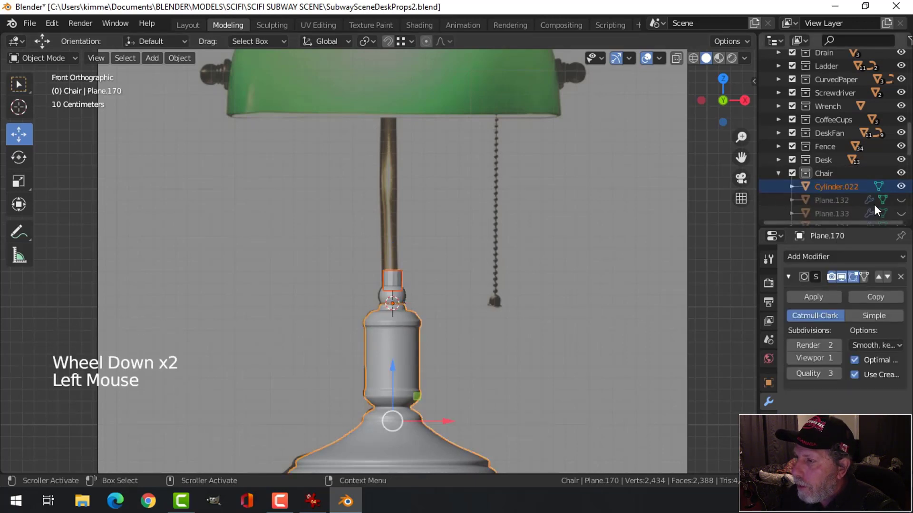
scroll(867, 207, down, 11)
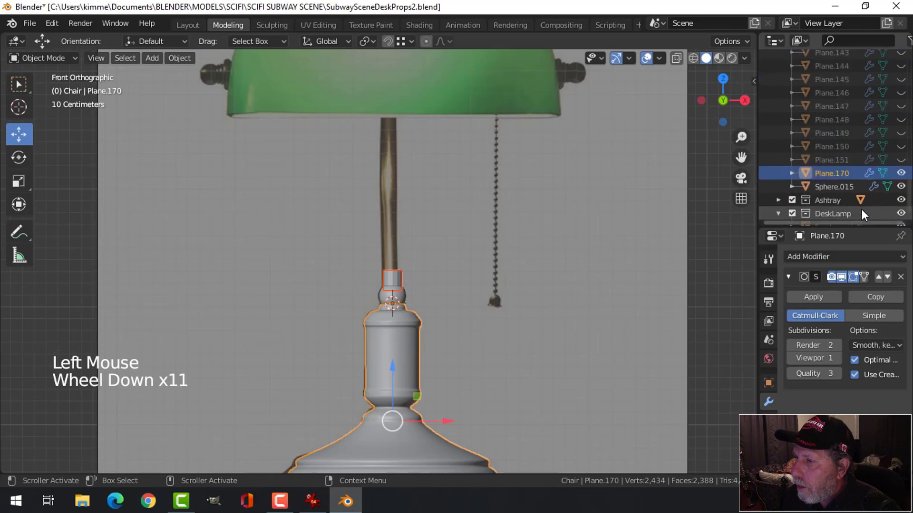
shift+click(843, 186)
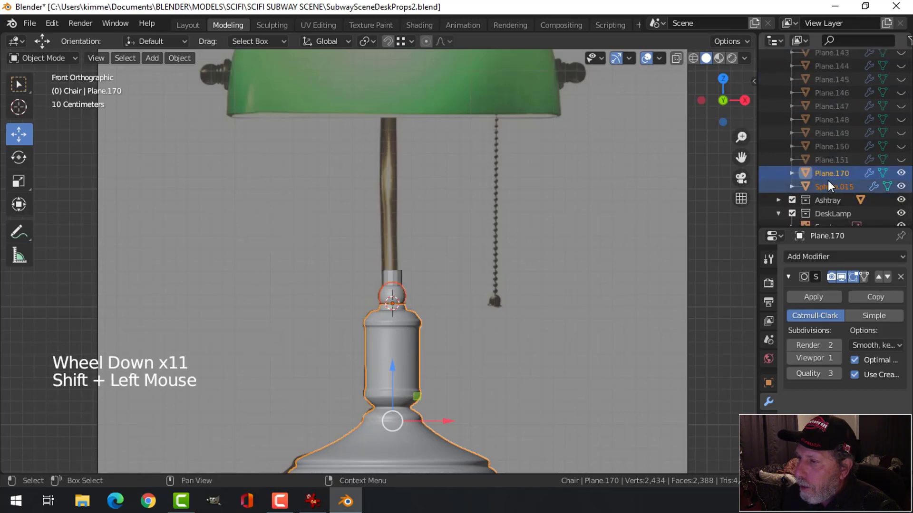
drag(828, 181, 835, 216)
click(793, 214)
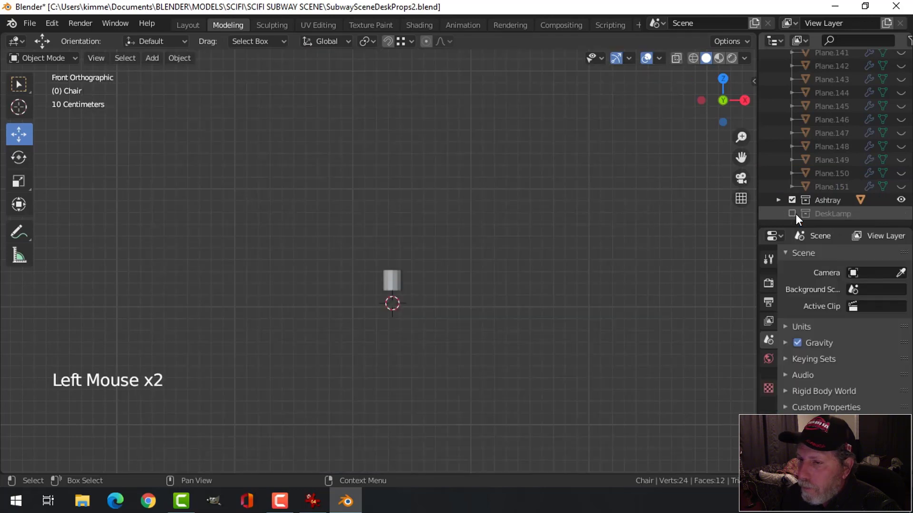
click(792, 214)
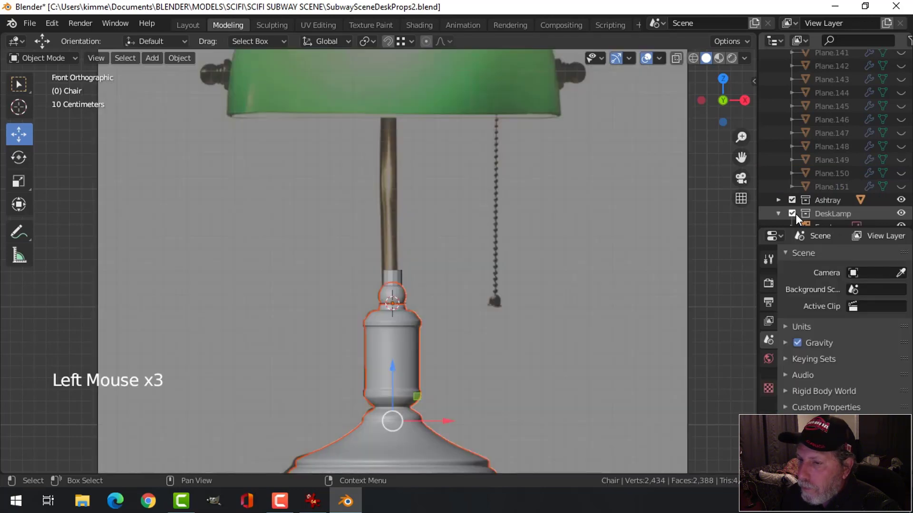
Step: Move the small cylinder from the Chair collection into DeskLamp, check the collection's visibility, and save the file
click(401, 274)
scroll(845, 182, up, 4)
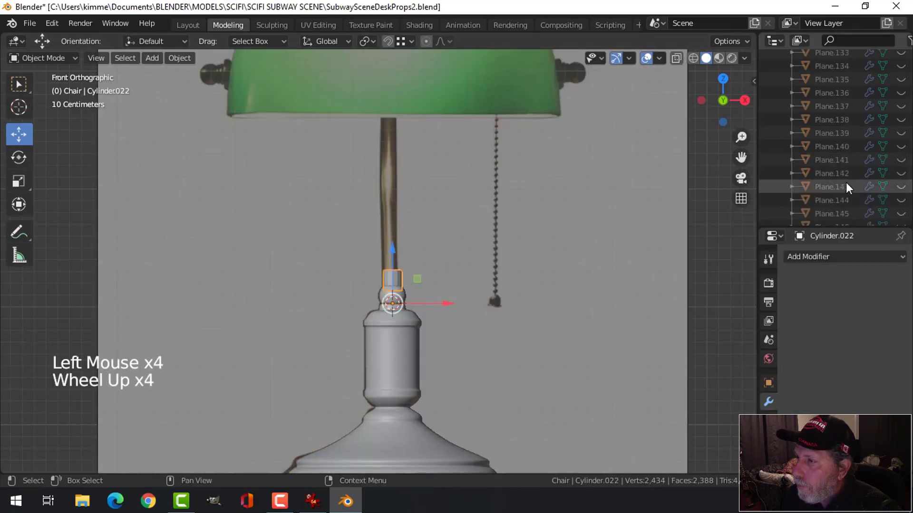
scroll(845, 183, up, 4)
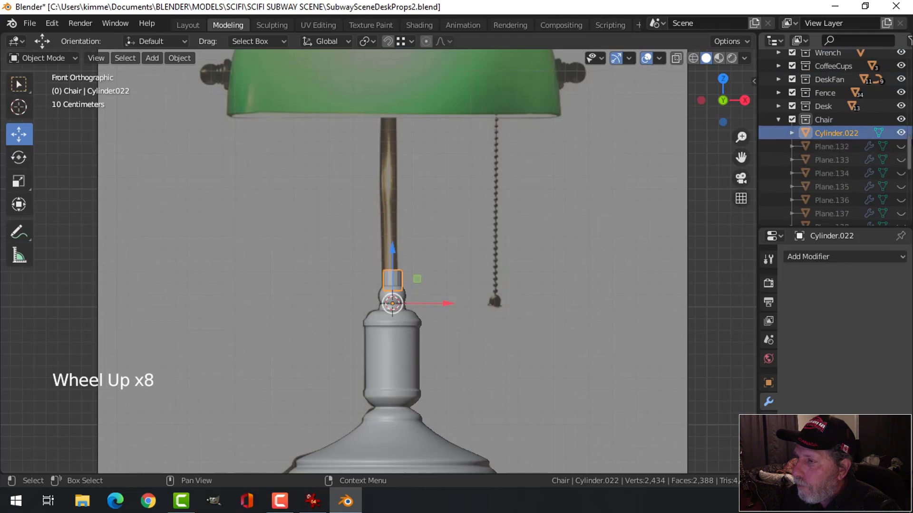
click(902, 136)
click(902, 137)
drag(834, 139, 808, 189)
scroll(826, 218, down, 9)
click(792, 186)
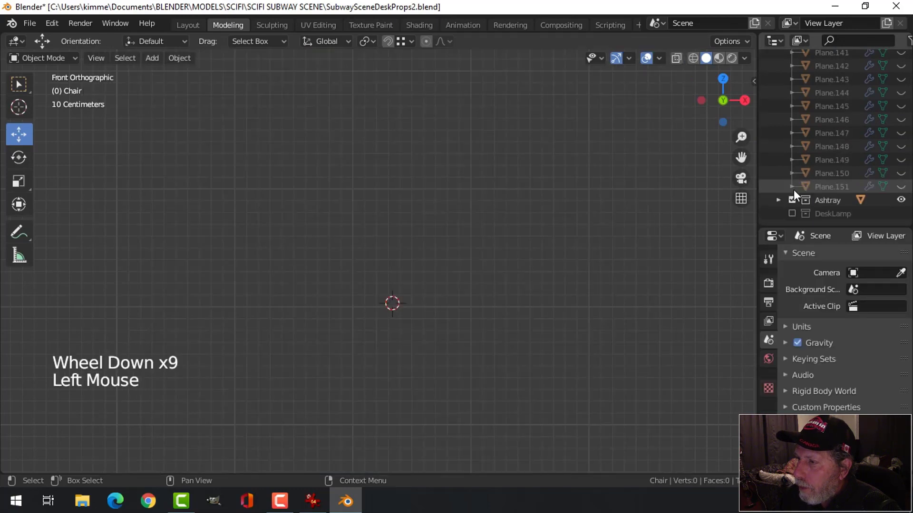
click(792, 213)
key(ctrl+s)
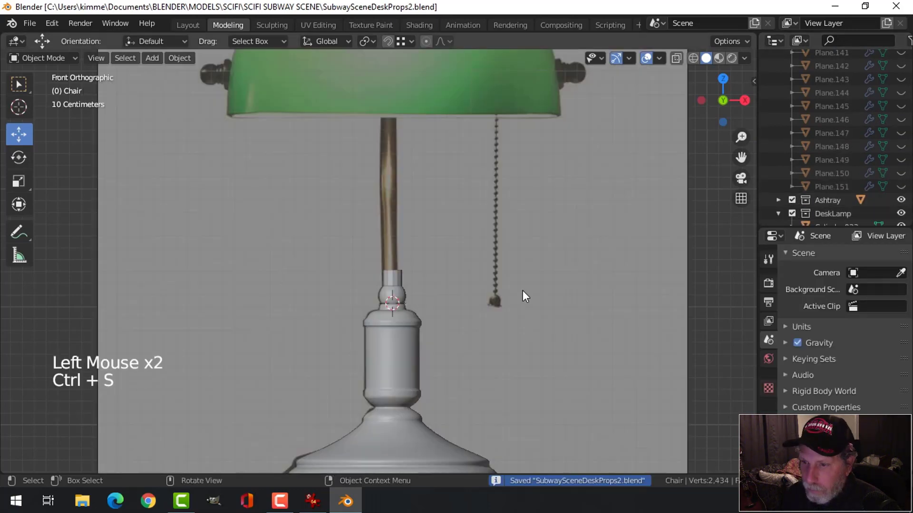
Step: Select all lamp objects together with the reference image and shift them about 0.012 m in negative X
scroll(484, 339, up, 4)
scroll(484, 338, down, 2)
key(a)
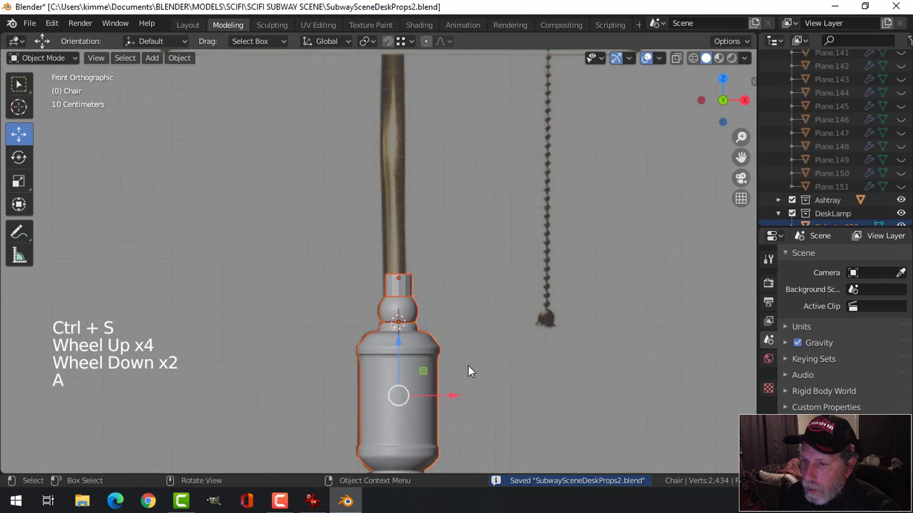
drag(451, 397, 446, 395)
Step: Select the cylinder, base and sphere without the reference image and shift them about 0.024 m in negative X
scroll(879, 212, down, 3)
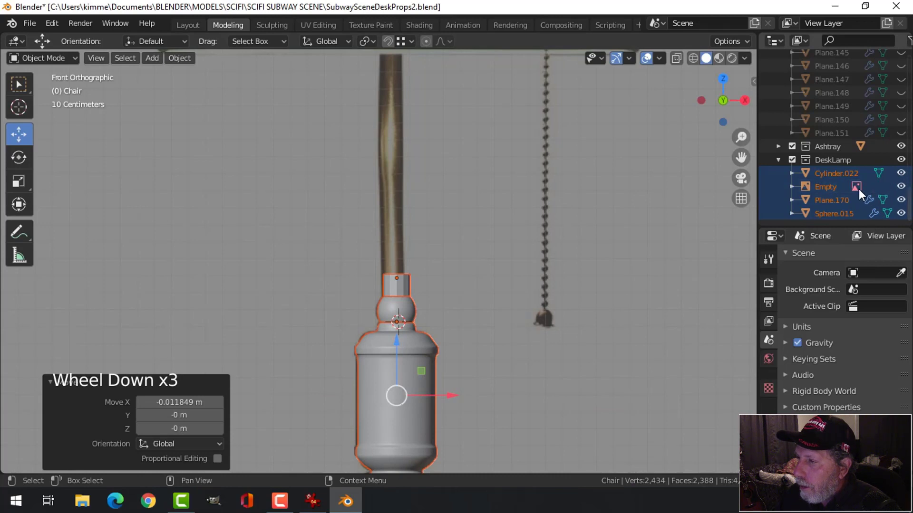
click(831, 173)
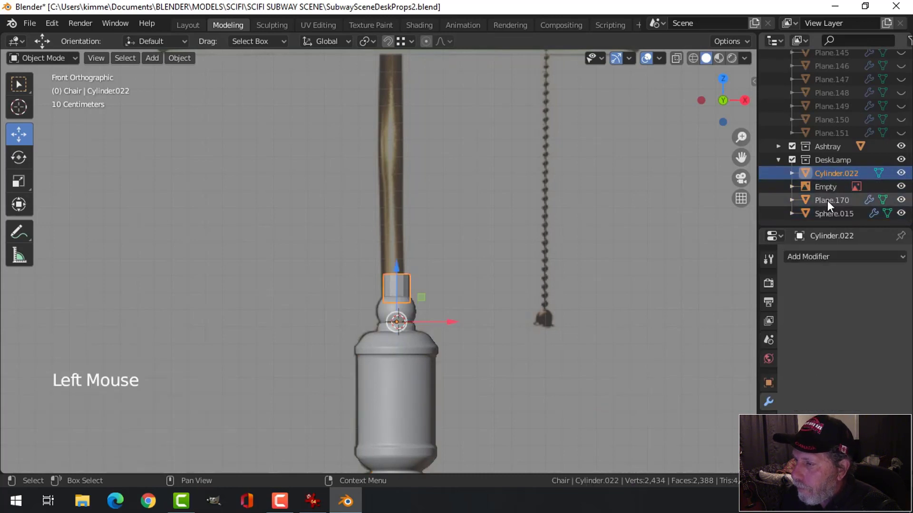
ctrl+click(827, 200)
ctrl+click(832, 213)
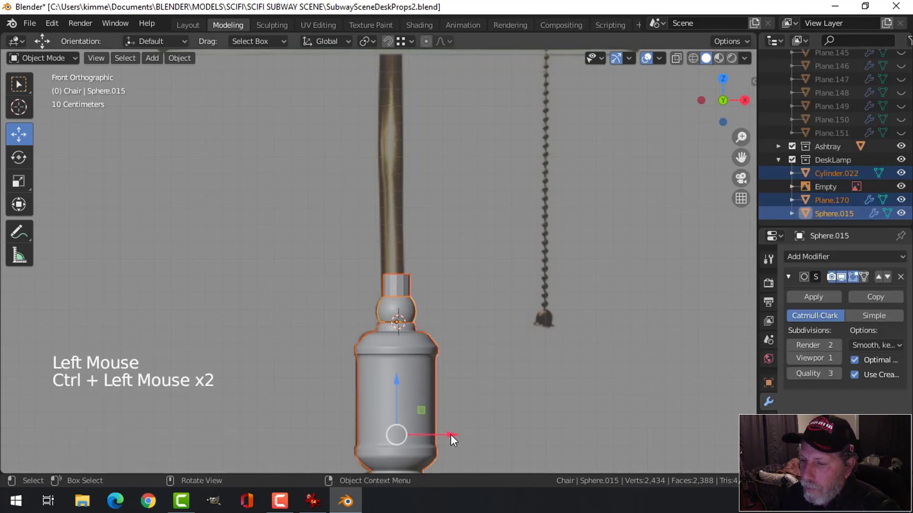
drag(450, 435, 443, 432)
scroll(462, 343, up, 3)
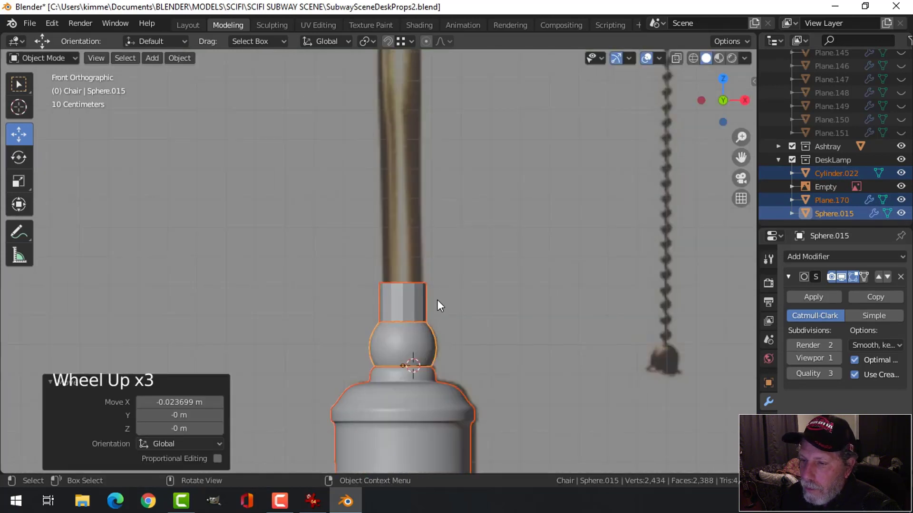
Step: Narrow the small cylinder's mesh to about 0.80 on X and Y to match the stem's width in the reference
key(alt+a)
click(412, 291)
shift+middle_drag(493, 315, 498, 317)
key(Tab)
key(a)
scroll(525, 326, up, 4)
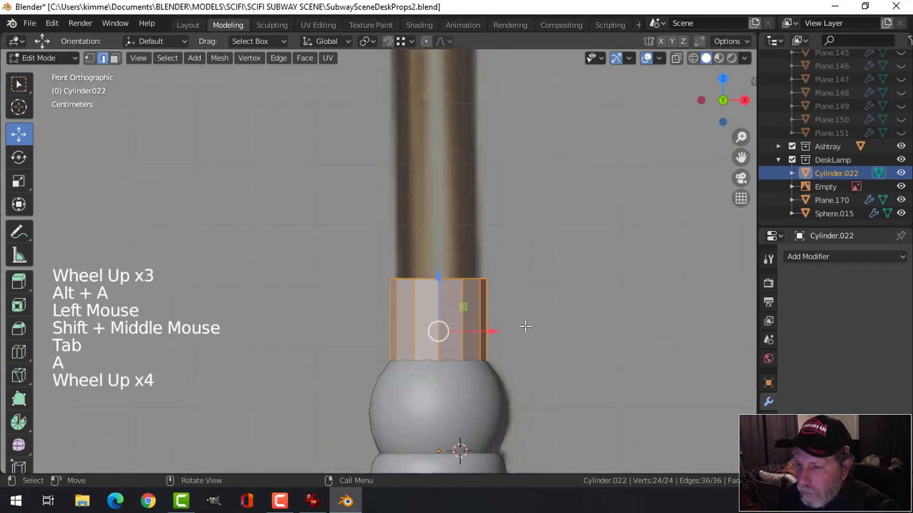
key(s)
key(shift+z)
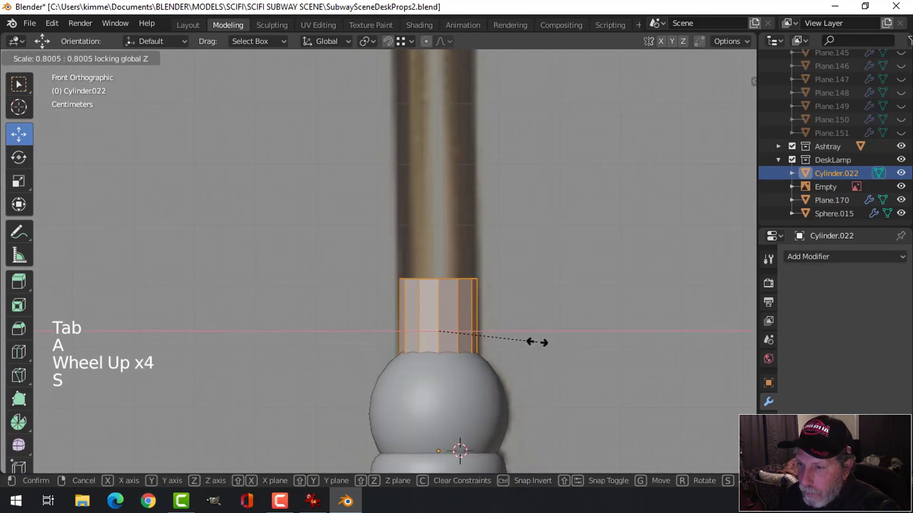
click(537, 343)
scroll(540, 345, down, 8)
key(alt+a)
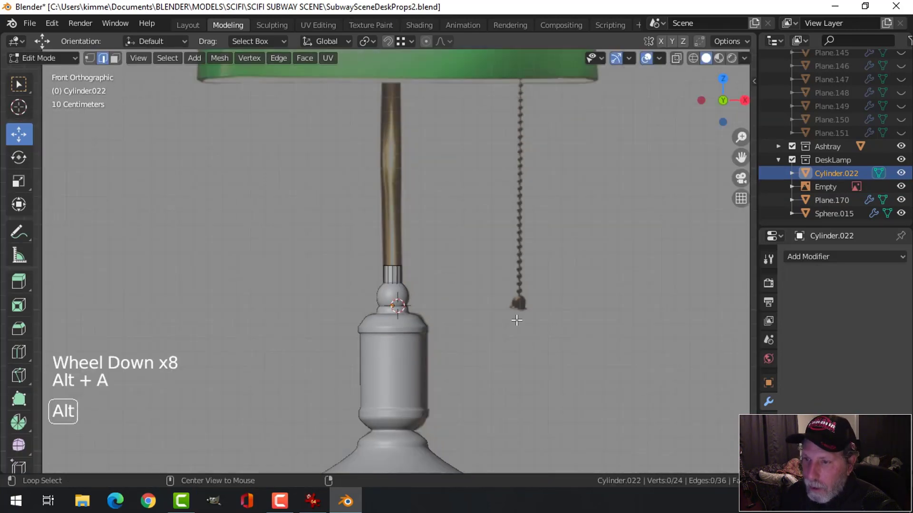
Step: Select the top edge loop of the small cylinder above the sphere
scroll(512, 311, down, 2)
scroll(461, 289, up, 6)
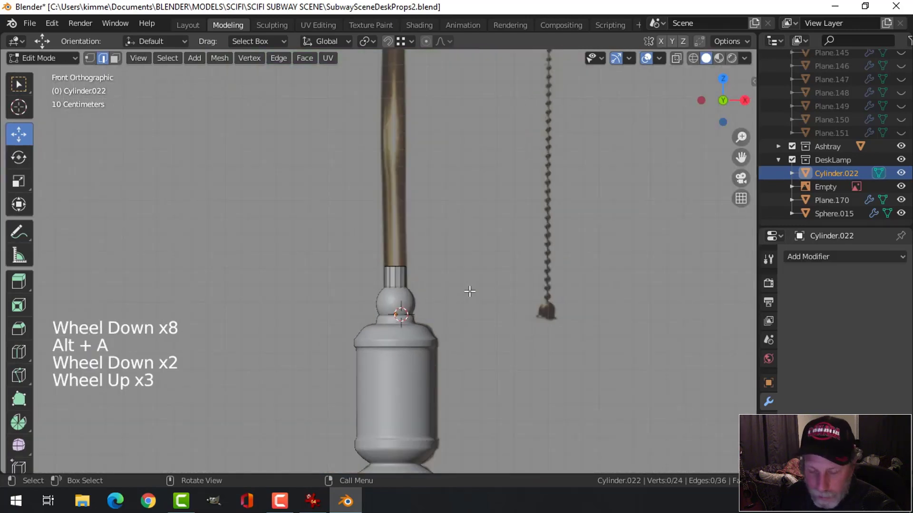
middle_drag(465, 293, 414, 295)
alt+shift+click(410, 290)
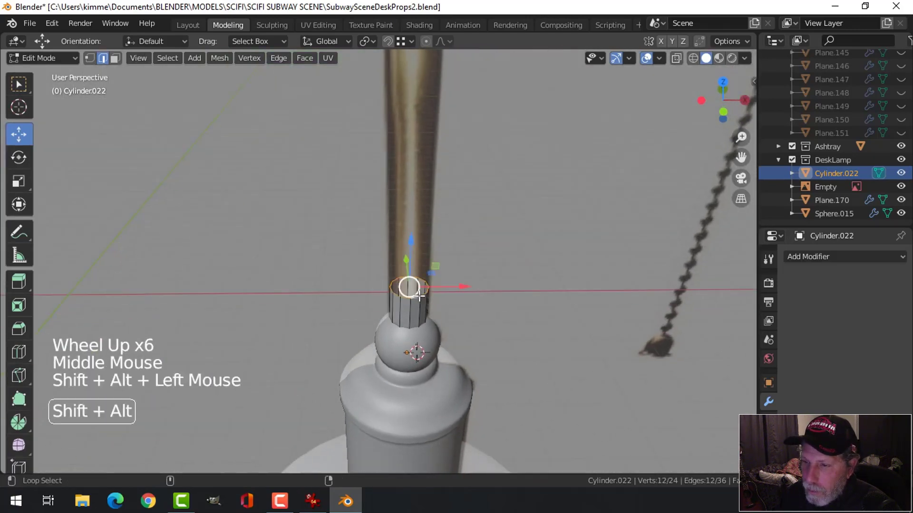
Step: Extend the lamp's pole by raising the cylinder's top edge loop about 1.69 m along Z, and return to Object Mode
key(KP_1)
scroll(475, 304, down, 5)
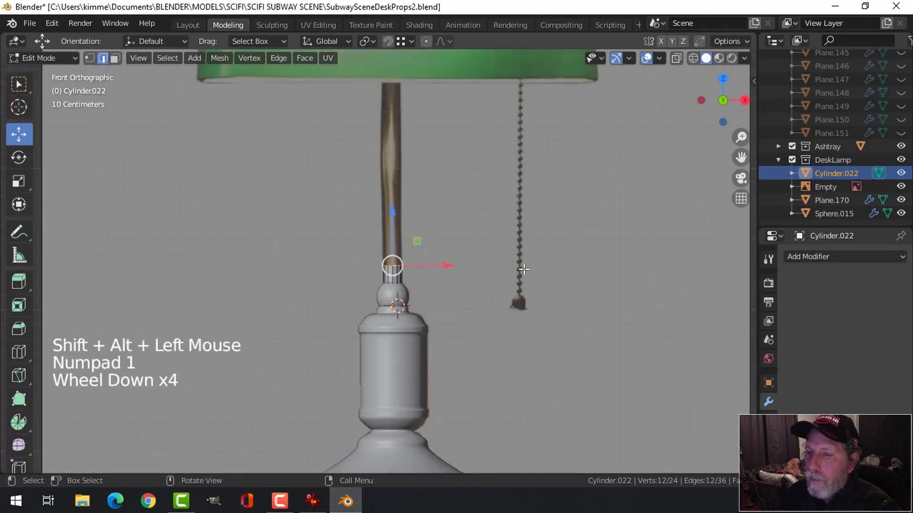
shift+middle_drag(483, 205, 495, 307)
drag(412, 310, 438, 109)
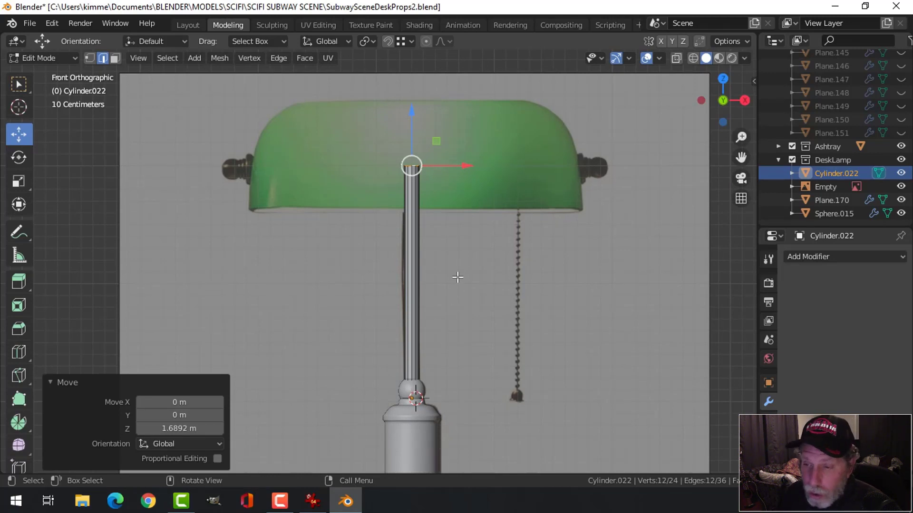
key(alt+a)
key(Tab)
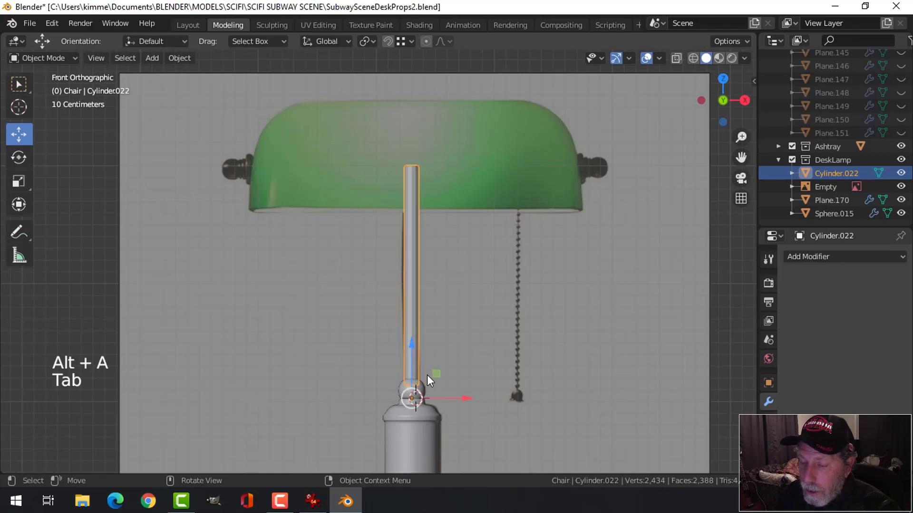
Step: Duplicate the small sphere at the pole's base and move the copy up along Z to the pole's upper end
key(alt+a)
click(415, 328)
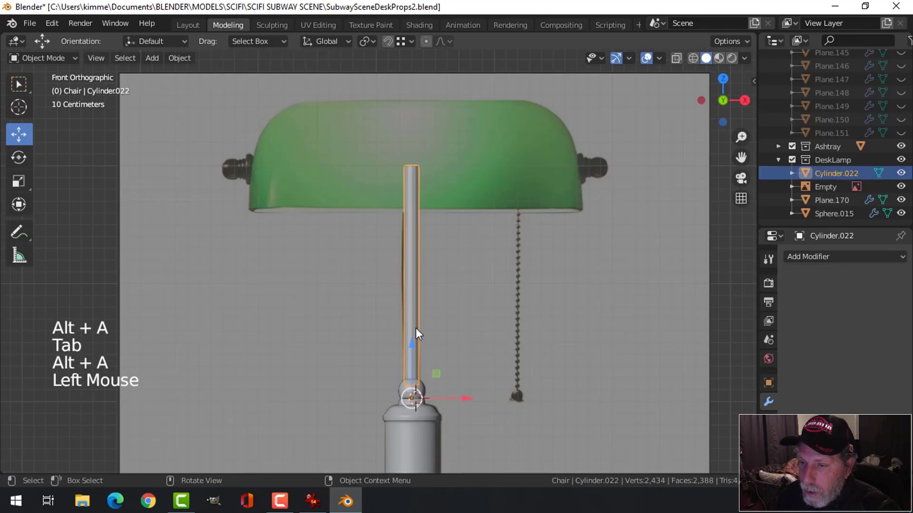
right_click(415, 328)
key(alt+a)
click(413, 396)
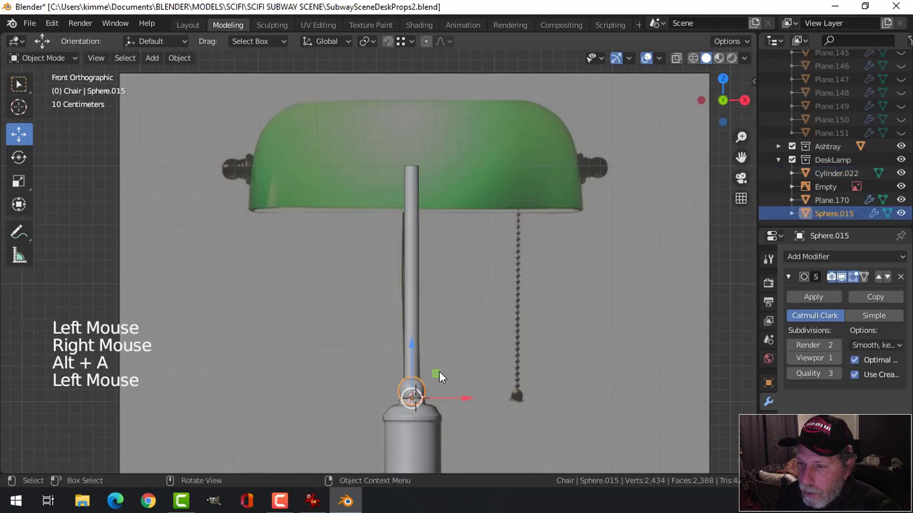
key(shift+d)
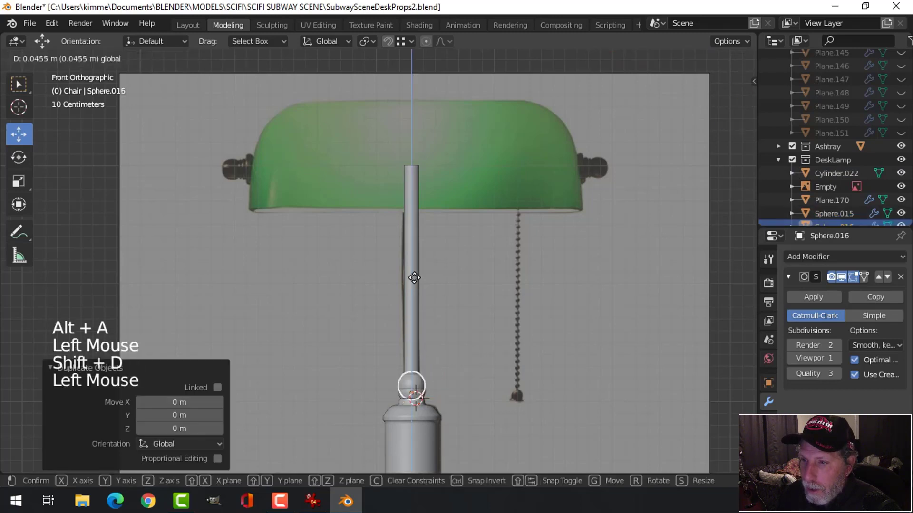
click(440, 107)
middle_drag(485, 179, 380, 242)
key(alt+a)
Step: Snap the 3D cursor to the sphere on top of the pole
scroll(563, 265, down, 3)
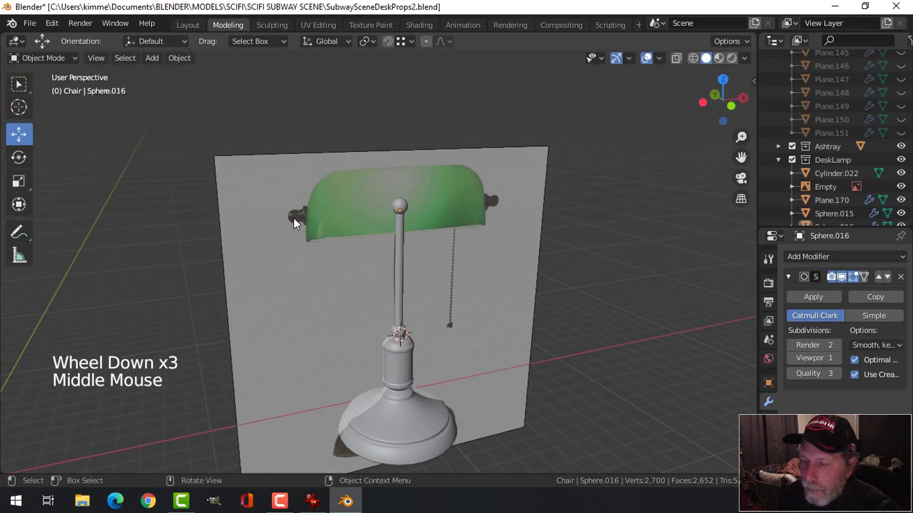
middle_drag(293, 217, 402, 211)
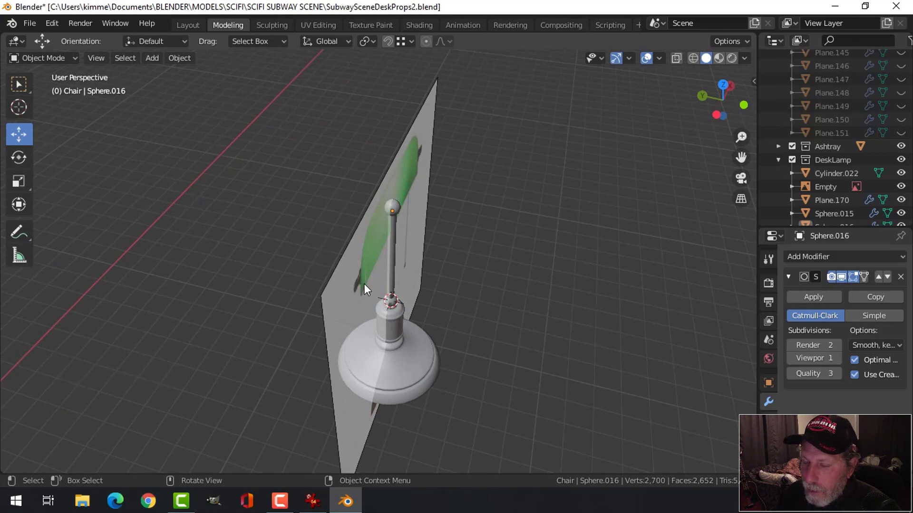
middle_drag(423, 286, 407, 227)
scroll(413, 224, up, 2)
click(410, 189)
middle_drag(411, 190, 518, 261)
key(shift+s)
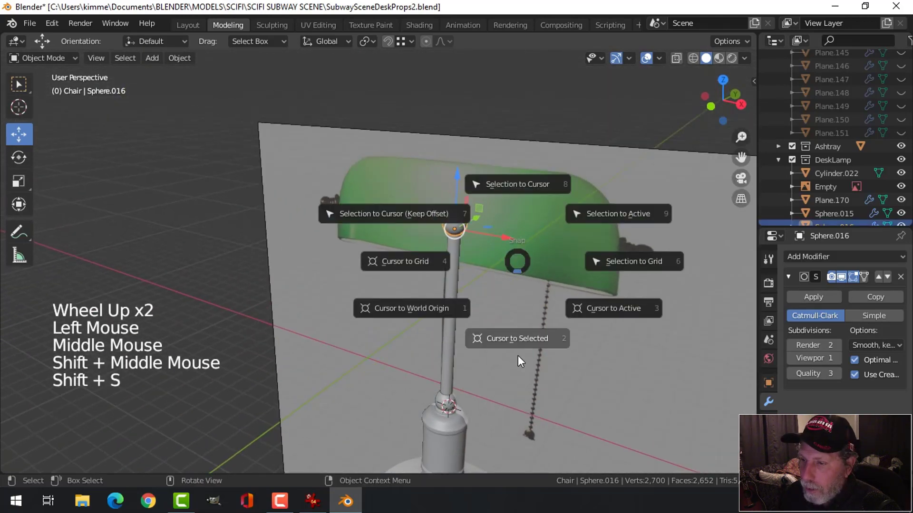
click(517, 338)
Step: Add a 2 m plane at the 3D cursor
key(KP_7)
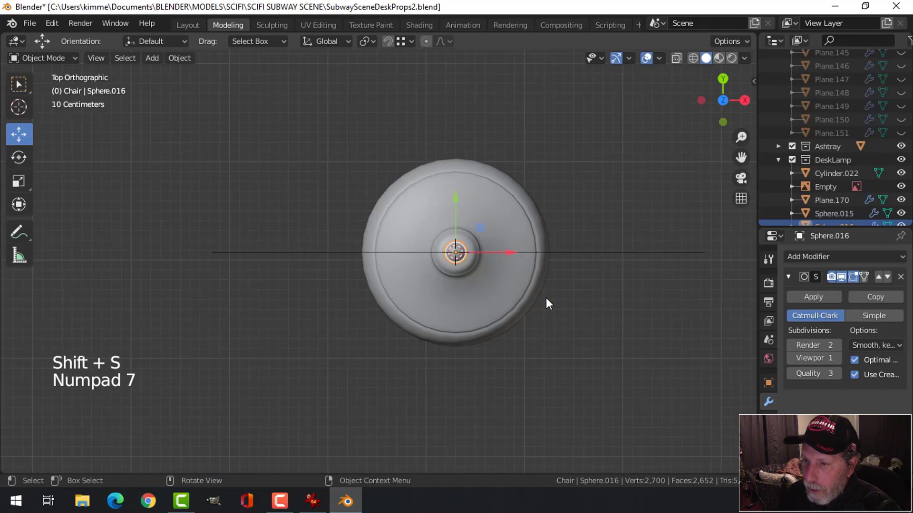
key(shift+a)
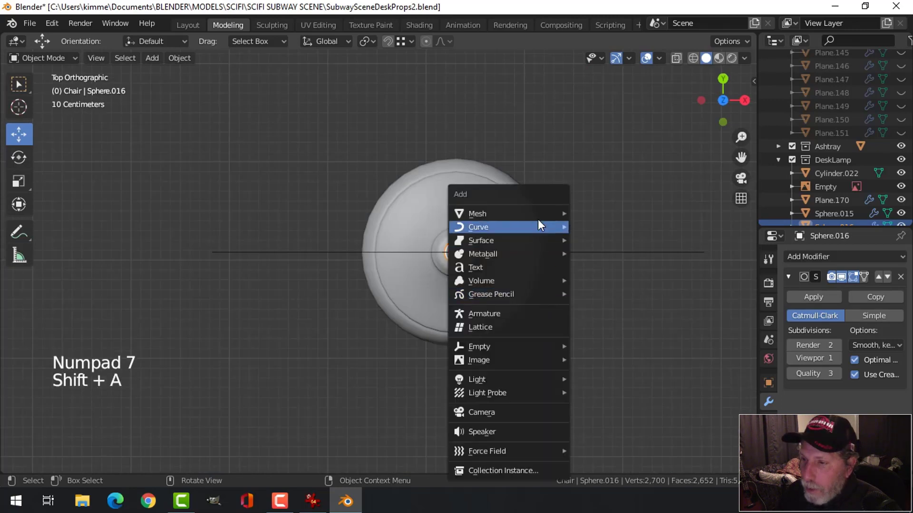
mouse_move(551, 212)
click(583, 209)
scroll(553, 280, down, 2)
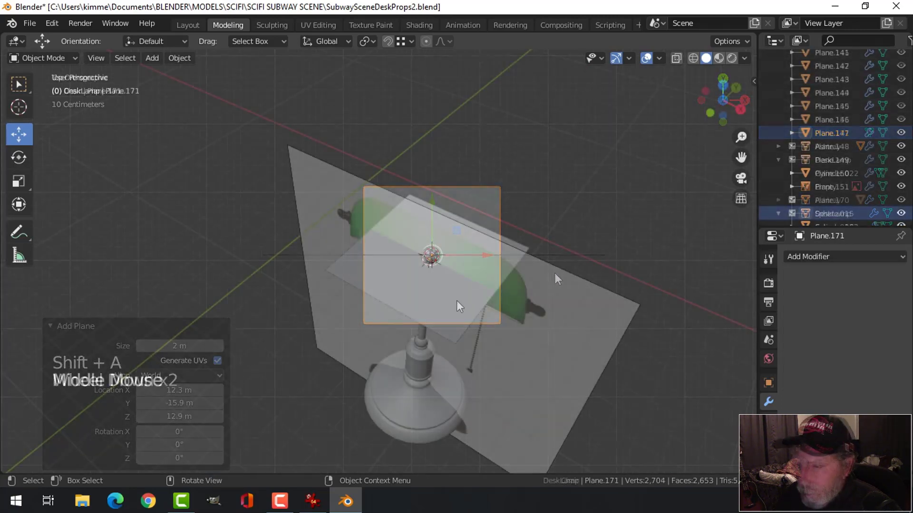
click(458, 303)
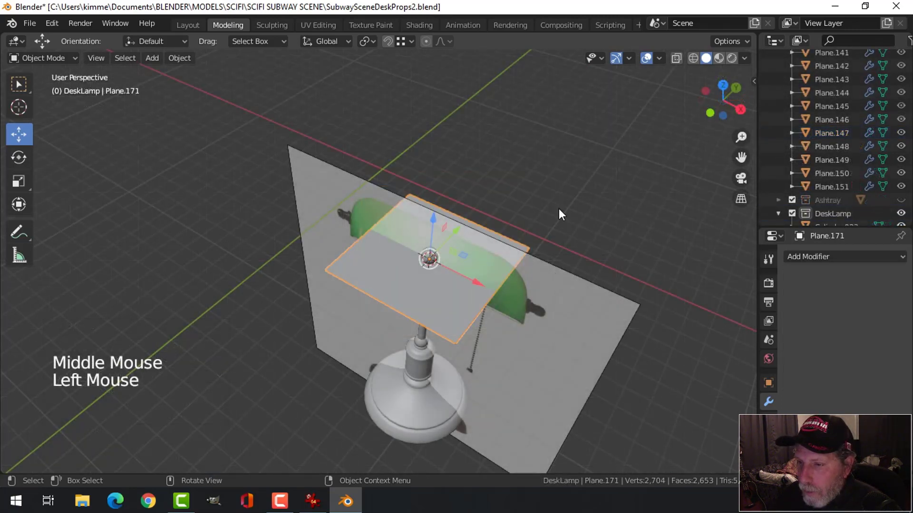
middle_drag(558, 209, 578, 243)
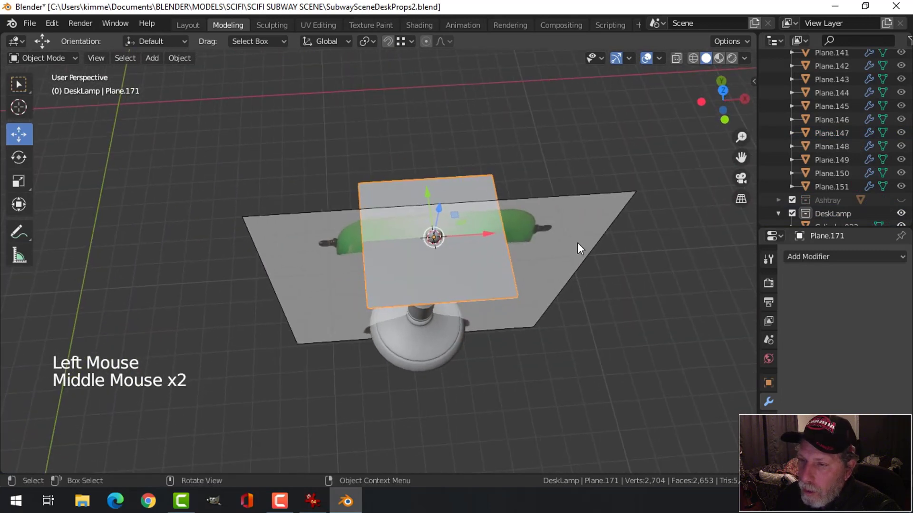
Step: Delete the plane's two front vertices in Edit Mode, keeping only the rear edge
key(Tab)
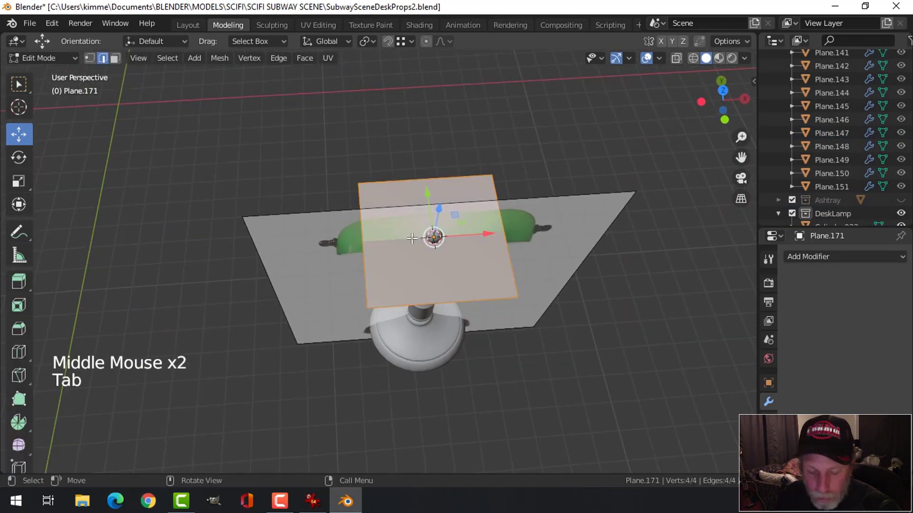
key(1)
middle_drag(417, 245, 434, 252)
key(alt+a)
click(347, 307)
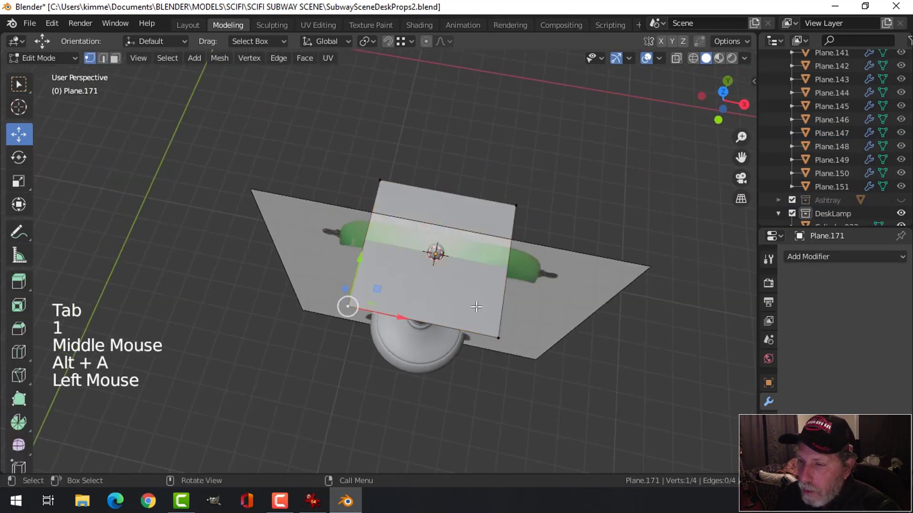
shift+click(498, 338)
key(x)
click(479, 232)
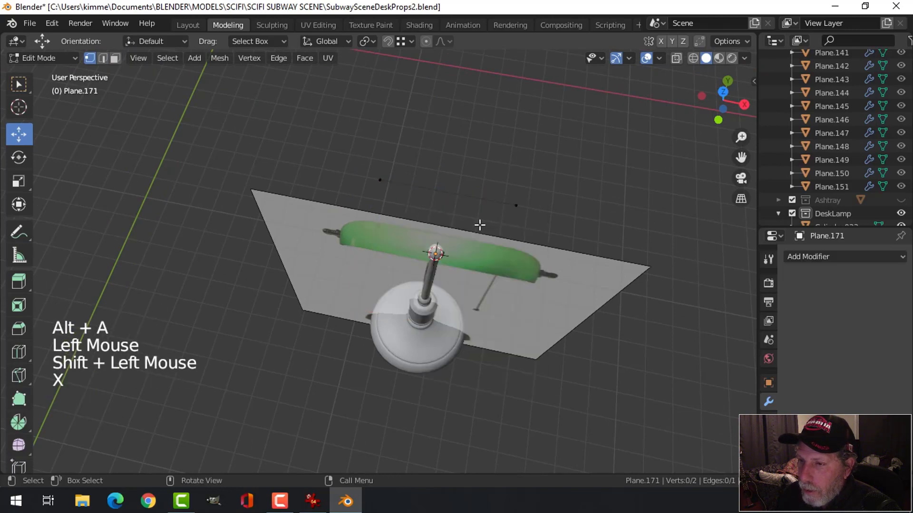
Step: Move the remaining edge about 0.91 m and a further 0.10 m along negative Y, in line with the pole
key(a)
middle_drag(530, 252, 442, 213)
drag(518, 248, 472, 248)
key(KP_7)
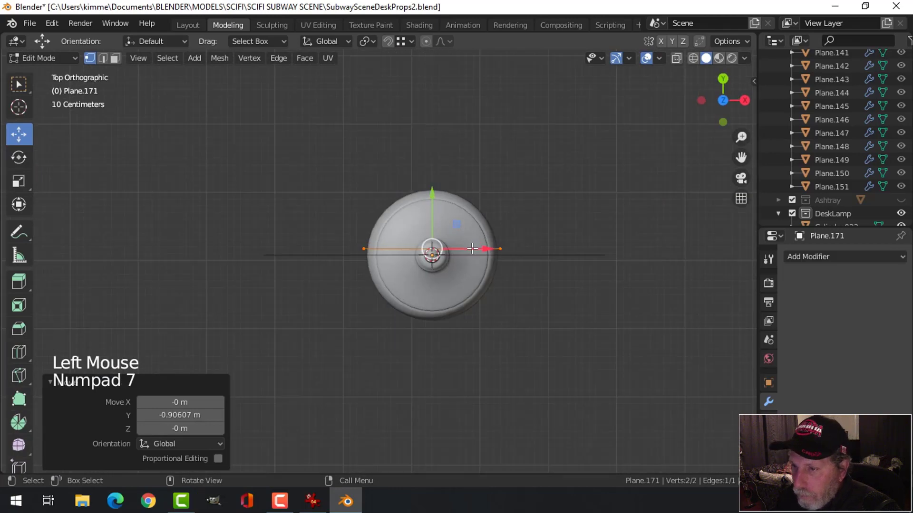
scroll(471, 238, up, 3)
drag(473, 186, 473, 199)
middle_drag(599, 312, 587, 274)
Step: Scale the edge by about 1.615 along X to reach the shade's side knobs, and raise it about 0.05 m along Z
key(s)
key(x)
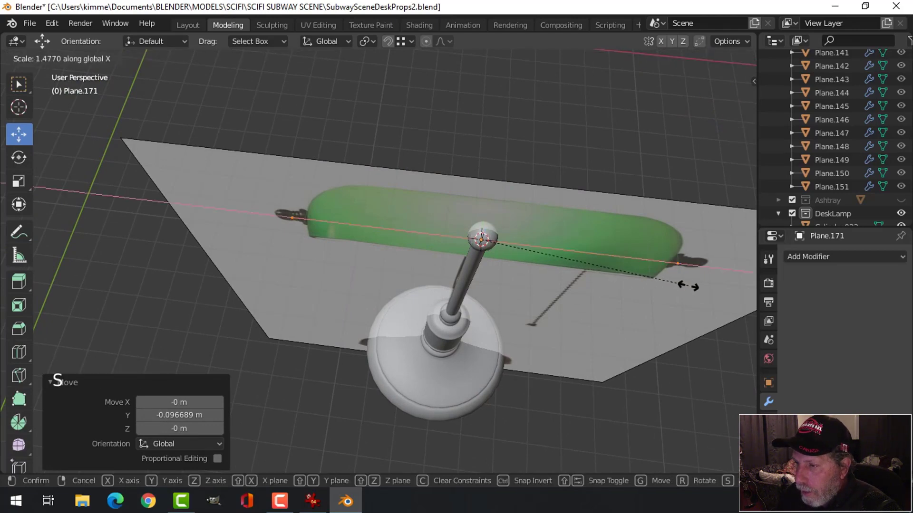
click(708, 287)
middle_drag(709, 286, 609, 262)
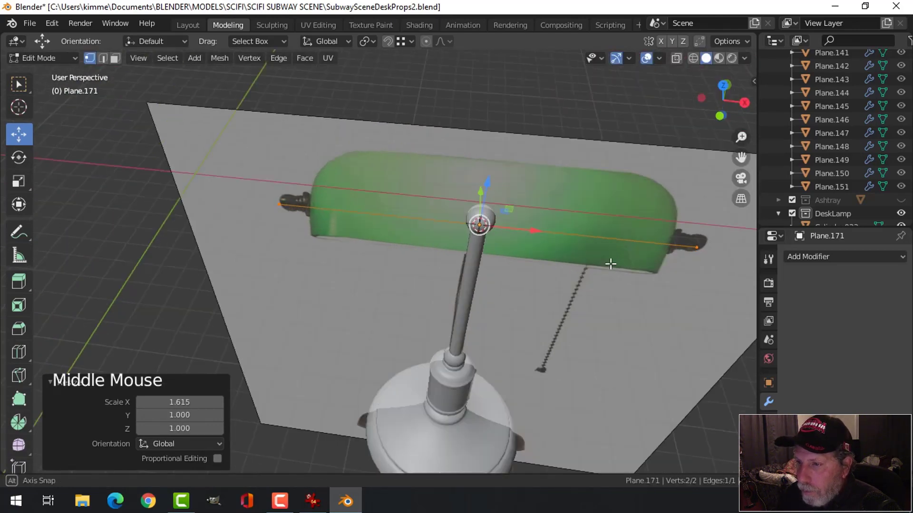
key(KP_1)
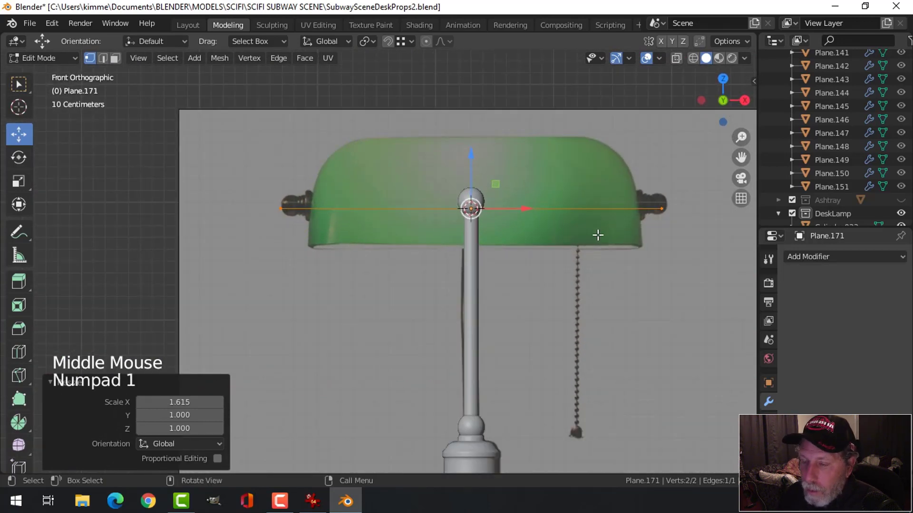
drag(473, 155, 470, 147)
Step: Extrude the edge about 1 m along negative Y, away from the reference image
middle_drag(352, 194, 437, 251)
scroll(489, 273, down, 2)
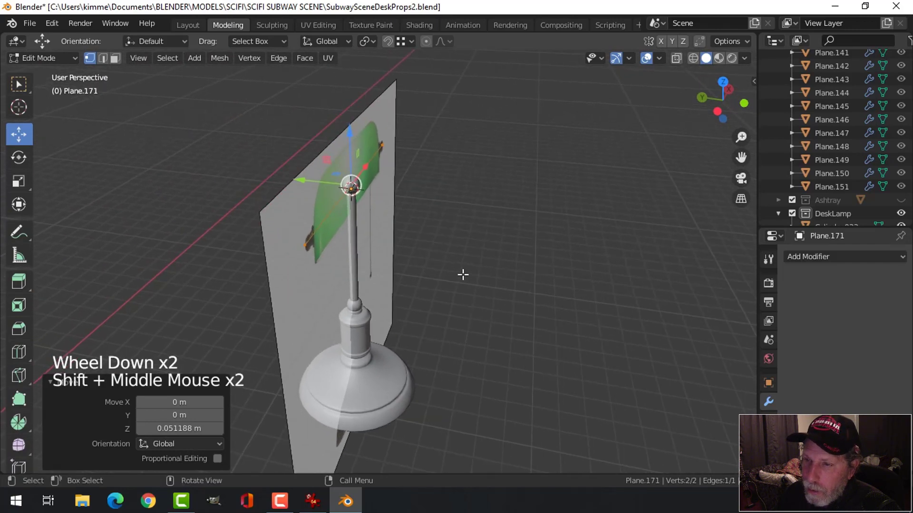
key(e)
click(381, 204)
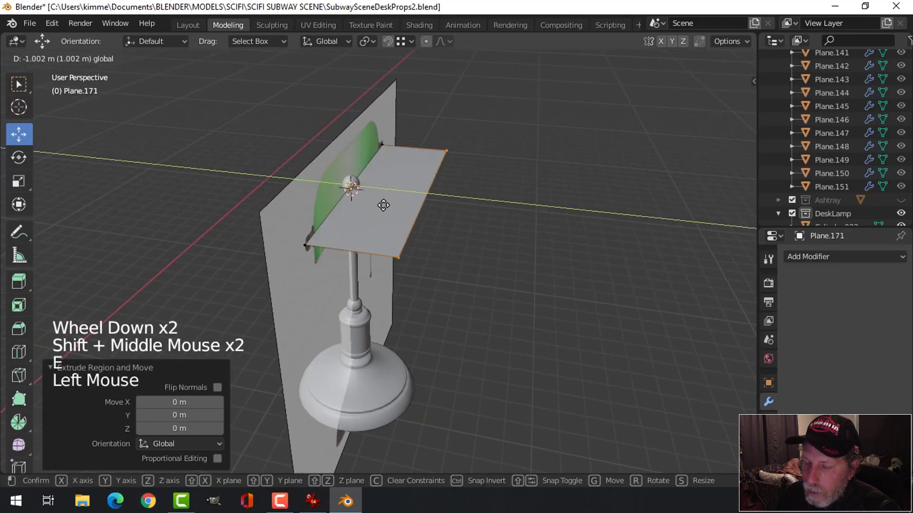
Step: Delete the extruded plane's outer front edge and its face, keeping the rear edge and both side edges
middle_drag(381, 204, 236, 233)
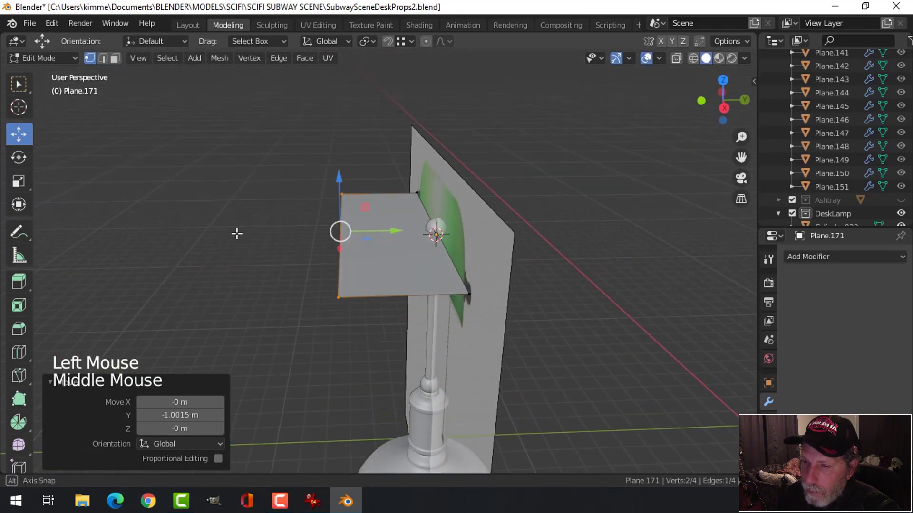
middle_drag(410, 284, 421, 298)
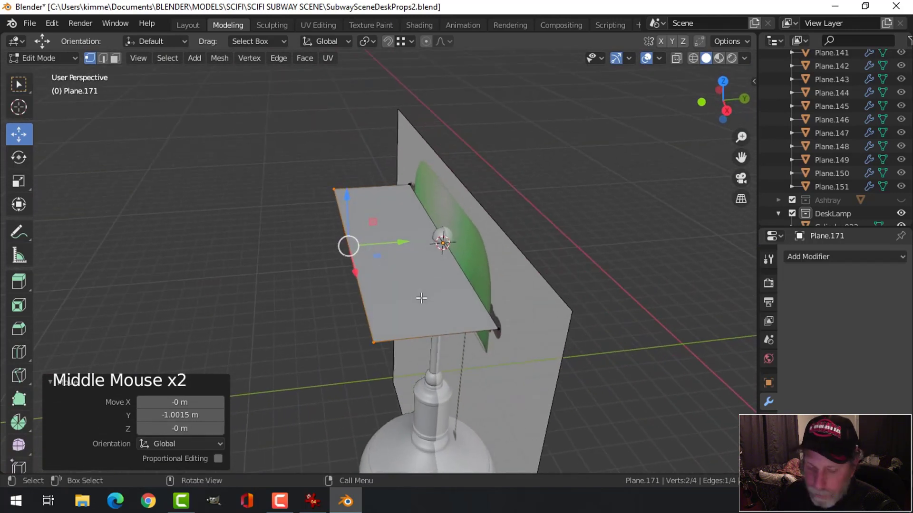
key(2)
click(363, 303)
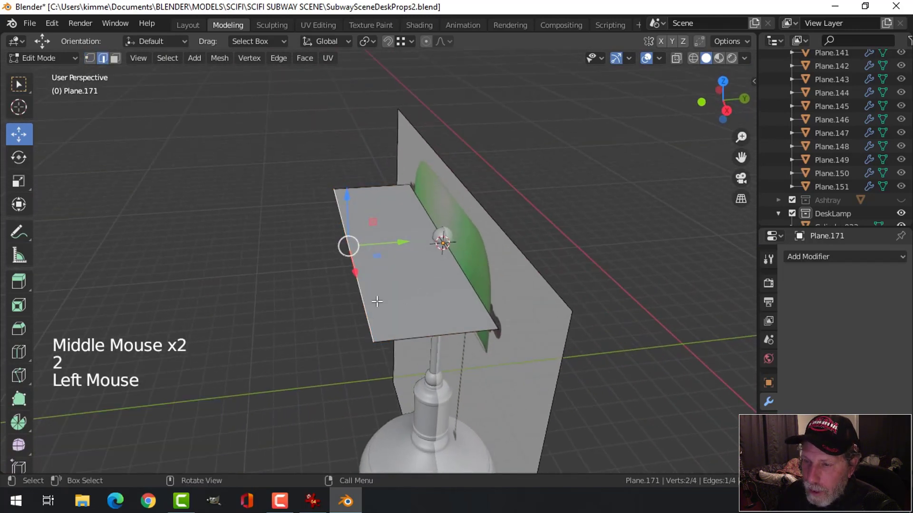
key(x)
click(355, 316)
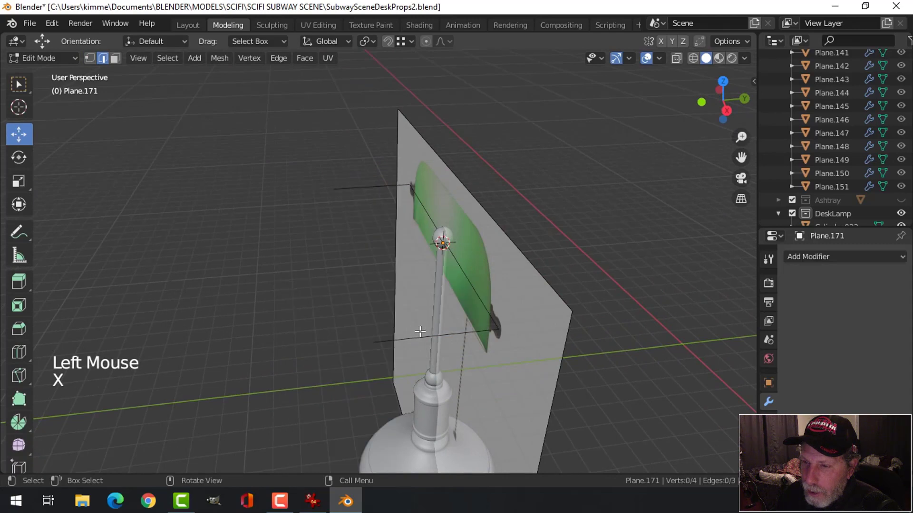
Step: Vertex-bevel the two rear corners of the open frame with a 0.183 m offset and 5 segments
middle_drag(406, 326, 486, 272)
click(472, 291)
key(Tab)
key(1)
scroll(472, 291, up, 2)
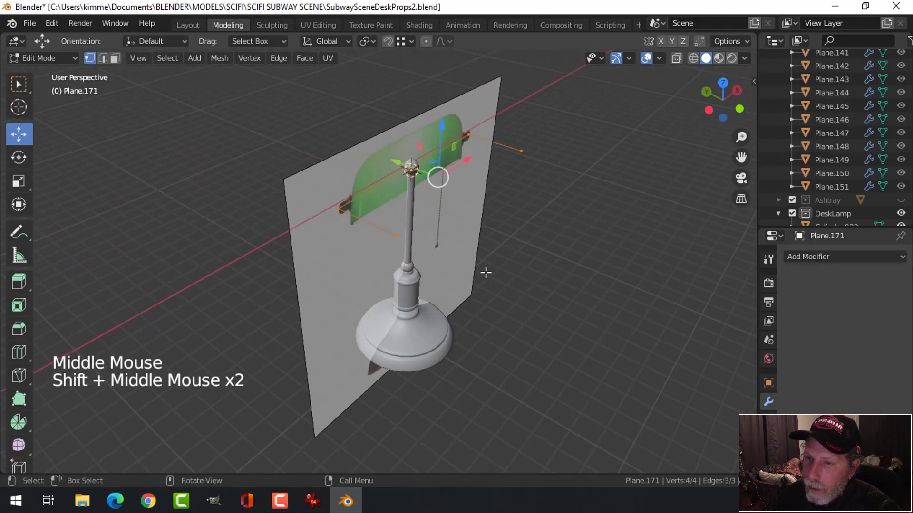
key(alt+a)
click(338, 208)
shift+click(468, 134)
middle_drag(468, 135, 481, 255)
scroll(450, 231, up, 3)
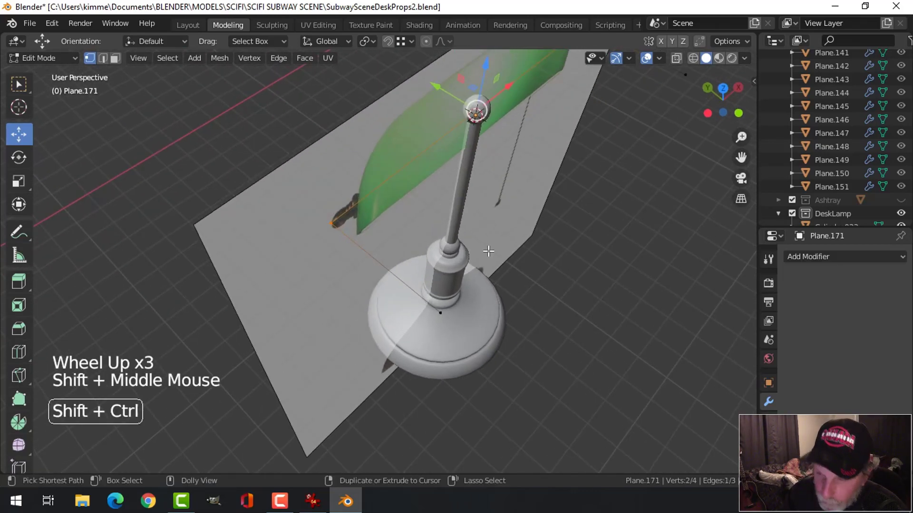
key(ctrl+shift+b)
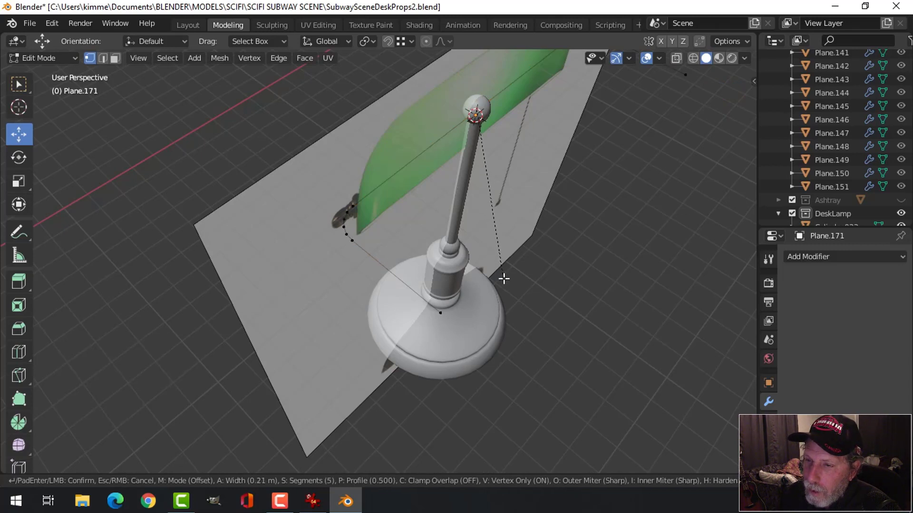
click(504, 274)
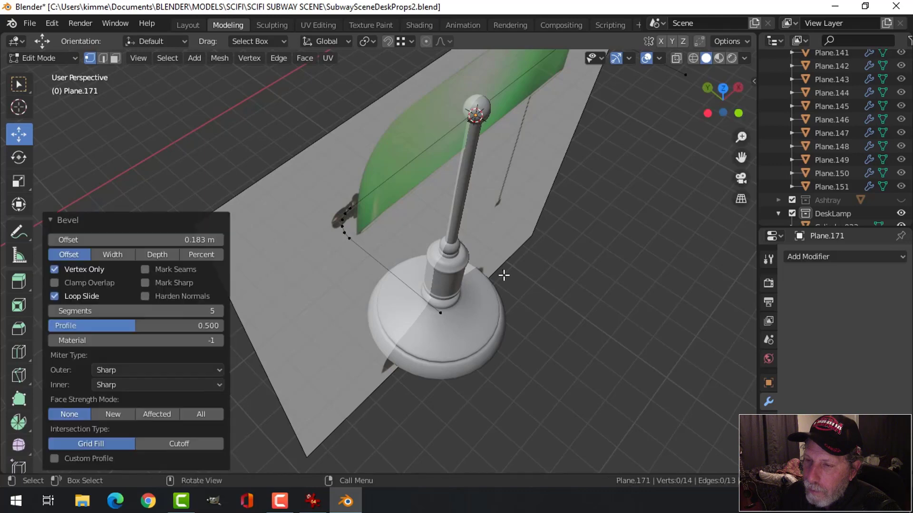
middle_drag(502, 276, 526, 230)
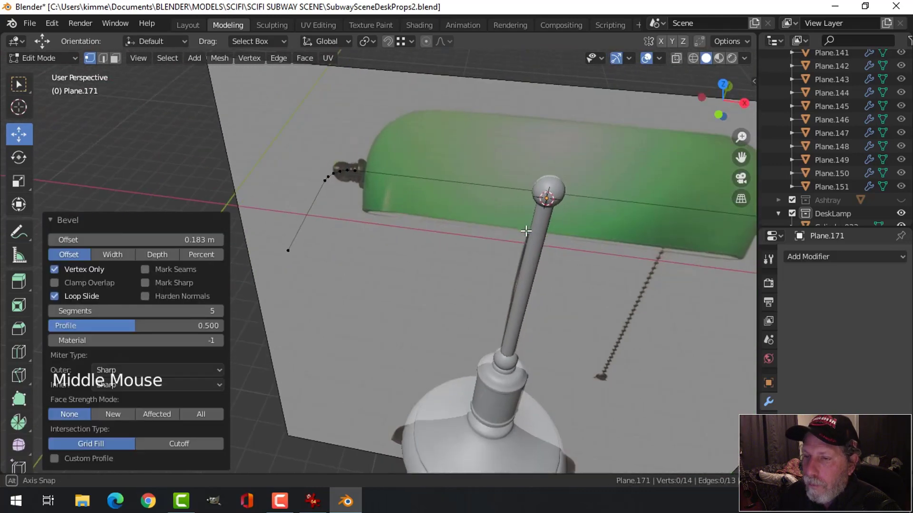
Step: Return to Object Mode and convert the frame from a mesh to a curve
key(Tab)
scroll(440, 246, down, 3)
middle_drag(440, 246, 429, 218)
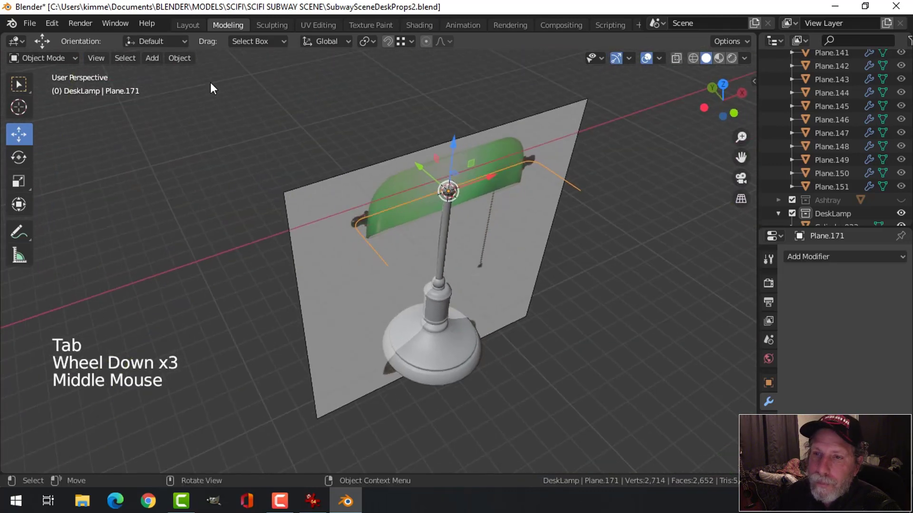
click(179, 58)
mouse_move(201, 409)
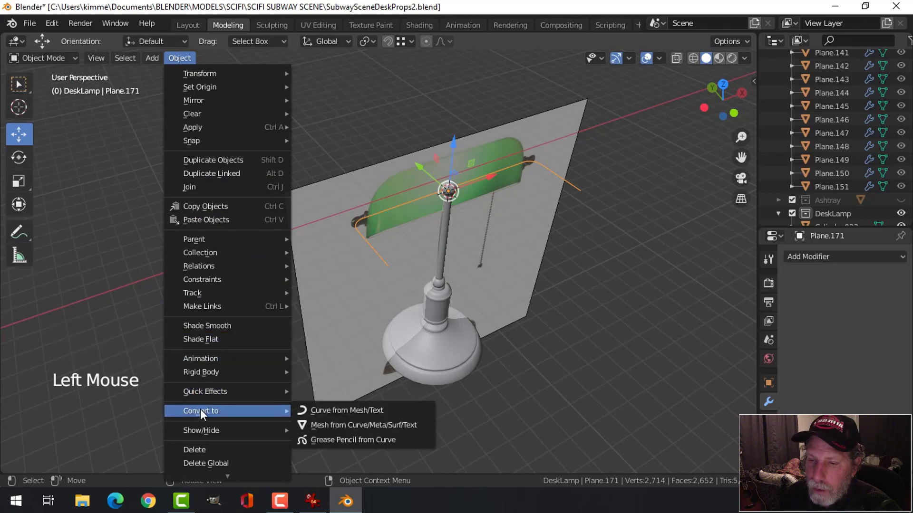
click(344, 413)
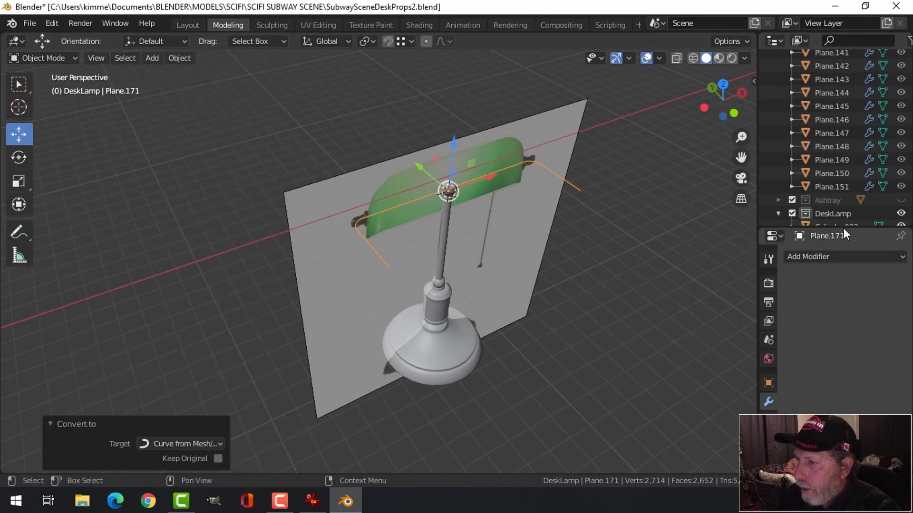
Step: Give the arm frame curve round thickness with a bevel resolution of 3 and a depth of about 0.064 m
drag(843, 227, 843, 98)
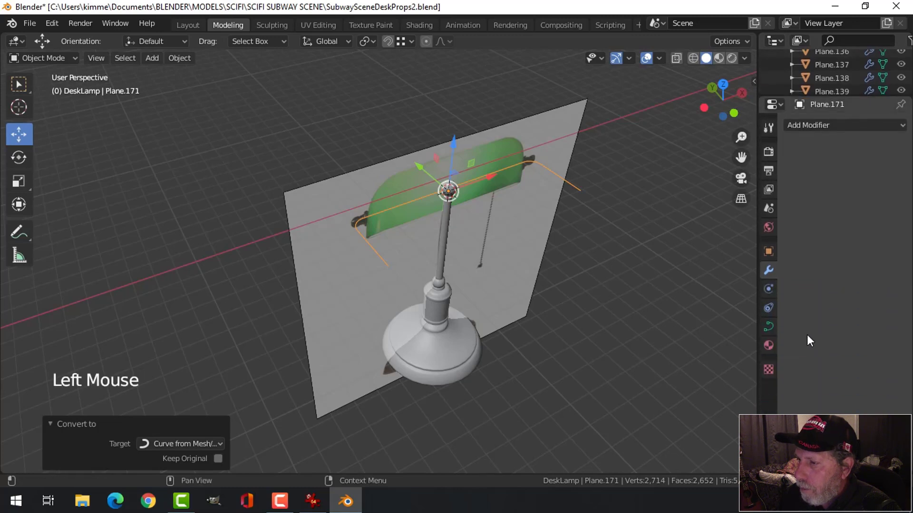
click(770, 326)
scroll(864, 170, up, 3)
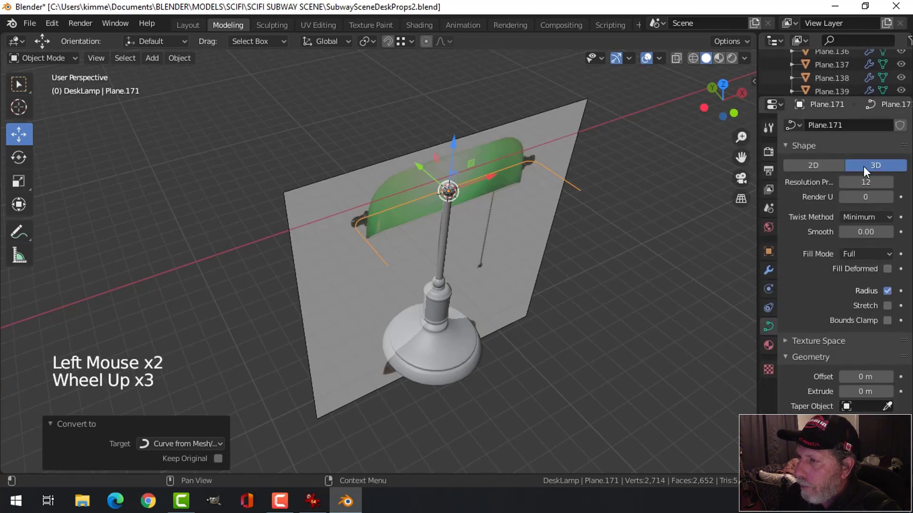
click(862, 182)
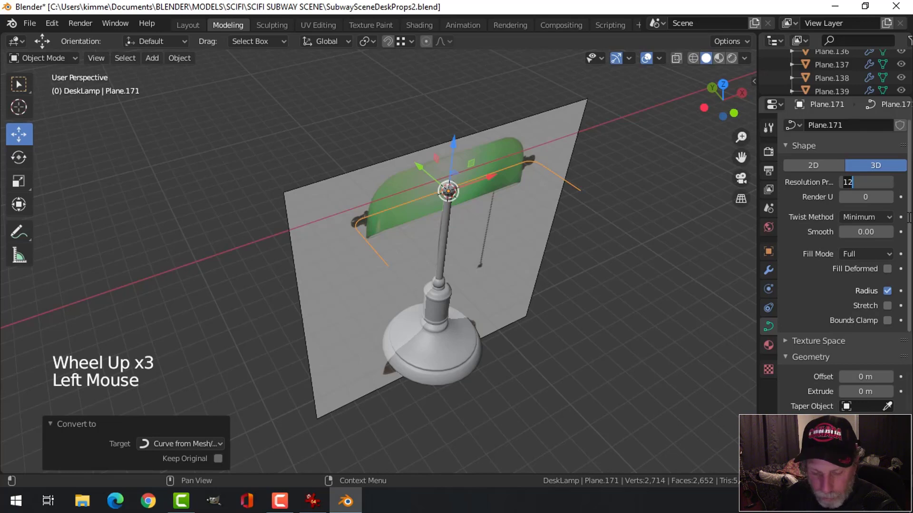
scroll(869, 398, down, 4)
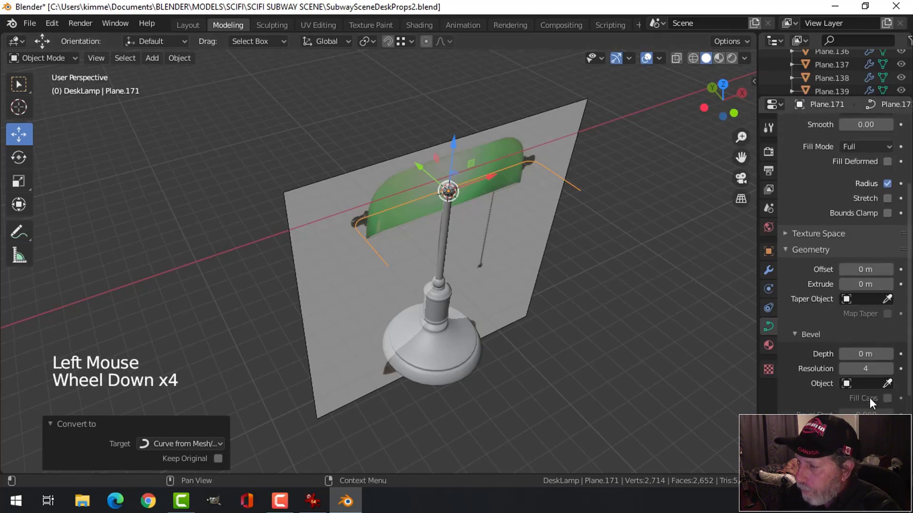
click(874, 370)
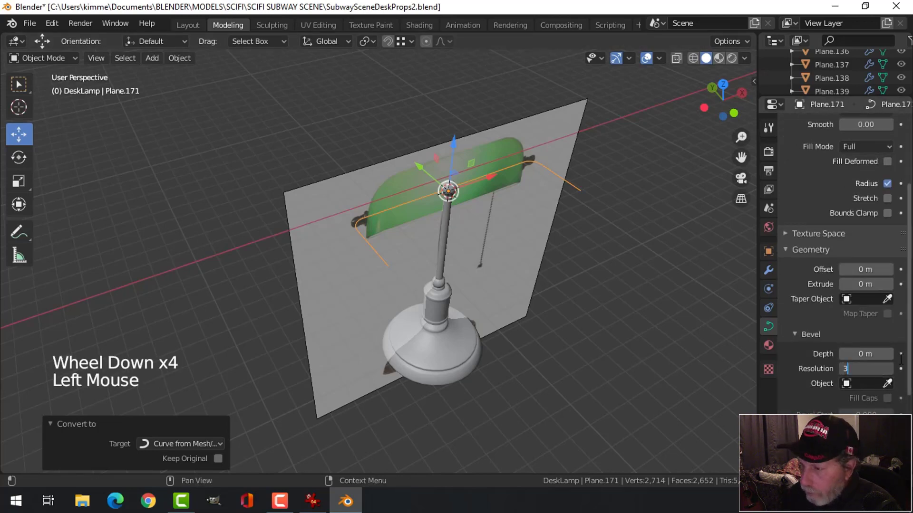
shift+drag(879, 355, 897, 354)
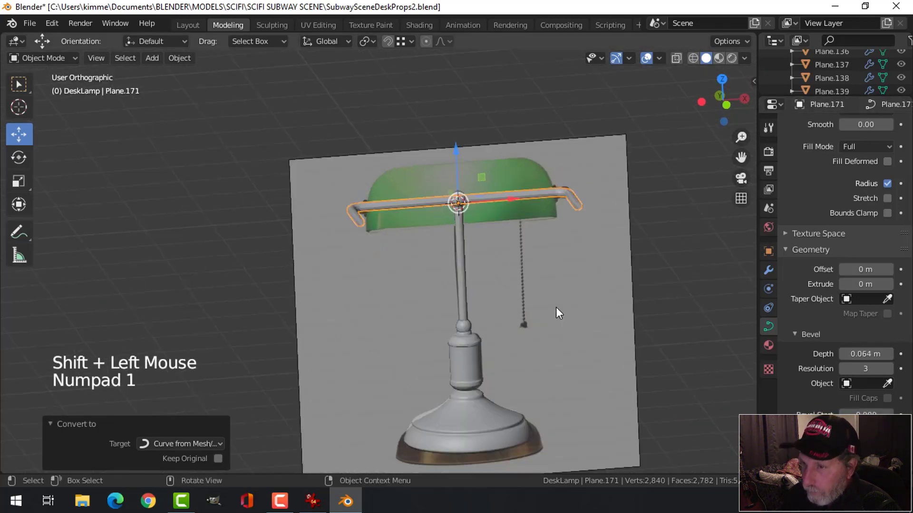
key(KP_1)
scroll(556, 308, up, 3)
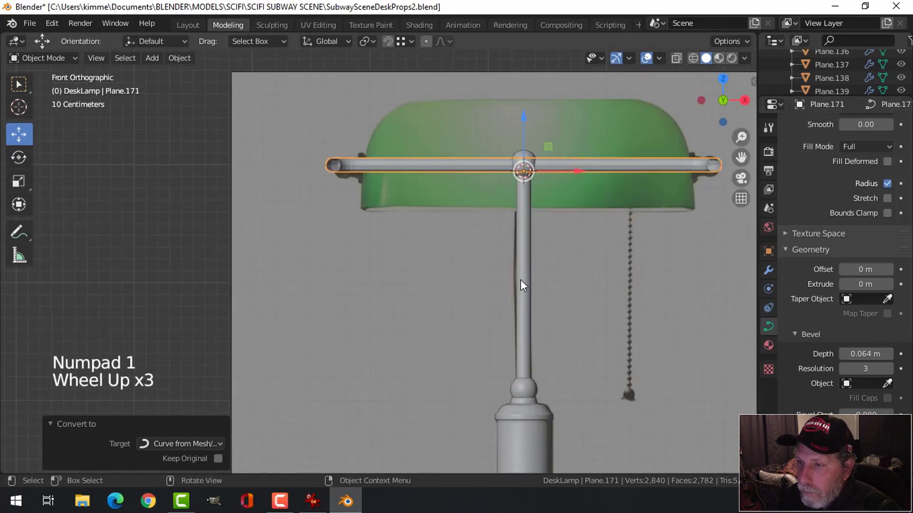
Step: Reduce the arm frame curve's bevel depth to 0.053 m
right_click(470, 167)
mouse_move(469, 165)
middle_down()
mouse_move(444, 249)
mouse_move(515, 258)
mouse_move(474, 252)
mouse_move(460, 160)
middle_up()
key(alt+a)
click(460, 161)
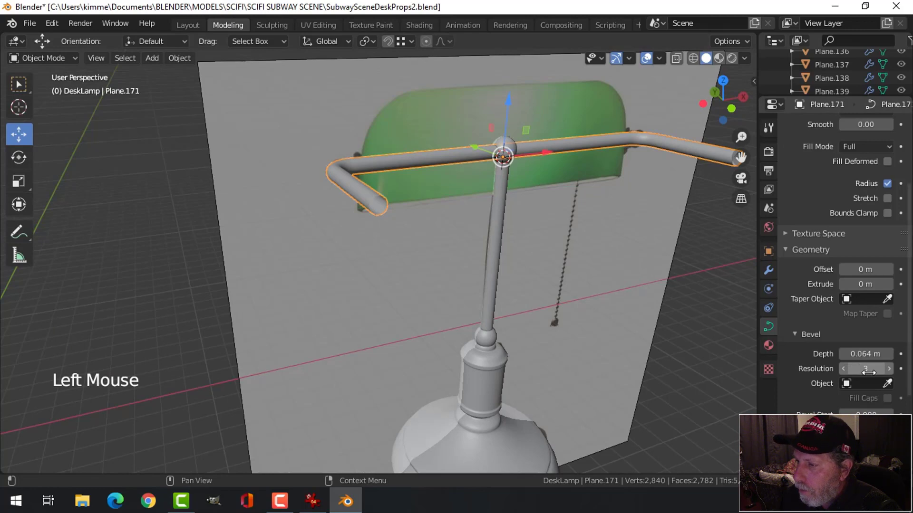
shift+drag(865, 354, 854, 354)
key(alt+a)
middle_drag(477, 270, 433, 292)
scroll(380, 266, down, 6)
scroll(468, 297, up, 3)
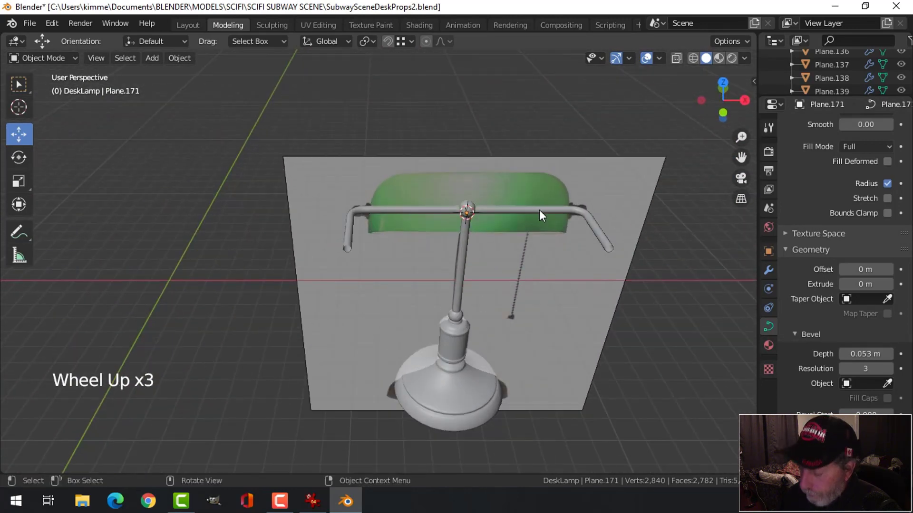
Step: Save the file and hide the arm frame curve so the reference image's shade finials are exposed
key(KP_1)
key(ctrl+s)
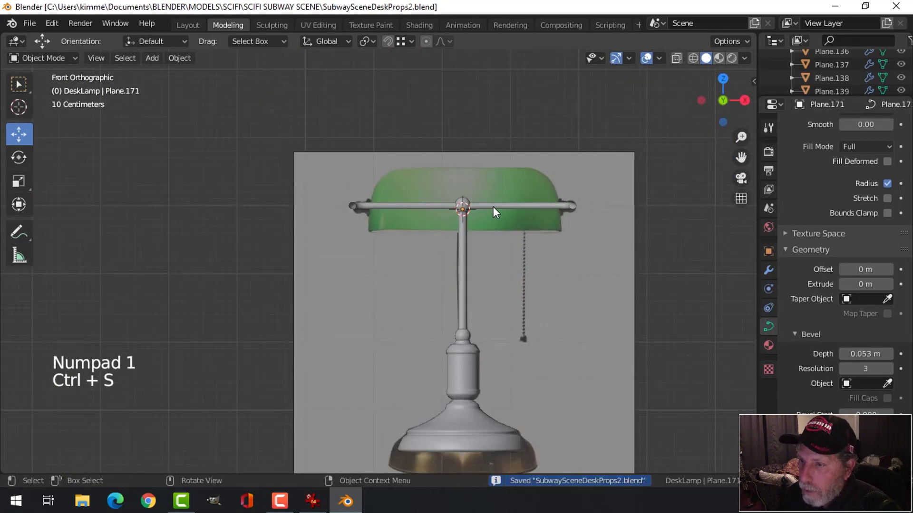
click(493, 207)
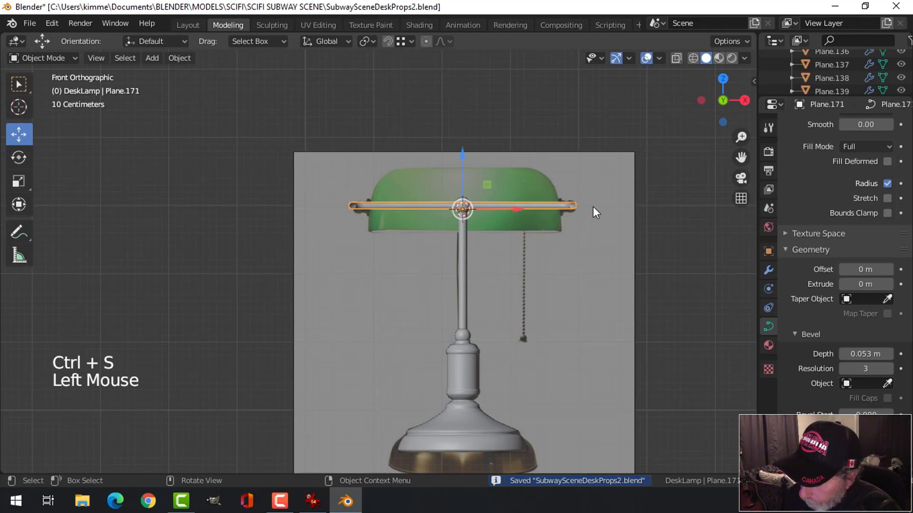
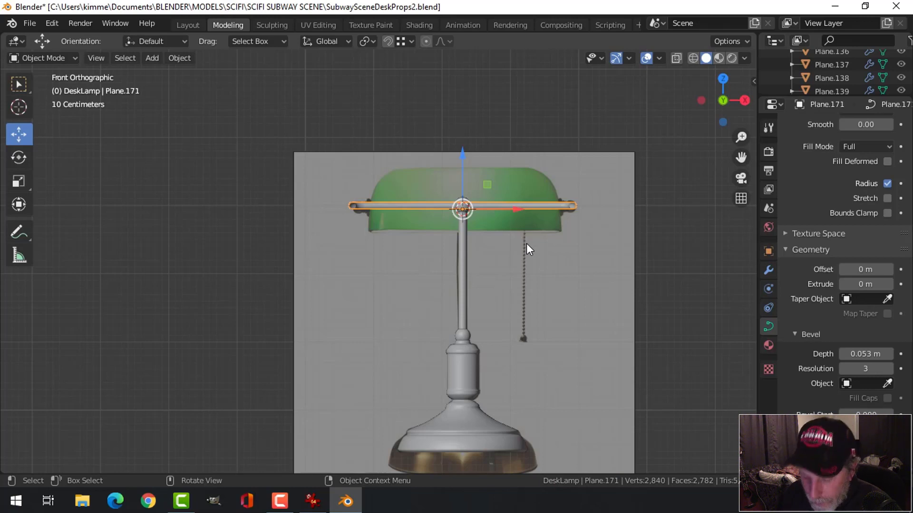
key(h)
scroll(433, 235, up, 4)
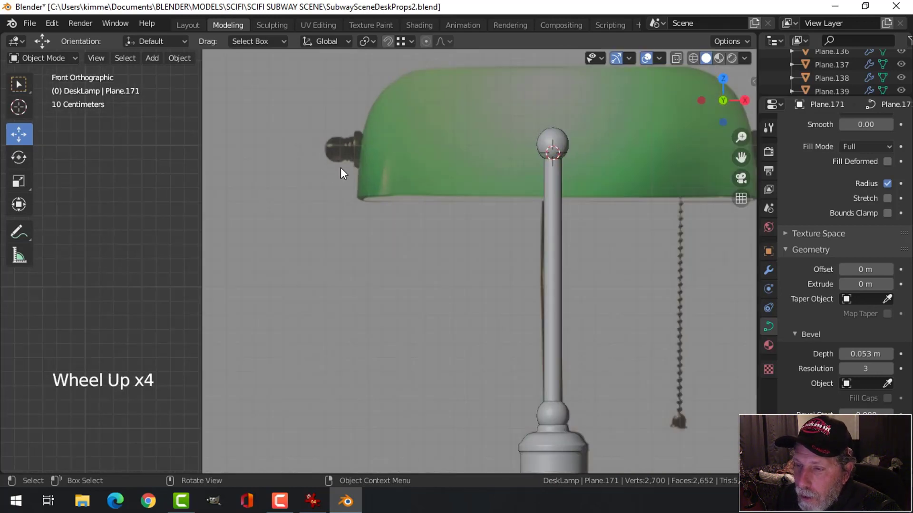
scroll(386, 173, down, 1)
Step: Duplicate the sphere on top of the pole and move the copy along negative X over the shade's left finial in the reference
click(532, 157)
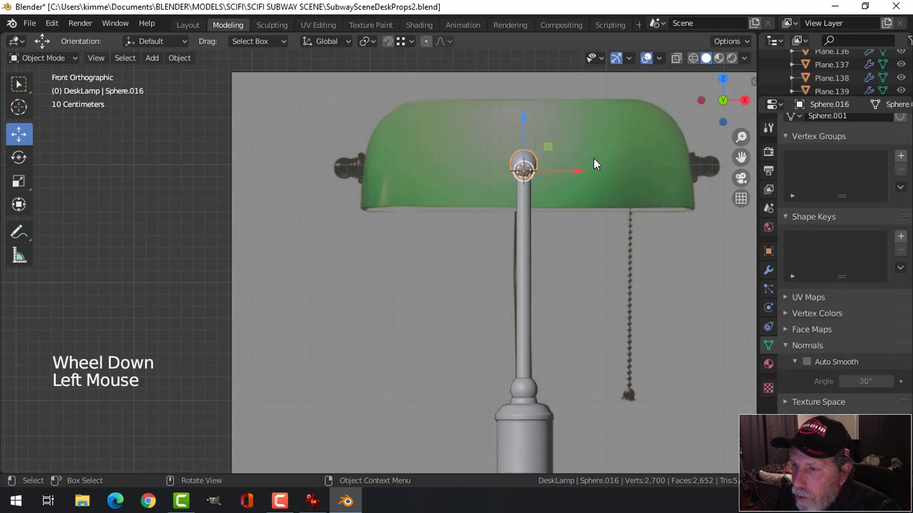
shift+middle_drag(606, 174, 576, 201)
scroll(576, 201, up, 2)
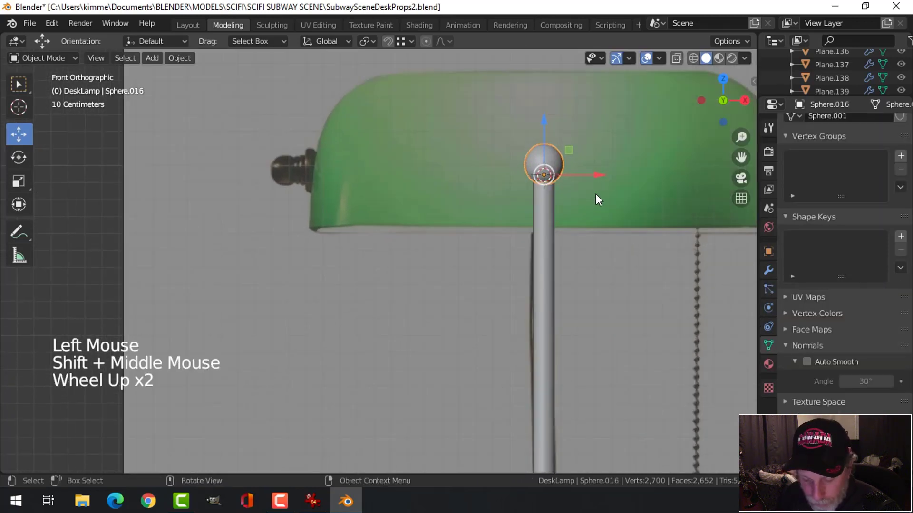
key(shift+d)
click(595, 194)
drag(600, 176, 334, 196)
Step: Rotate the duplicated sphere's entire mesh 90° about the Y axis in Edit Mode
middle_drag(352, 184, 370, 199)
key(Tab)
key(a)
key(KP_1)
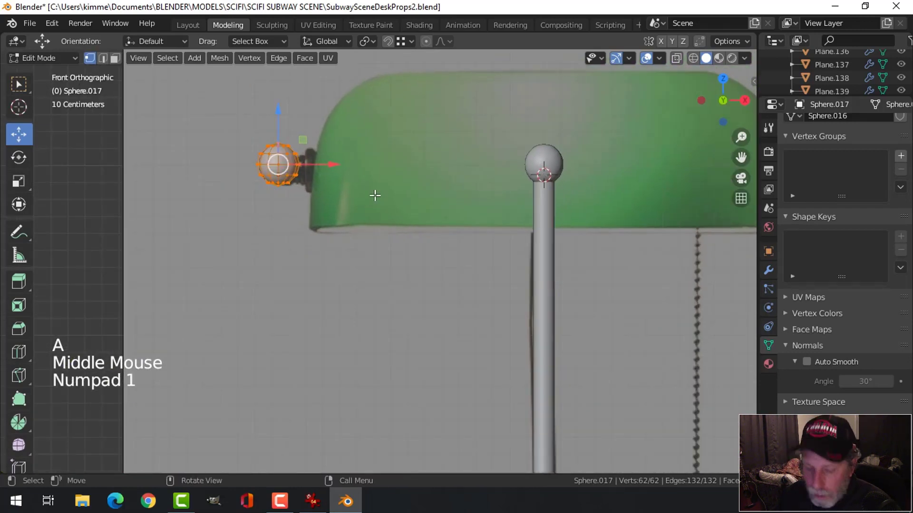
key(r)
key(Return)
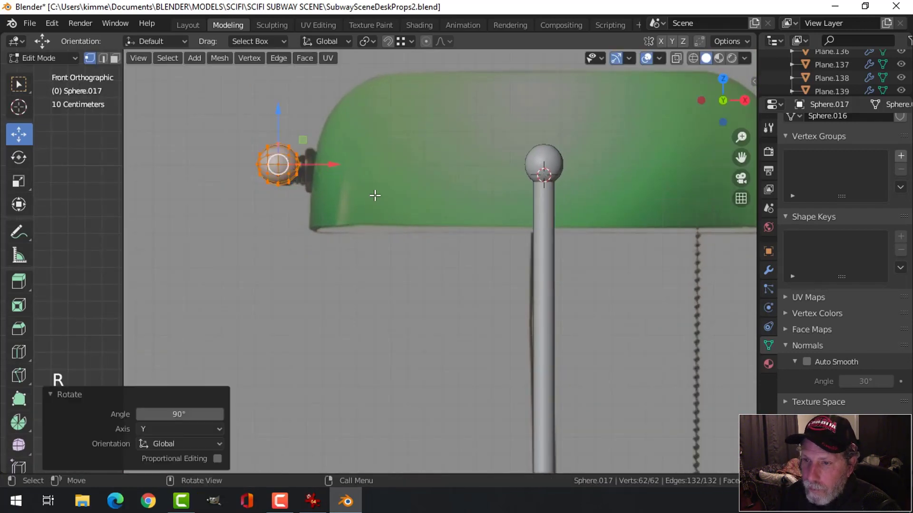
Step: Delete the duplicated sphere's pole vertex on the side facing the shade
key(alt+a)
shift+middle_drag(373, 196, 332, 193)
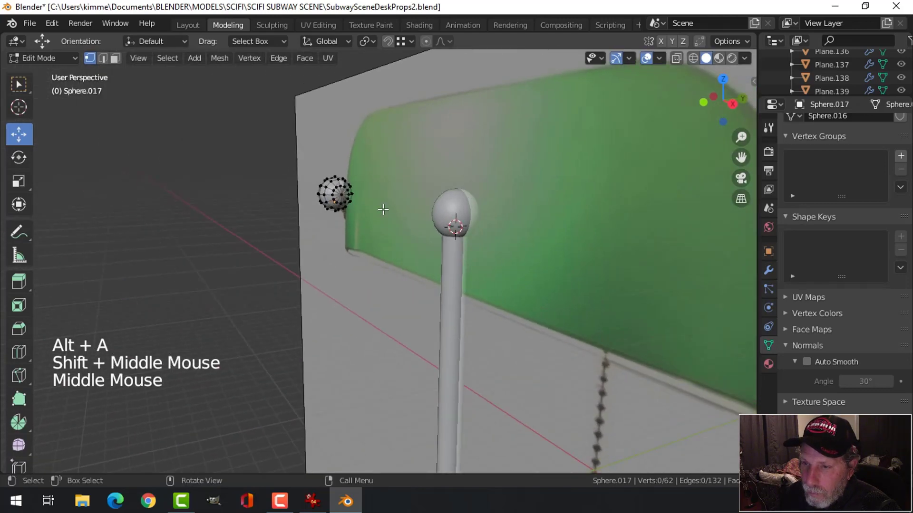
scroll(332, 186, up, 3)
click(331, 159)
key(x)
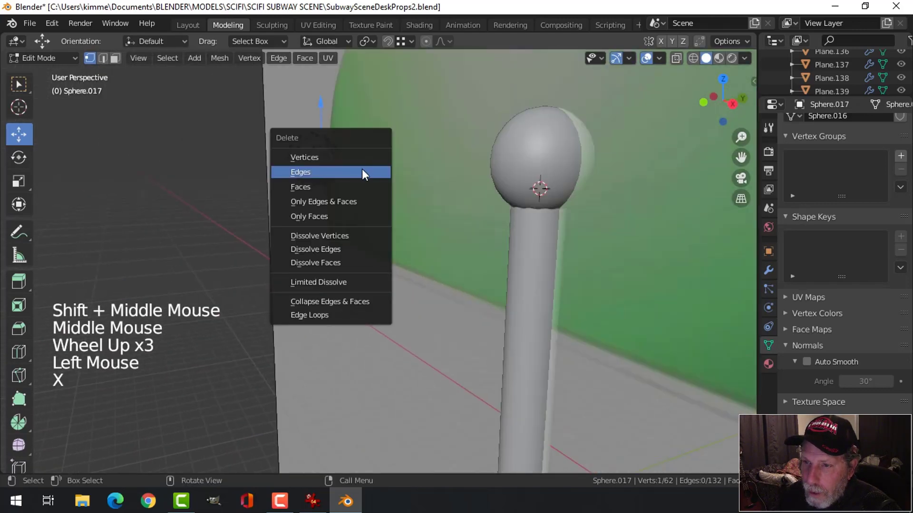
click(354, 156)
Step: Extrude the edge loop around the sphere's opening about 0.018 m along X to form a short neck
scroll(356, 162, up, 4)
shift+middle_drag(356, 190, 360, 219)
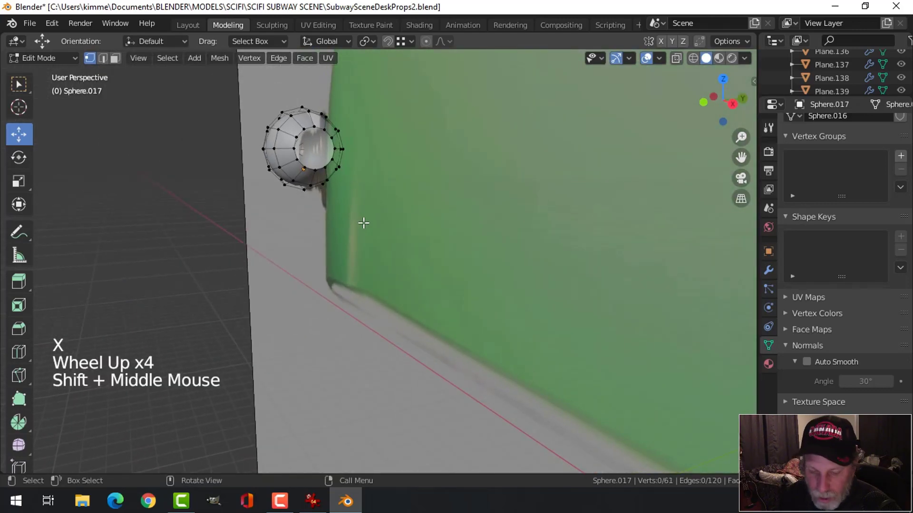
key(2)
scroll(342, 171, up, 2)
shift+middle_drag(342, 171, 487, 297)
alt+shift+click(336, 153)
key(KP_Decimal)
scroll(295, 210, down, 7)
key(e)
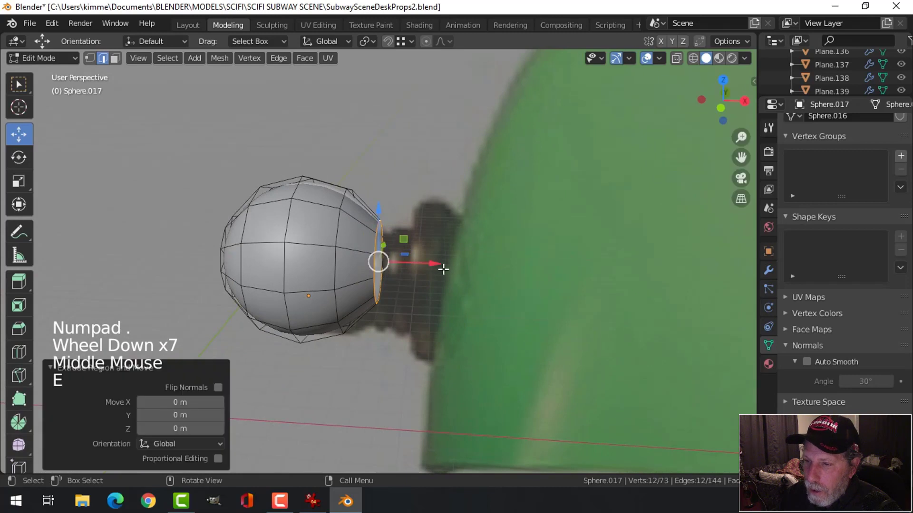
click(452, 265)
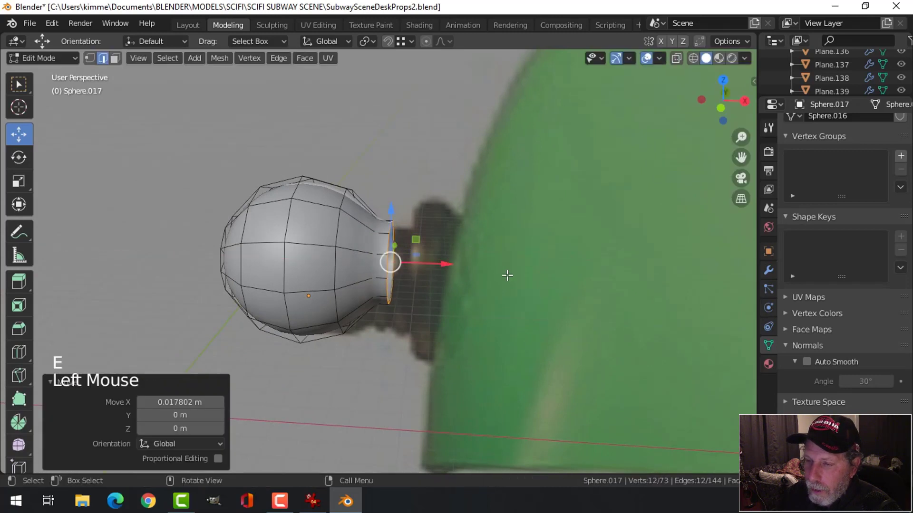
Step: Extrude the neck's end loop outward at about 2.2 times scale, and extrude that rim about 0.059 m along X as a flange
key(e)
key(s)
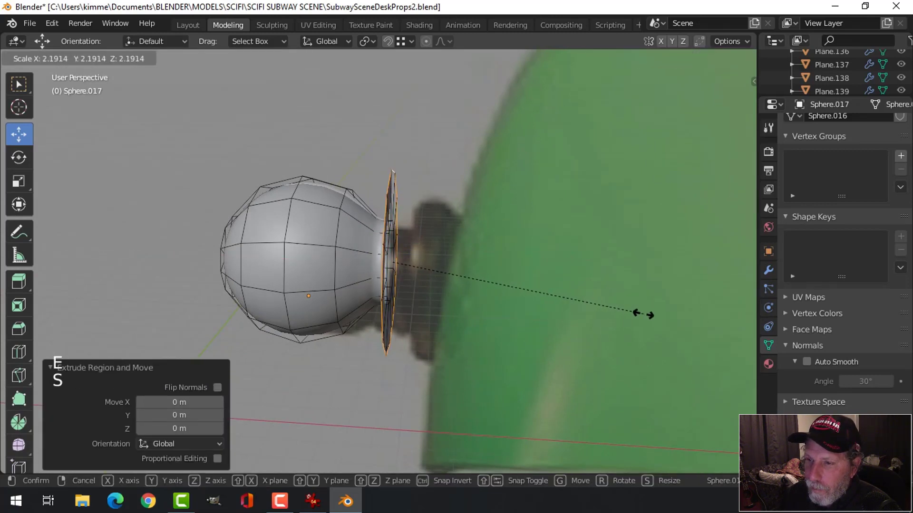
click(642, 314)
mouse_move(552, 281)
middle_down()
mouse_move(530, 281)
mouse_move(558, 281)
middle_up()
key(e)
right_click(553, 281)
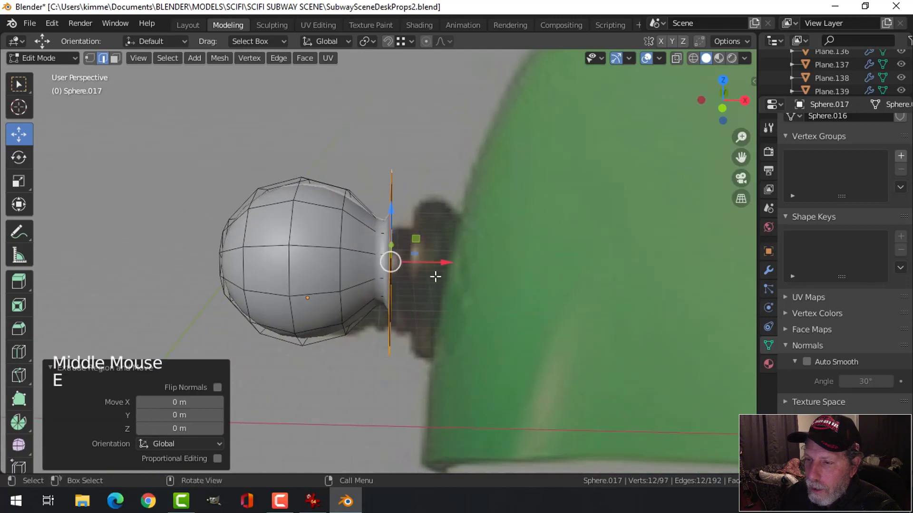
drag(435, 276, 480, 269)
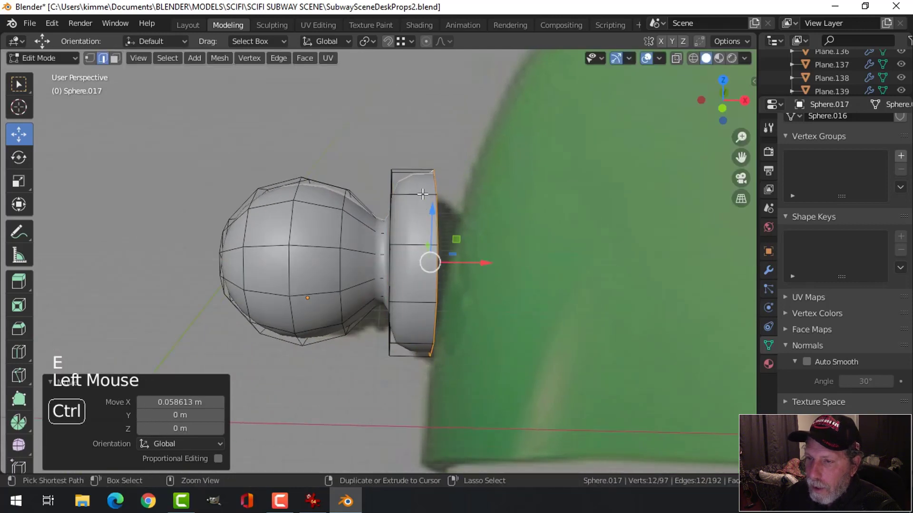
Step: Add one loop cut around the flange, slid toward the sphere at a factor of about 0.698, and return to Object Mode
key(ctrl+r)
click(418, 196)
click(407, 200)
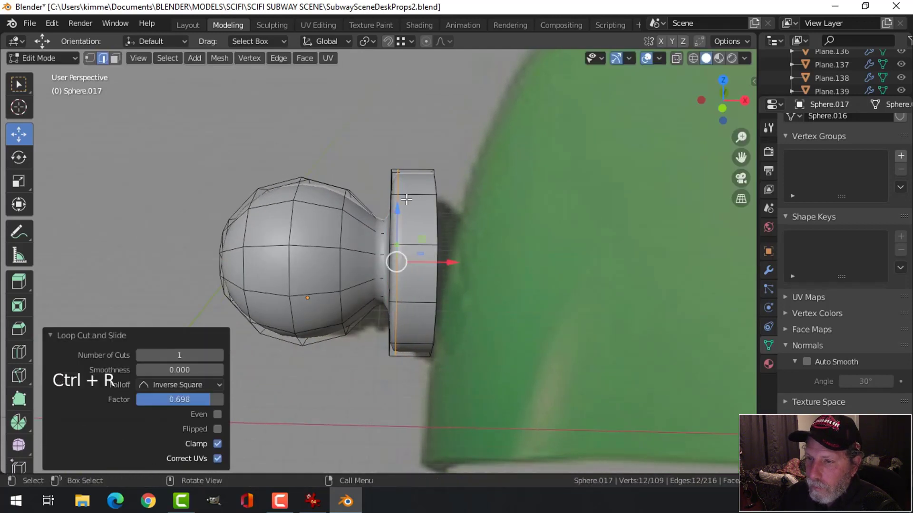
key(Tab)
scroll(479, 215, down, 5)
key(alt+a)
middle_drag(479, 219, 502, 245)
scroll(524, 281, down, 3)
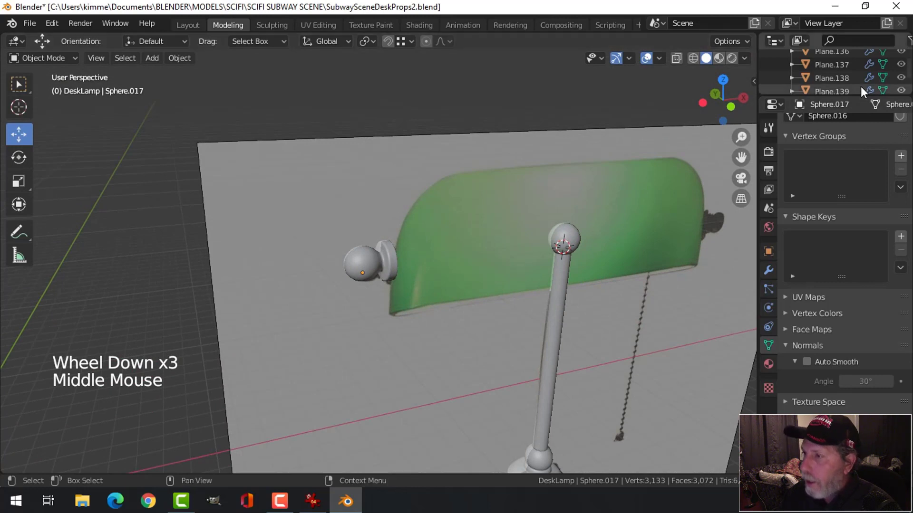
Step: Collapse the Chair collection's contents in the outliner and unhide the Plane.171 frame curve
drag(844, 96, 842, 211)
scroll(840, 159, down, 4)
scroll(840, 160, up, 4)
scroll(838, 157, up, 4)
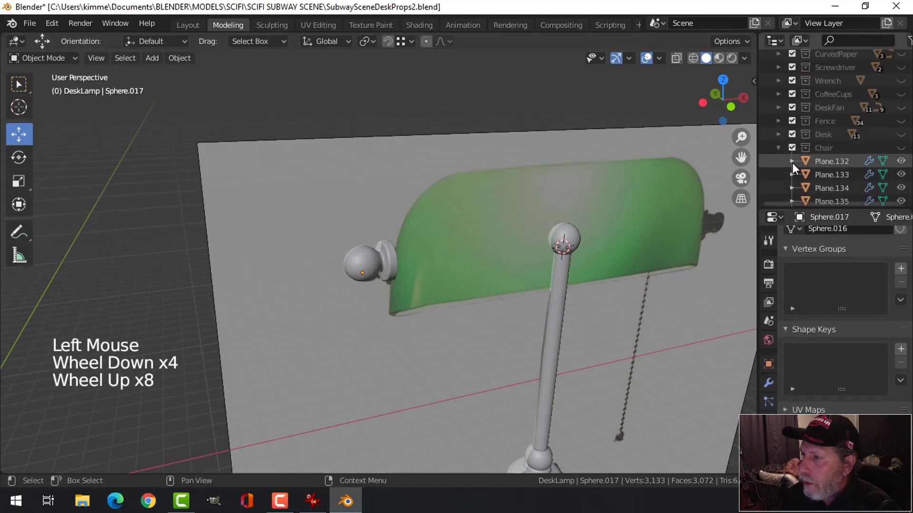
click(810, 161)
scroll(812, 169, down, 3)
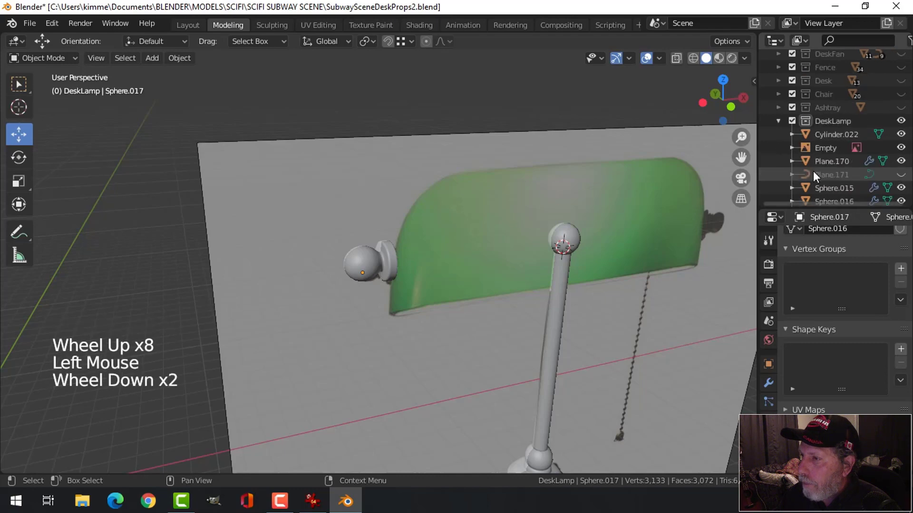
click(902, 155)
Step: Move the finial about 1.01 m along negative Y to the front end of the left arm
middle_drag(684, 214, 594, 252)
click(380, 260)
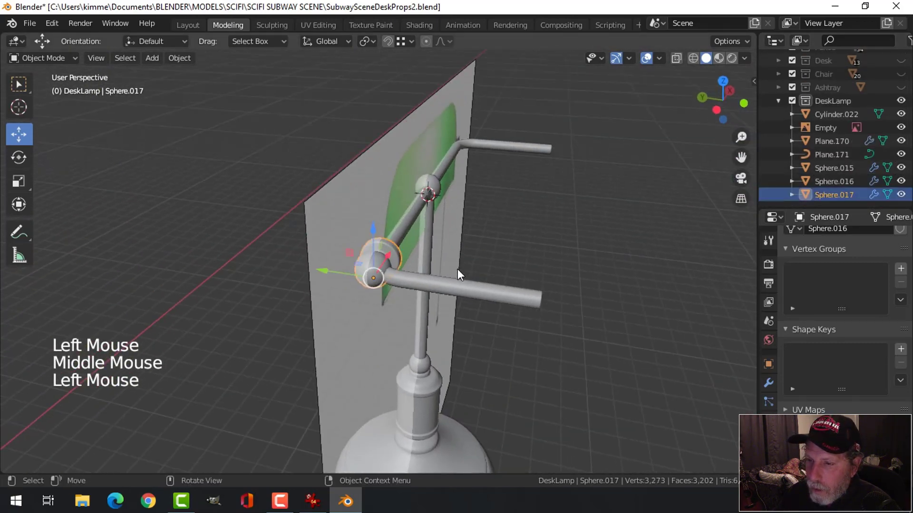
drag(324, 271, 494, 310)
key(KP_3)
scroll(235, 279, up, 3)
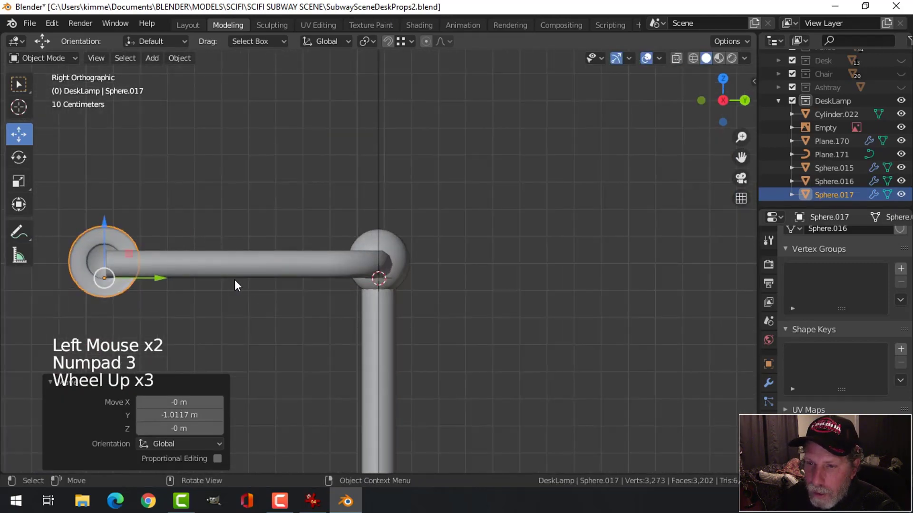
shift+middle_drag(235, 280, 401, 266)
scroll(400, 266, up, 2)
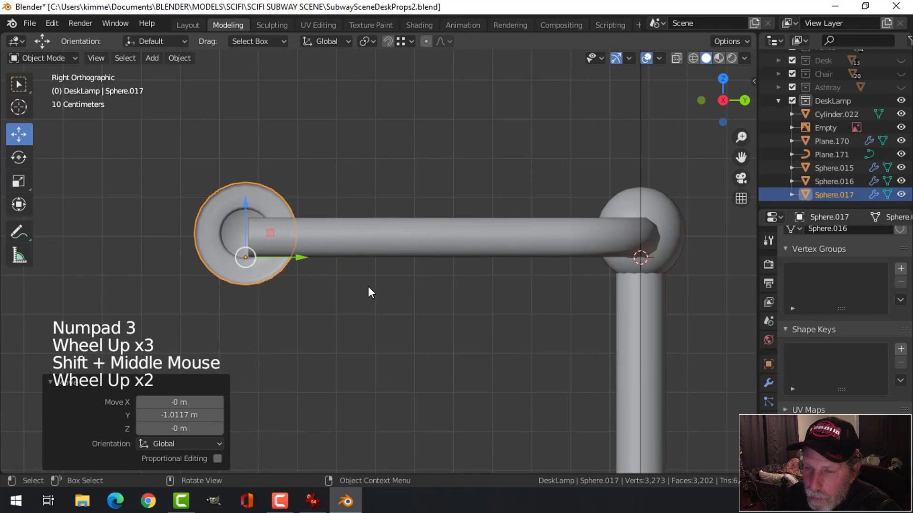
Step: Nudge the finial slightly along negative X and positive Y so it centres on the left arm's front end
scroll(371, 287, down, 2)
key(KP_1)
scroll(523, 278, down, 4)
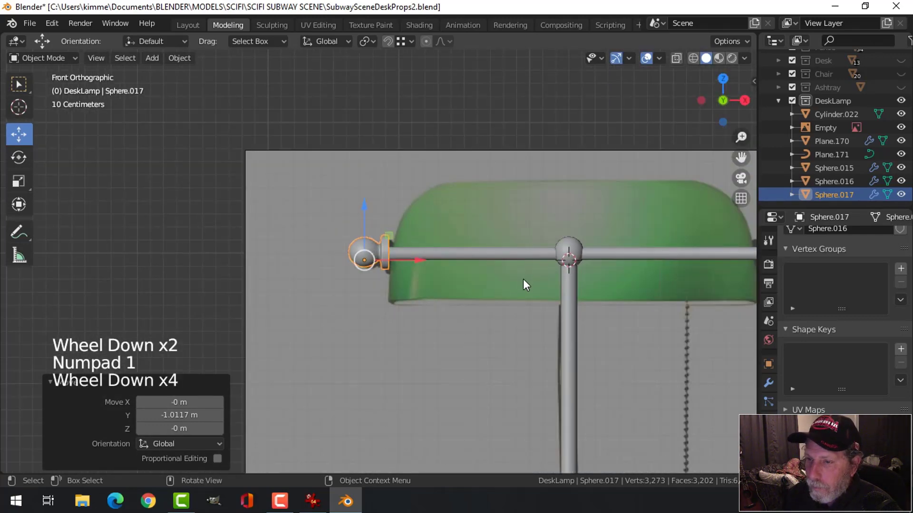
middle_drag(523, 278, 460, 335)
scroll(489, 387, up, 3)
key(KP_7)
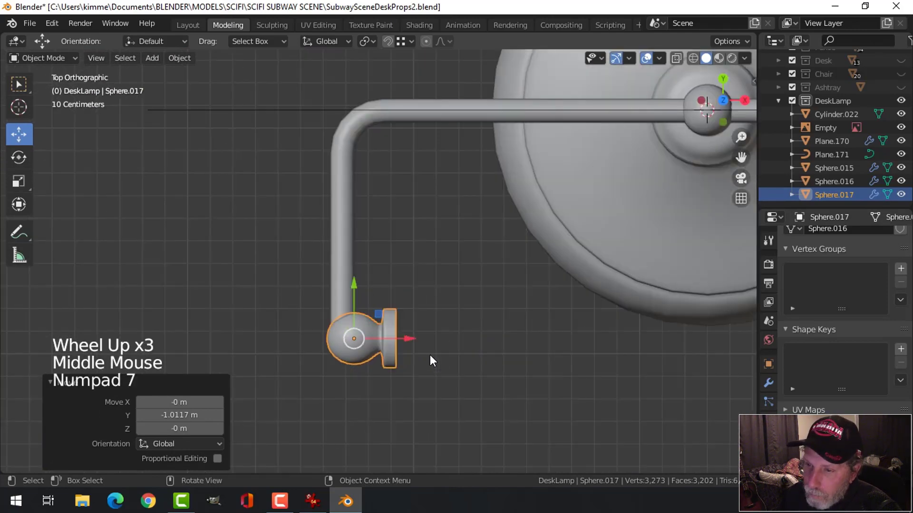
scroll(426, 364, up, 2)
drag(398, 372, 381, 372)
drag(325, 321, 325, 316)
key(alt+a)
scroll(457, 366, down, 7)
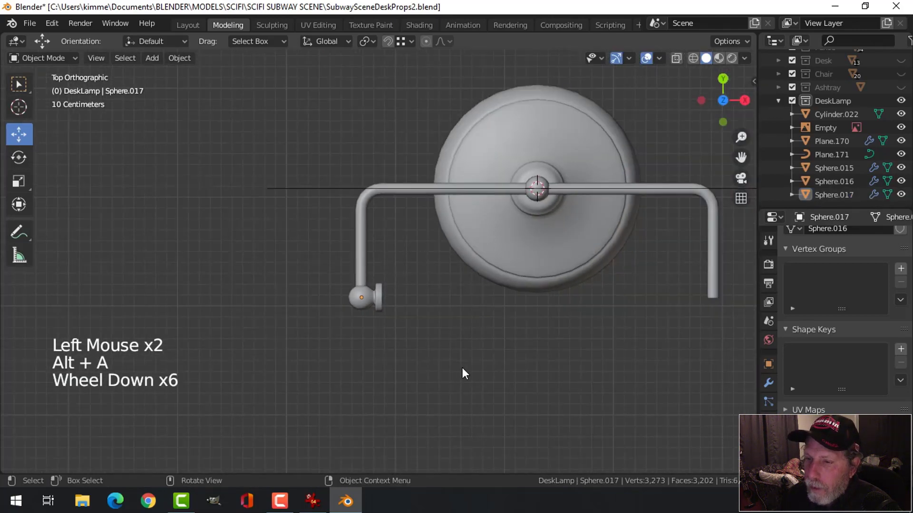
Step: Select the finial on the left arm and set its origin to the 3D cursor at the top sphere
middle_drag(458, 367, 463, 323)
middle_drag(463, 323, 475, 232)
shift+middle_drag(481, 308, 423, 216)
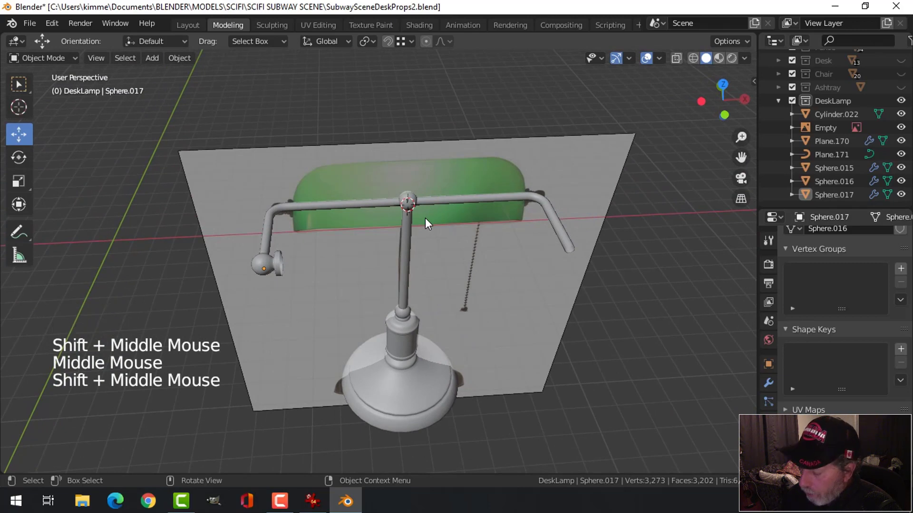
key(KP_1)
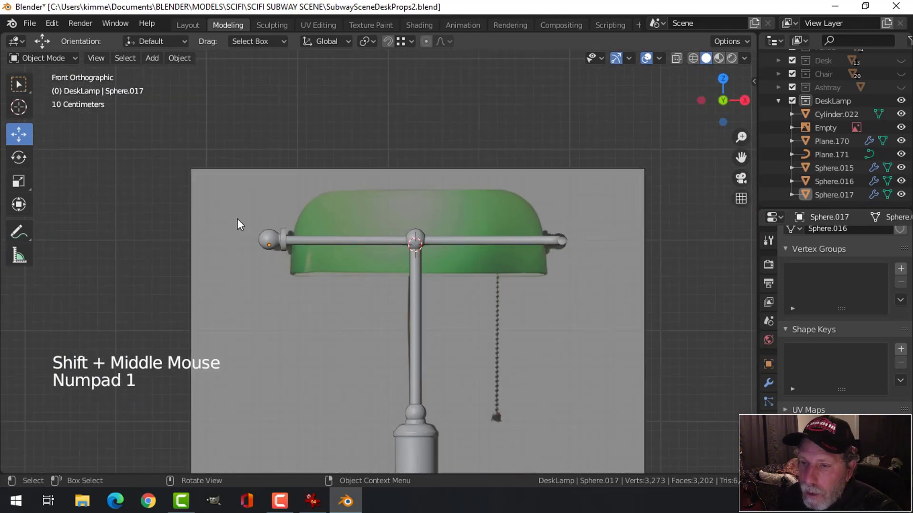
click(269, 237)
click(183, 58)
mouse_move(212, 87)
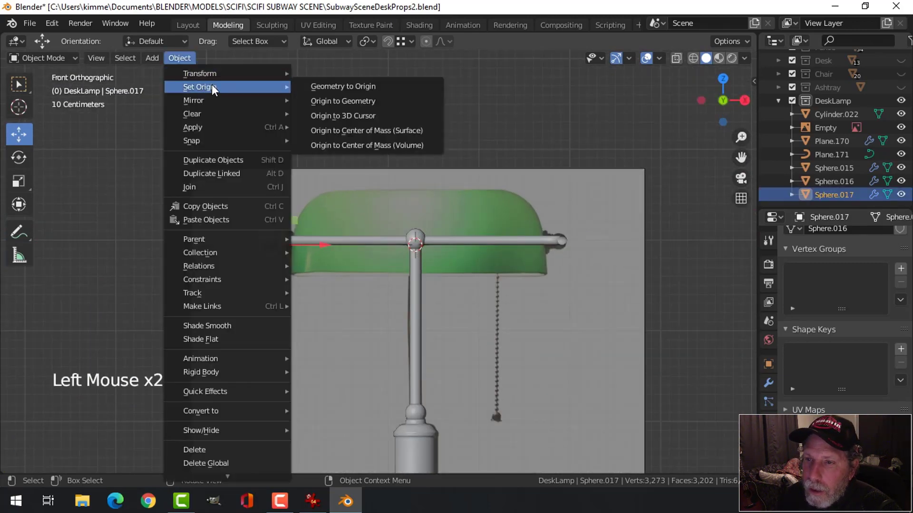
click(378, 114)
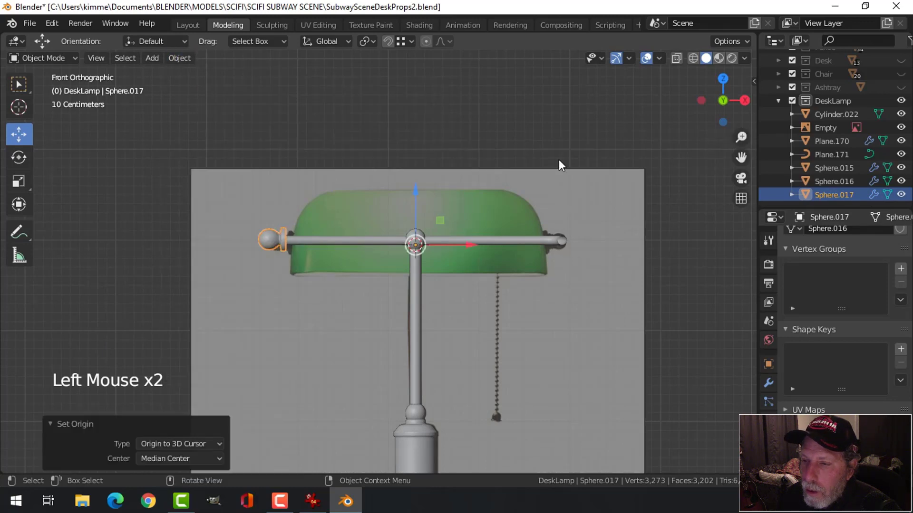
Step: Add a Mirror modifier to the finial so a copy appears on the right arm, and save the file
click(767, 385)
click(816, 236)
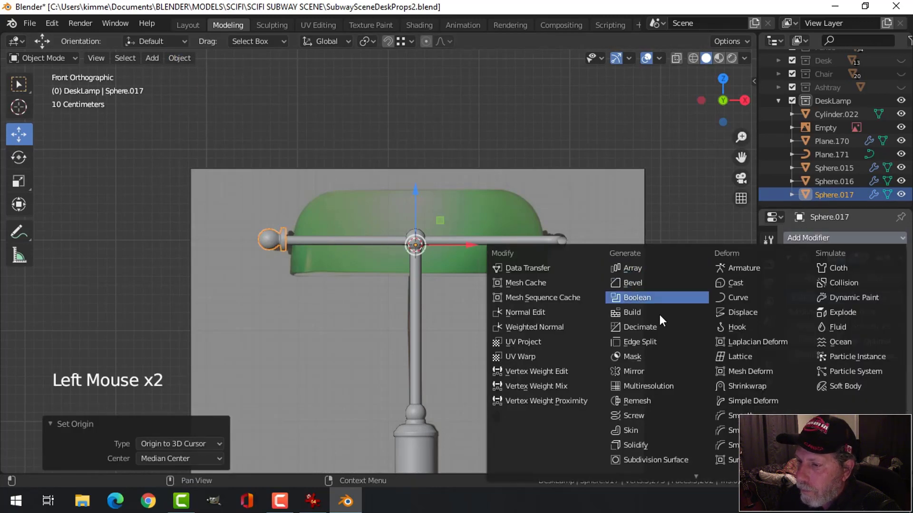
click(660, 371)
key(alt+a)
middle_drag(612, 252, 563, 365)
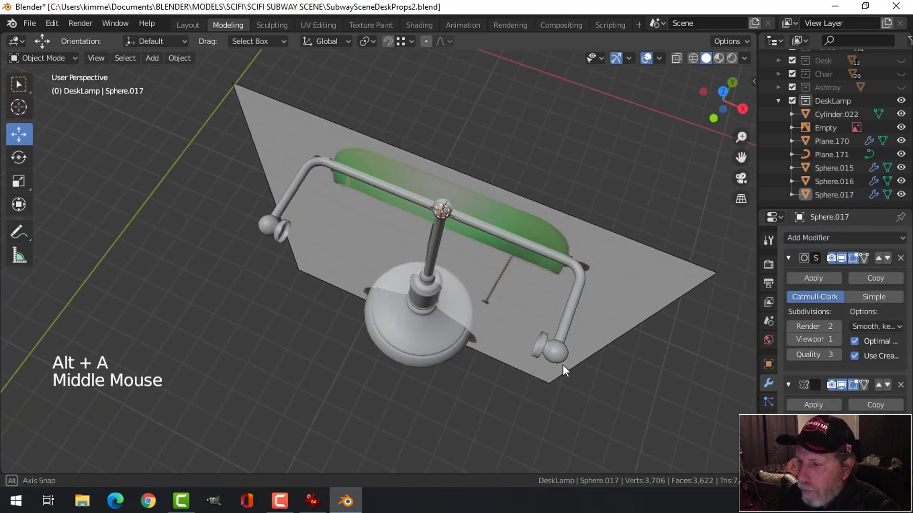
key(ctrl+s)
Step: Hide the reference image temporarily, inspect the lamp frame and finials from several angles, and show the image again in front view
click(625, 273)
middle_drag(626, 273, 675, 240)
click(901, 127)
scroll(599, 260, down, 2)
middle_drag(599, 260, 486, 273)
shift+middle_drag(510, 333, 494, 290)
middle_drag(494, 290, 563, 314)
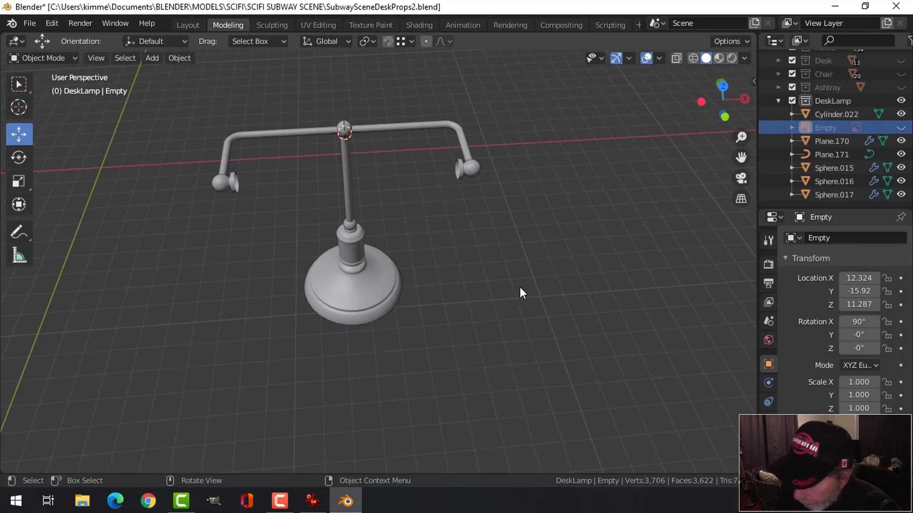
key(KP_1)
click(901, 127)
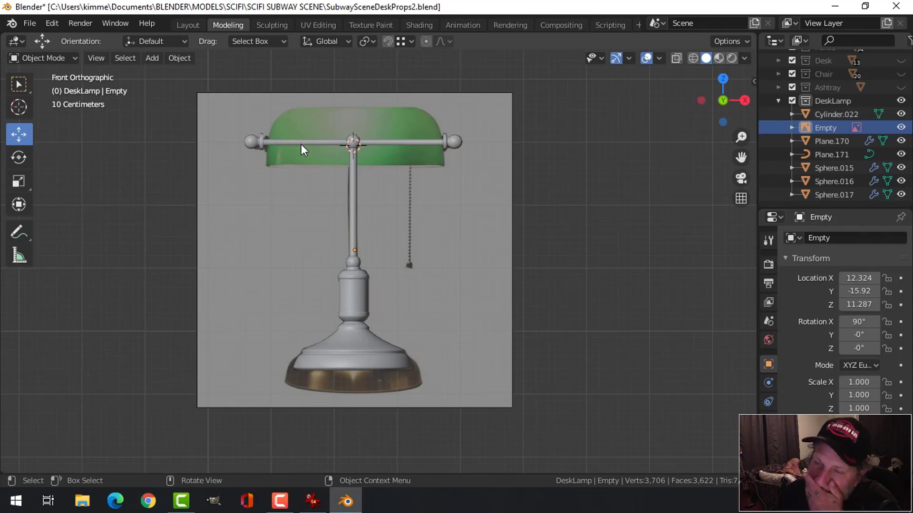
Step: Duplicate the lamp's vertical pole in place
click(374, 201)
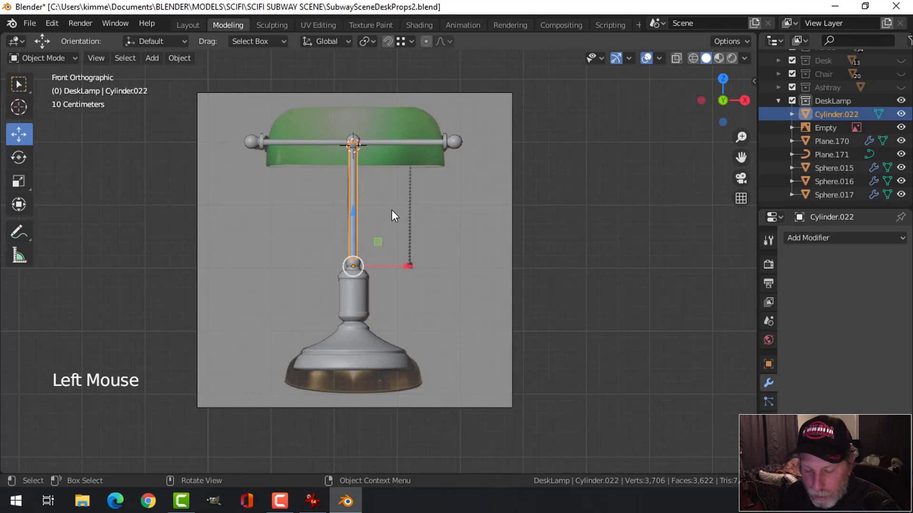
key(shift+d)
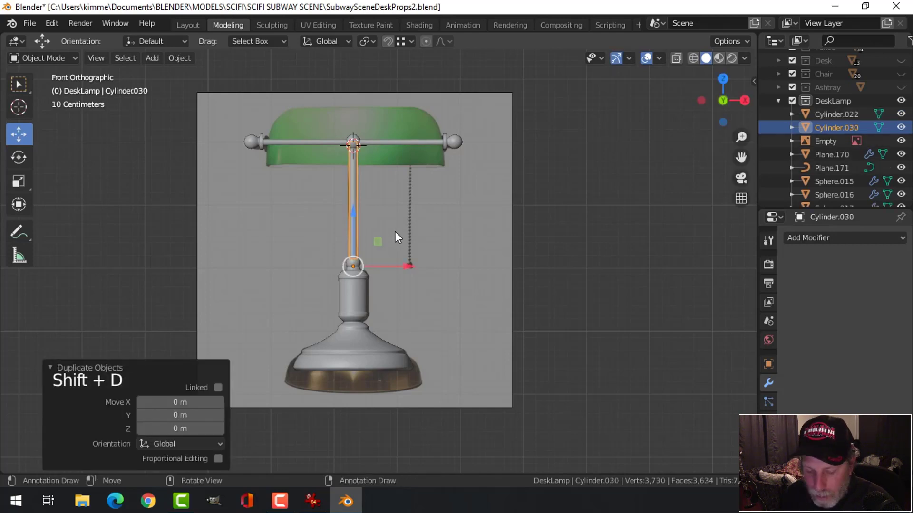
text(ry90)
key(Return)
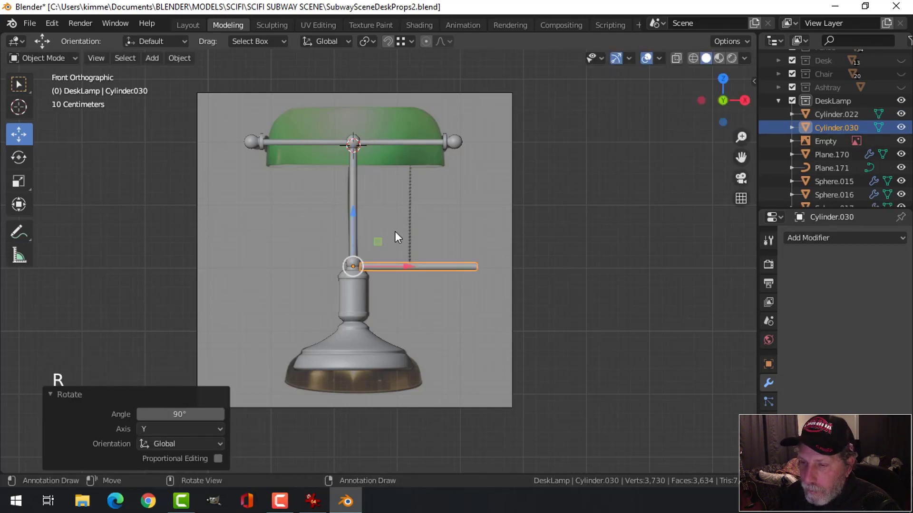
key(ctrl+z)
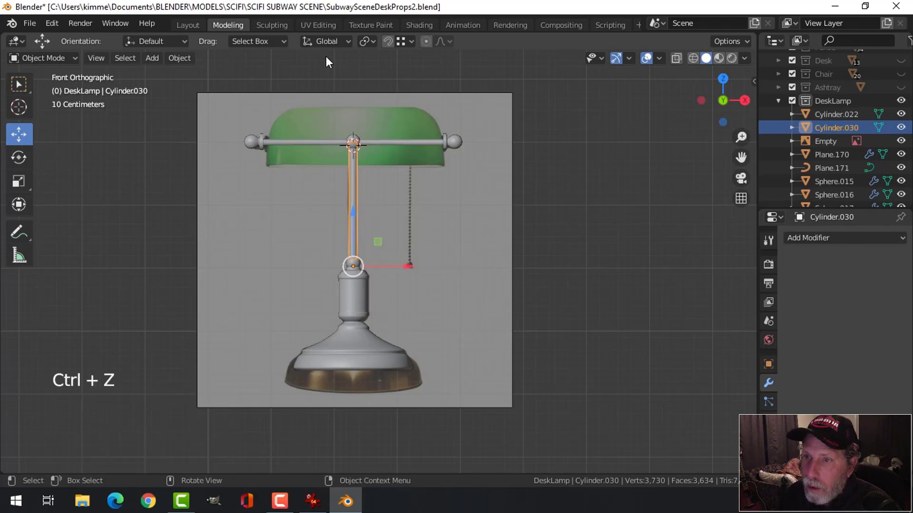
click(369, 41)
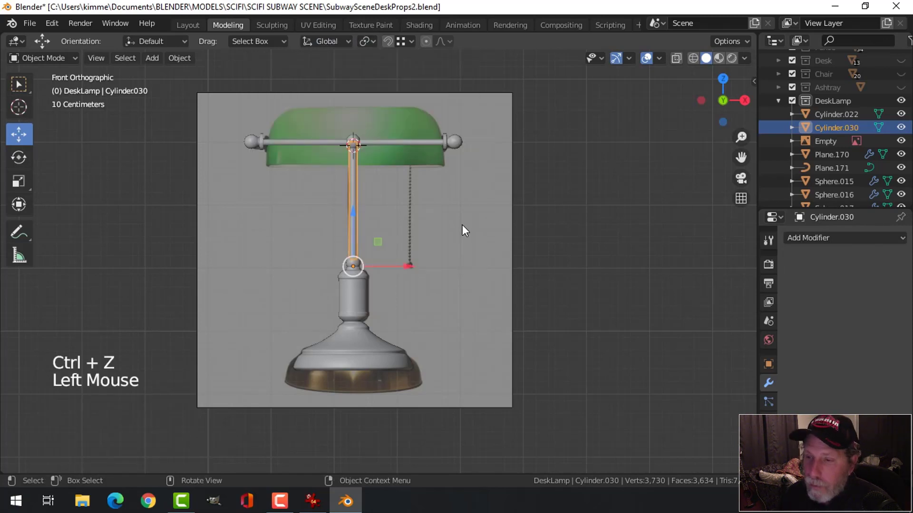
Step: Set the pole copy's origin to its geometry and snap the 3D cursor to it
click(188, 59)
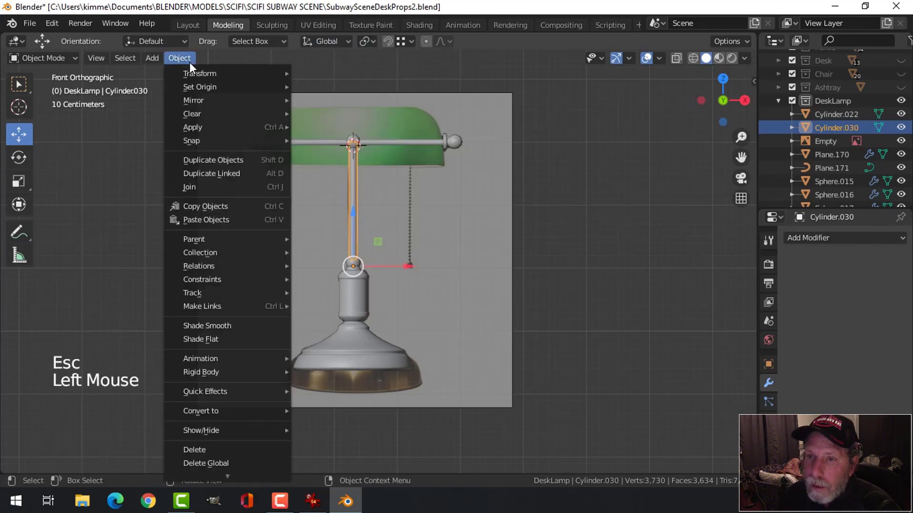
mouse_move(204, 87)
click(341, 101)
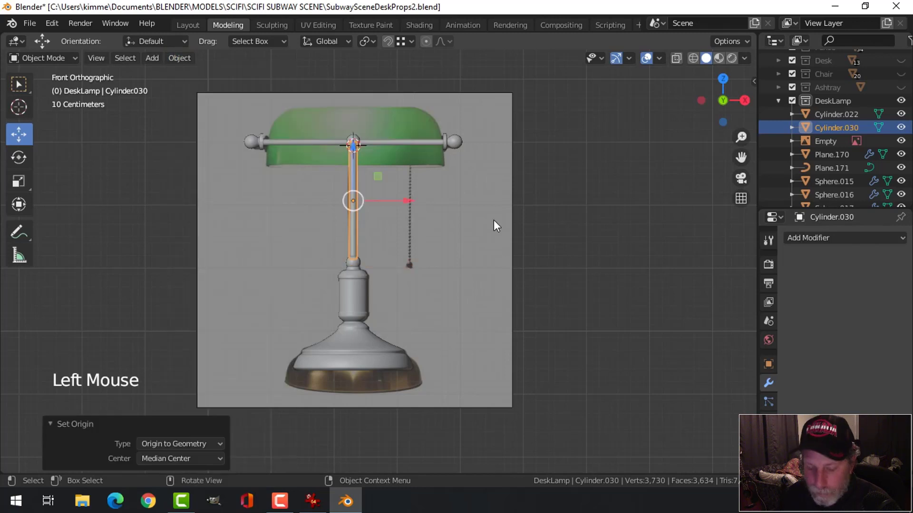
key(shift+s)
click(495, 294)
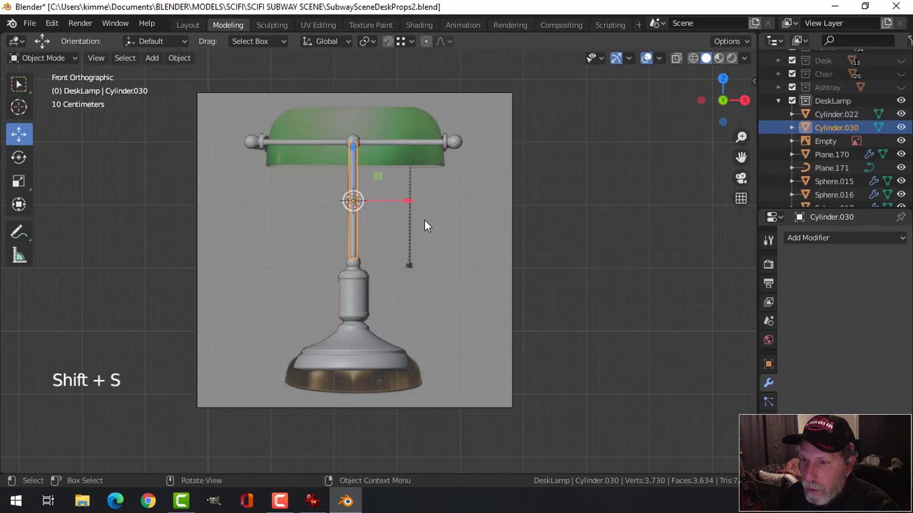
Step: Rotate the pole copy 90° about the Y axis and raise it along Z to the height of the horizontal arm
text(ry)
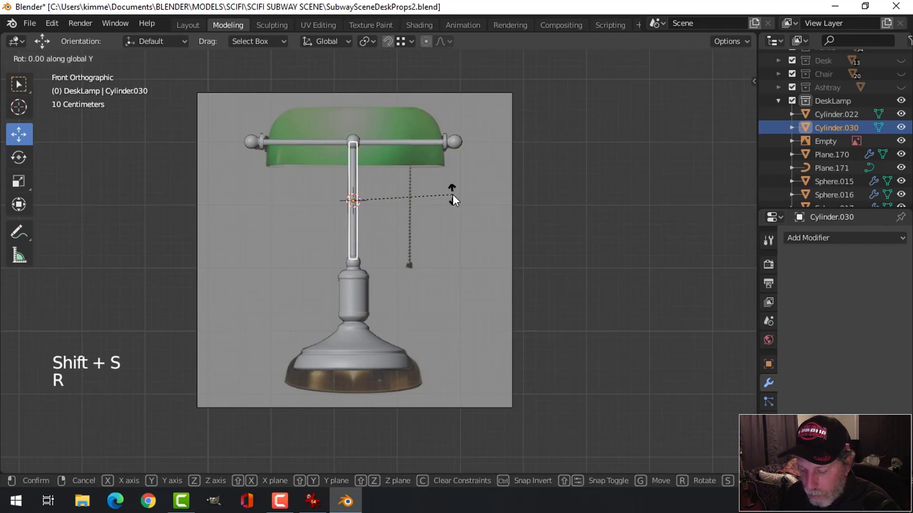
text(90)
key(Return)
drag(354, 147, 361, 82)
Step: In Edit Mode, scale the whole cylinder by about 1.496, then by about 5.49 in Y and Z only to match the green shade
key(Tab)
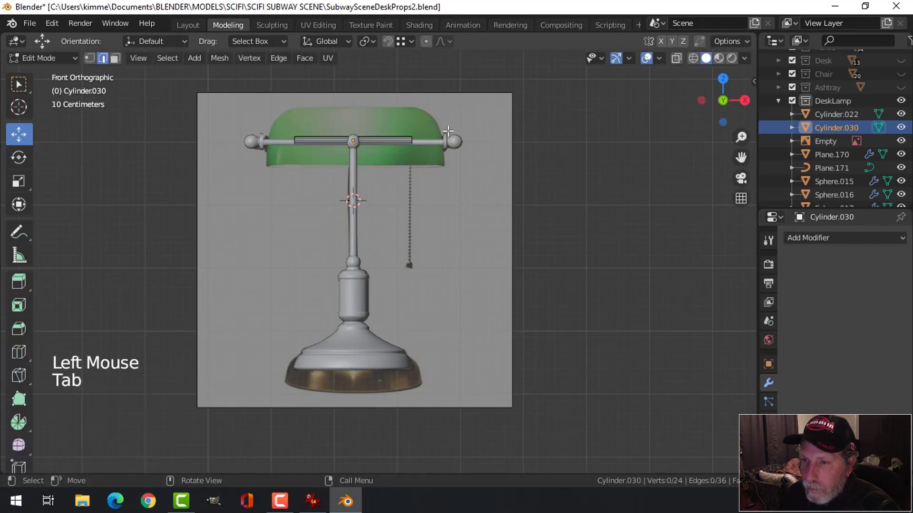
key(a)
key(s)
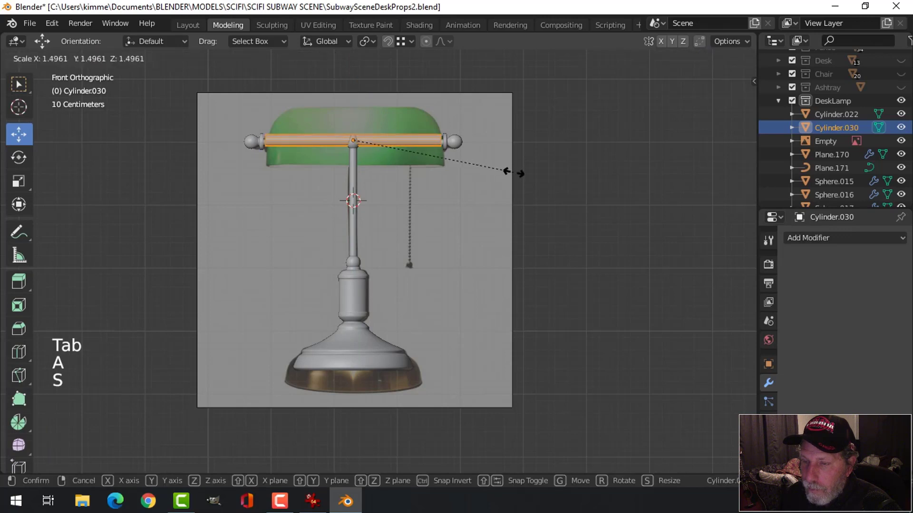
click(513, 173)
key(s)
key(shift+x)
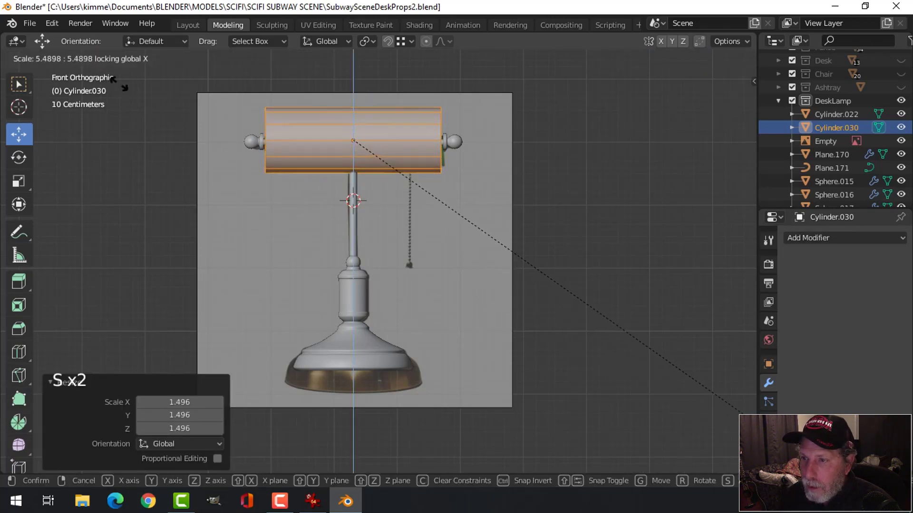
key(Return)
Step: Delete the edge loop at the cylinder's left end so only the ring at the right end remains
middle_drag(298, 219, 260, 195)
key(alt+a)
mouse_move(414, 197)
middle_down()
mouse_move(537, 202)
mouse_move(373, 187)
mouse_move(429, 188)
middle_up()
key(2)
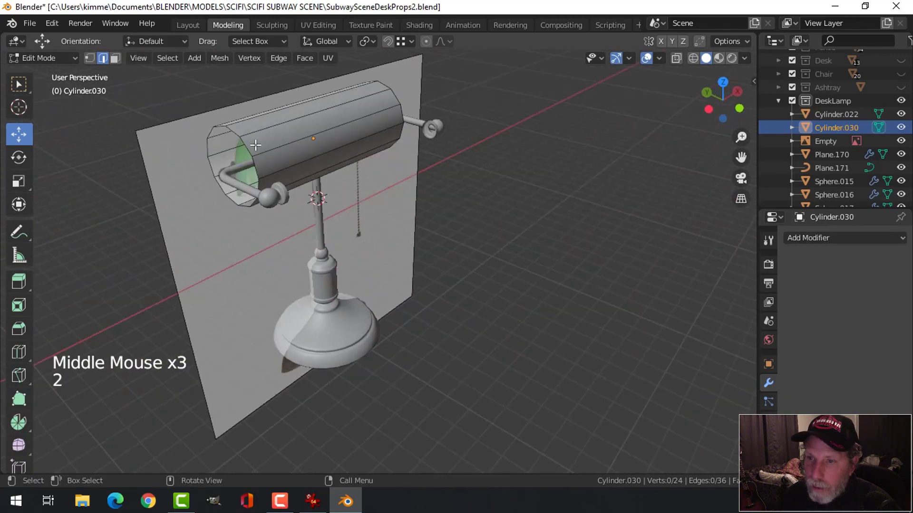
alt+shift+click(230, 127)
key(x)
click(230, 128)
Step: In right view, delete the five lower vertices of the remaining ring to leave an open upper half-circle arc
middle_drag(306, 146, 356, 158)
key(a)
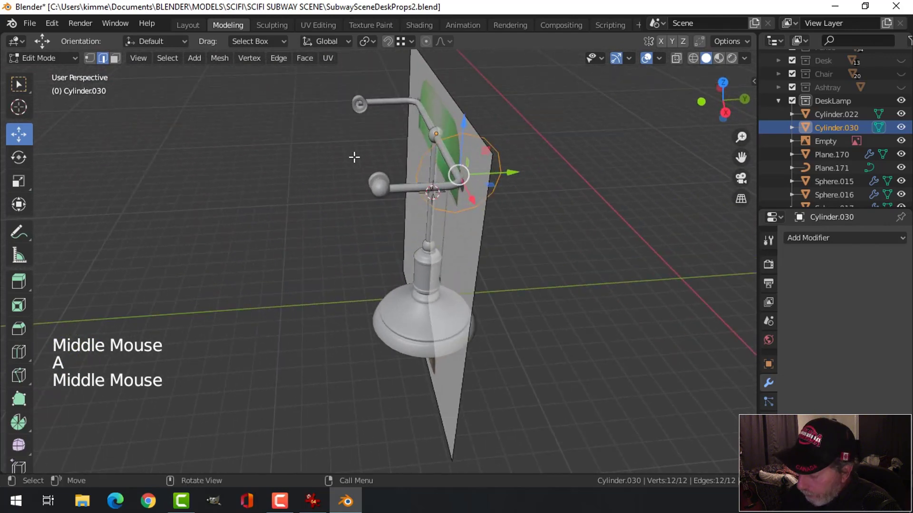
key(KP_3)
scroll(458, 147, up, 2)
shift+middle_drag(458, 147, 415, 220)
scroll(421, 220, up, 3)
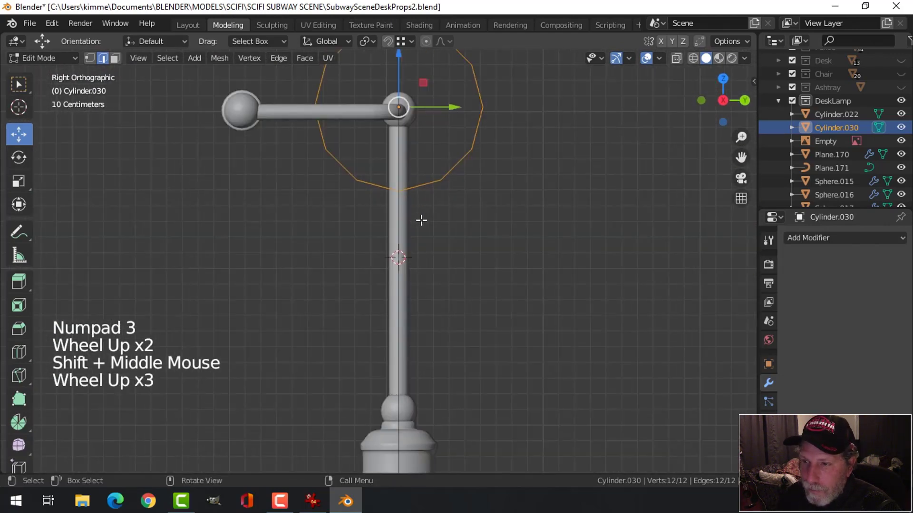
key(Tab)
key(Tab)
key(1)
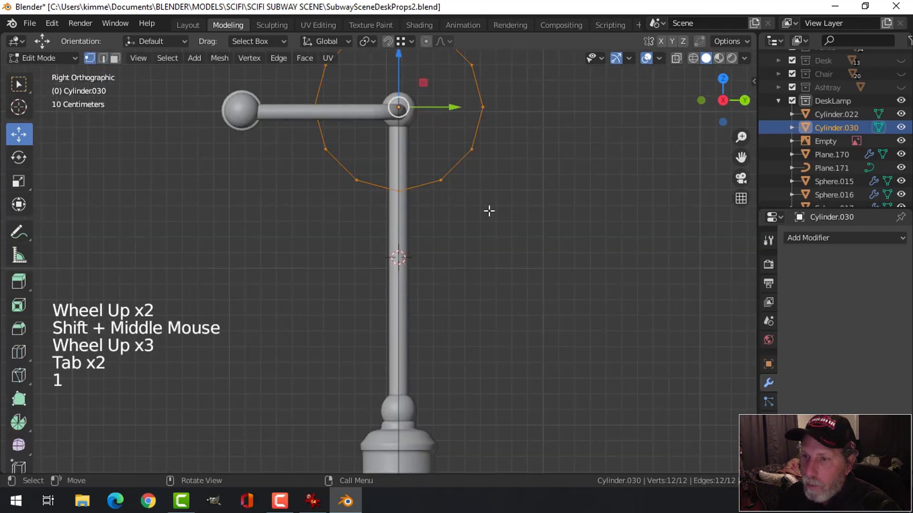
key(alt+a)
shift+middle_drag(489, 211, 519, 263)
key(b)
drag(528, 265, 243, 176)
key(x)
click(219, 178)
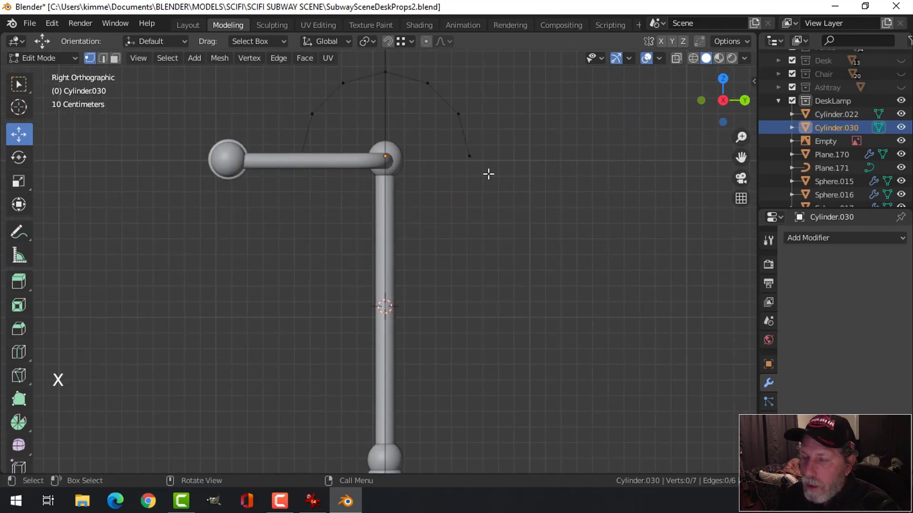
Step: Return to Object Mode, hide the reference image and move the arc about 0.984 m along negative Y over the finials
middle_drag(473, 236, 483, 260)
key(Tab)
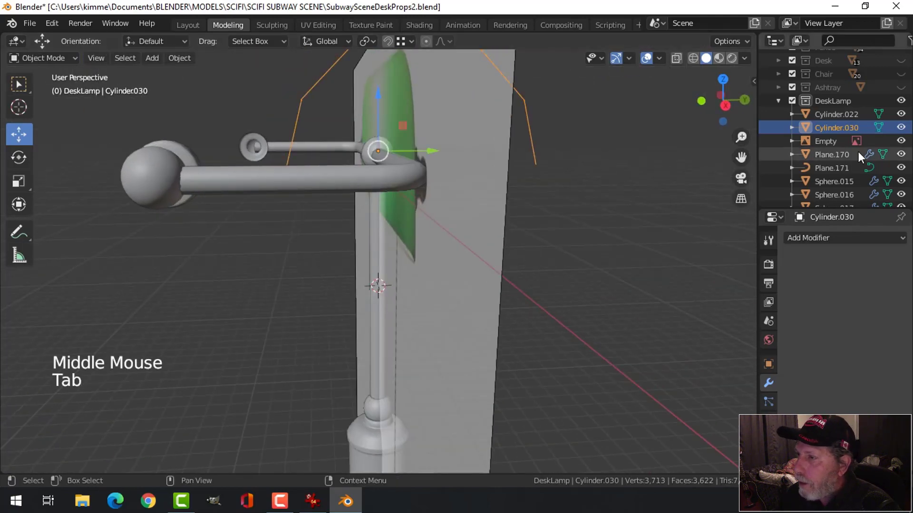
click(901, 142)
middle_drag(462, 208, 447, 220)
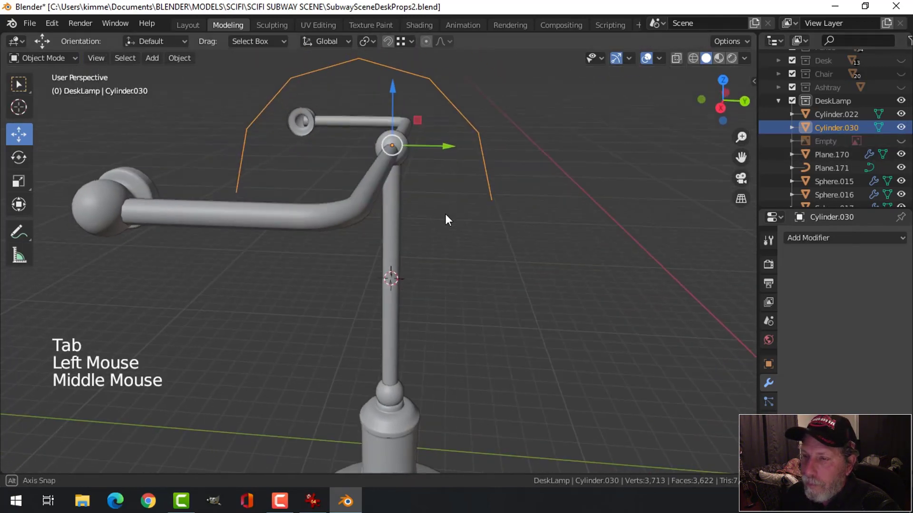
key(KP_1)
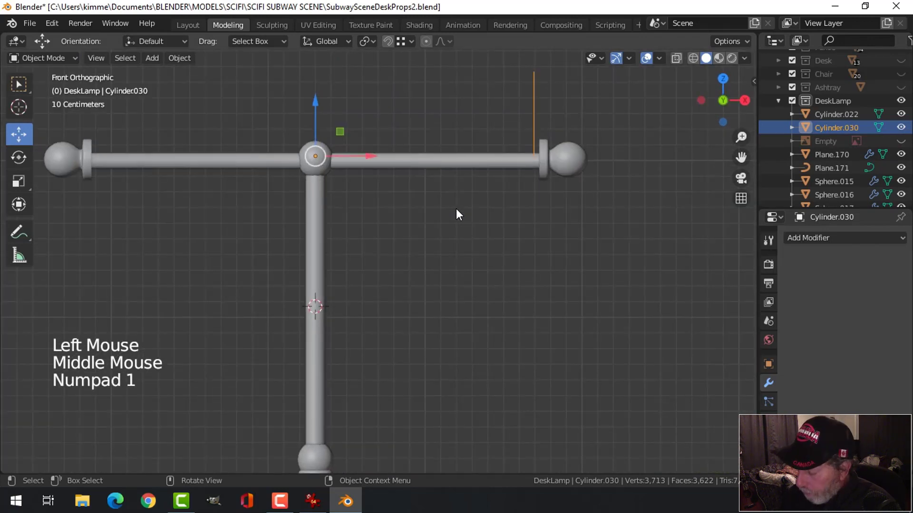
key(KP_3)
drag(416, 153, 280, 154)
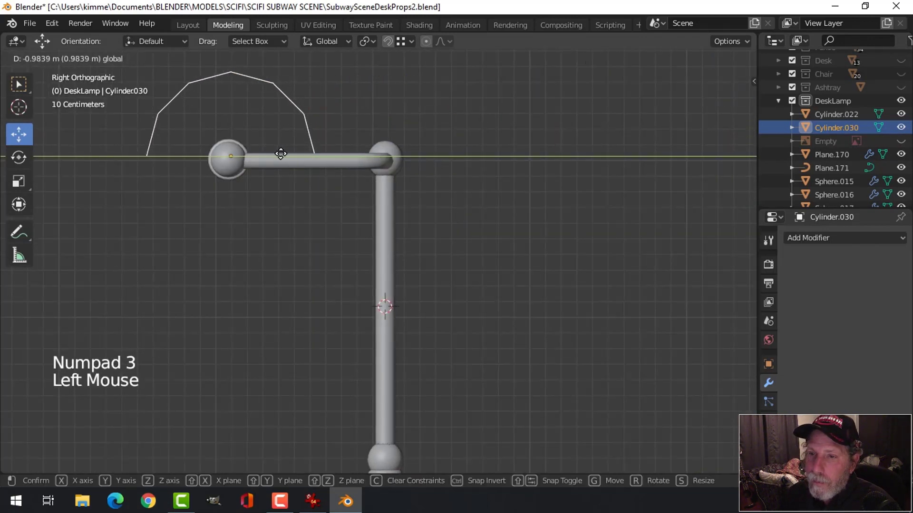
Step: In Edit Mode, extrude the arc's vertices about 0.693 m straight down along Z
shift+middle_drag(276, 175, 399, 206)
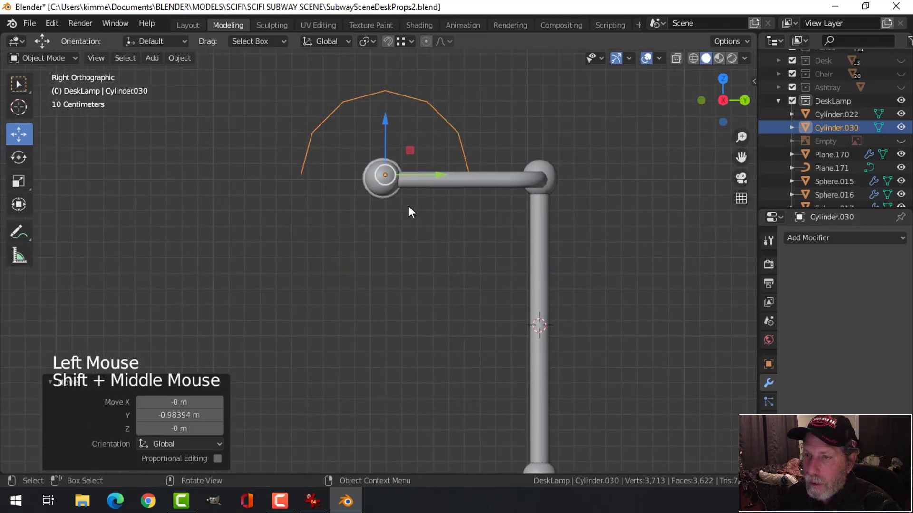
key(Tab)
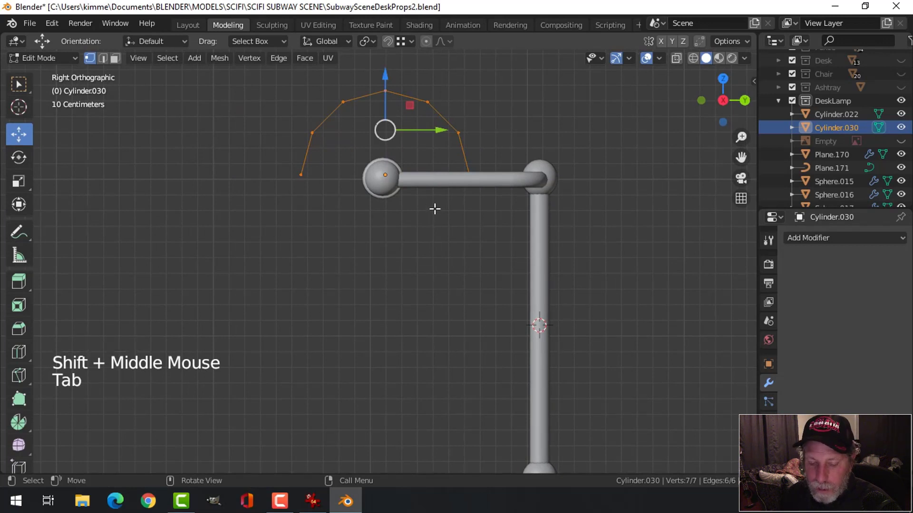
key(e)
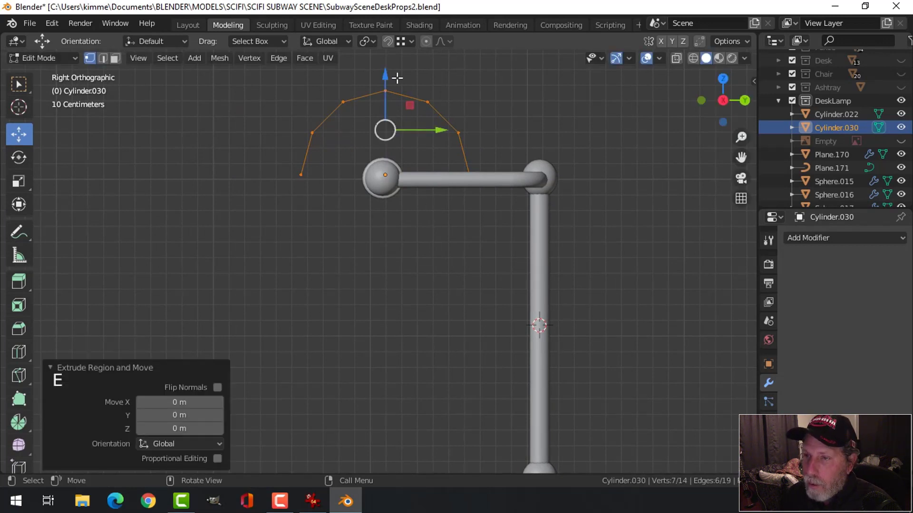
drag(387, 77, 388, 189)
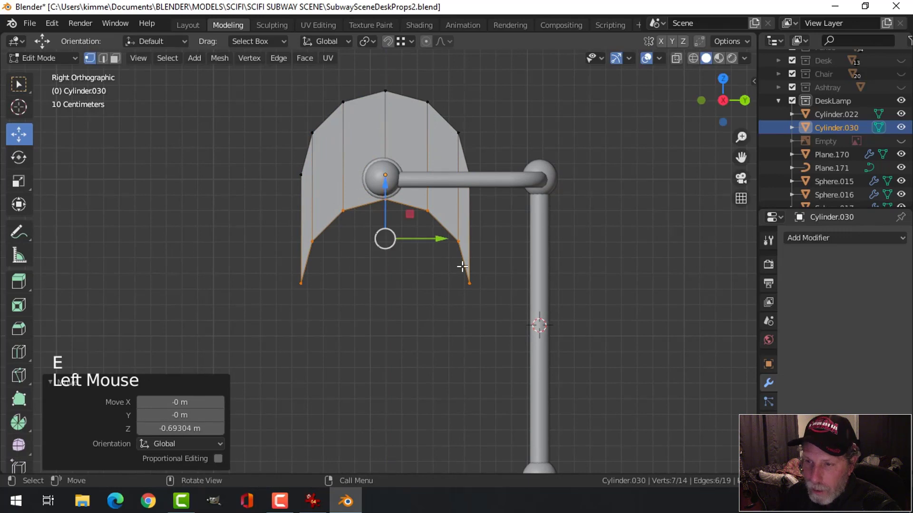
Step: Flatten the extruded lower edge with a Z scale of 0 and raise it along Z
key(s)
key(z)
key(0)
key(Return)
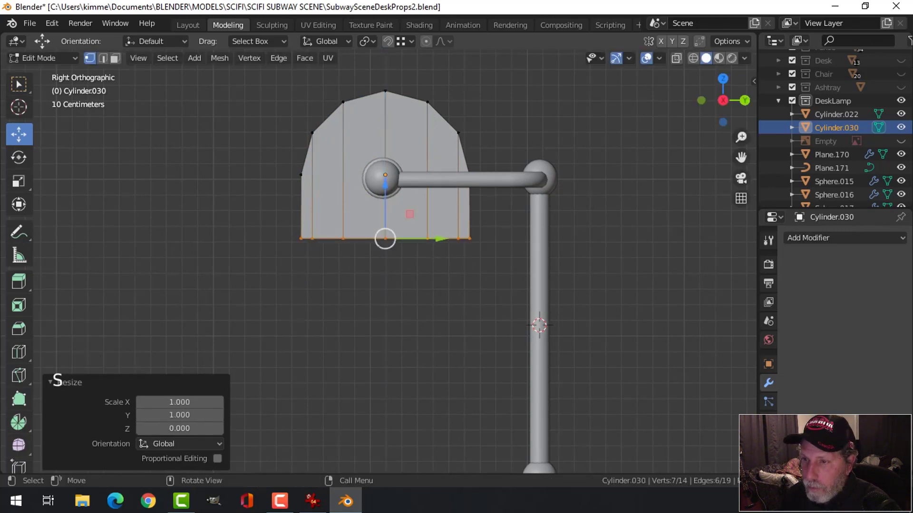
drag(379, 183, 377, 131)
Step: Select the whole end profile, extrude it along negative X to the left finial to form the shade body, and clear the selection
middle_drag(381, 190, 494, 224)
key(a)
shift+middle_drag(578, 241, 622, 244)
key(e)
drag(609, 179, 253, 198)
middle_drag(253, 198, 317, 235)
drag(193, 189, 140, 207)
middle_drag(169, 220, 390, 179)
key(alt+a)
key(ctrl+KP_7)
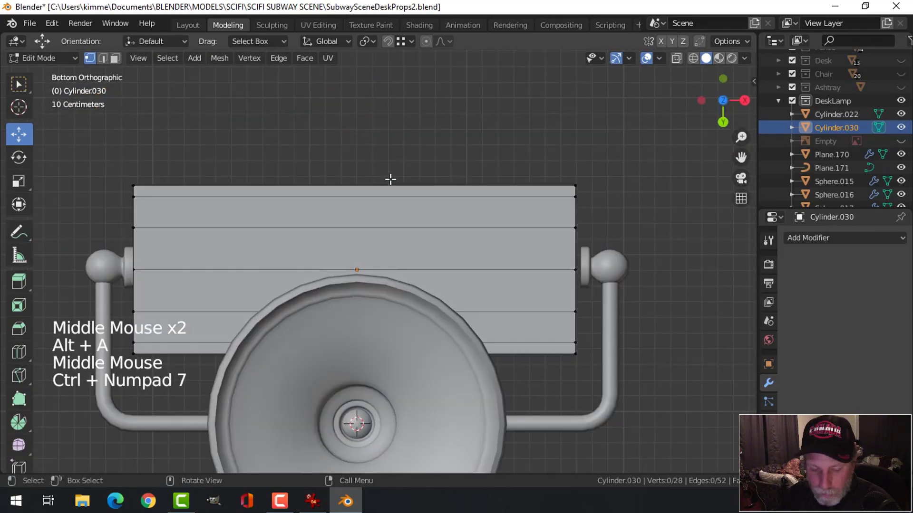
Step: Select all the faces on the shade's underside, delete them to leave it open, and return to Object Mode
key(3)
key(c)
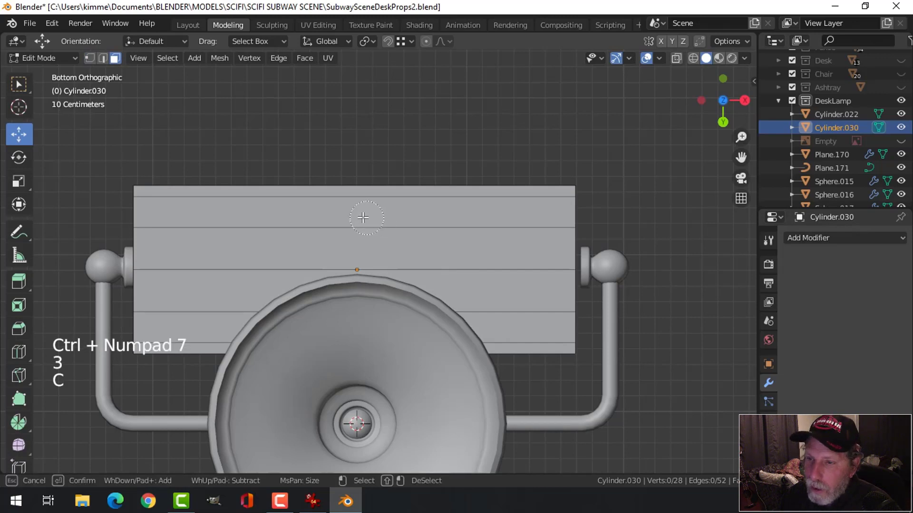
drag(354, 206, 348, 243)
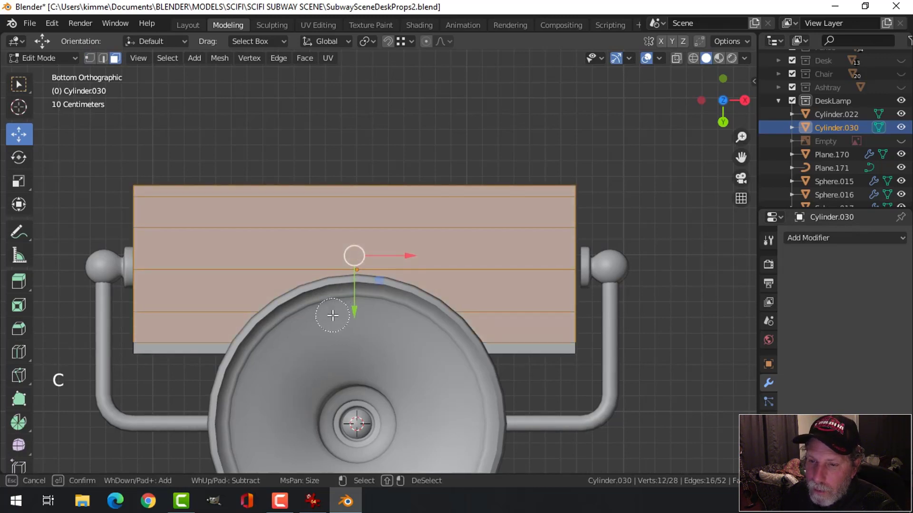
key(Escape)
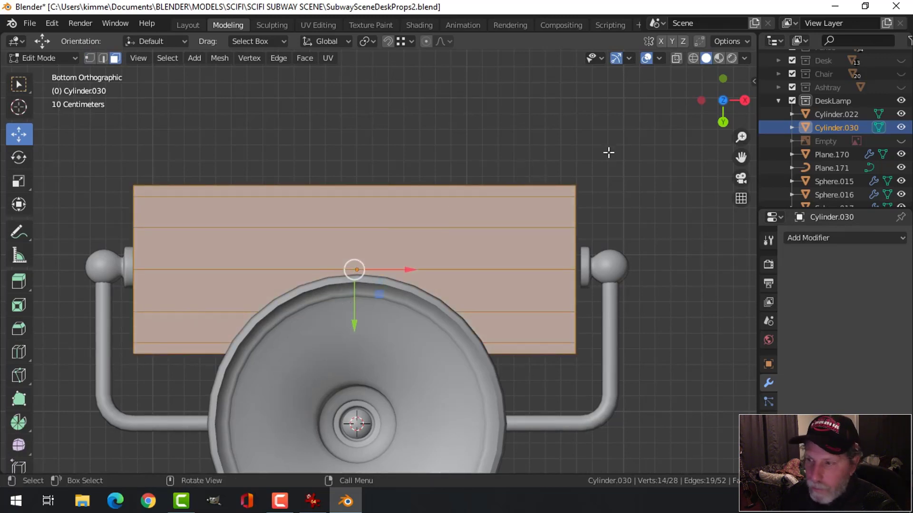
middle_drag(607, 151, 575, 279)
key(x)
click(542, 307)
middle_drag(542, 307, 503, 227)
key(Tab)
middle_drag(381, 220, 474, 226)
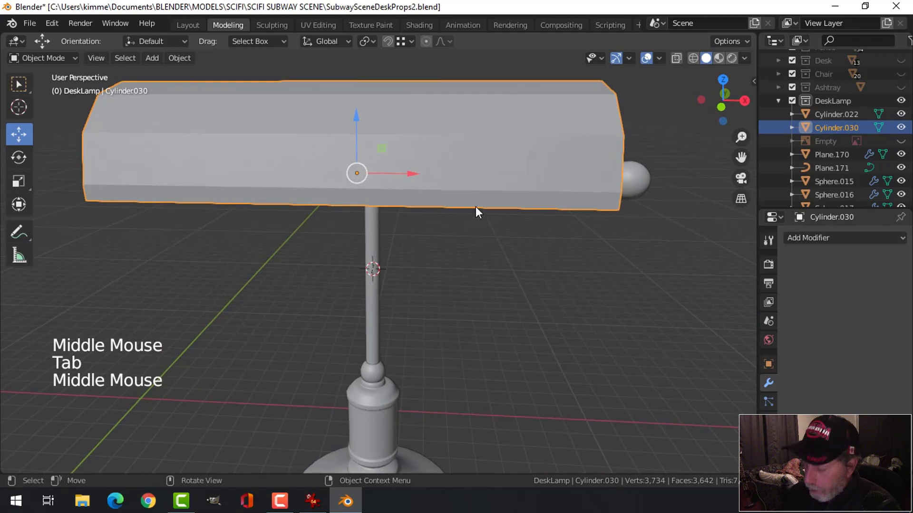
Step: In Edit Mode, move the whole shade mesh about 0.184 m down along Z to align with the finials
key(KP_1)
key(Tab)
key(a)
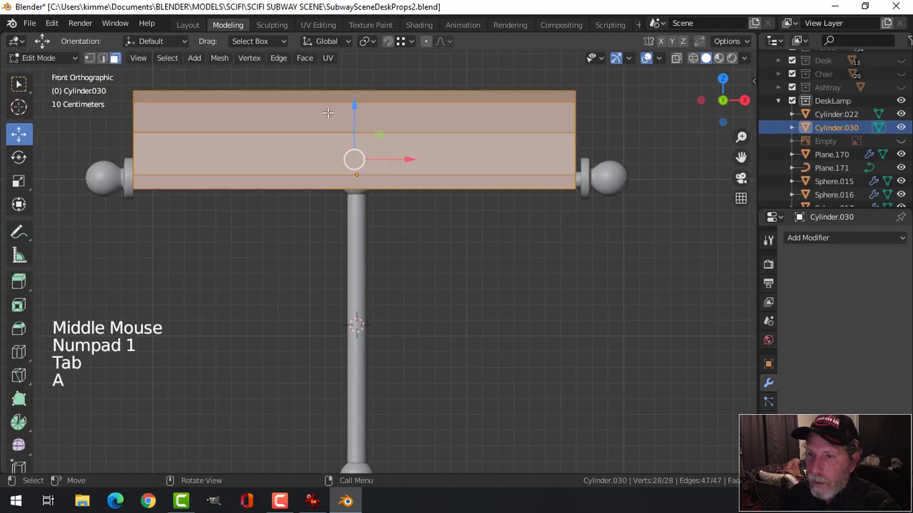
drag(354, 103, 350, 134)
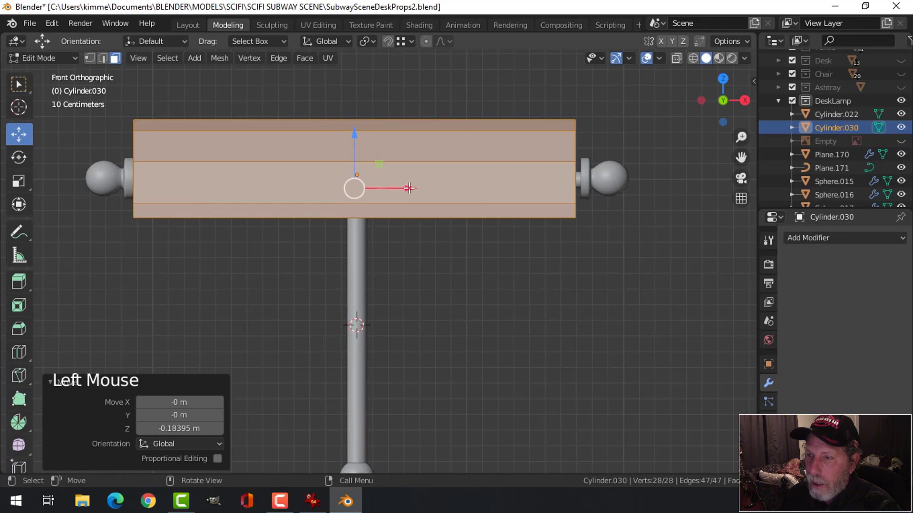
Step: Shift the shade mesh about 0.013 m along X, stretch it slightly along X into both finials, and return to Object Mode
drag(409, 187, 410, 188)
key(s)
key(x)
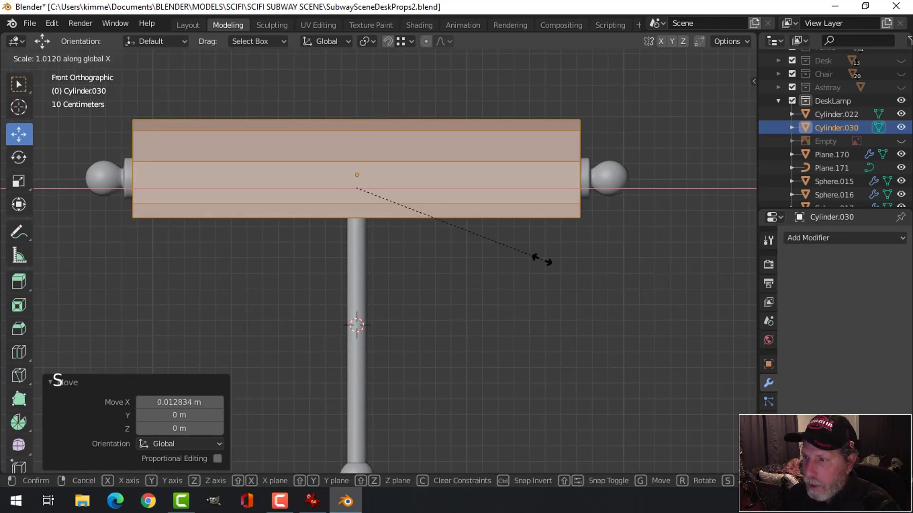
click(545, 260)
key(alt+a)
key(Tab)
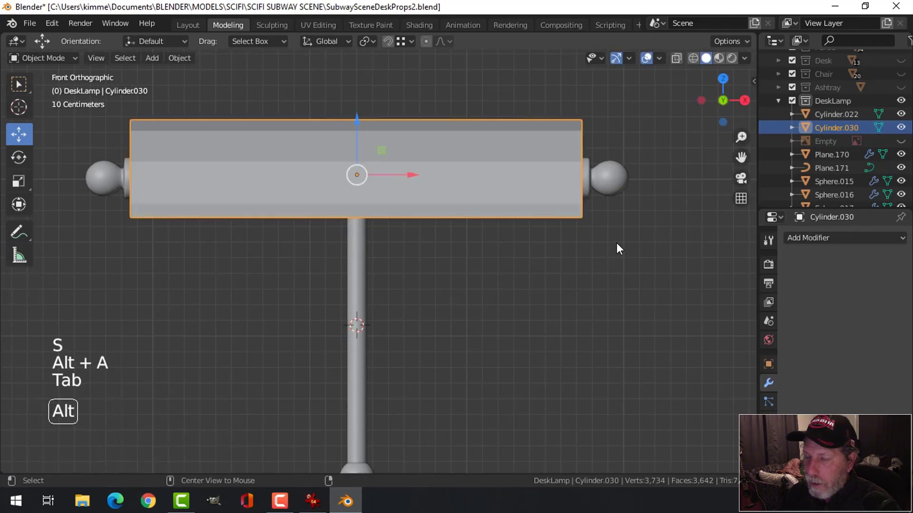
Step: Reselect the shade and save the file
key(alt+a)
middle_drag(616, 245, 544, 258)
click(480, 203)
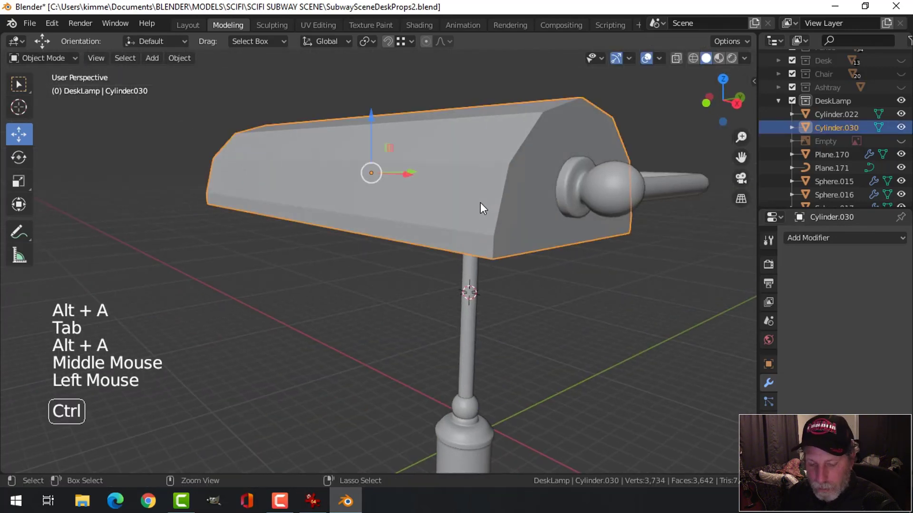
key(ctrl+s)
Step: Add a level 1 Catmull-Clark subdivision to the shade and set it to smooth shading
middle_drag(493, 244, 474, 236)
scroll(544, 228, down, 2)
key(Tab)
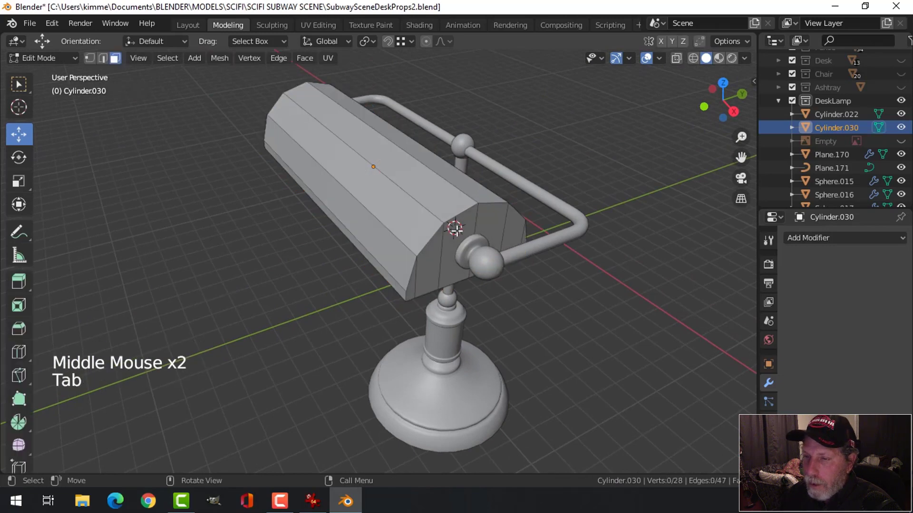
middle_drag(383, 199, 464, 210)
key(Tab)
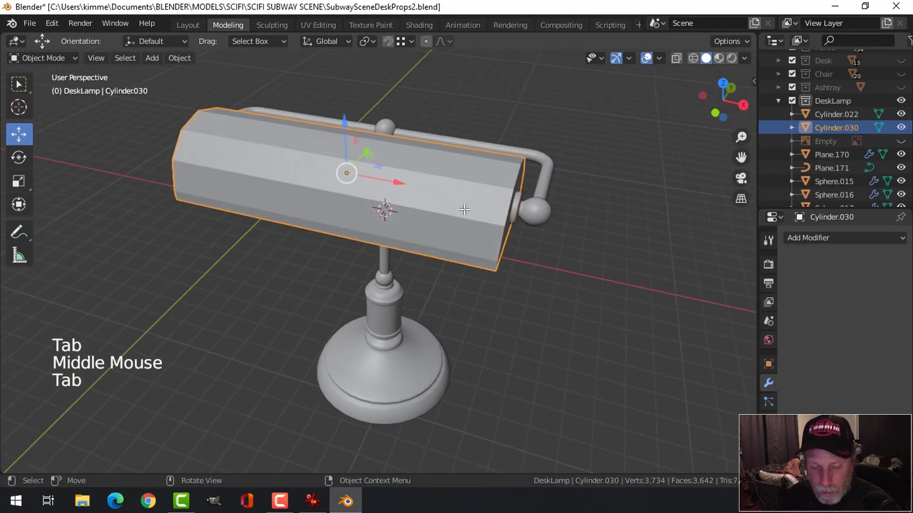
key(ctrl+1)
right_click(444, 204)
click(443, 204)
middle_drag(444, 205, 462, 217)
Step: In Edit Mode, add a centred loop cut across the shade and bevel it about 1.41 m out to both ends
key(Tab)
key(ctrl+r)
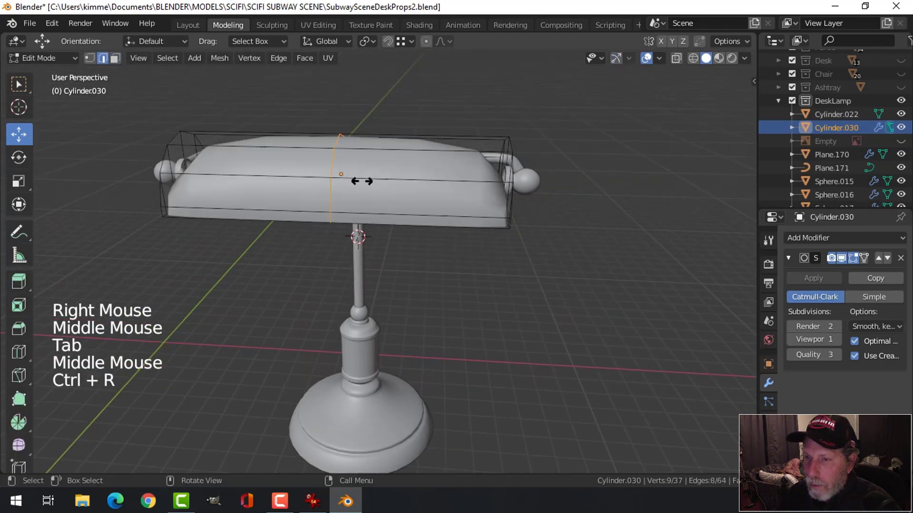
double_click(463, 217)
key(ctrl+b)
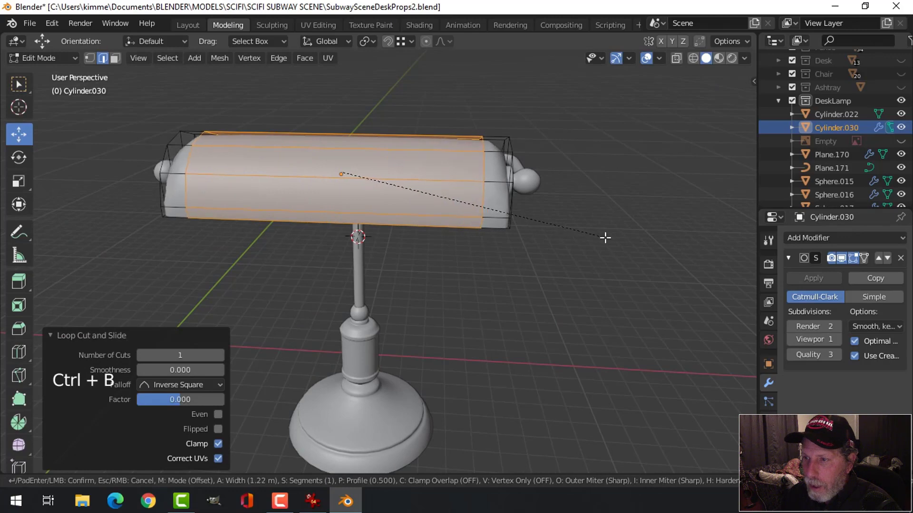
click(624, 238)
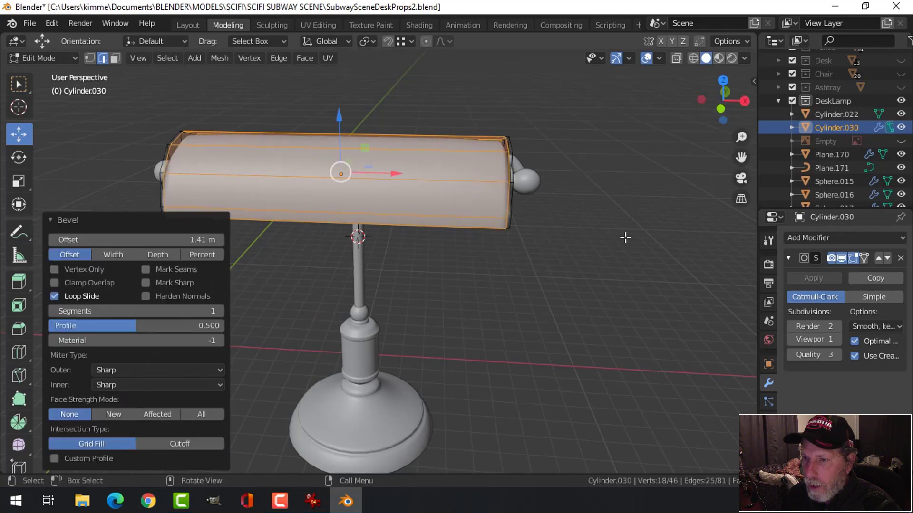
Step: Add a second centred loop cut, bevel it about 1.36 m toward both ends, return to Object Mode and clear the selection
key(ctrl+r)
click(444, 181)
right_click(444, 181)
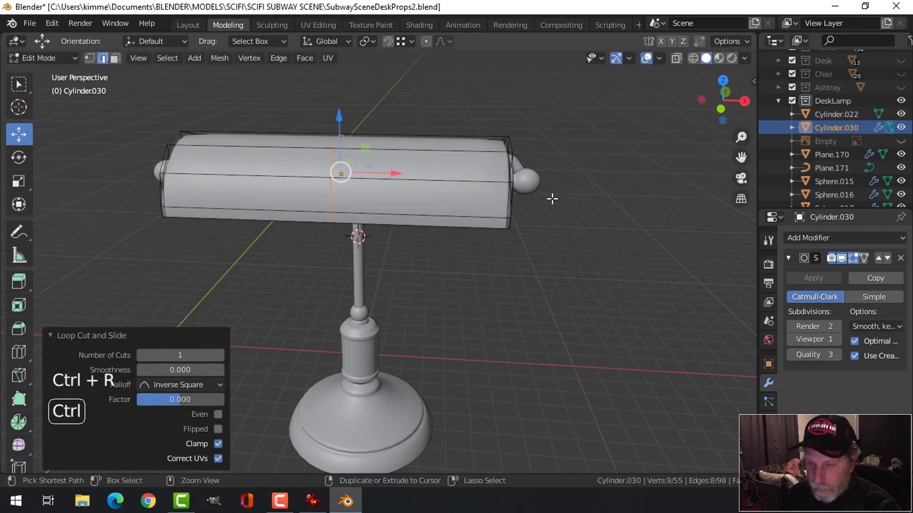
key(ctrl+b)
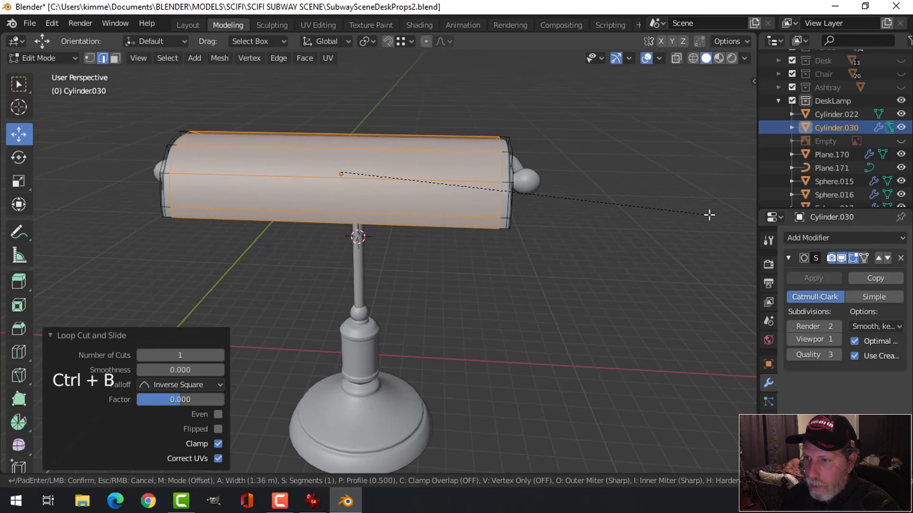
click(709, 214)
key(Tab)
middle_drag(545, 222, 429, 155)
key(alt+a)
Step: Save the file, then extrude the shade's entire mesh in place and offset it about 0.034 m with Shrink/Fatten to give it thickness
scroll(386, 207, up, 2)
click(511, 175)
key(Tab)
key(a)
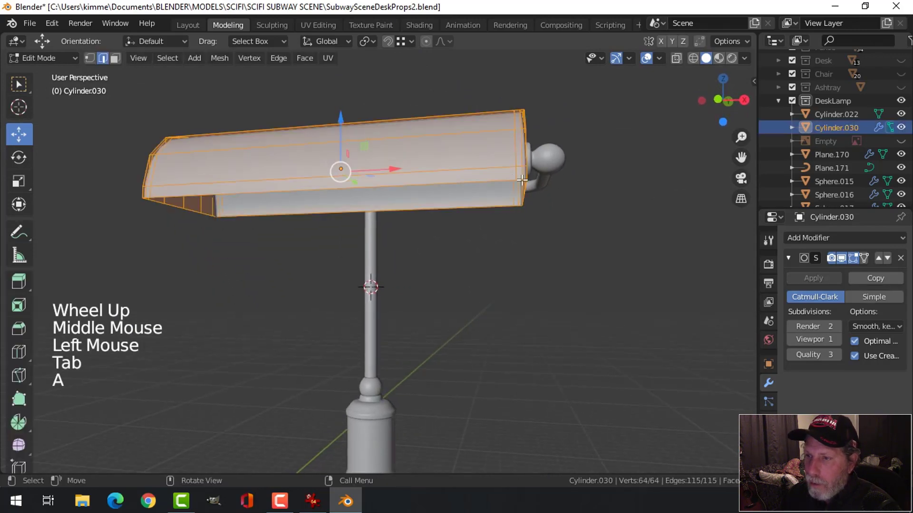
middle_drag(511, 175, 569, 226)
key(ctrl+s)
key(e)
key(alt+s)
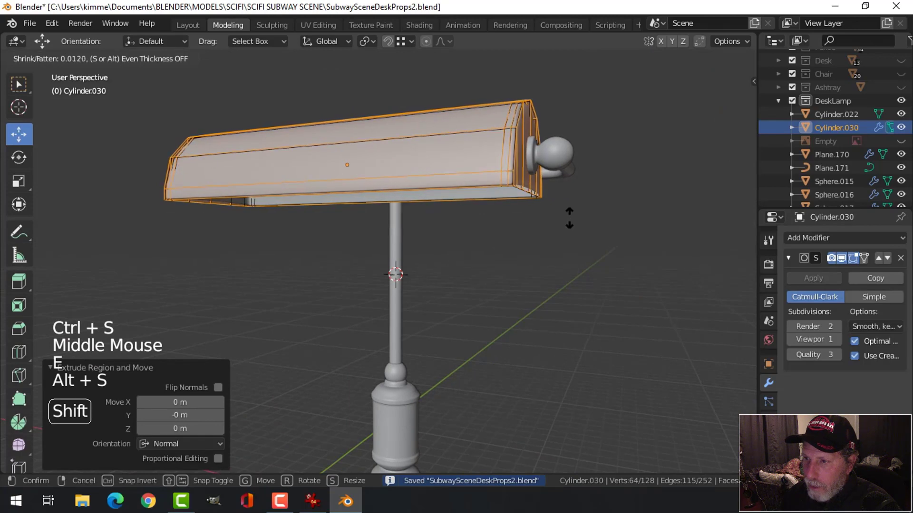
click(574, 247)
Step: Fine-tune the shade's wall thickness with another small Shrink/Fatten and clear the selection
middle_drag(573, 247, 490, 186)
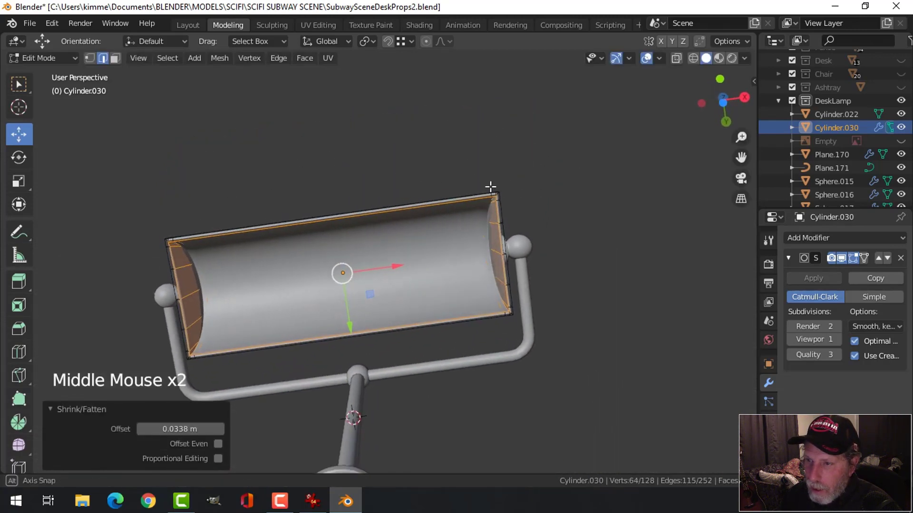
scroll(579, 212, up, 2)
middle_drag(578, 212, 588, 247)
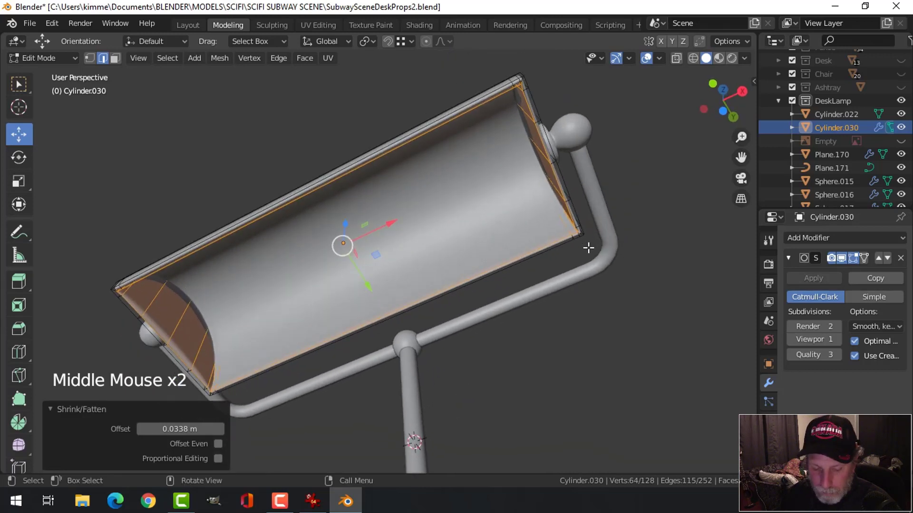
key(alt+s)
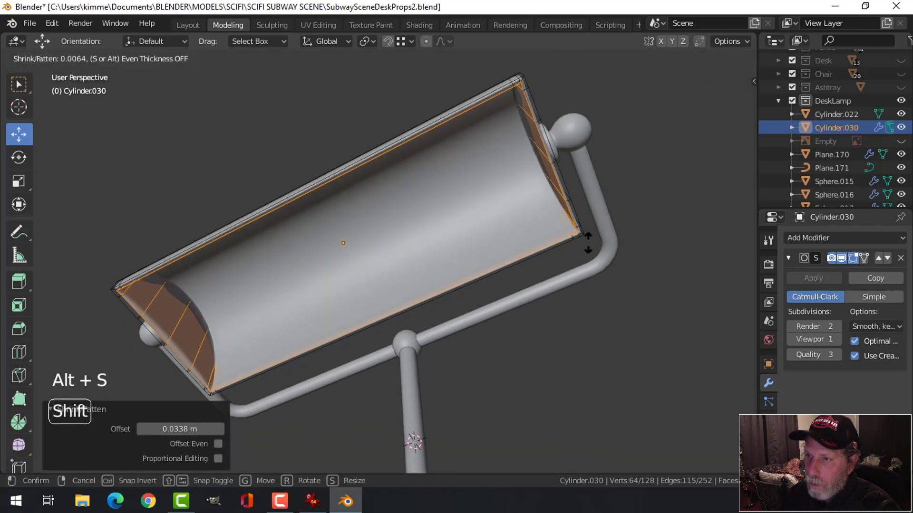
click(562, 241)
key(alt+a)
Step: Add a loop cut along the shade's bottom rim and slide it to the outer edge with a factor of about 0.967
middle_drag(332, 228, 270, 177)
scroll(280, 228, up, 2)
scroll(139, 205, up, 2)
key(ctrl+r)
click(254, 169)
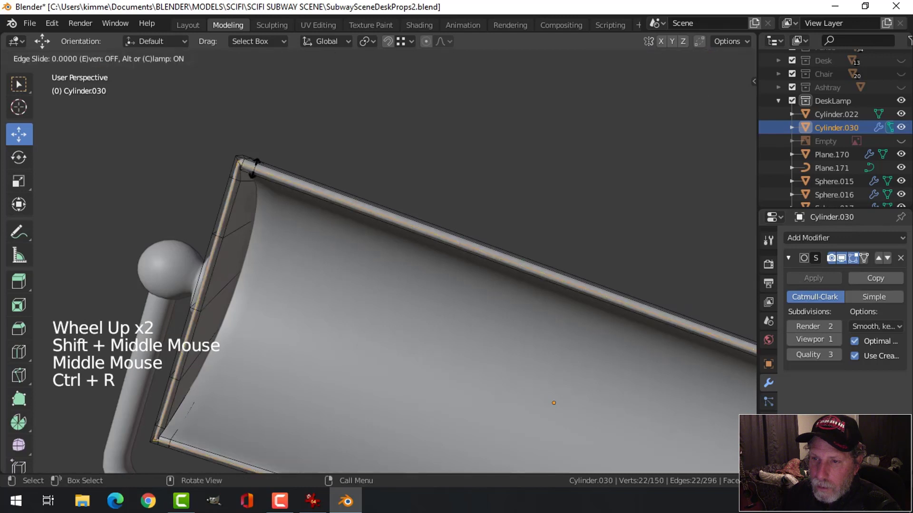
click(258, 163)
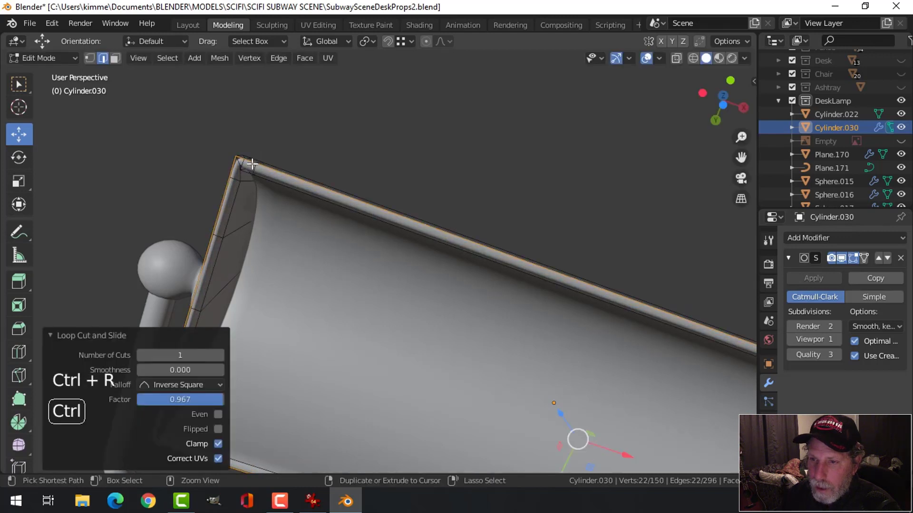
key(ctrl+r)
click(252, 165)
key(Escape)
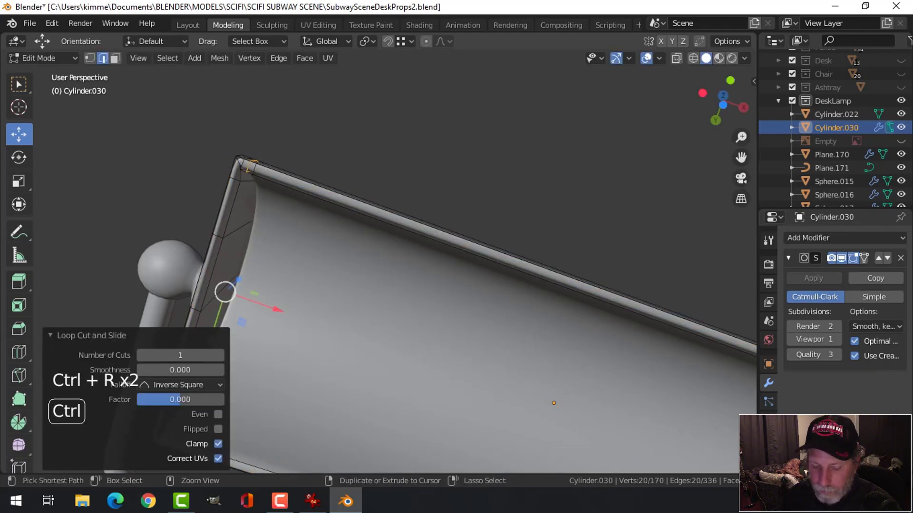
key(ctrl+z)
Step: Add another loop cut along the shade's bottom rim, slid by a factor of about -0.2
key(ctrl+r)
click(250, 168)
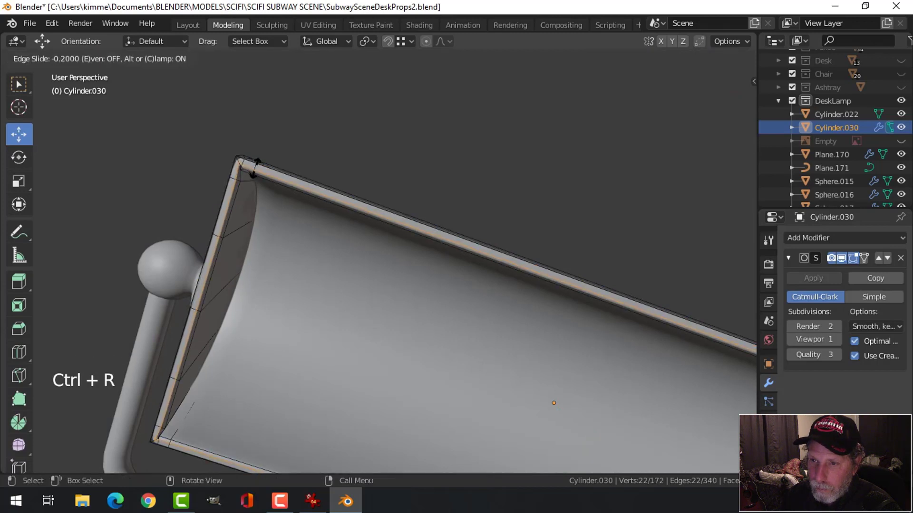
click(299, 195)
middle_drag(300, 195, 304, 269)
scroll(315, 328, down, 4)
Step: Add a loop cut around the shade's inner walls, slide it up against the rim, return to Object Mode and clear the selection
key(ctrl+r)
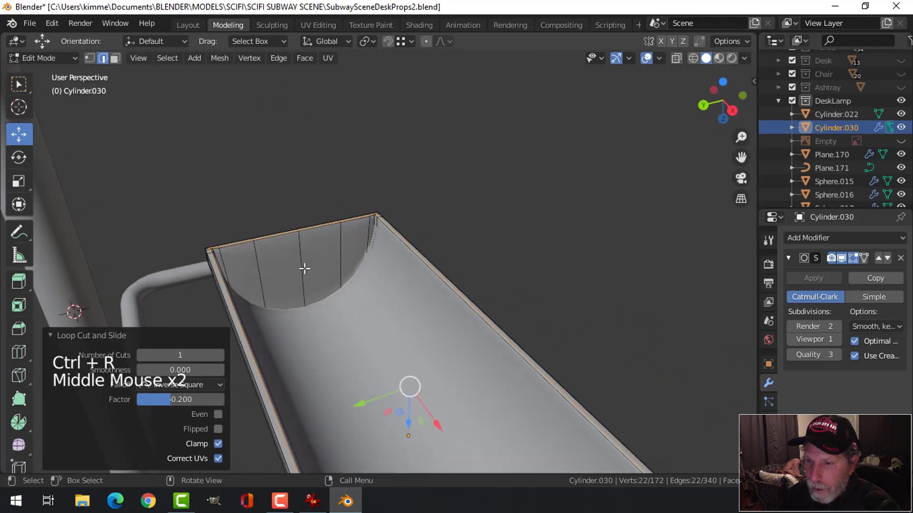
key(ctrl+r)
click(340, 251)
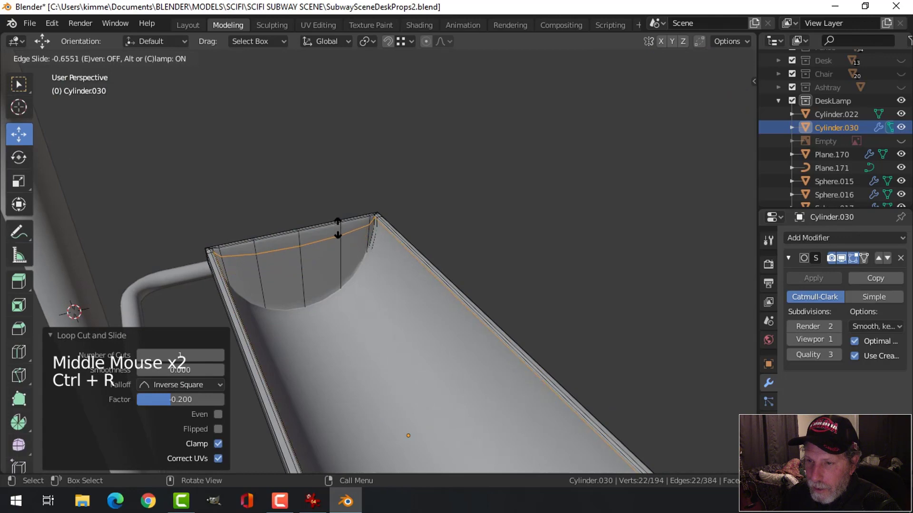
click(337, 222)
middle_drag(336, 228, 582, 236)
key(Tab)
scroll(524, 240, down, 3)
key(alt+a)
middle_drag(523, 241, 433, 291)
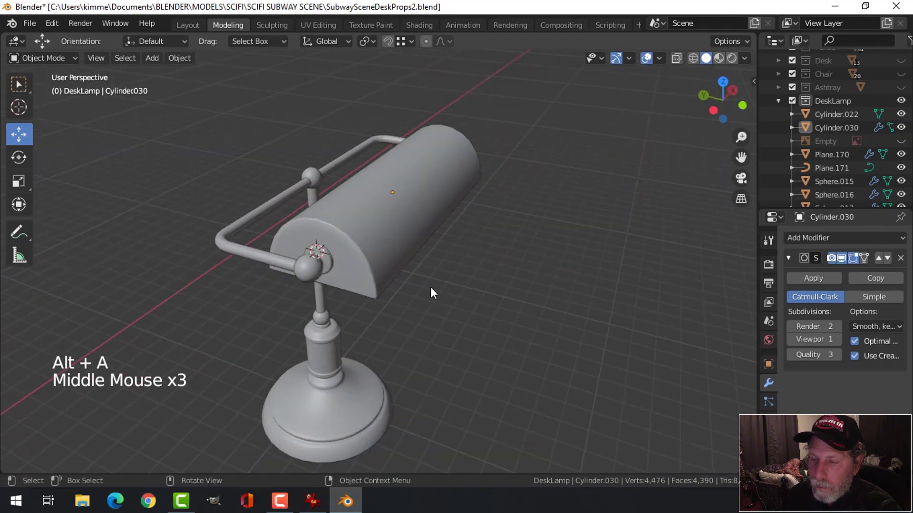
Step: In Edit Mode, select the arched outer edges at both shade ends, crease them by about 0.448, return to Object Mode and deselect
scroll(424, 285, up, 3)
click(304, 234)
key(Tab)
middle_drag(305, 234, 419, 259)
key(alt+a)
scroll(367, 252, up, 2)
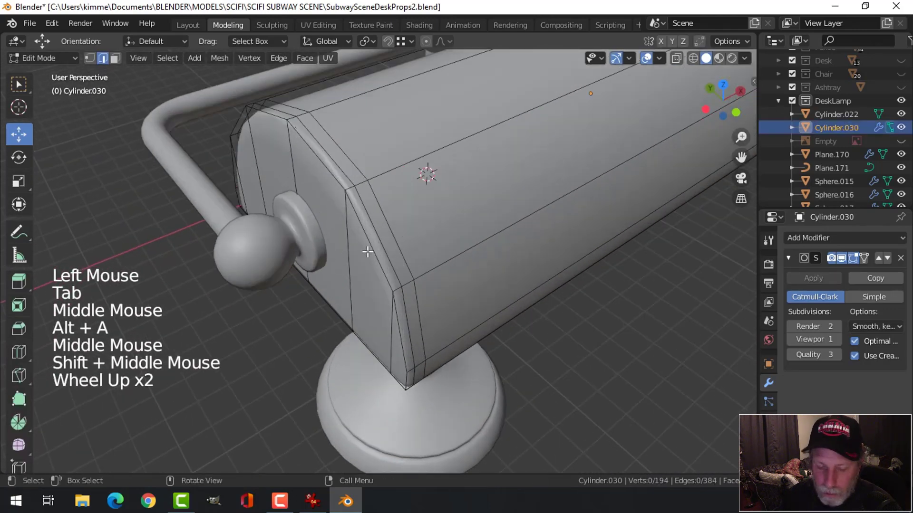
key(2)
alt+shift+click(368, 252)
scroll(418, 237, down, 3)
middle_drag(469, 224, 354, 240)
shift+middle_drag(656, 376, 497, 254)
alt+shift+click(606, 268)
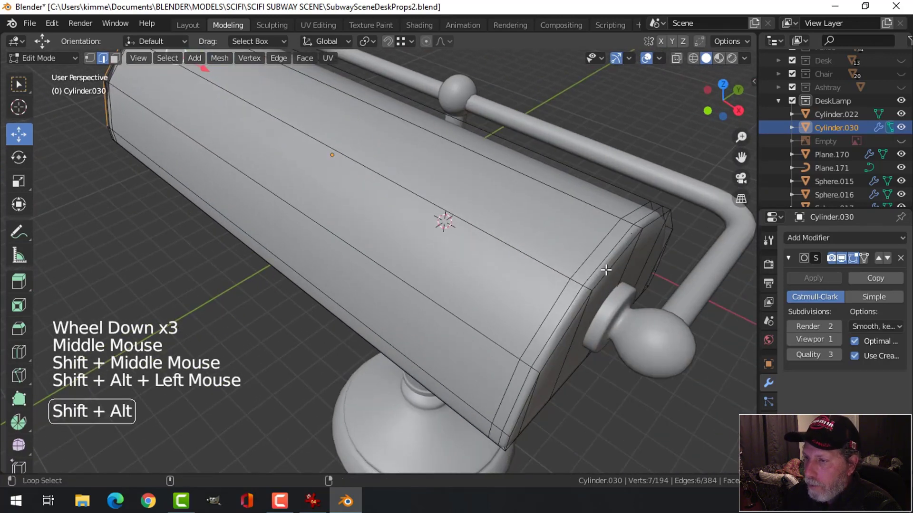
middle_drag(605, 267, 588, 256)
key(shift+e)
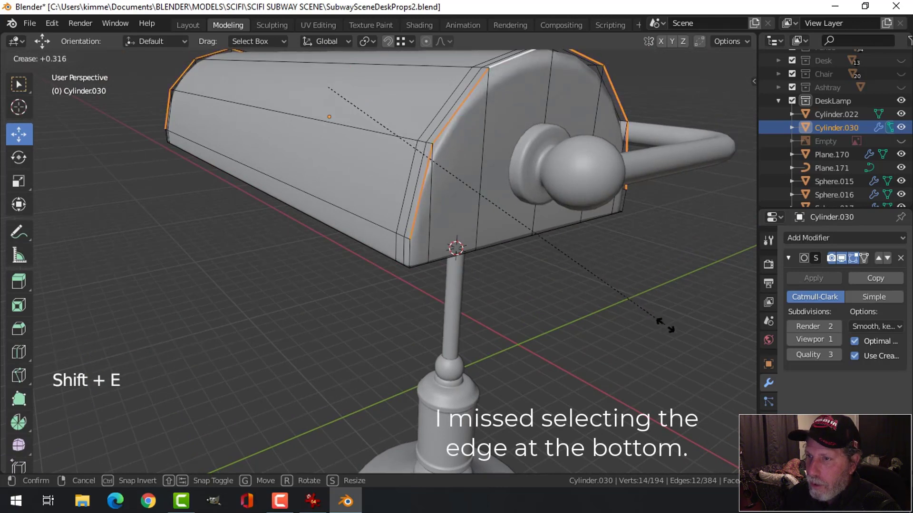
click(691, 361)
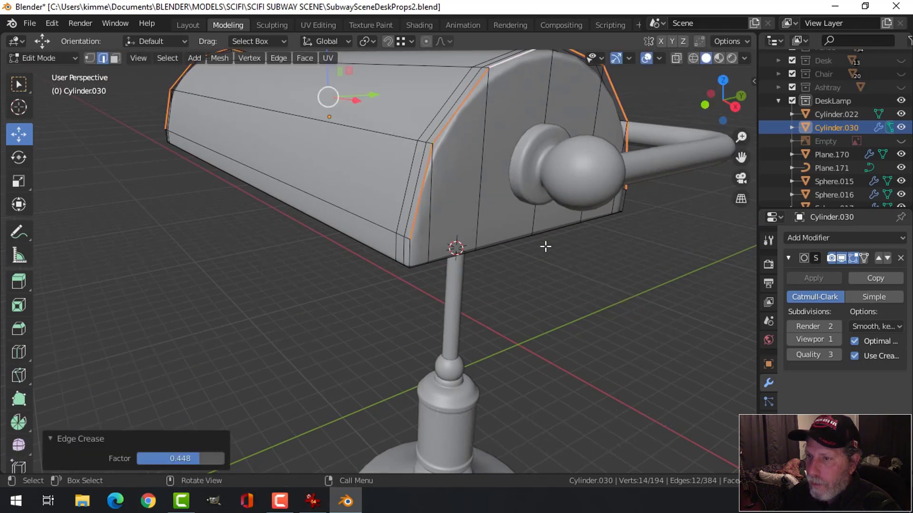
key(Tab)
scroll(500, 220, down, 3)
key(alt+a)
middle_drag(353, 237, 518, 246)
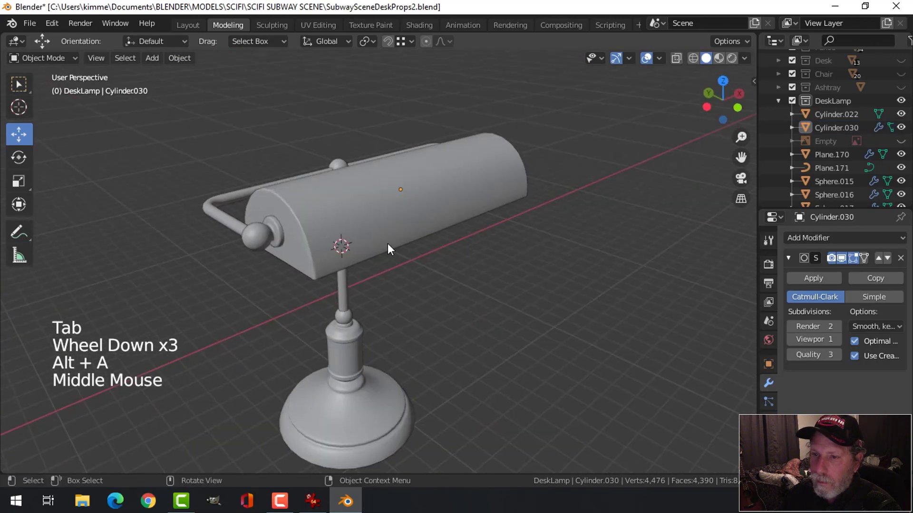
middle_drag(387, 243, 457, 172)
middle_drag(390, 241, 384, 269)
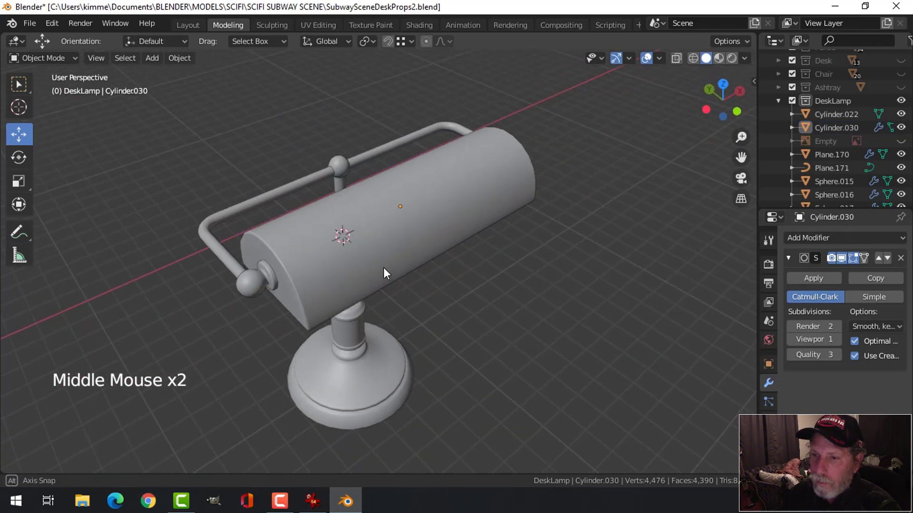
key(ctrl+a)
scroll(392, 253, down, 3)
click(393, 255)
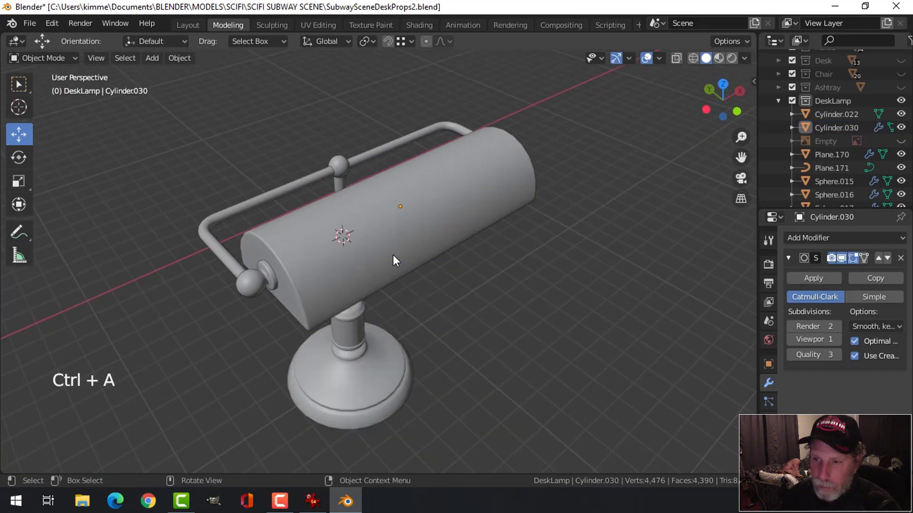
Step: Save the file and add a 12-vertex mesh cylinder with its cap fill set to Nothing
key(ctrl+s)
middle_drag(534, 291, 440, 371)
scroll(398, 259, down, 4)
scroll(424, 257, up, 3)
middle_drag(430, 315, 426, 281)
key(shift+a)
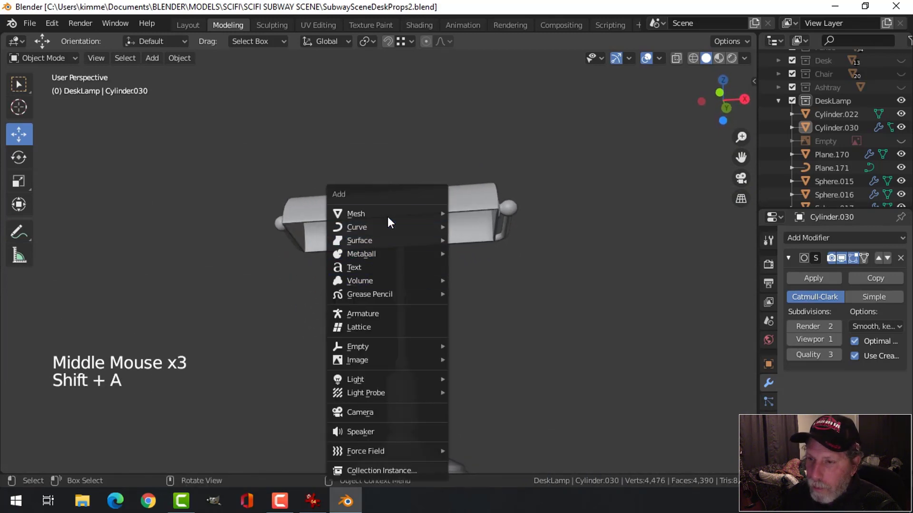
mouse_move(387, 216)
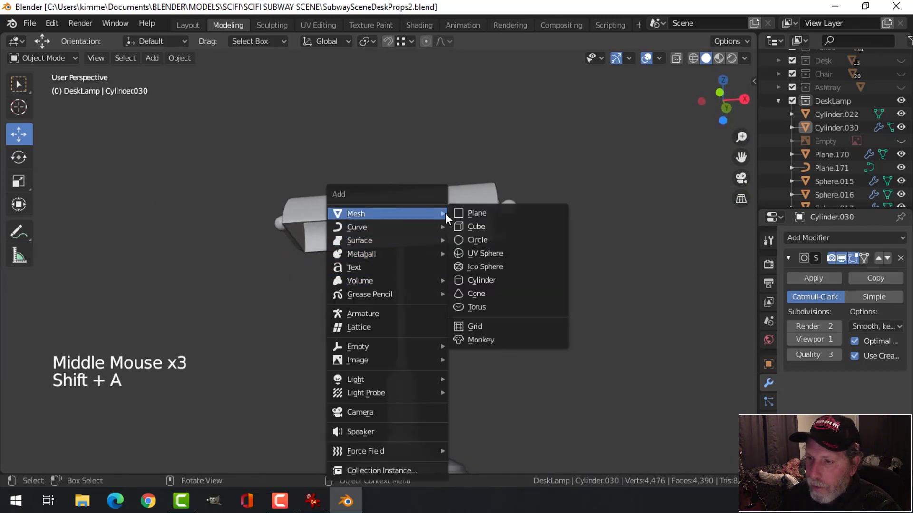
click(489, 275)
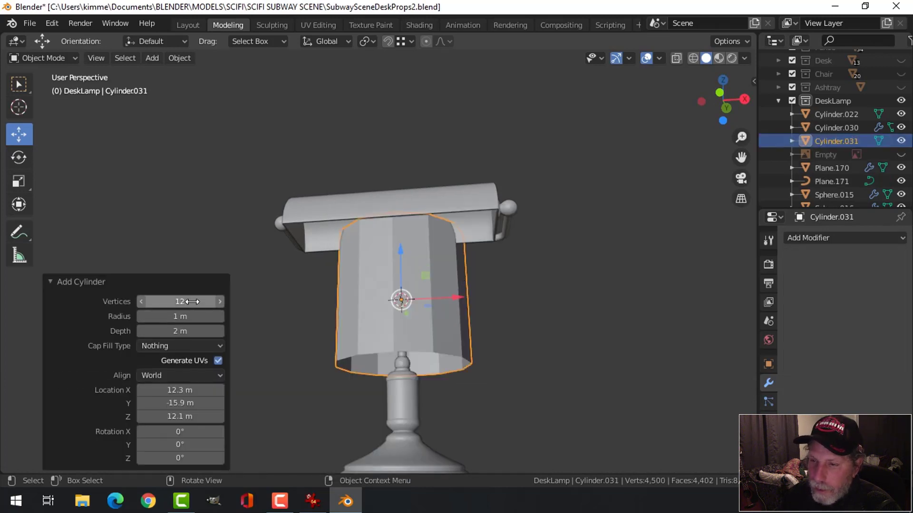
Step: In Edit Mode, rotate the whole new cylinder 90° so it lies parallel to the shade and scale it by about 0.282
middle_drag(475, 301, 504, 329)
key(Tab)
key(a)
text(r90)
key(Return)
key(s)
click(397, 280)
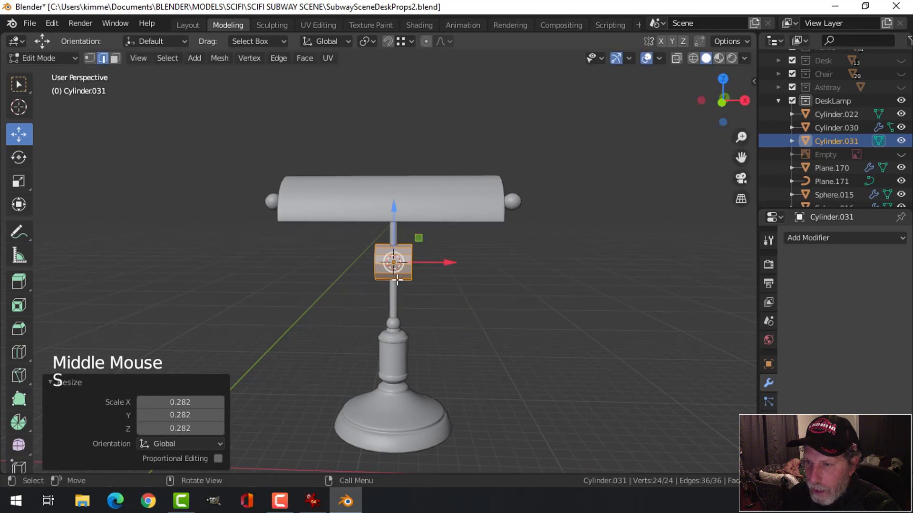
Step: Move the small cylinder up and forward into the hollow of the shade and scale it by about 0.804
drag(391, 219, 397, 167)
middle_drag(546, 312, 521, 219)
drag(521, 220, 475, 212)
middle_drag(476, 212, 527, 266)
key(s)
click(503, 268)
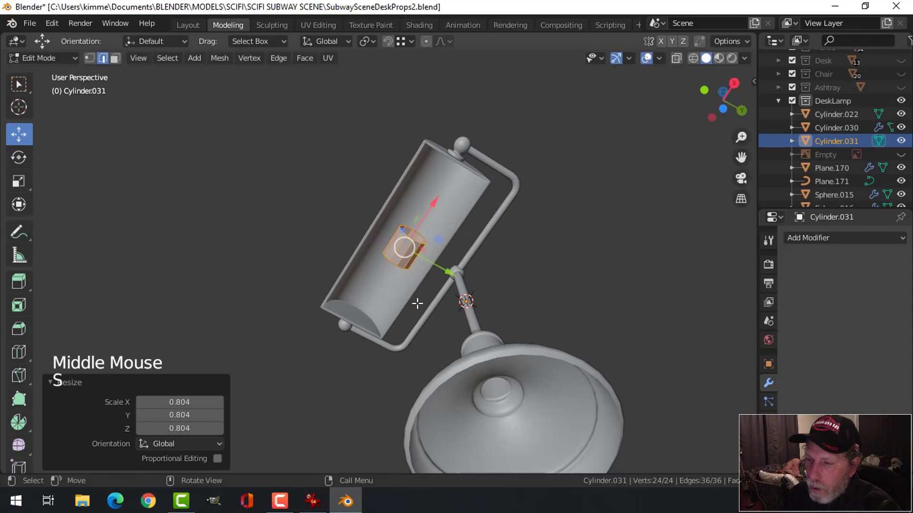
Step: Stretch the cylinder along X by about 6.117 to span the shade's interior and raise it about 0.184 m
middle_drag(418, 301, 459, 317)
scroll(459, 317, up, 3)
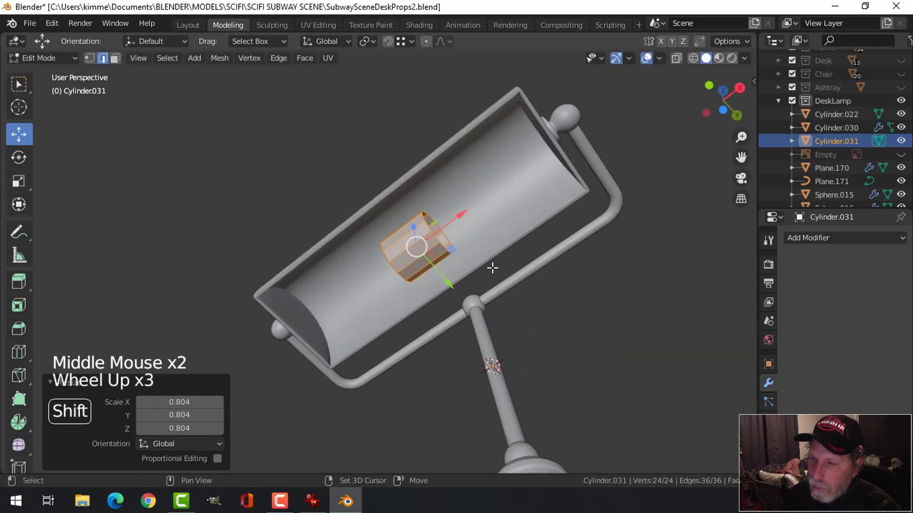
shift+middle_drag(491, 266, 509, 295)
middle_drag(509, 295, 526, 320)
key(s)
key(x)
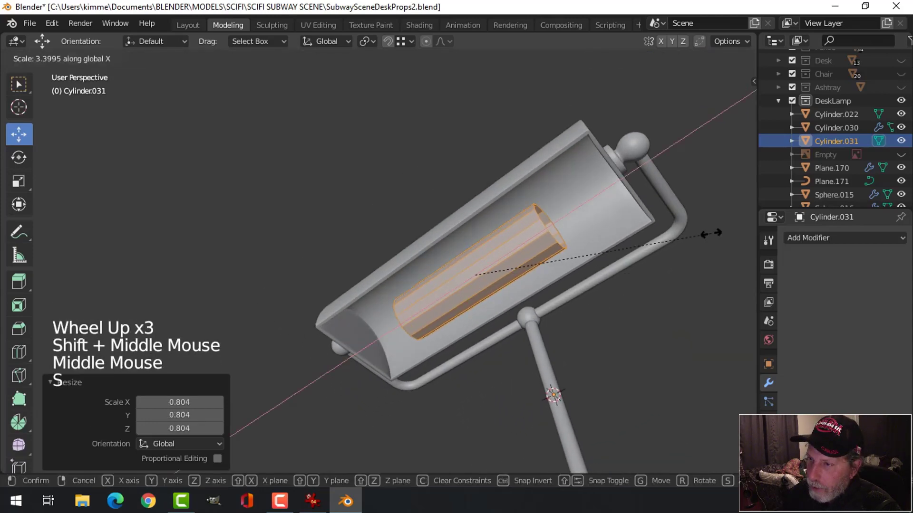
click(116, 100)
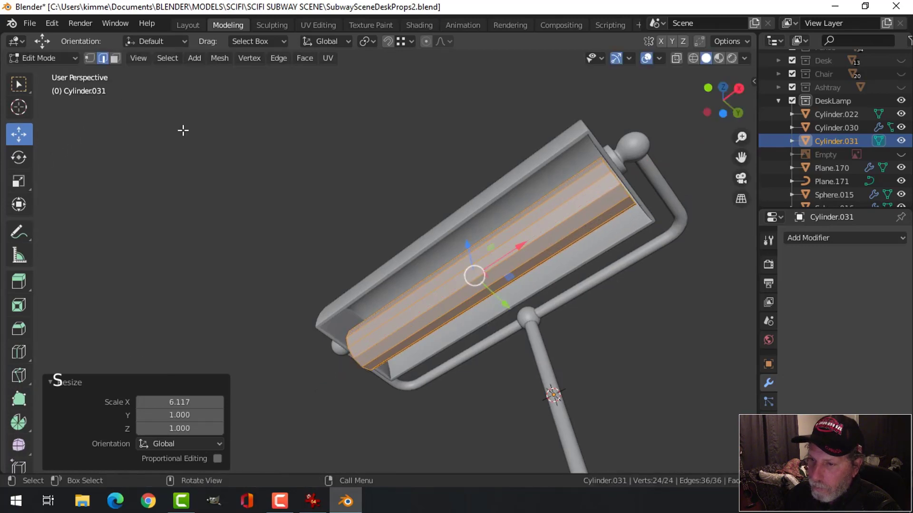
middle_drag(183, 130, 423, 190)
drag(409, 181, 411, 160)
mouse_move(411, 160)
middle_down()
mouse_move(403, 163)
mouse_move(415, 149)
middle_up()
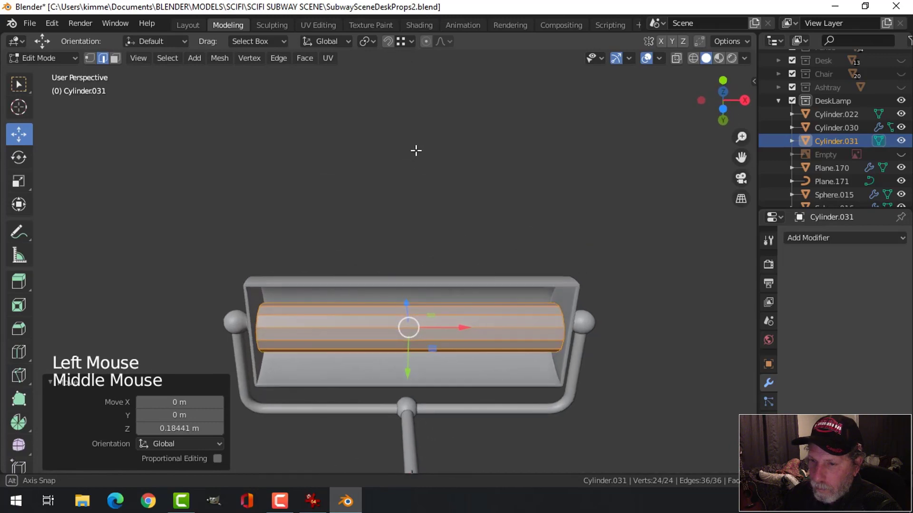
Step: Add a centred loop cut around the tube, bevel it out into two loops close to the tube's ends, and deselect
scroll(469, 315, up, 2)
shift+middle_drag(469, 315, 356, 243)
scroll(403, 348, down, 1)
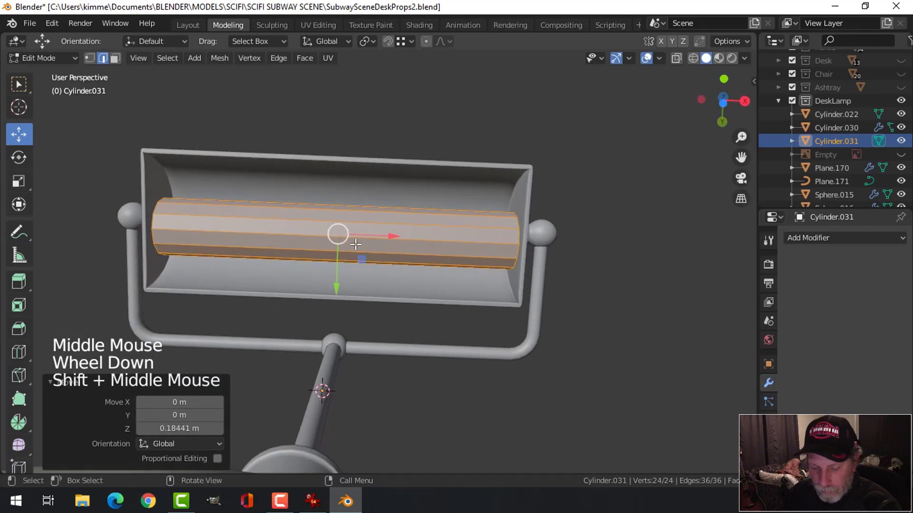
key(ctrl+r)
click(353, 245)
right_click(416, 243)
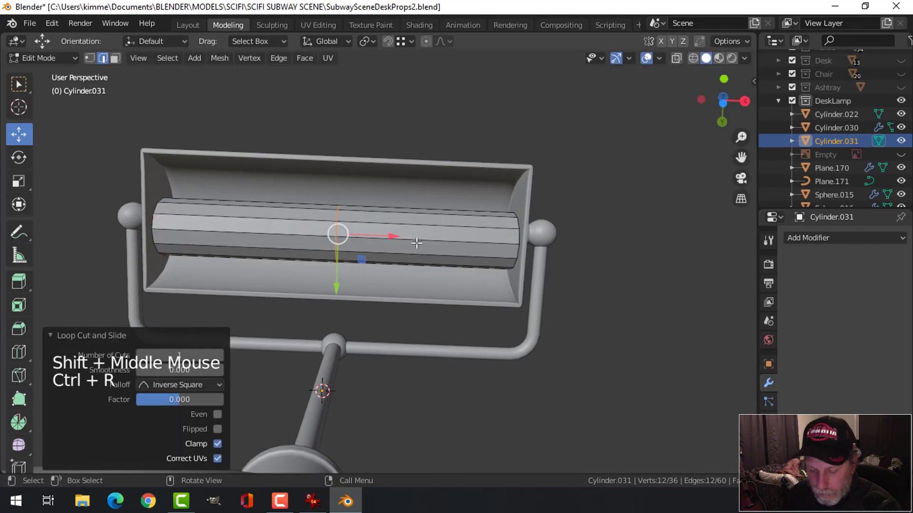
key(ctrl+b)
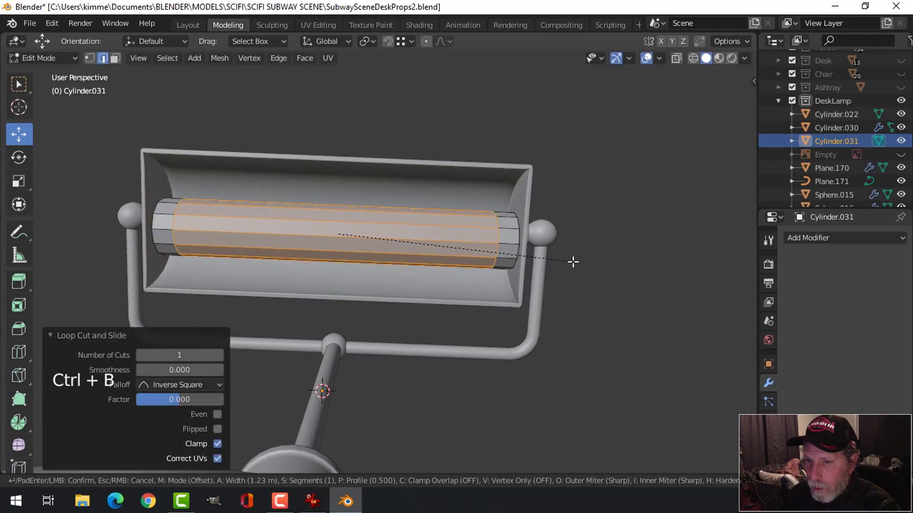
click(572, 259)
key(alt+a)
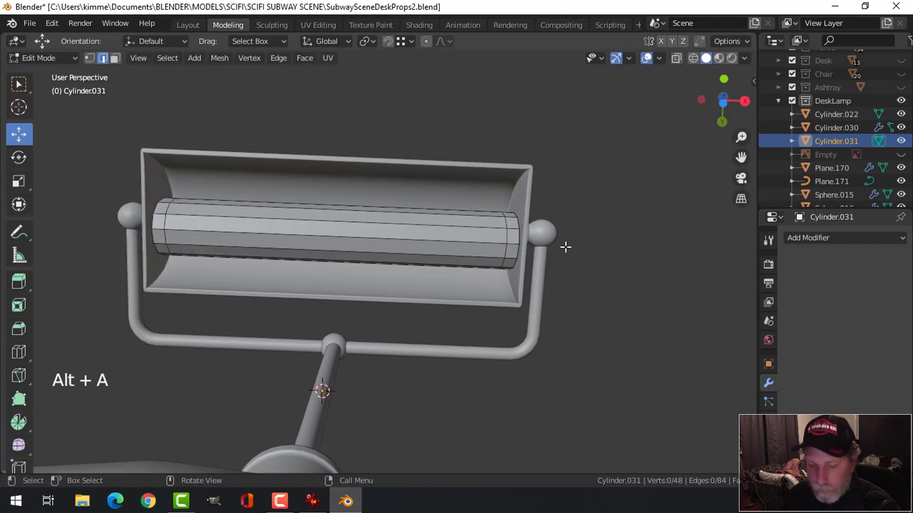
Step: Select the face rings at both tube ends, extrude them and fatten them slightly outward into raised end collars
key(3)
alt+shift+click(511, 228)
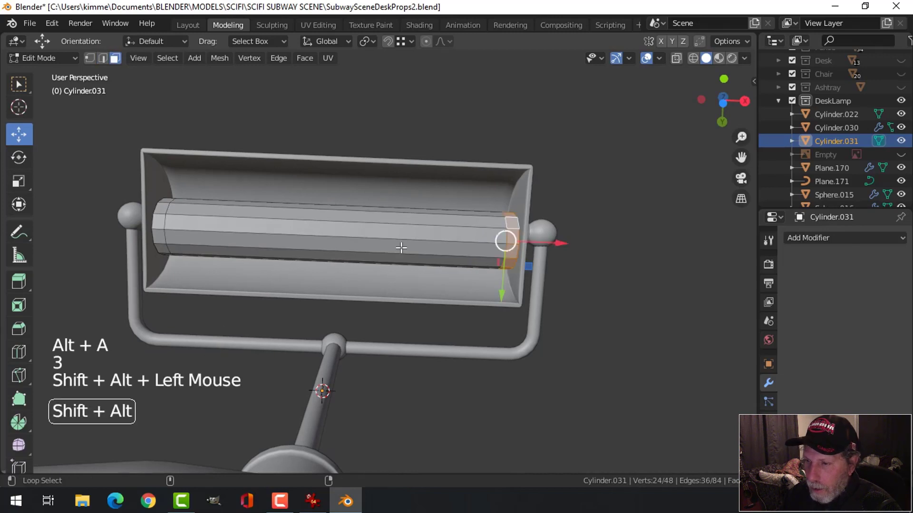
alt+shift+click(160, 211)
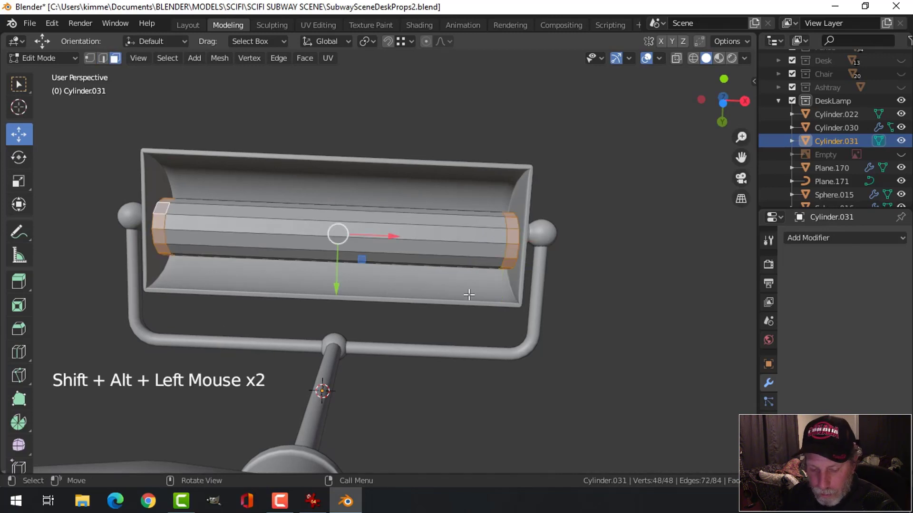
key(e)
key(alt+s)
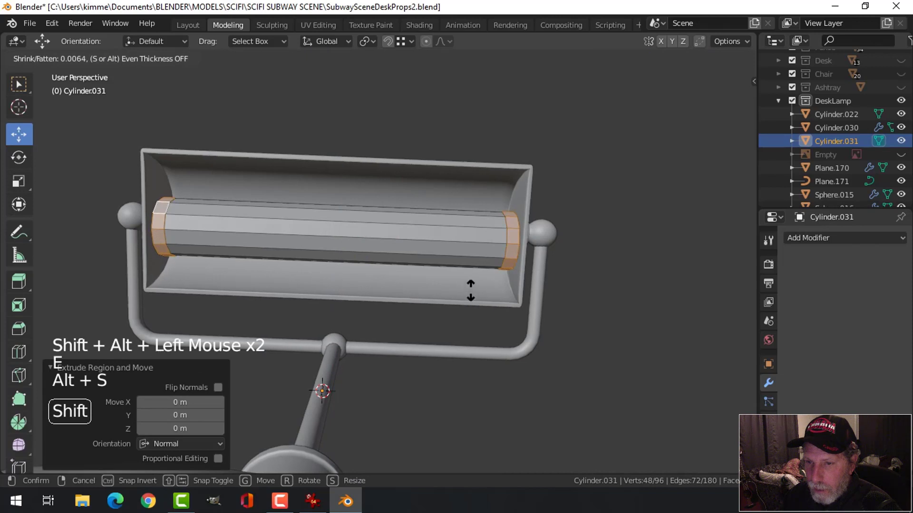
click(473, 279)
key(alt+a)
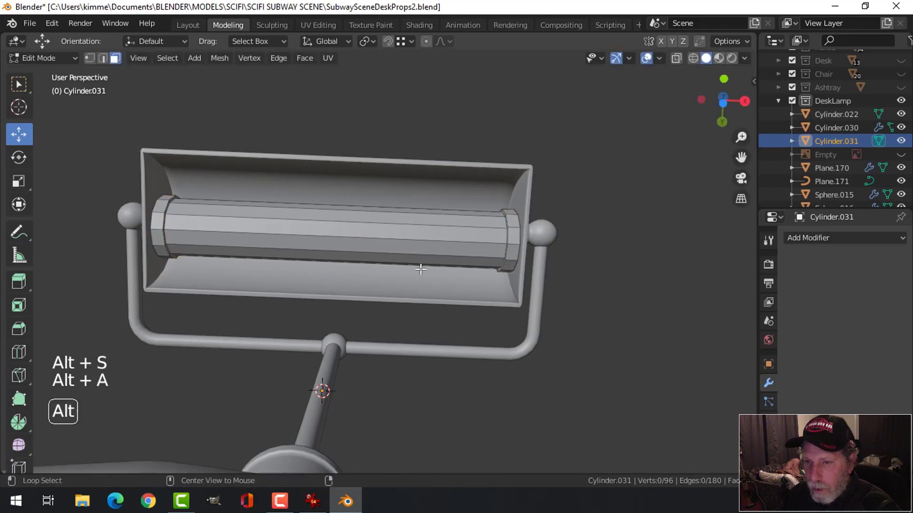
Step: Return to Object Mode and apply smooth shading to the tube
key(Tab)
right_click(340, 244)
click(339, 242)
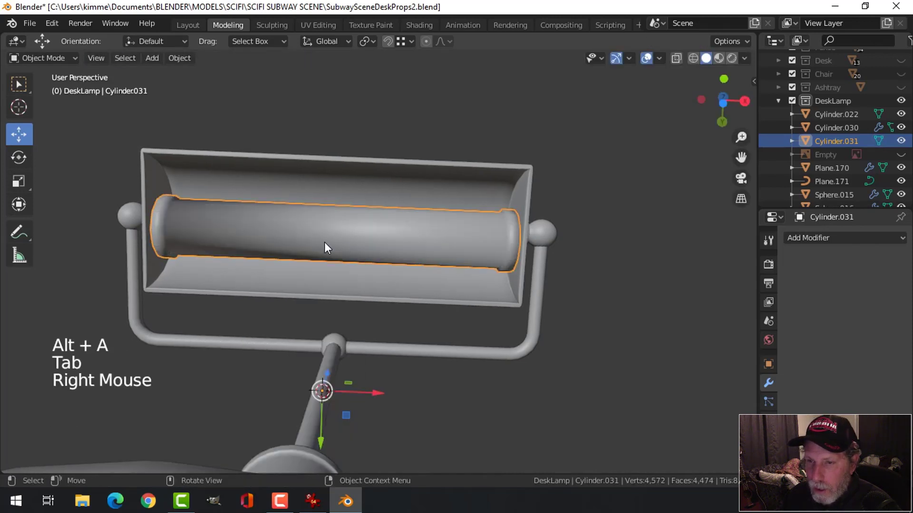
Step: Enable Auto Smooth in the tube's normals settings
click(768, 401)
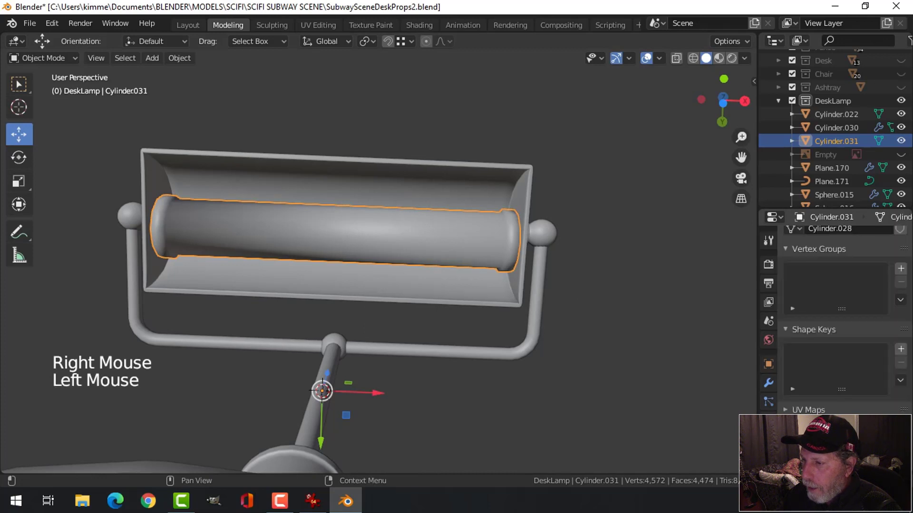
click(768, 459)
scroll(827, 433, down, 4)
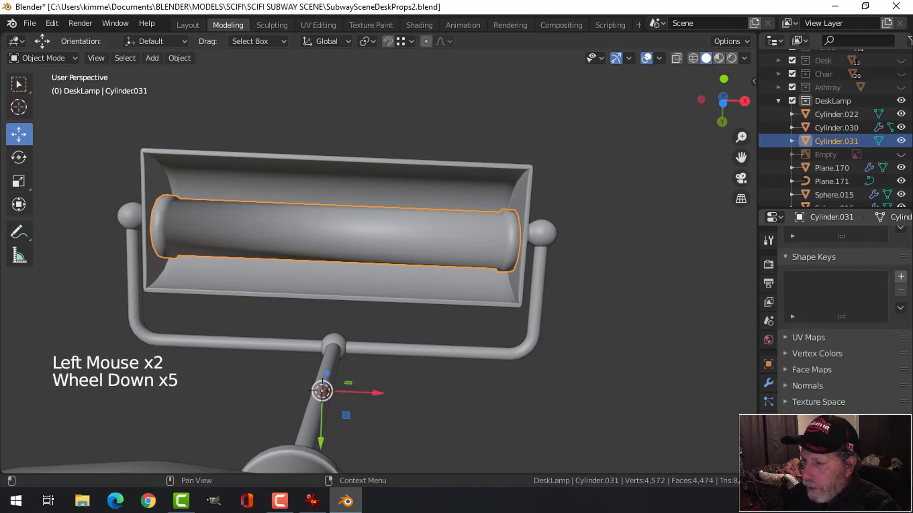
click(785, 385)
click(806, 402)
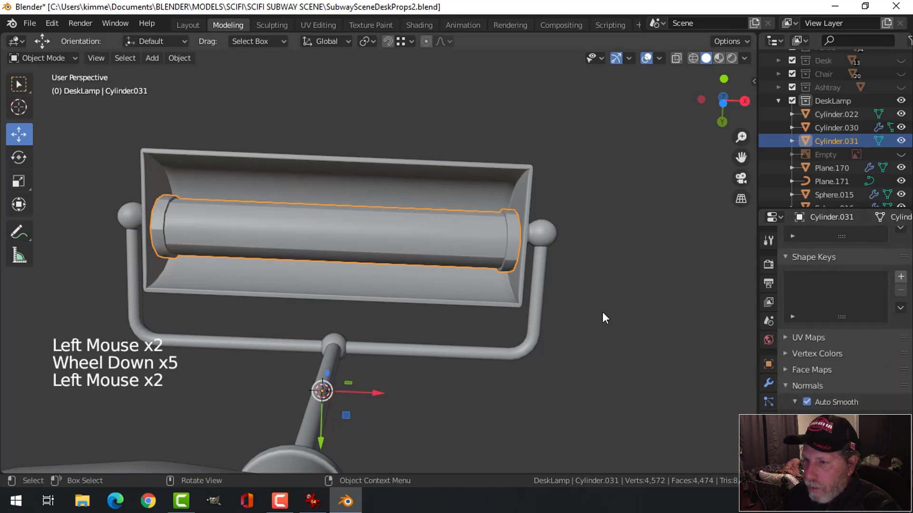
Step: Give the tube a level 1 subdivision and switch off Auto Smooth
middle_drag(411, 259, 352, 247)
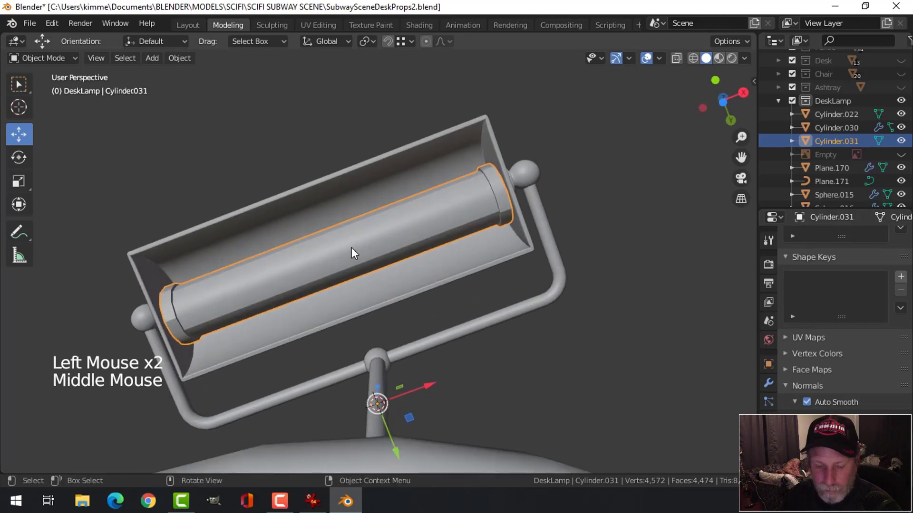
key(ctrl+1)
scroll(380, 248, down, 1)
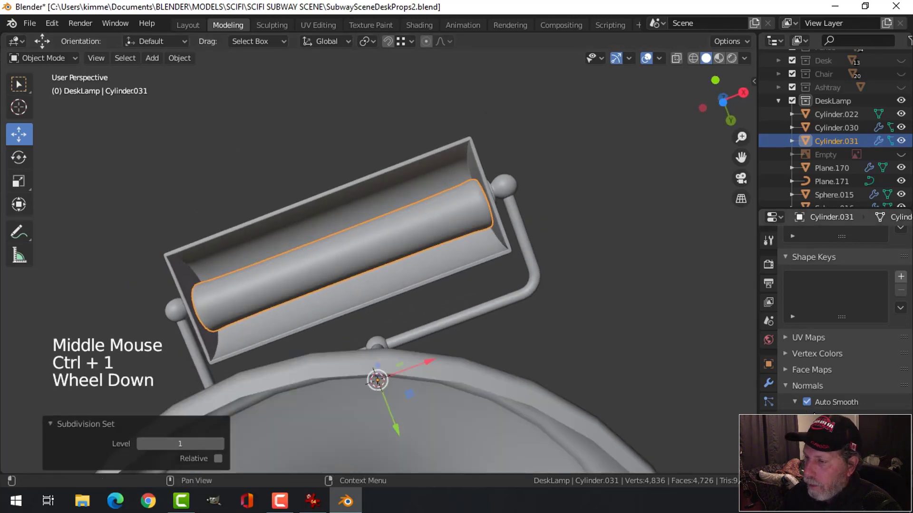
click(807, 401)
Step: Add a centred loop cut on the tube's body and bevel it by about 1.28 m to bring support loops next to both collars
middle_drag(491, 231, 503, 305)
key(Tab)
key(ctrl+r)
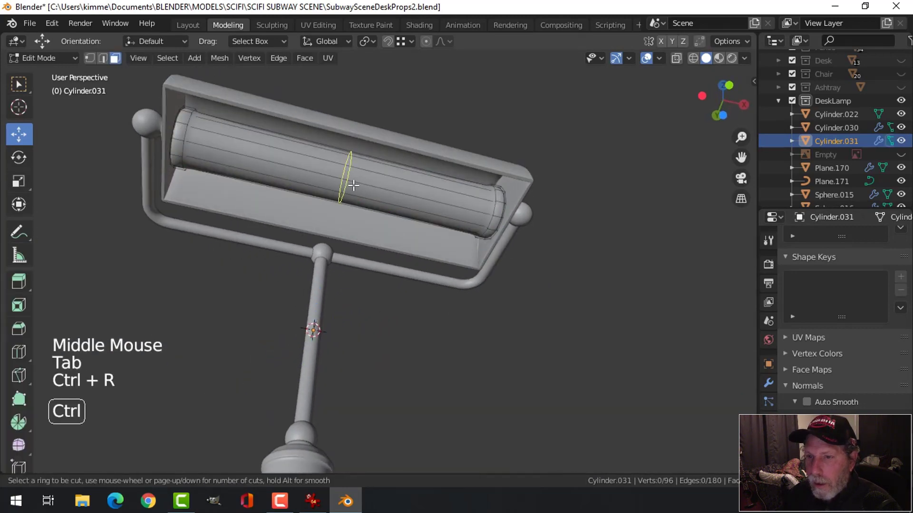
click(354, 185)
key(ctrl+b)
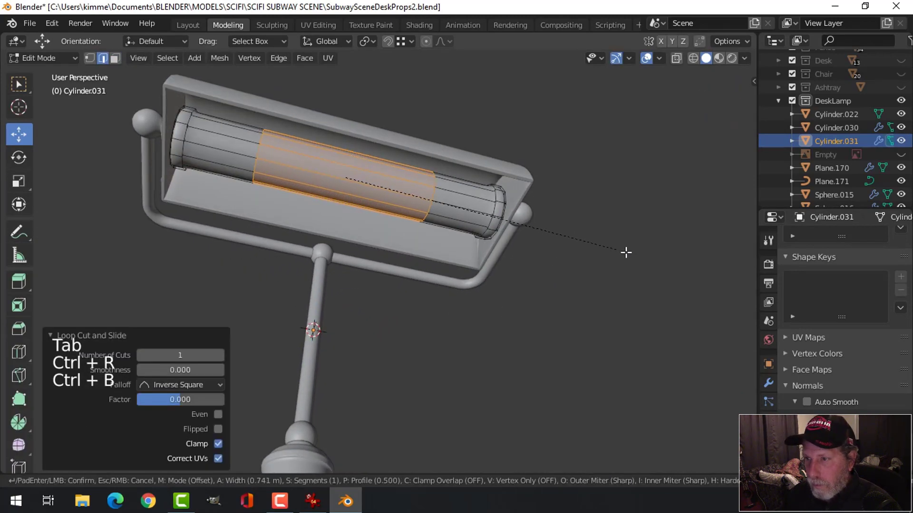
click(674, 262)
scroll(285, 350, up, 3)
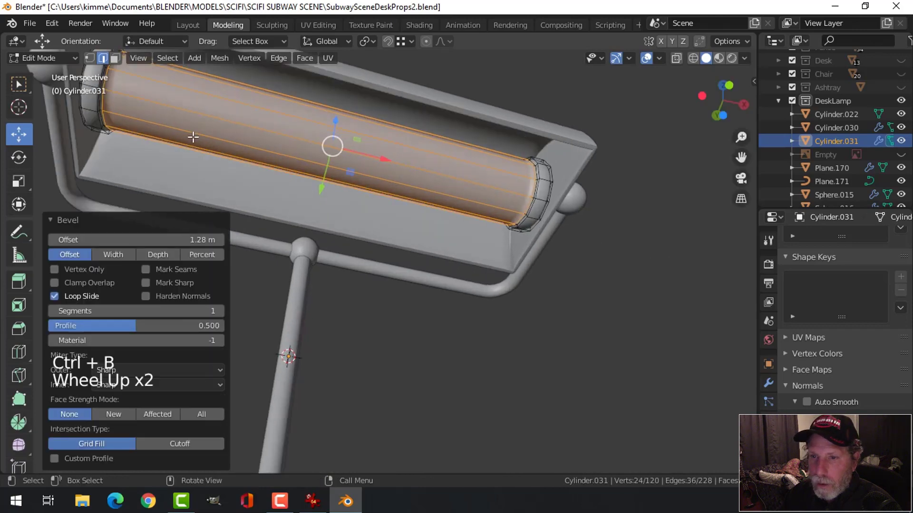
scroll(285, 350, down, 2)
shift+middle_drag(285, 351, 260, 189)
key(alt+a)
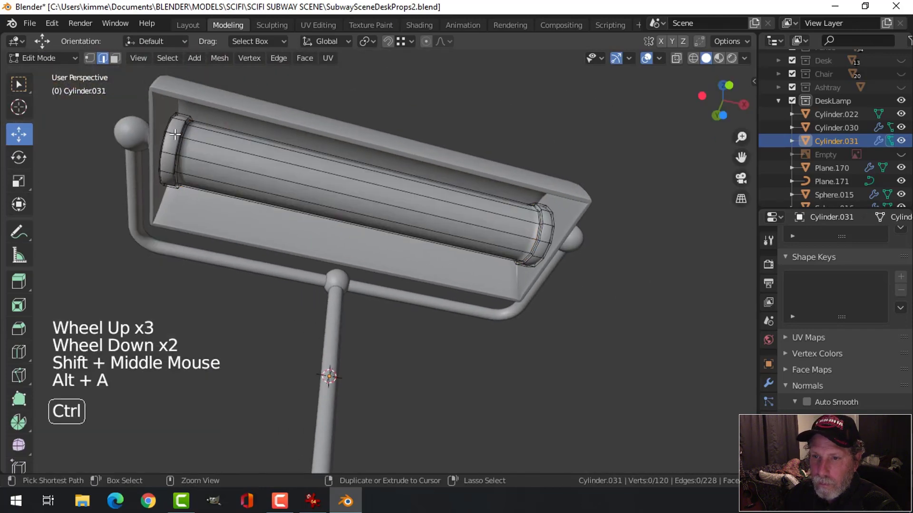
Step: Add a loop cut around each end collar, slid by about -0.577 and 0.78 toward the collars' inner edges, and return to Object Mode
key(ctrl+r)
click(175, 135)
click(178, 136)
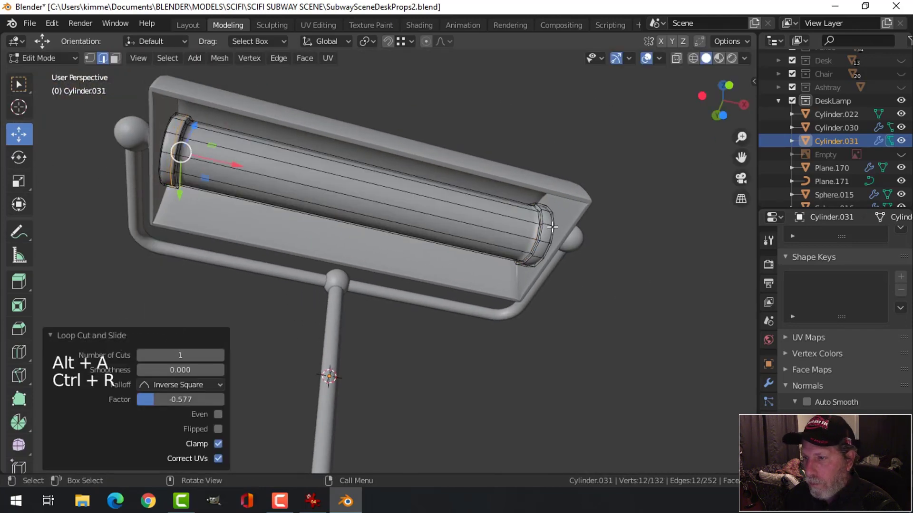
key(ctrl+r)
click(542, 227)
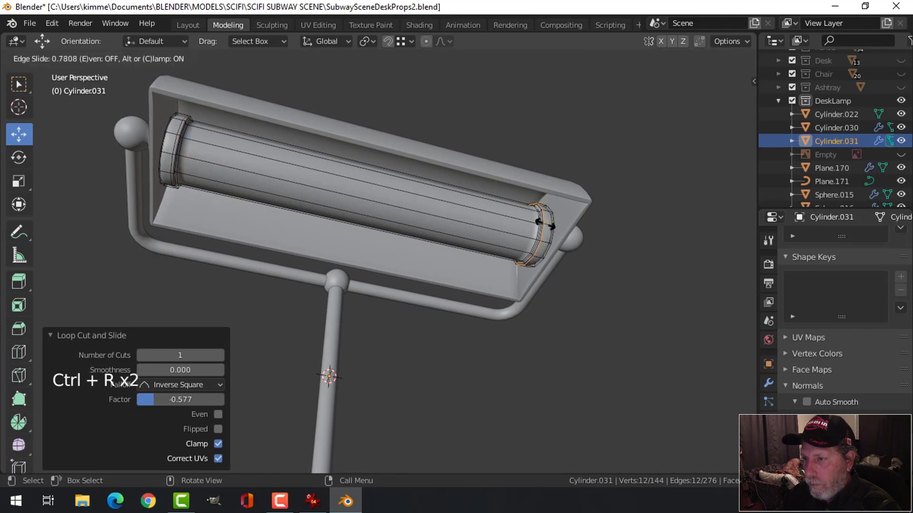
click(545, 226)
key(Tab)
middle_drag(491, 234, 473, 252)
key(alt+a)
Step: Select the tube and, in front view, raise it slightly inside the shade, leaving nothing selected
scroll(472, 253, down, 3)
middle_drag(450, 288, 355, 227)
click(421, 198)
key(KP_1)
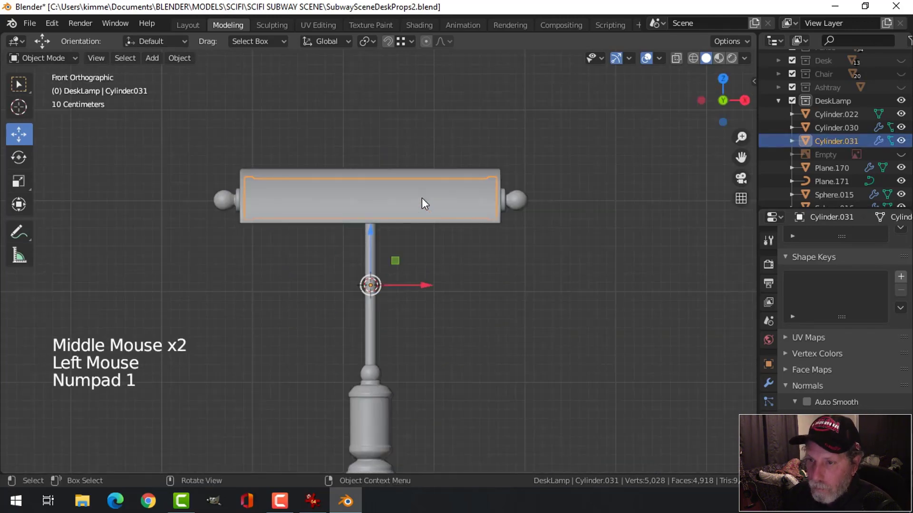
scroll(419, 212, up, 2)
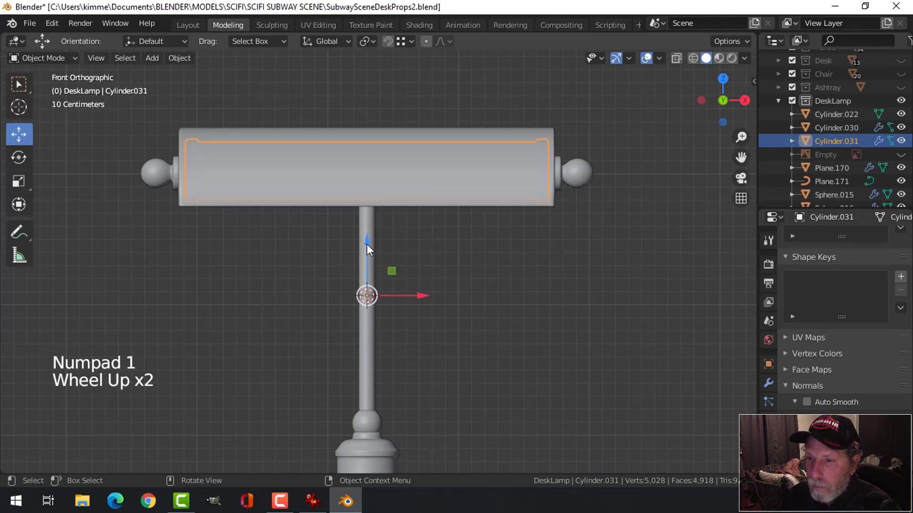
drag(366, 244, 367, 237)
key(alt+a)
Step: In Edit Mode, scale the entire tube slightly longer along X toward the shade's end walls, return to Object Mode and deselect
middle_drag(507, 243, 440, 250)
scroll(457, 188, down, 4)
scroll(440, 250, up, 4)
click(430, 246)
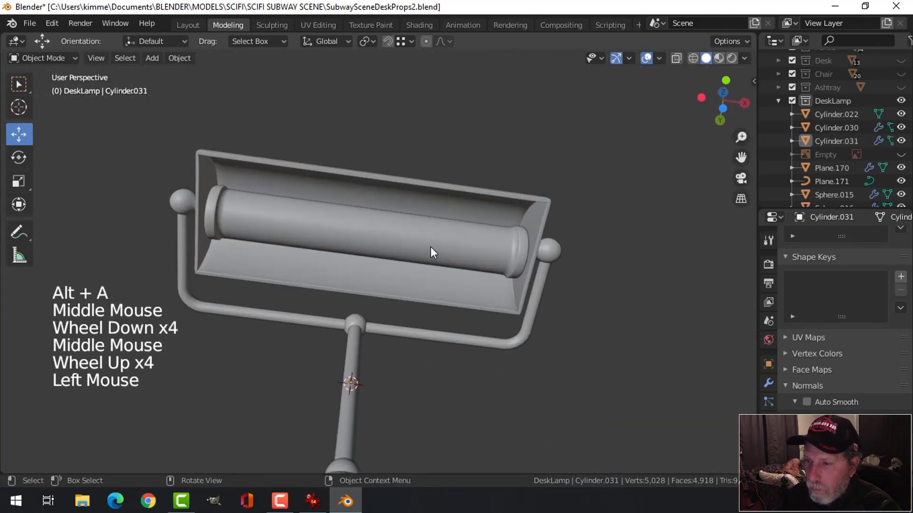
key(Tab)
key(a)
middle_drag(574, 280, 539, 279)
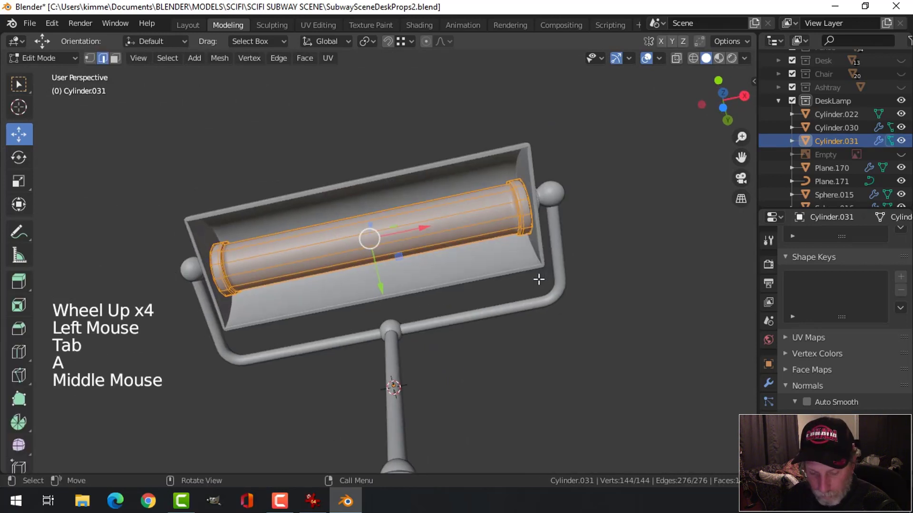
key(s)
key(x)
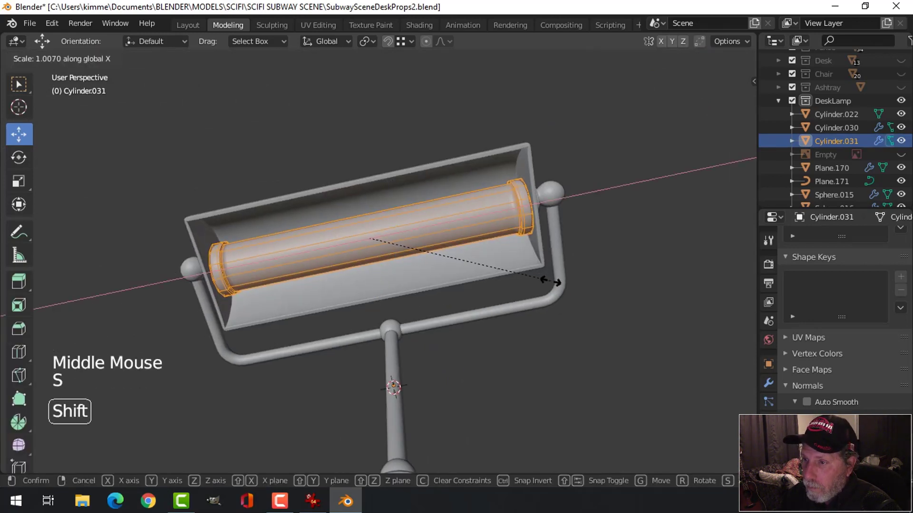
click(555, 283)
key(alt+a)
middle_drag(556, 283, 439, 303)
key(Tab)
key(alt+a)
scroll(492, 242, down, 4)
scroll(426, 294, up, 3)
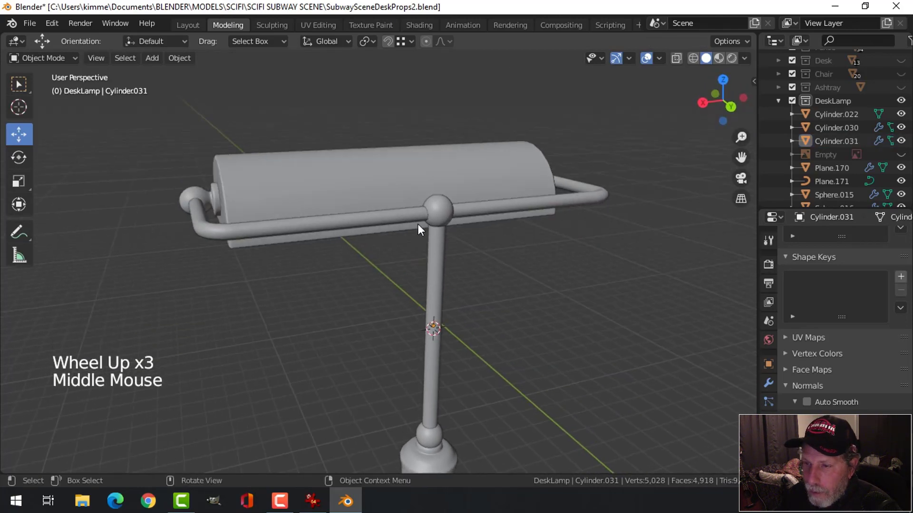
Step: Select the tubular arm curve, thin its bevel depth to 0.042 m, deselect it and save the file
middle_drag(419, 224, 321, 292)
click(343, 227)
key(Tab)
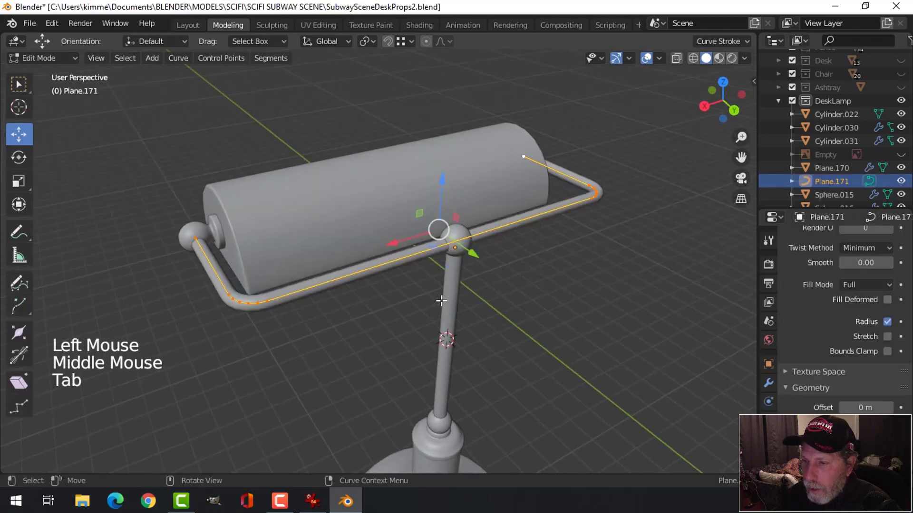
key(Tab)
scroll(850, 412, down, 8)
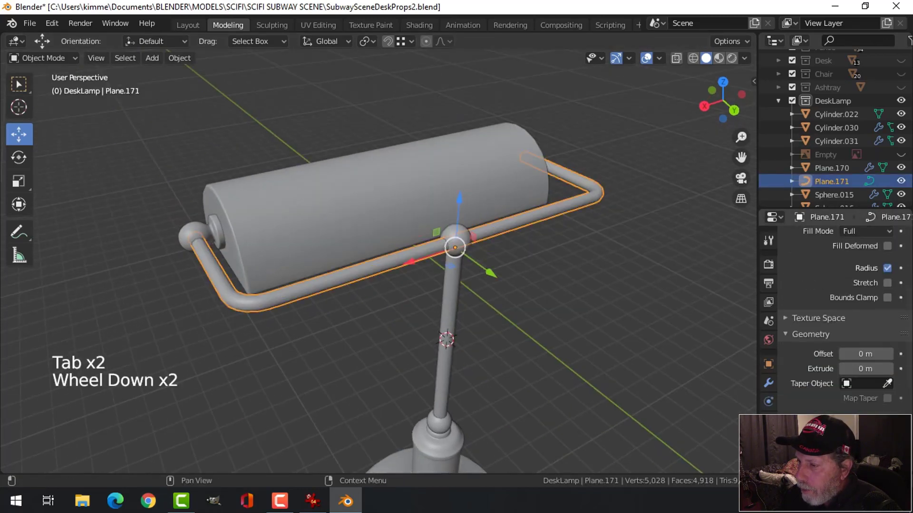
shift+drag(880, 278, 867, 278)
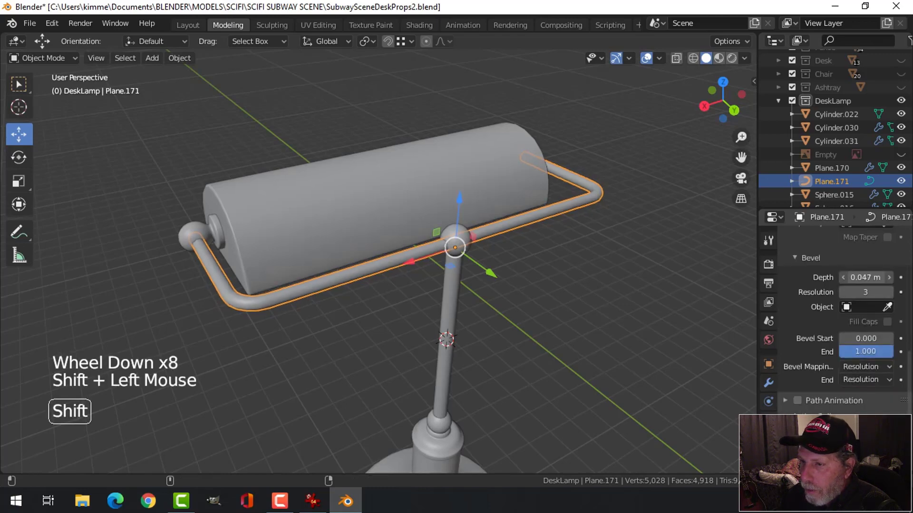
key(alt+a)
middle_drag(489, 303, 481, 330)
scroll(455, 293, down, 3)
scroll(489, 304, up, 2)
key(ctrl+s)
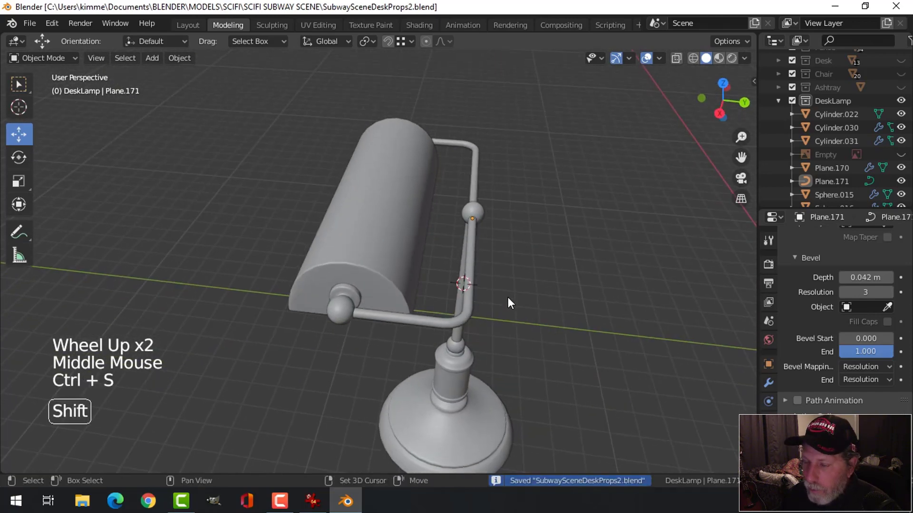
Step: Select the tubular arm with its end finials and, in right view, rotate them so the shade end tilts upward, leaving nothing selected
shift+middle_drag(507, 297, 475, 296)
middle_drag(475, 297, 446, 276)
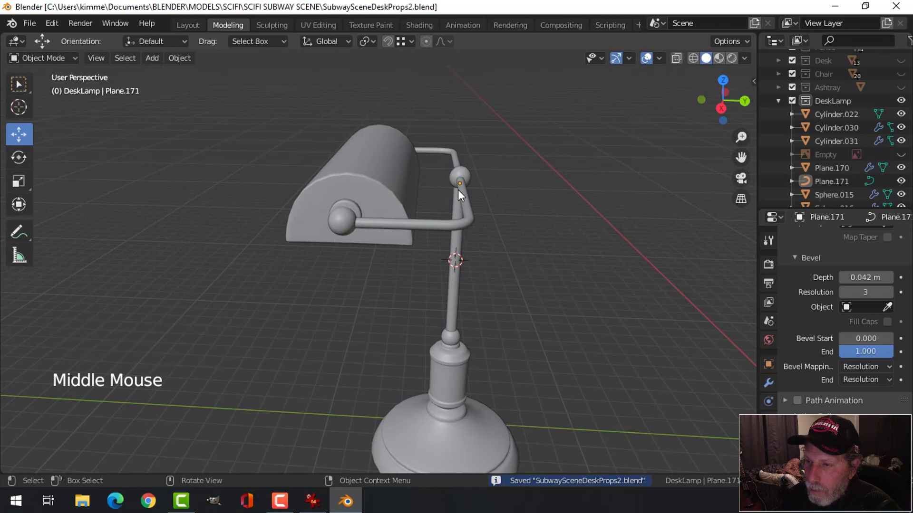
click(406, 220)
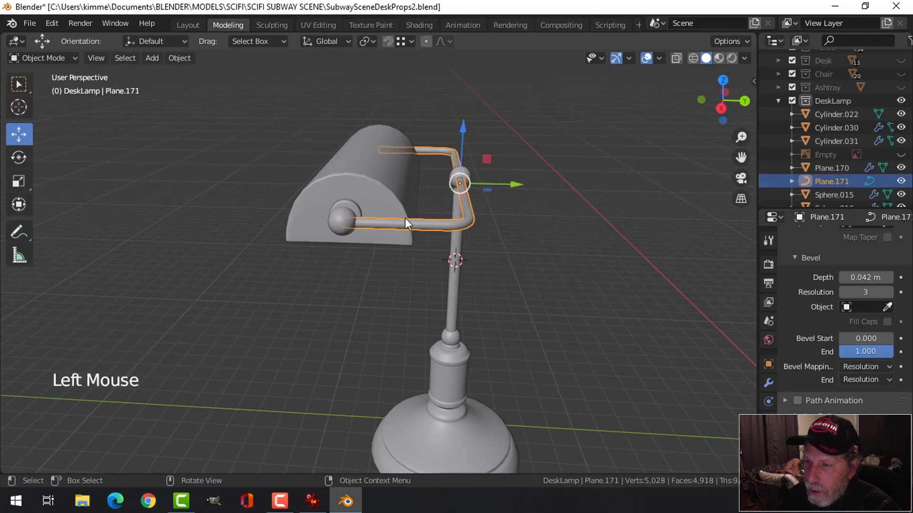
shift+click(335, 221)
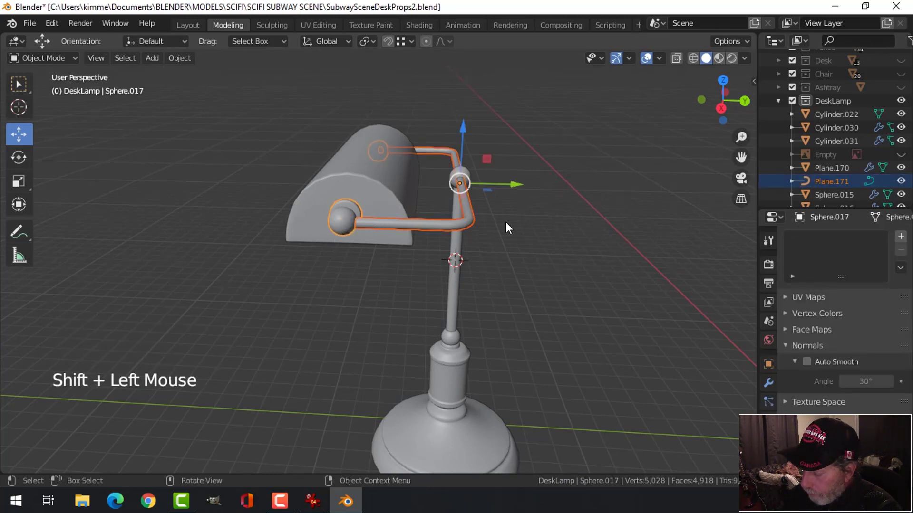
key(KP_3)
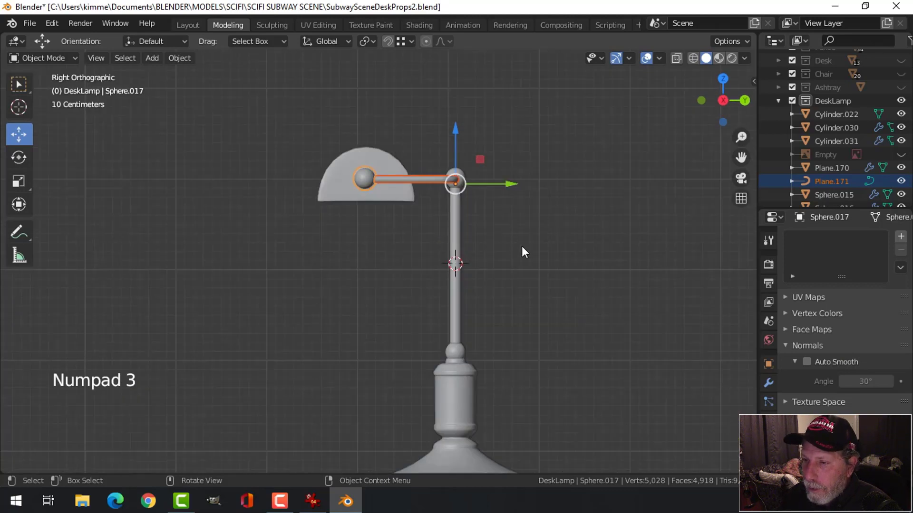
key(r)
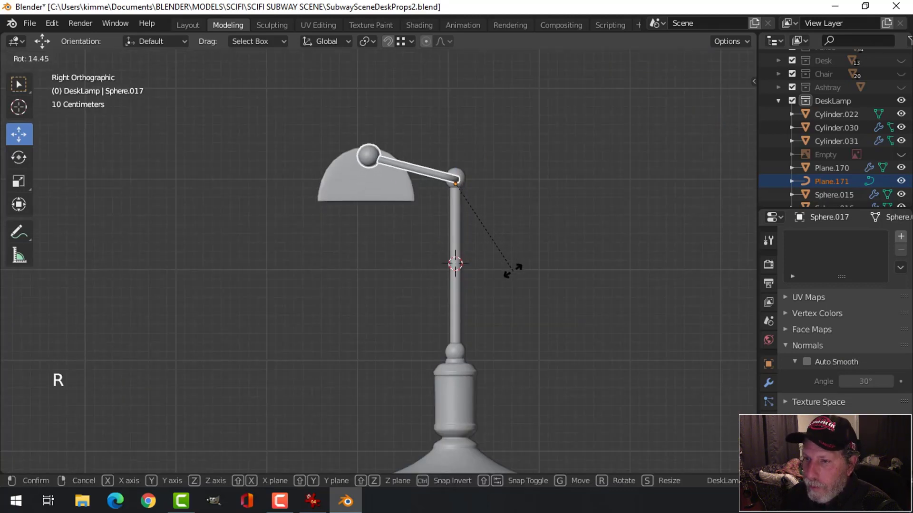
click(500, 276)
key(alt+a)
Step: Select the shade together with the tube bulb and, in right view, raise them about 0.237 m along Z toward the tilted finials
click(357, 187)
mouse_move(357, 187)
middle_down()
mouse_move(377, 223)
mouse_move(369, 193)
middle_up()
shift+click(370, 192)
key(KP_3)
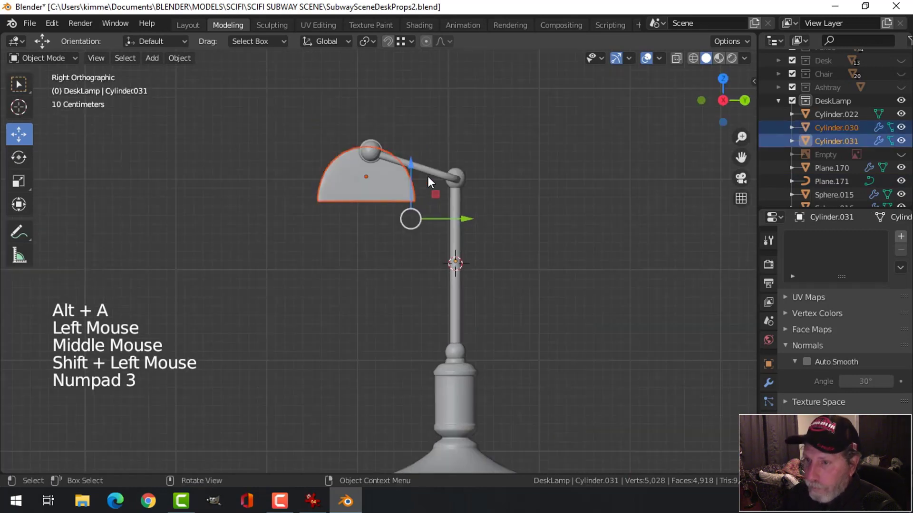
drag(409, 166, 415, 143)
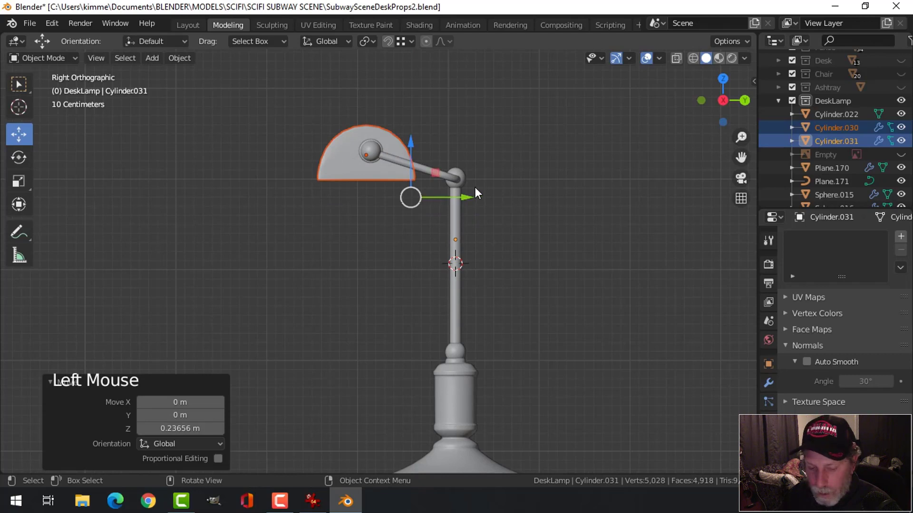
Step: Rotate the shade and tube by about 15.2° and shift them back so the shade's end wall centres on the finial, leaving nothing selected
key(r)
click(443, 196)
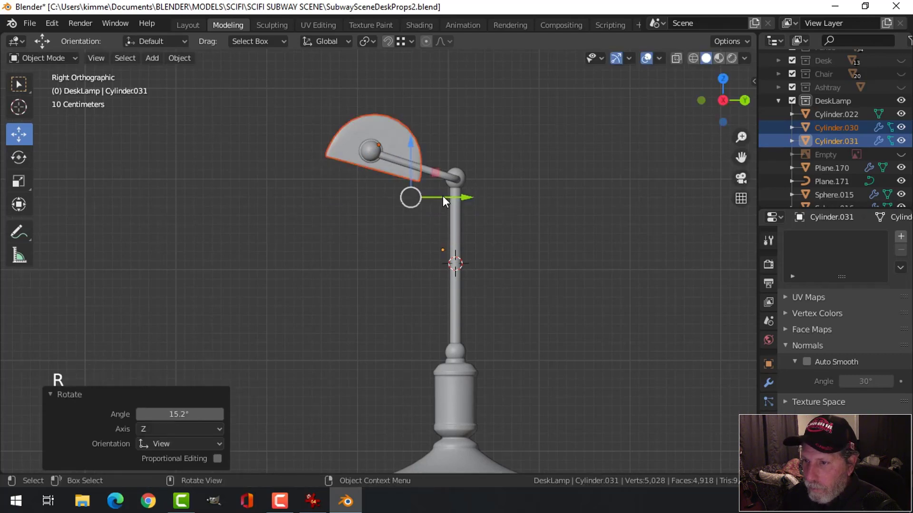
key(g)
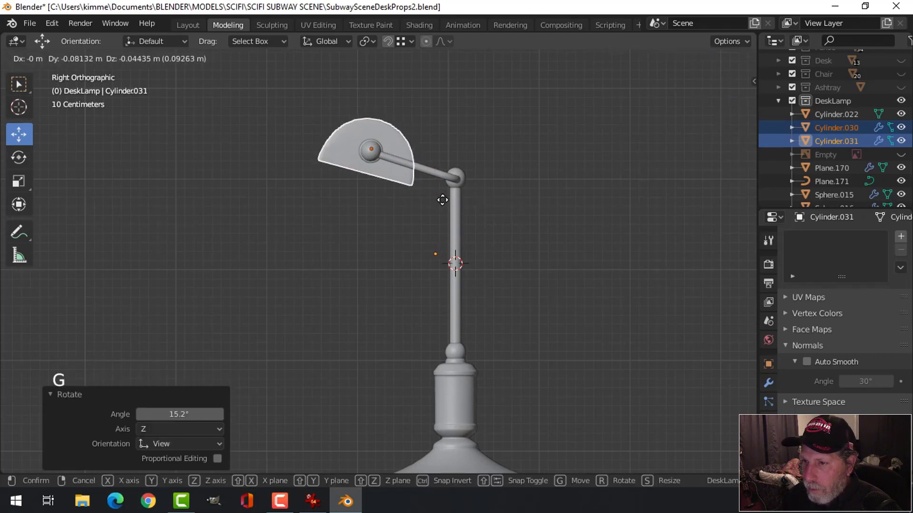
click(421, 222)
key(alt+a)
Step: Save the file, turn on Cavity in the solid viewport shading and inspect the lamp from several sides
middle_drag(340, 268, 442, 300)
scroll(464, 242, down, 5)
key(ctrl+s)
scroll(446, 319, up, 3)
middle_drag(442, 299, 605, 248)
click(744, 58)
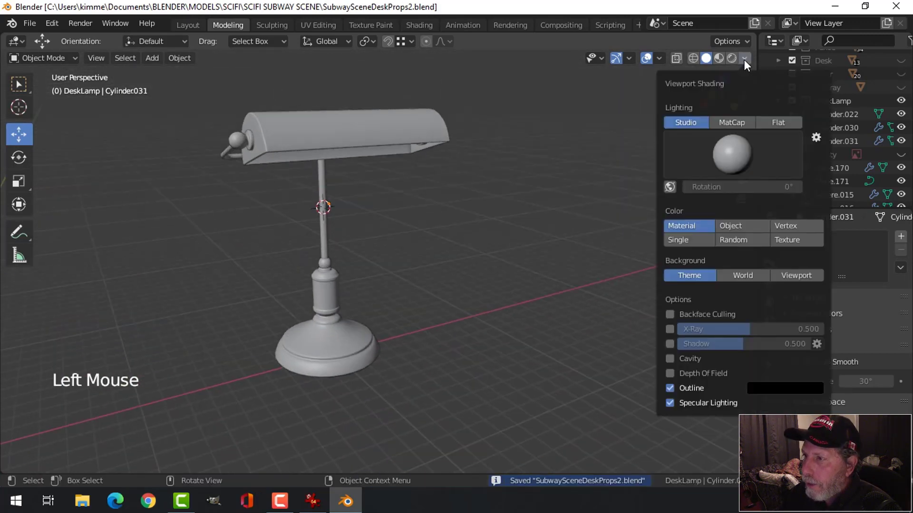
click(669, 358)
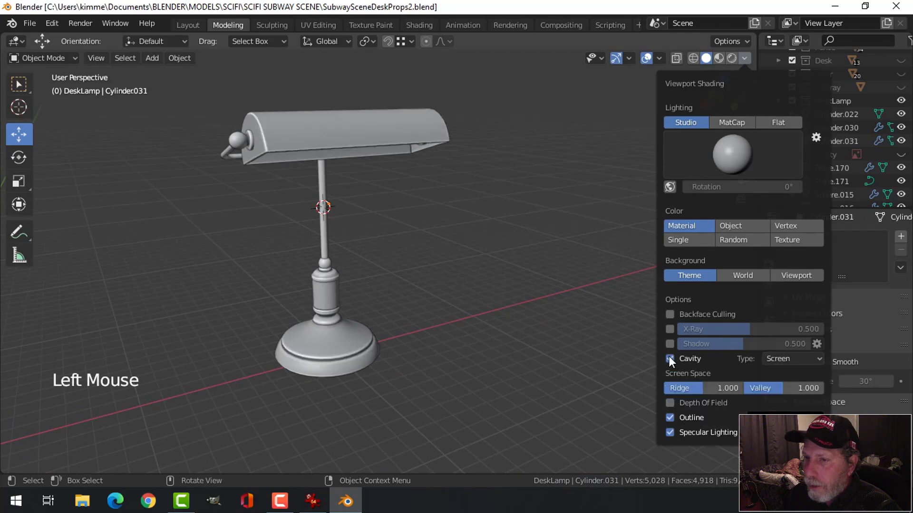
mouse_move(618, 333)
middle_down()
mouse_move(341, 262)
mouse_move(396, 282)
mouse_move(476, 342)
middle_up()
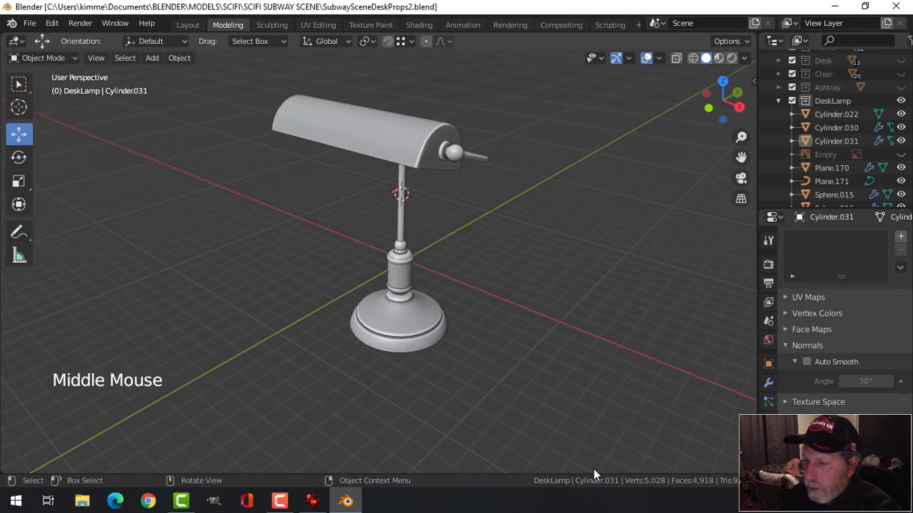
middle_drag(504, 304, 575, 315)
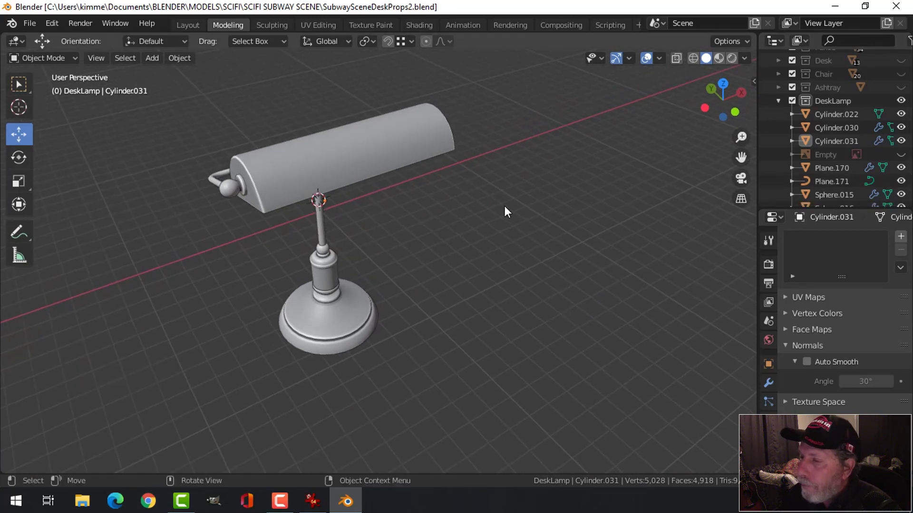
Step: Unhide the lamp's reference image, select its Empty in the DeskLamp collection and delete it
key(alt+h)
key(alt+a)
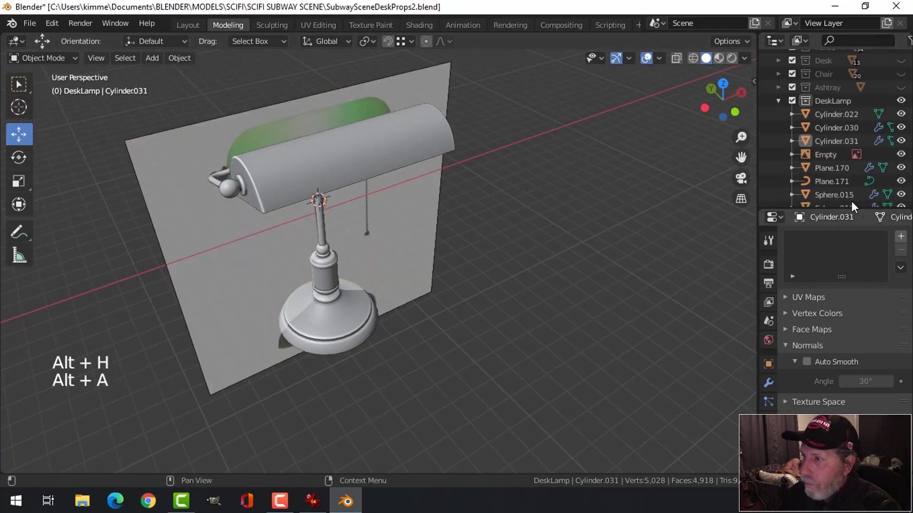
click(780, 101)
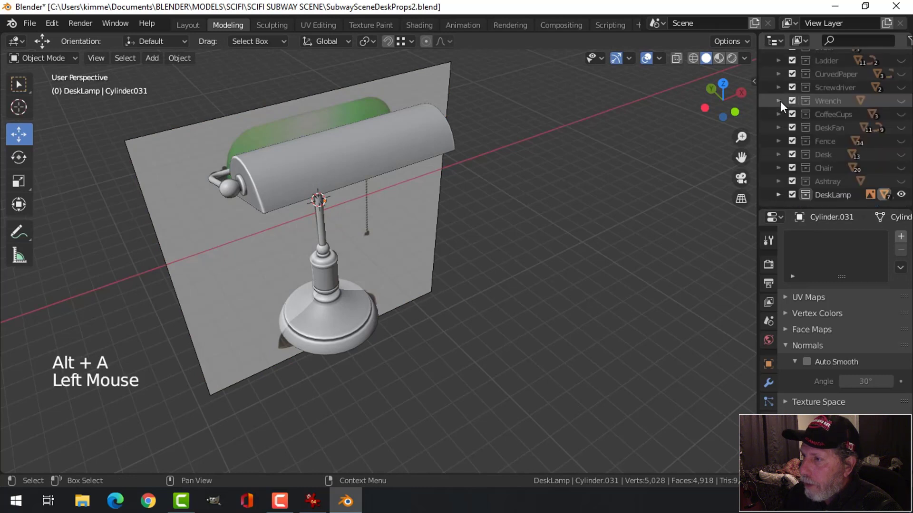
click(791, 195)
click(793, 194)
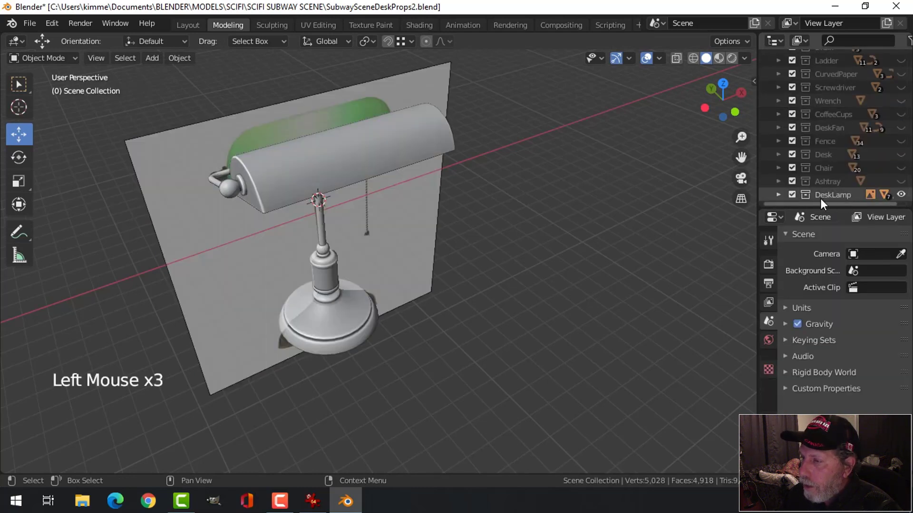
click(778, 195)
scroll(830, 185, down, 3)
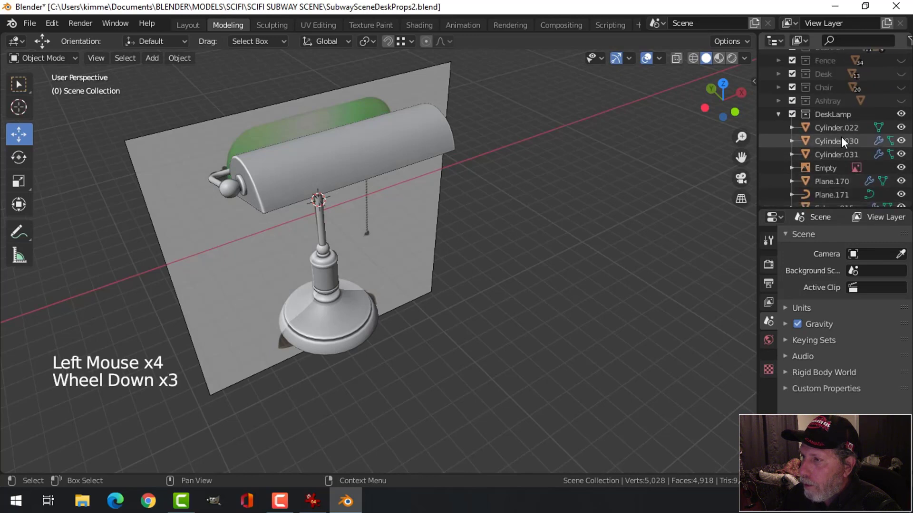
click(831, 168)
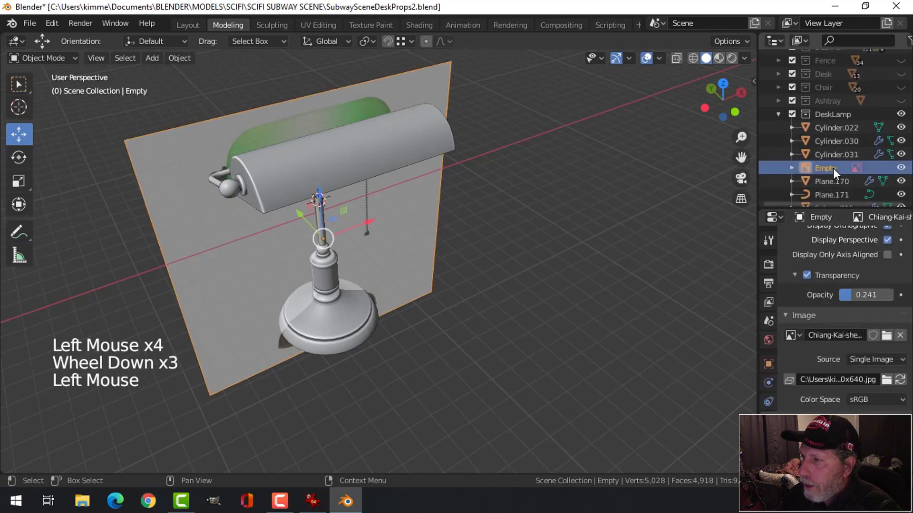
right_click(421, 86)
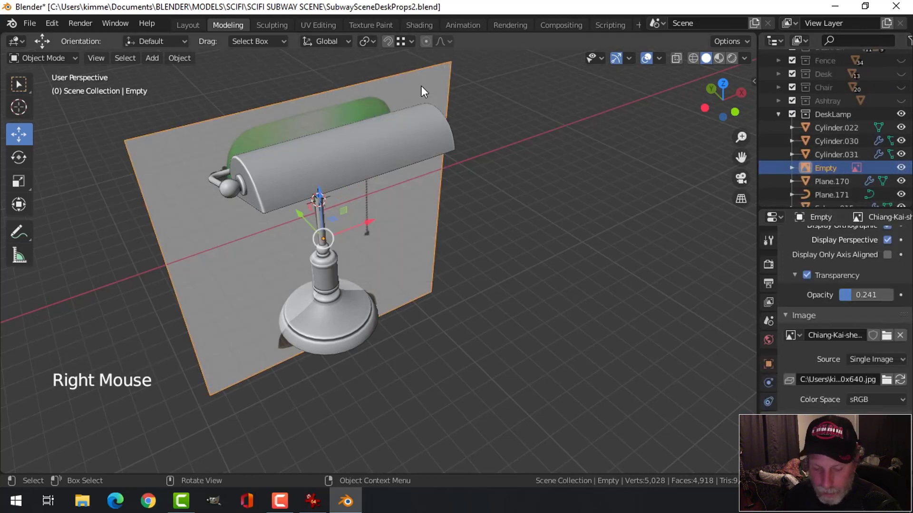
key(x)
click(421, 87)
middle_drag(489, 178, 468, 192)
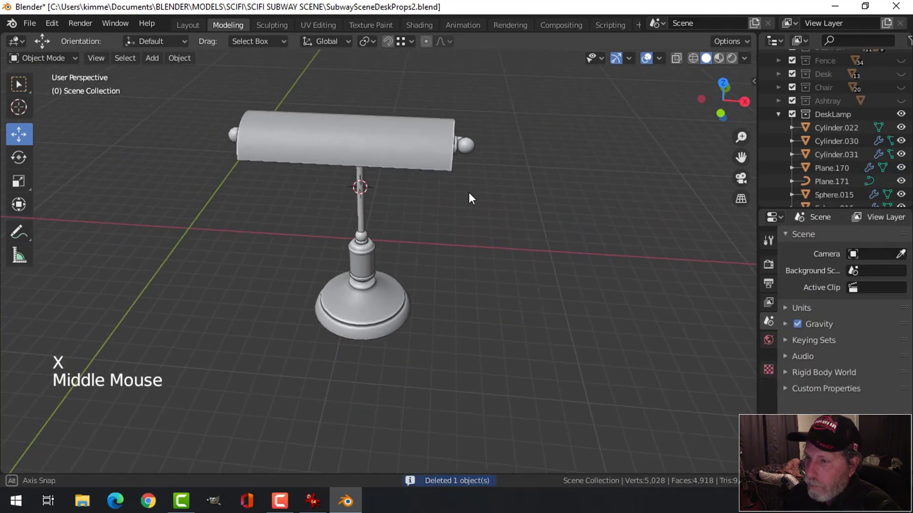
Step: Toggle the DeskLamp collection's Isolate visibility to bring back the whole subway scene and frame the desk
click(818, 111)
right_click(818, 111)
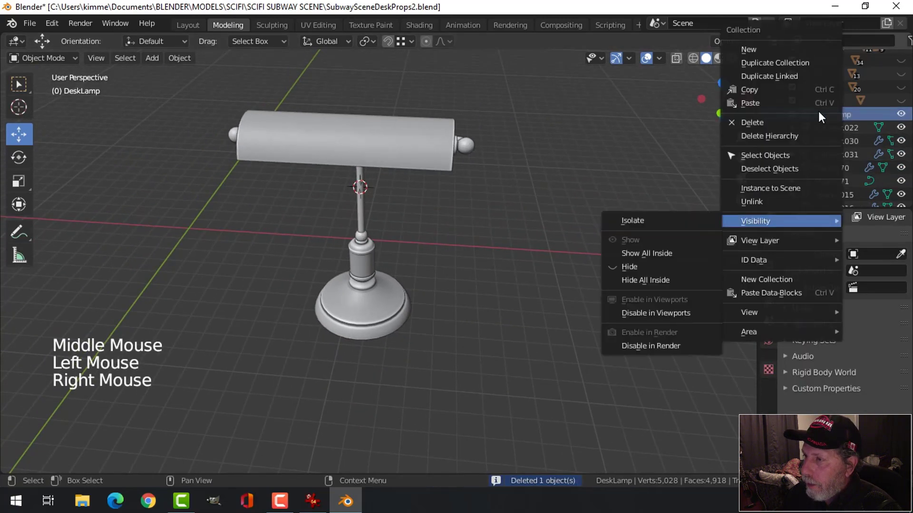
click(630, 221)
scroll(489, 285, down, 5)
scroll(485, 314, down, 3)
middle_drag(483, 304, 451, 300)
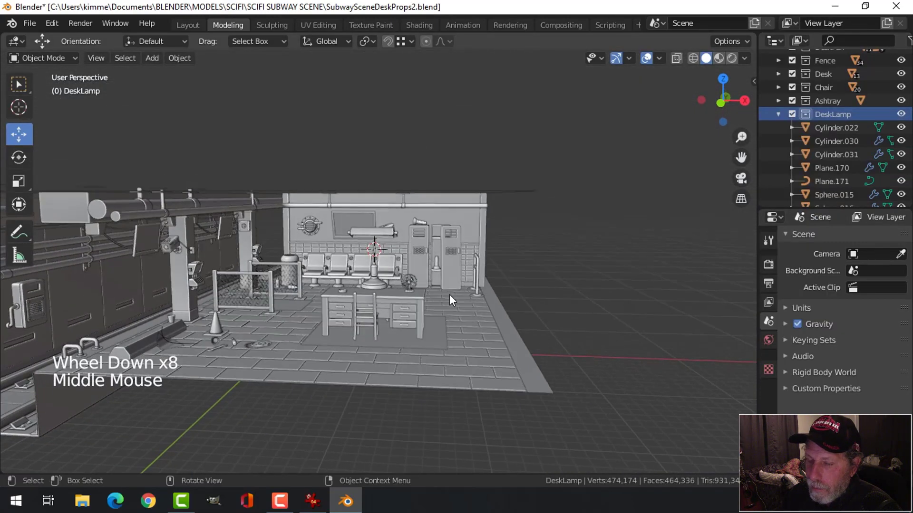
scroll(442, 298, up, 7)
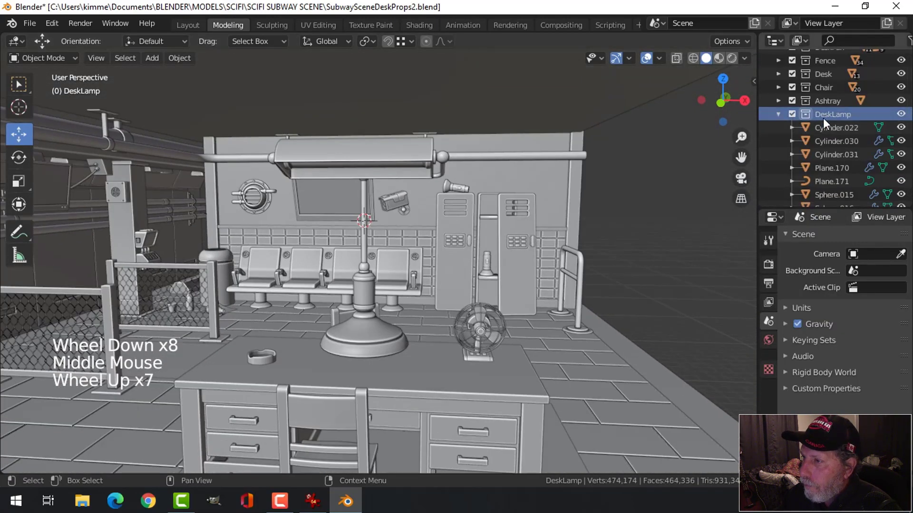
Step: Select all objects in the DeskLamp collection, scale them down to desktop size and place the lamp on the desk behind the ashtray
click(822, 118)
right_click(822, 118)
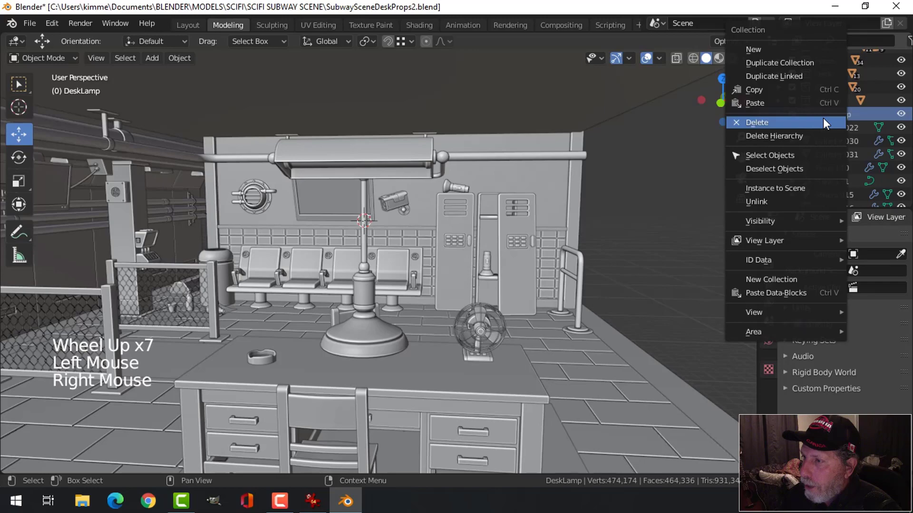
click(774, 154)
key(s)
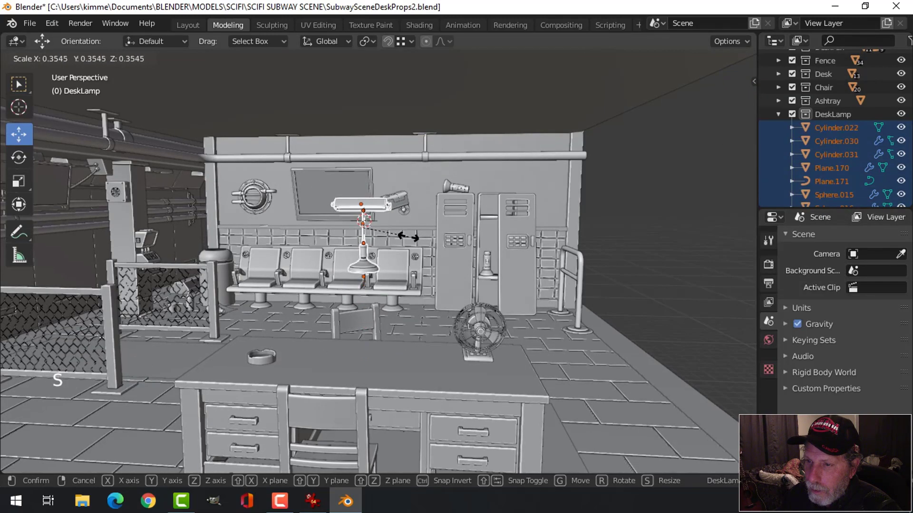
click(369, 182)
click(369, 182)
Step: Examine the desk lamp's size and placement beside the ashtray and fan from several angles in the full scene
scroll(598, 269, up, 3)
scroll(597, 269, down, 3)
middle_drag(598, 269, 423, 246)
shift+middle_drag(521, 295, 526, 269)
middle_drag(525, 268, 519, 243)
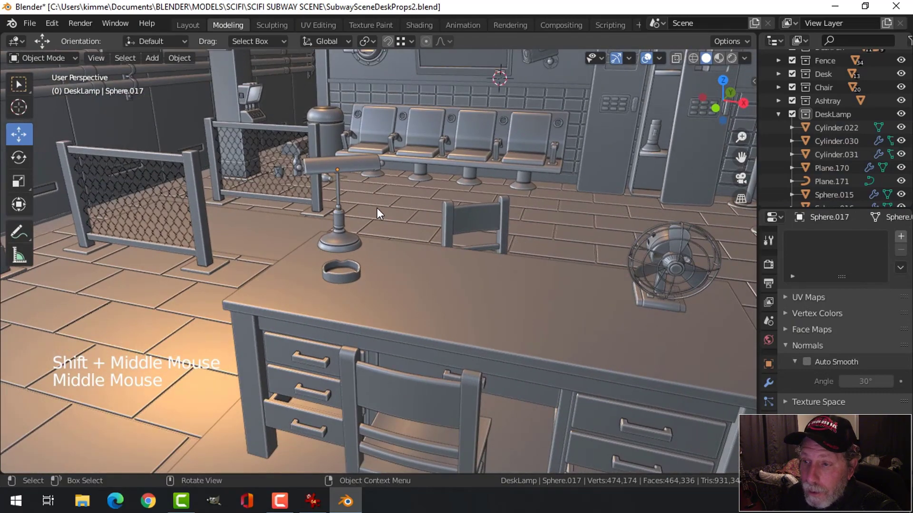
scroll(376, 207, down, 2)
middle_drag(349, 206, 352, 170)
middle_drag(352, 154, 458, 240)
scroll(428, 280, down, 3)
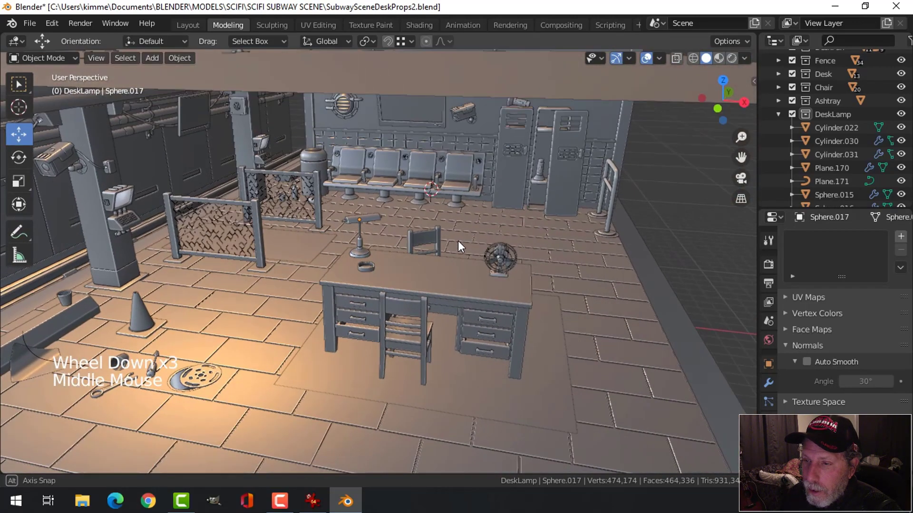
scroll(472, 263, up, 6)
shift+middle_drag(529, 265, 444, 260)
scroll(480, 271, down, 2)
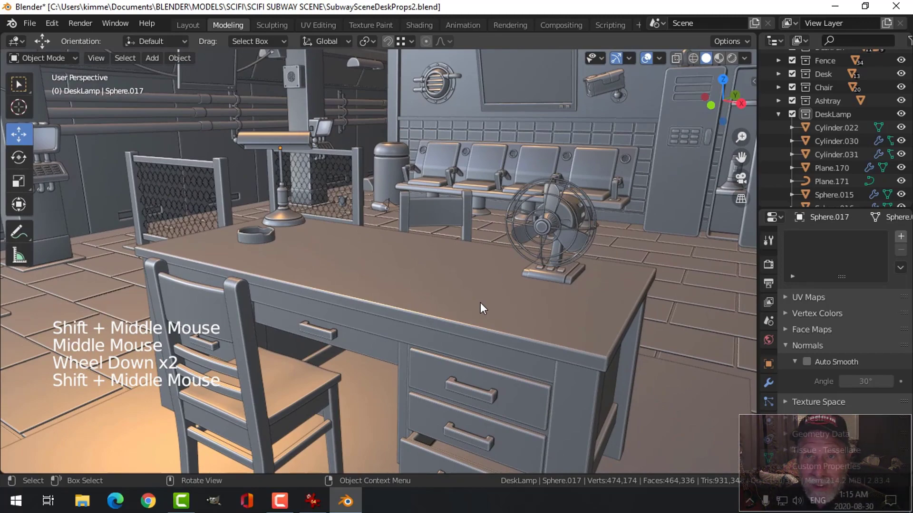